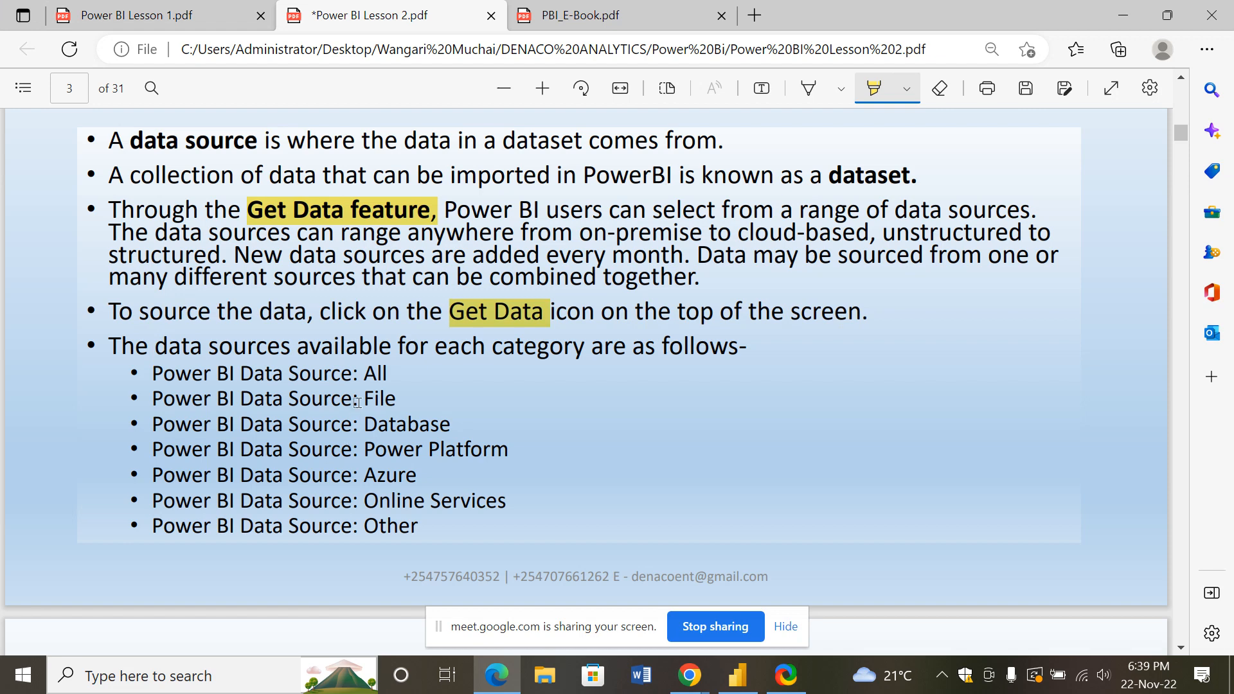
Review the data source categories on the "Data Sources in Power BI" slide and preview the integration slide that follows
{"action": "scroll", "coordinate": [358, 399], "scroll_direction": "down", "scroll_amount": 1}
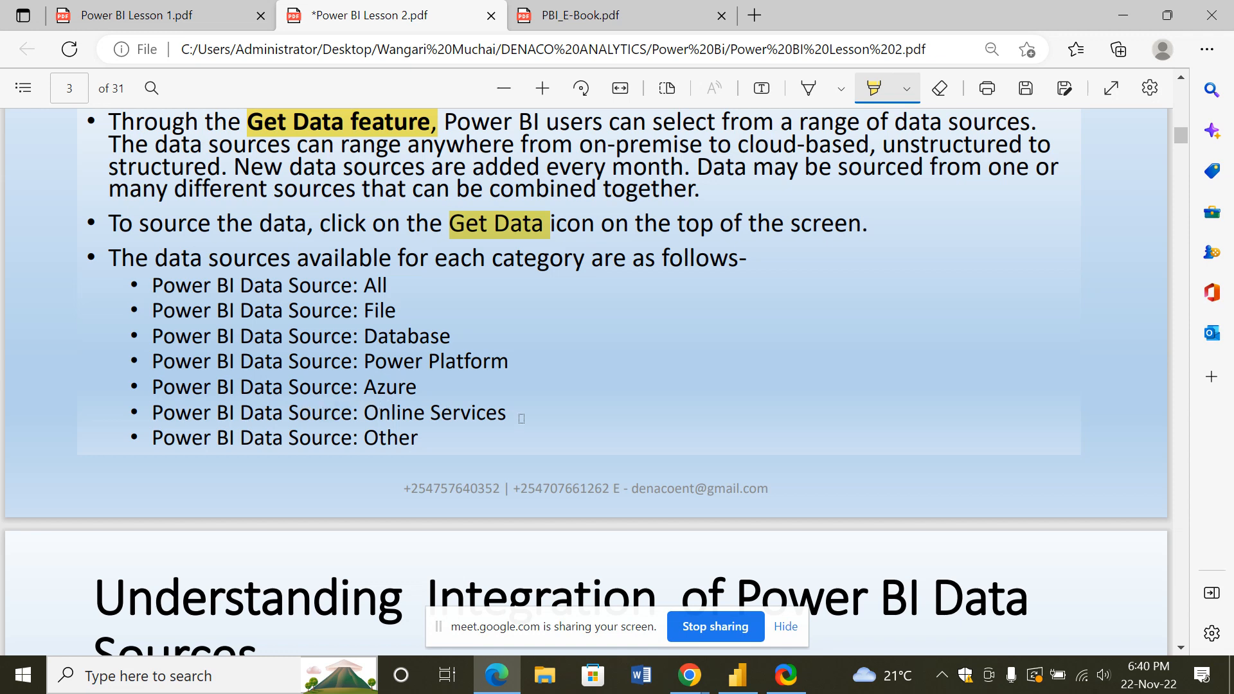
{"action": "scroll", "coordinate": [306, 423], "scroll_direction": "down", "scroll_amount": 1}
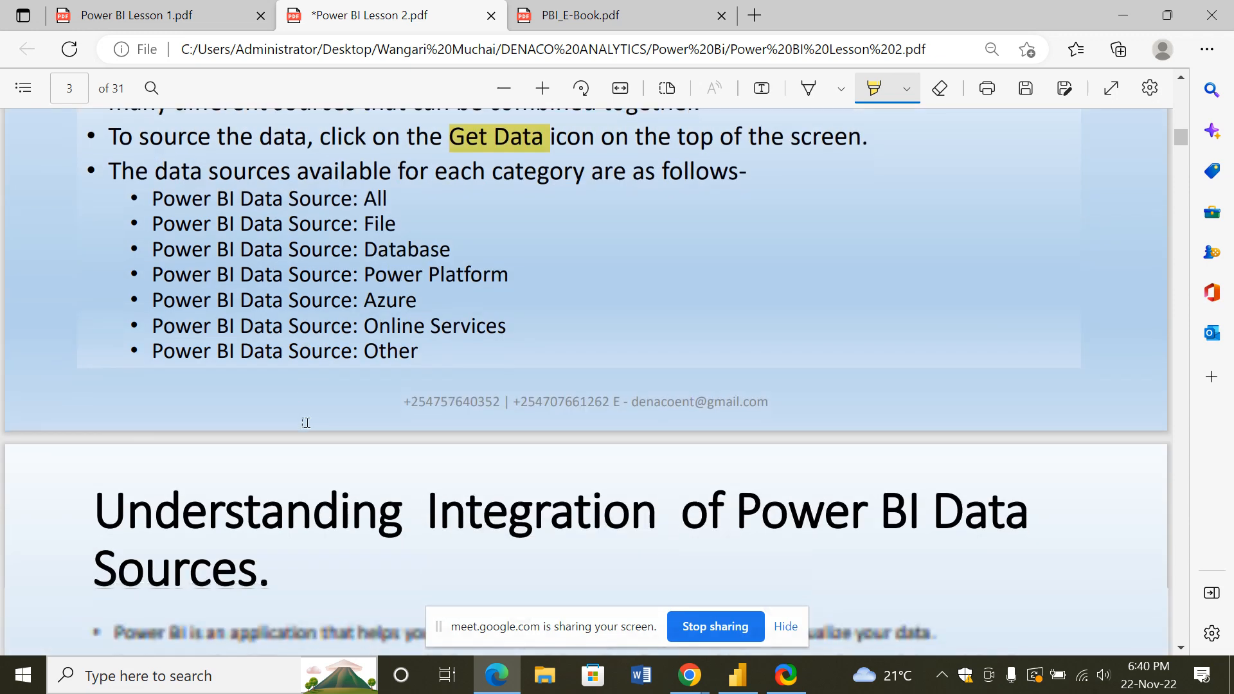
{"action": "scroll", "coordinate": [414, 363], "scroll_direction": "down", "scroll_amount": 2}
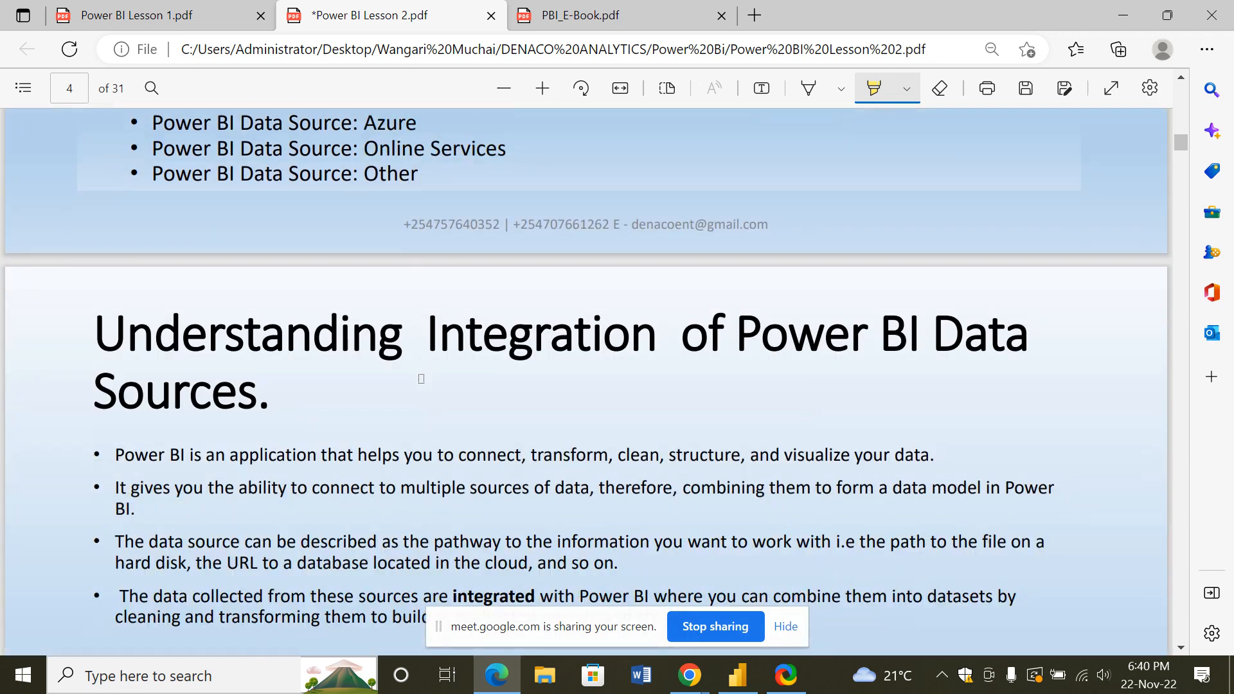
{"action": "scroll", "coordinate": [421, 378], "scroll_direction": "down", "scroll_amount": 3}
{"action": "scroll", "coordinate": [419, 369], "scroll_direction": "up", "scroll_amount": 8}
{"action": "scroll", "coordinate": [414, 357], "scroll_direction": "down", "scroll_amount": 1}
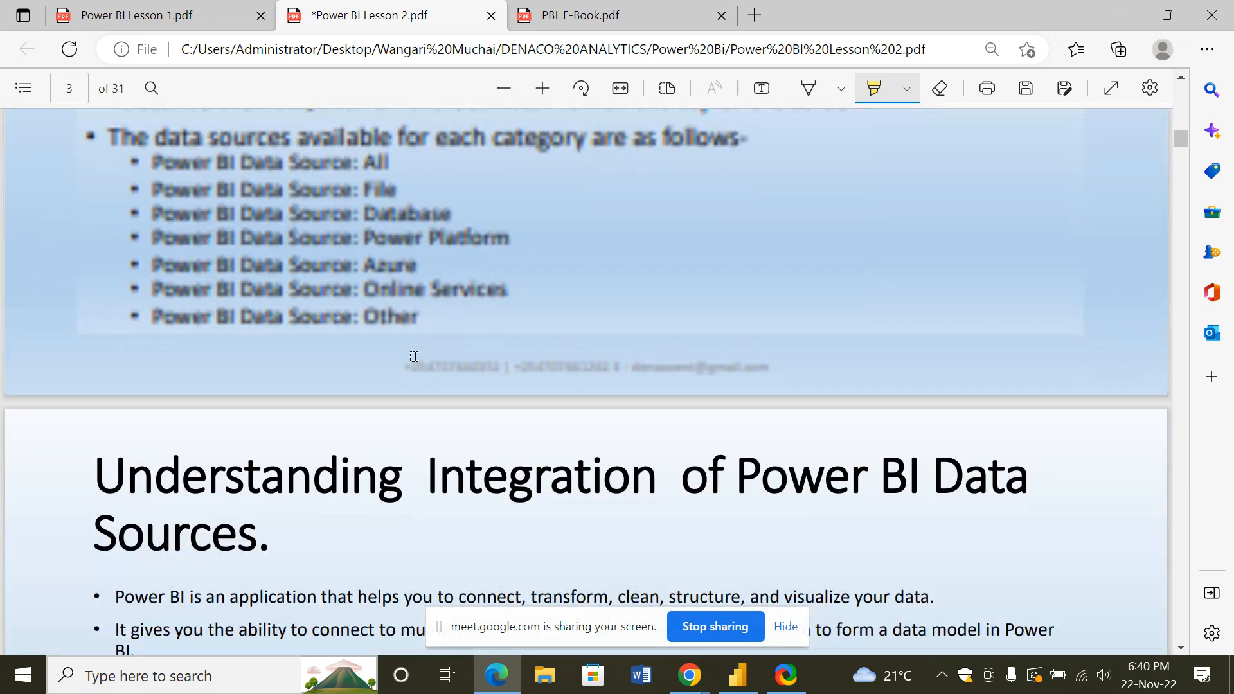
{"action": "scroll", "coordinate": [418, 354], "scroll_direction": "up", "scroll_amount": 5}
Switch to Power BI Desktop and open the full Get Data window with all connectors
{"action": "left_click", "coordinate": [738, 662]}
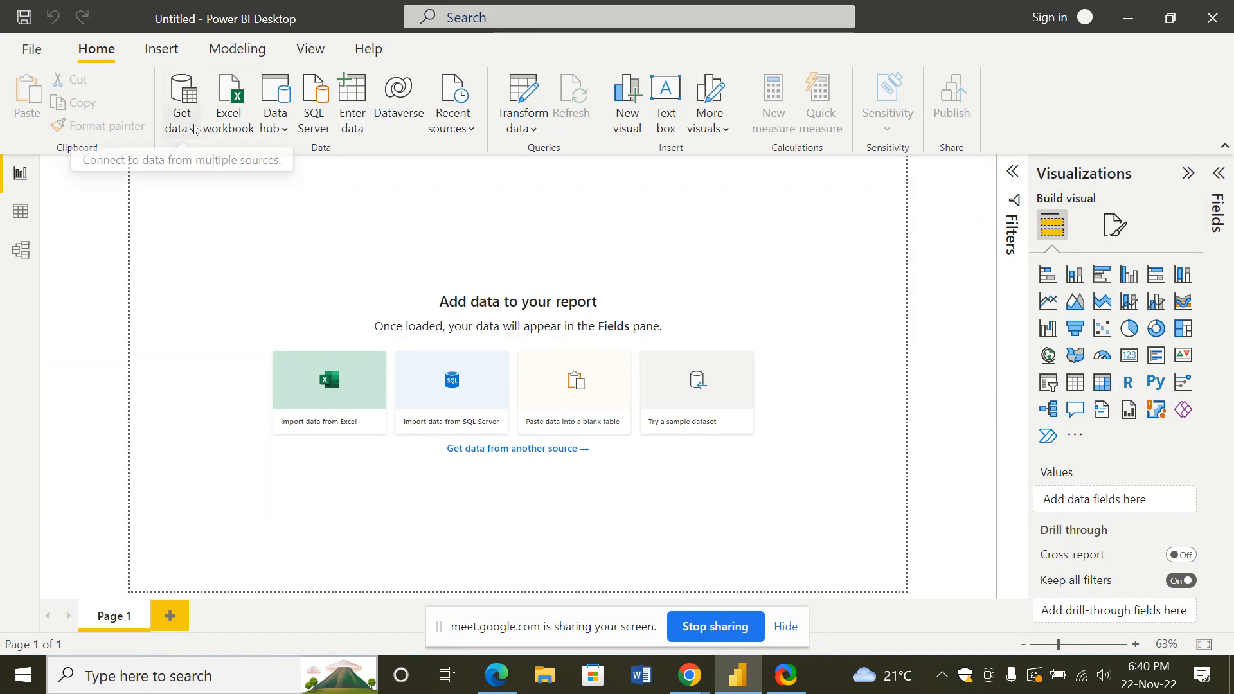
{"action": "left_click", "coordinate": [185, 119]}
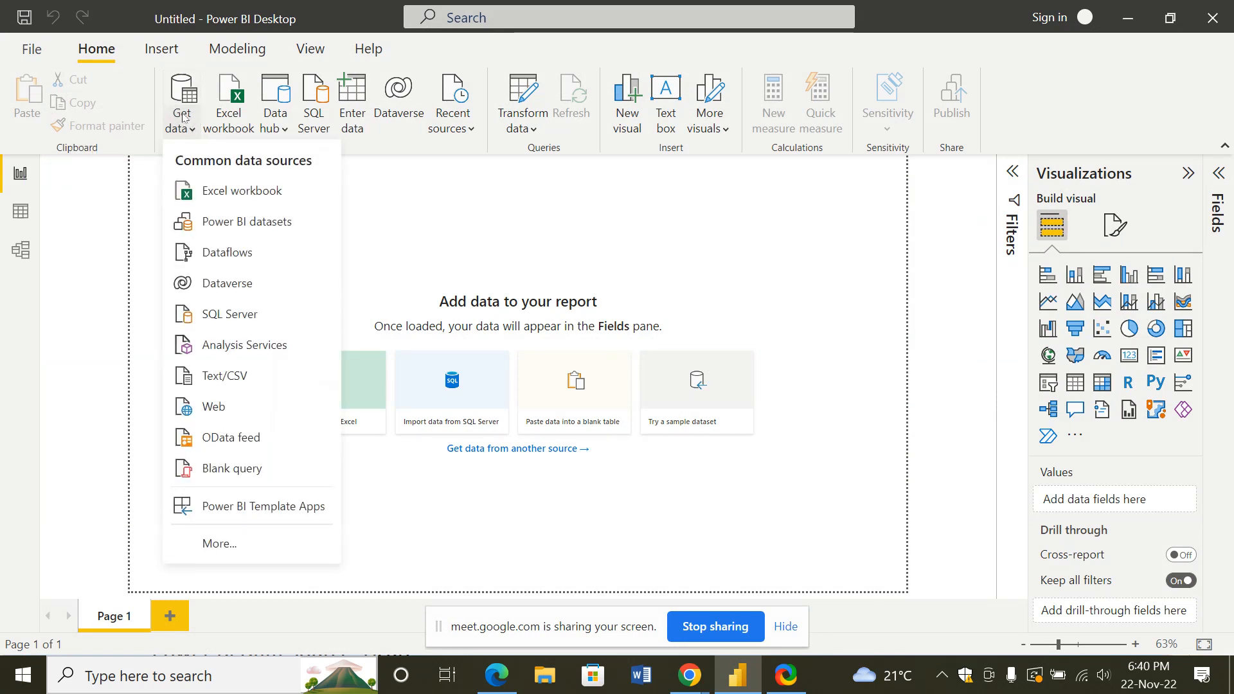
{"action": "left_click", "coordinate": [181, 98]}
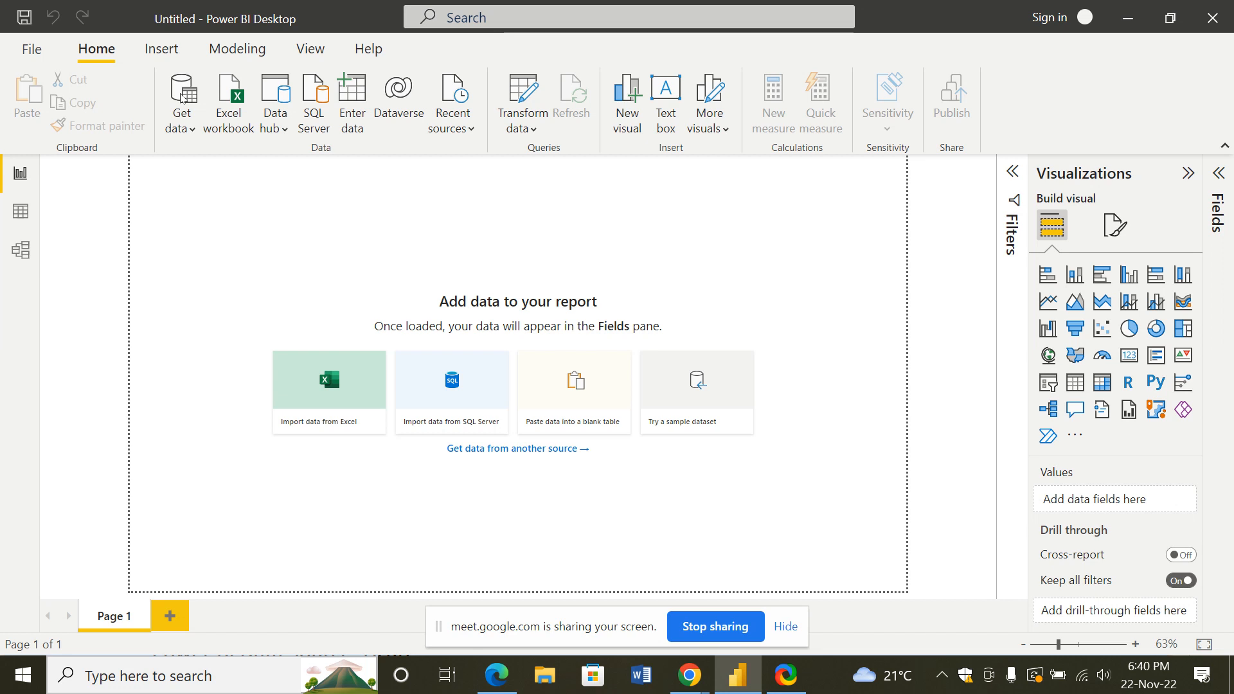
{"action": "left_click", "coordinate": [182, 99]}
{"action": "left_click", "coordinate": [174, 93]}
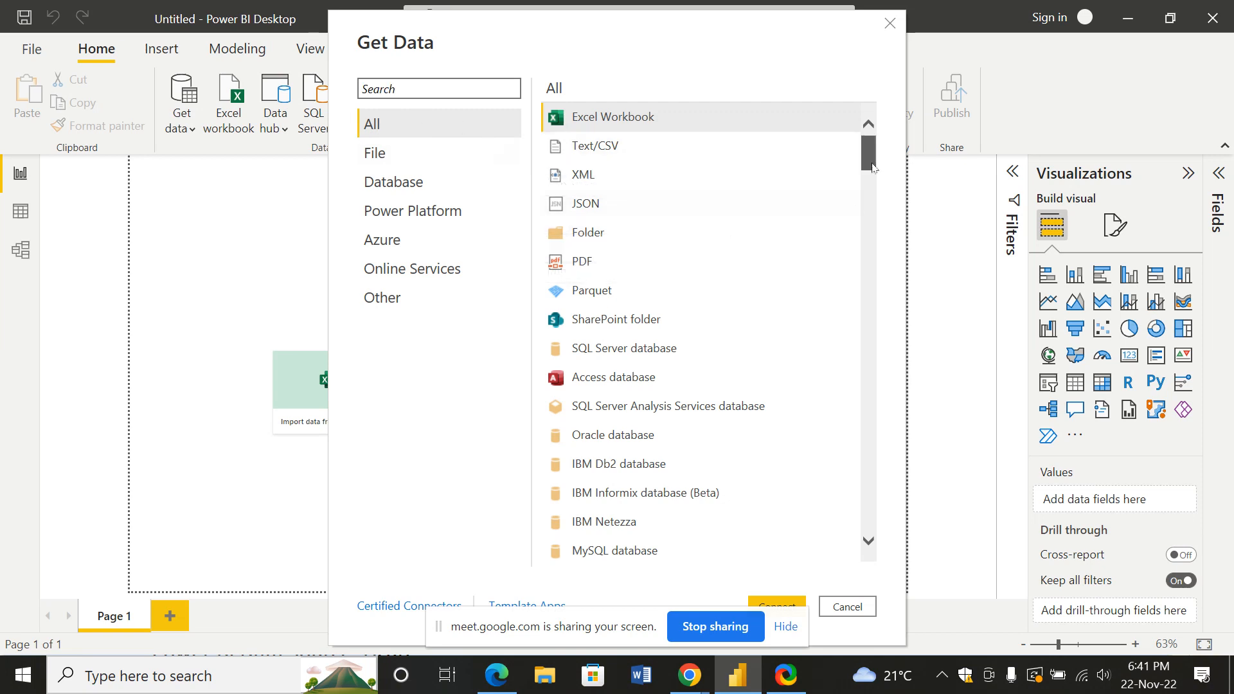
Look through the connectors in the All, File and Database categories of the Get Data window
{"action": "left_click_drag", "start_coordinate": [871, 167], "coordinate": [757, 124]}
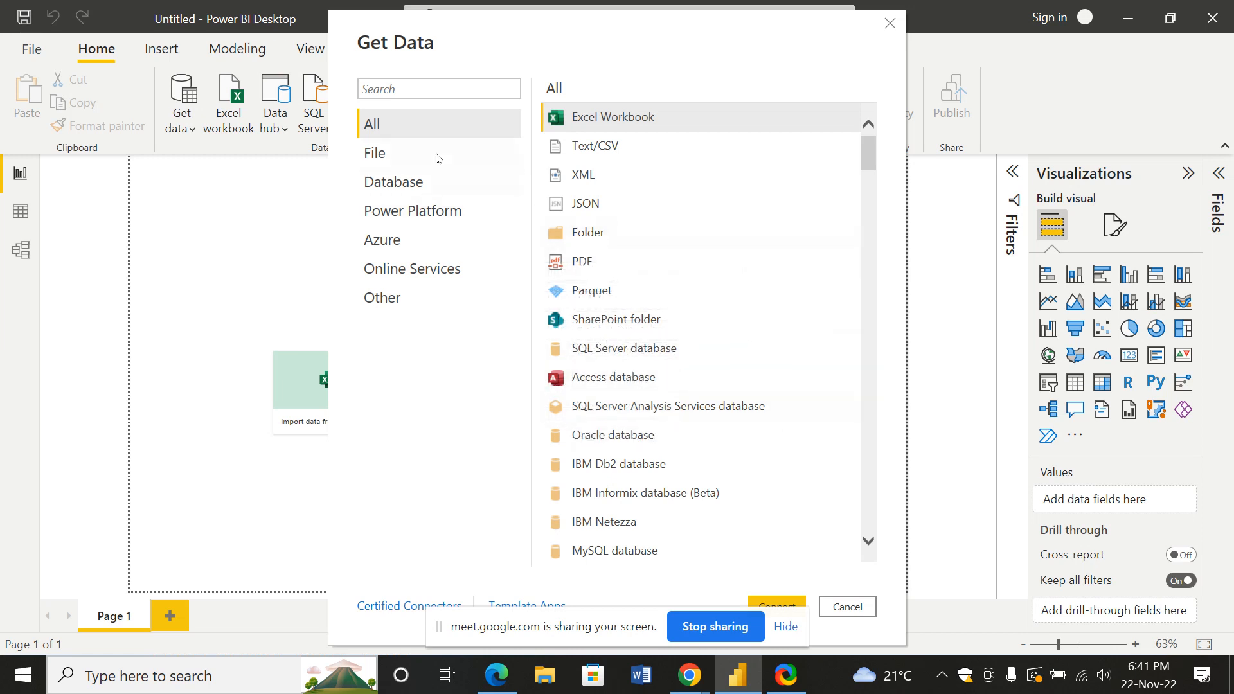
{"action": "scroll", "coordinate": [668, 213], "scroll_direction": "down", "scroll_amount": 5}
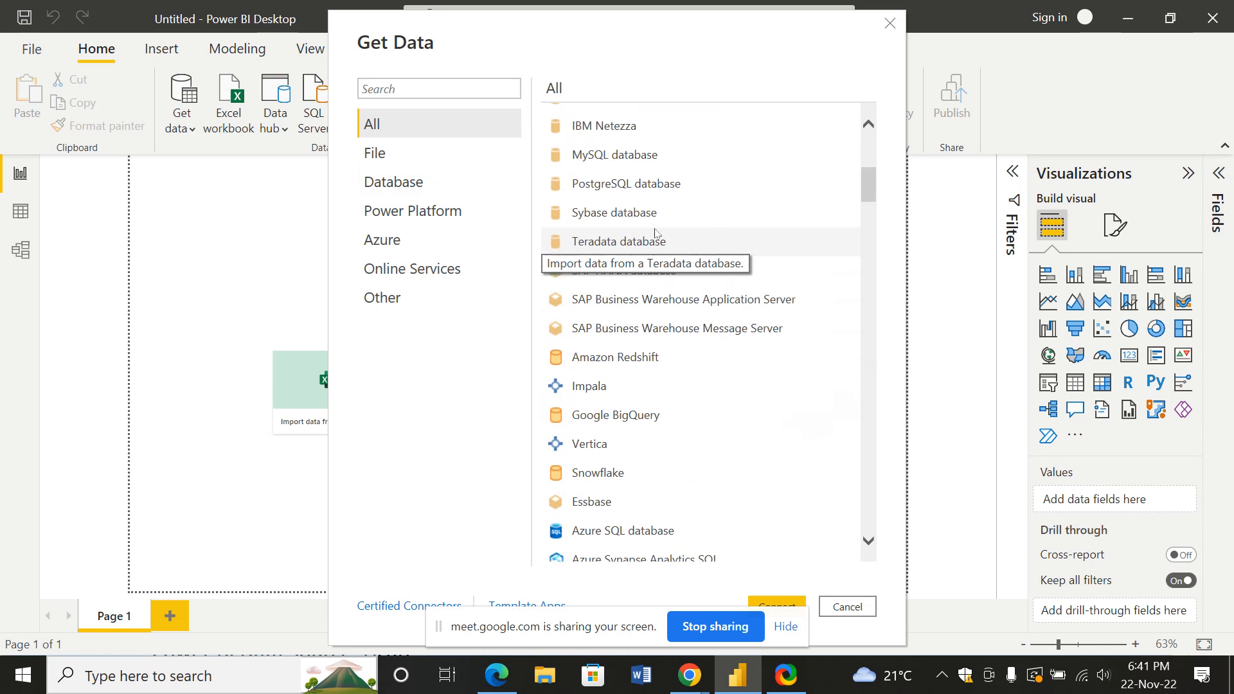
{"action": "scroll", "coordinate": [707, 220], "scroll_direction": "up", "scroll_amount": 5}
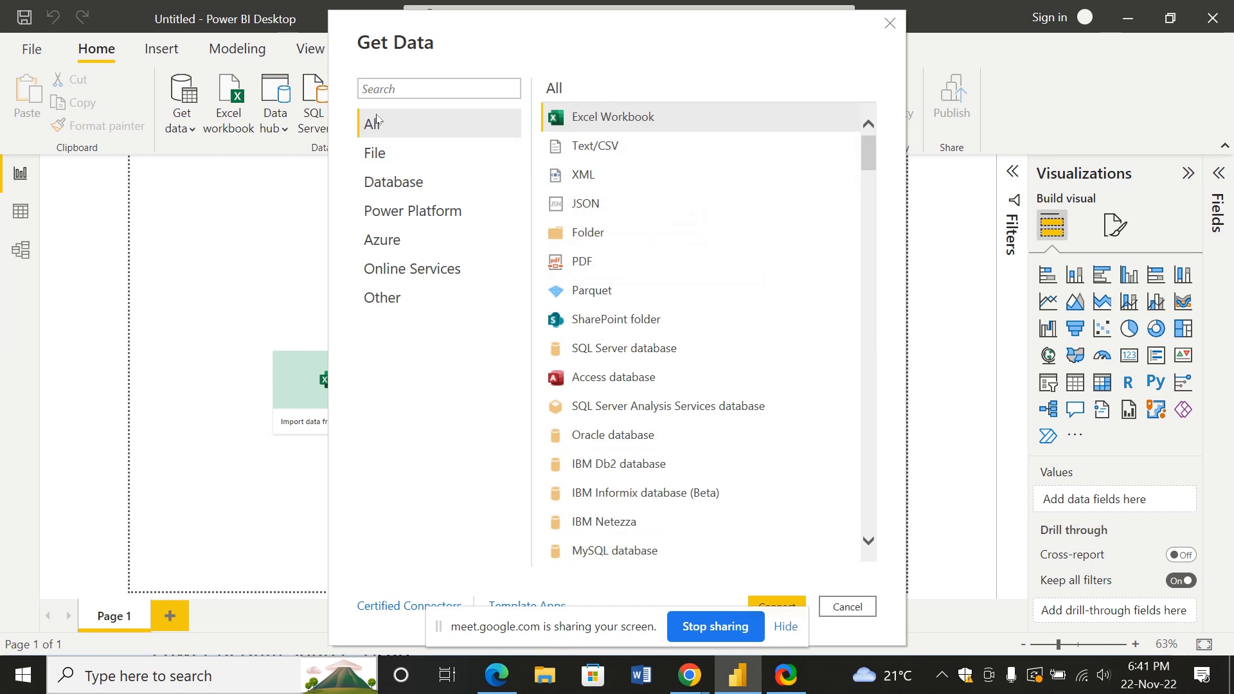
{"action": "left_click", "coordinate": [368, 156]}
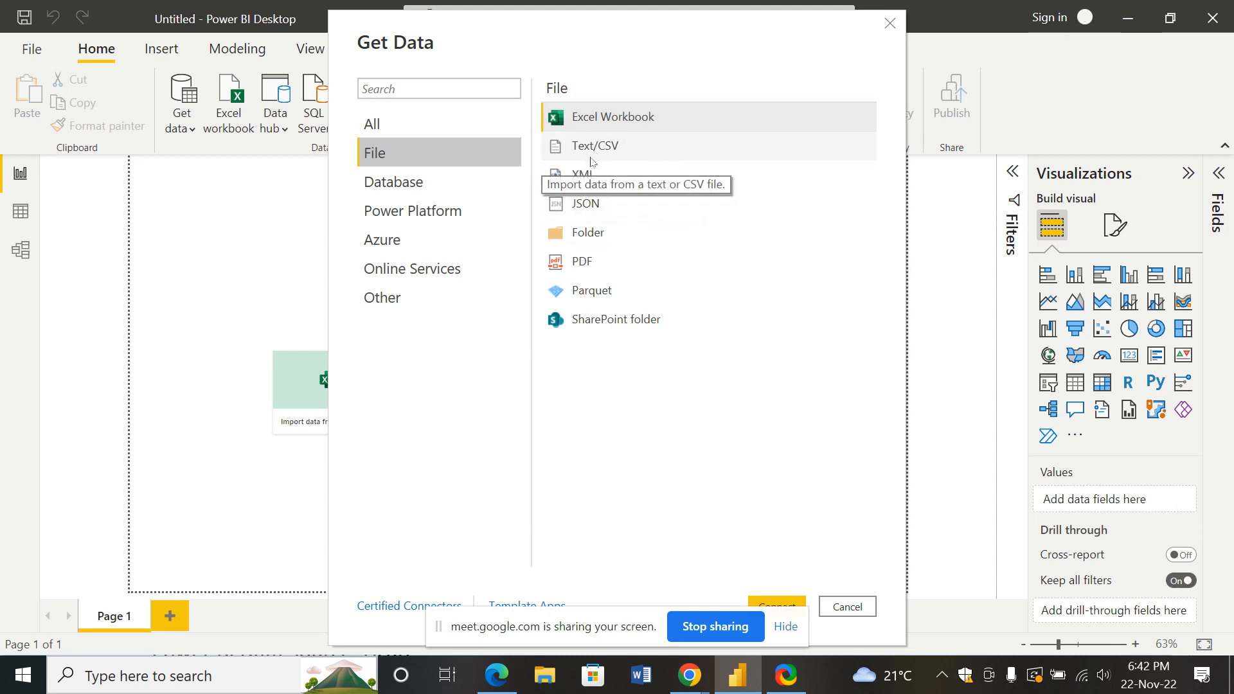
{"action": "left_click", "coordinate": [419, 185]}
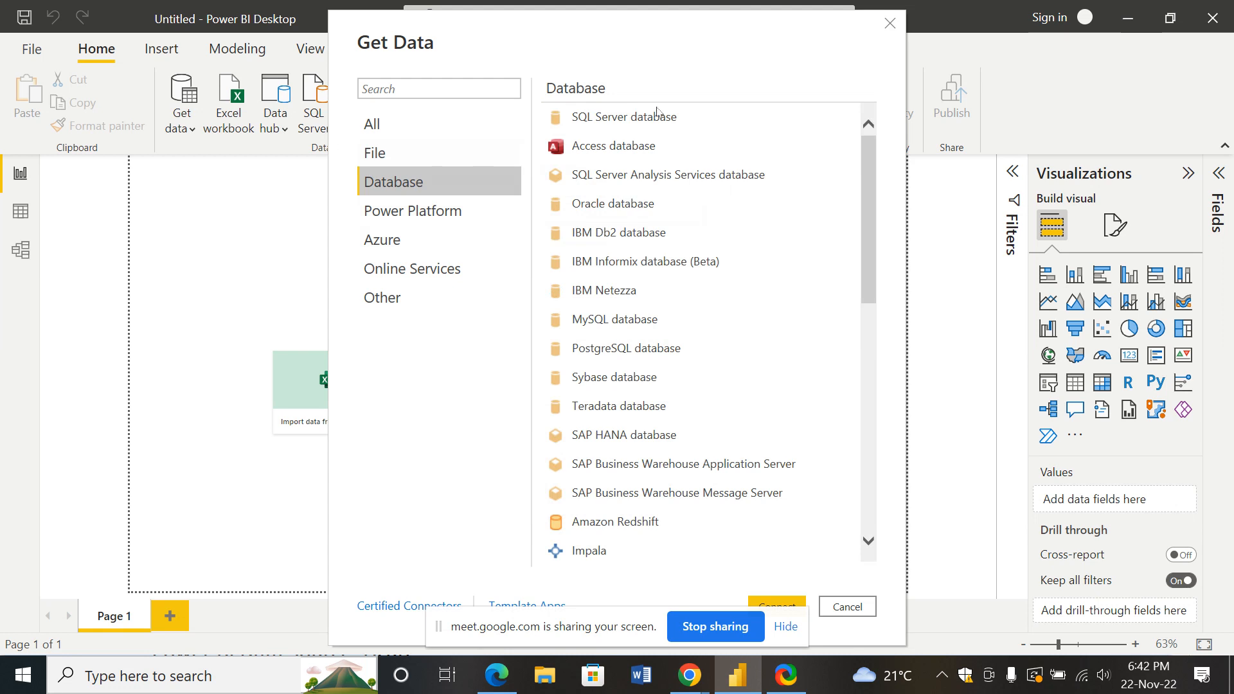
{"action": "scroll", "coordinate": [642, 193], "scroll_direction": "down", "scroll_amount": 1}
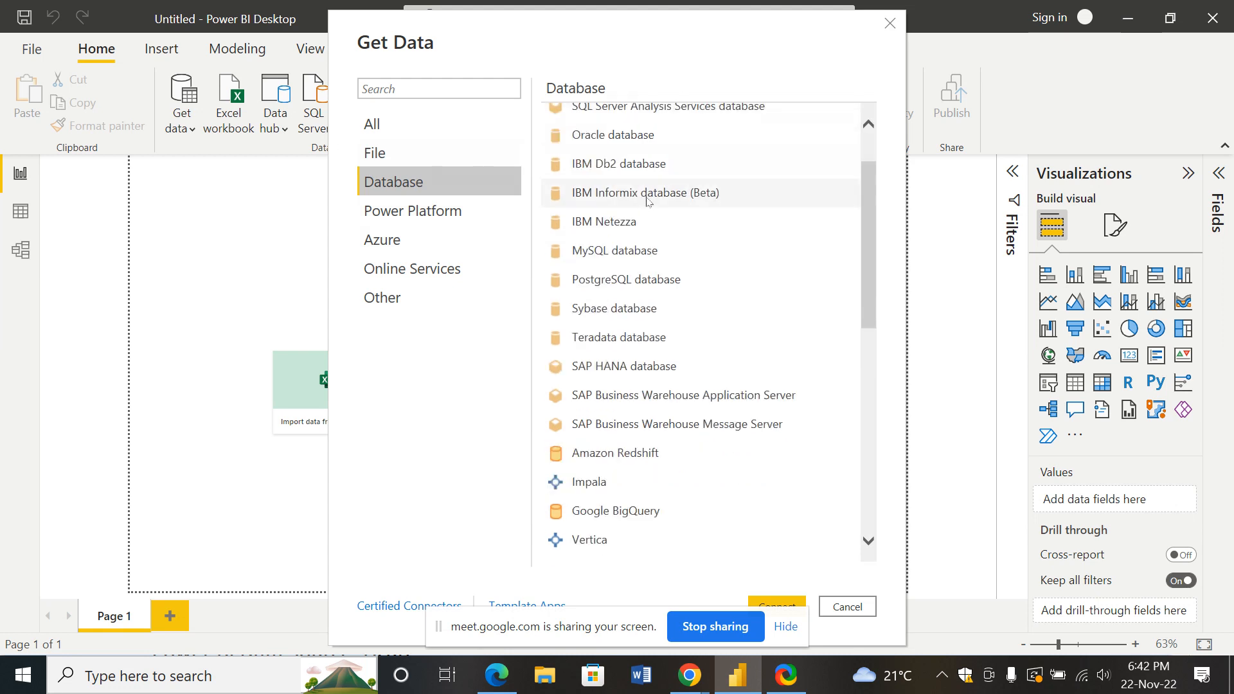
{"action": "scroll", "coordinate": [649, 199], "scroll_direction": "up", "scroll_amount": 1}
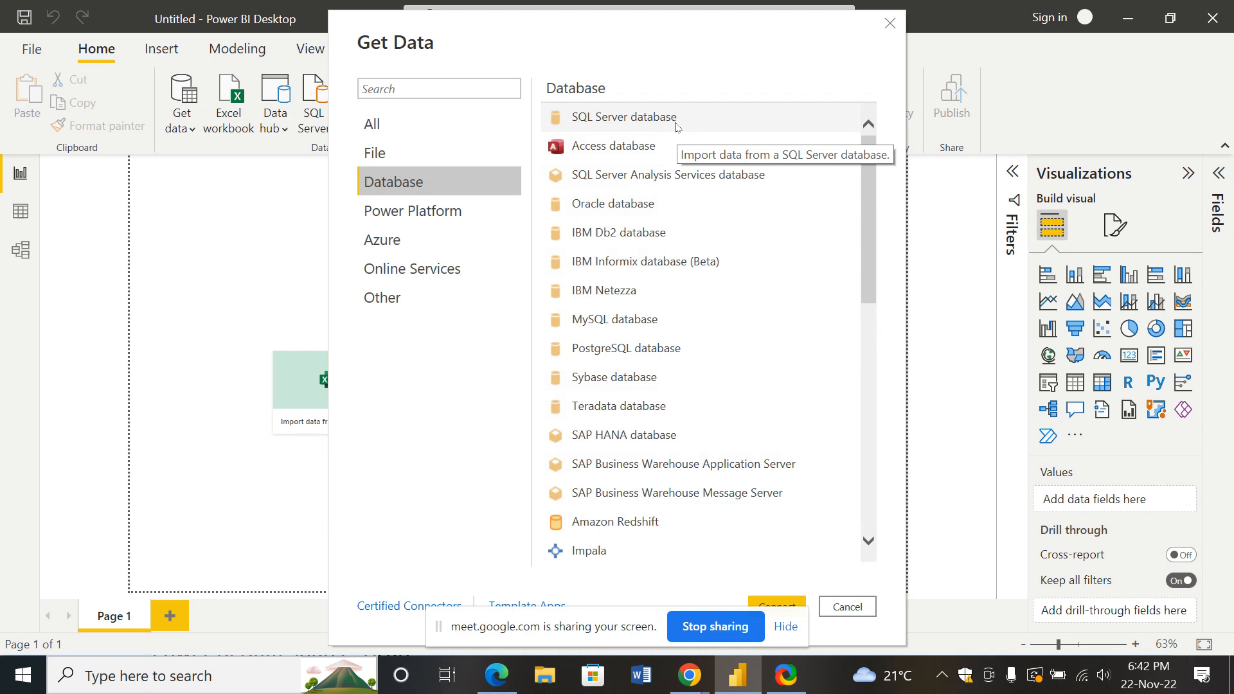
Look through the Power Platform, Azure, Online Services and Other connector categories
{"action": "left_click", "coordinate": [389, 218]}
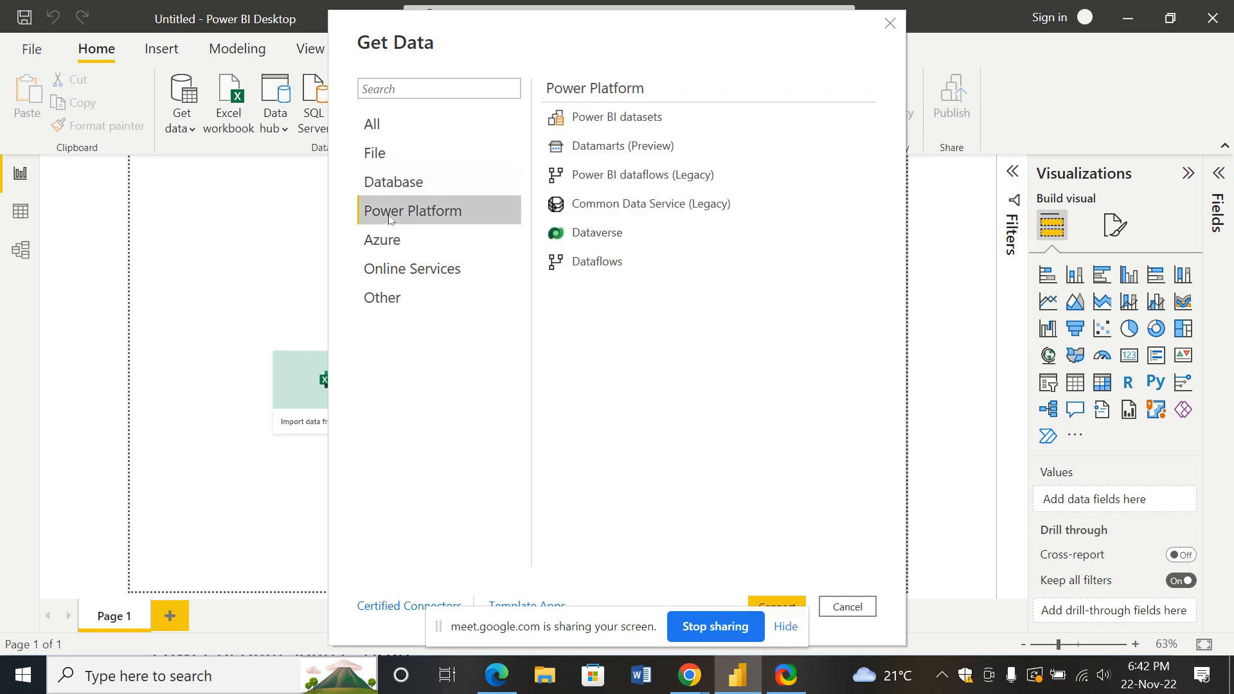
{"action": "left_click", "coordinate": [405, 247]}
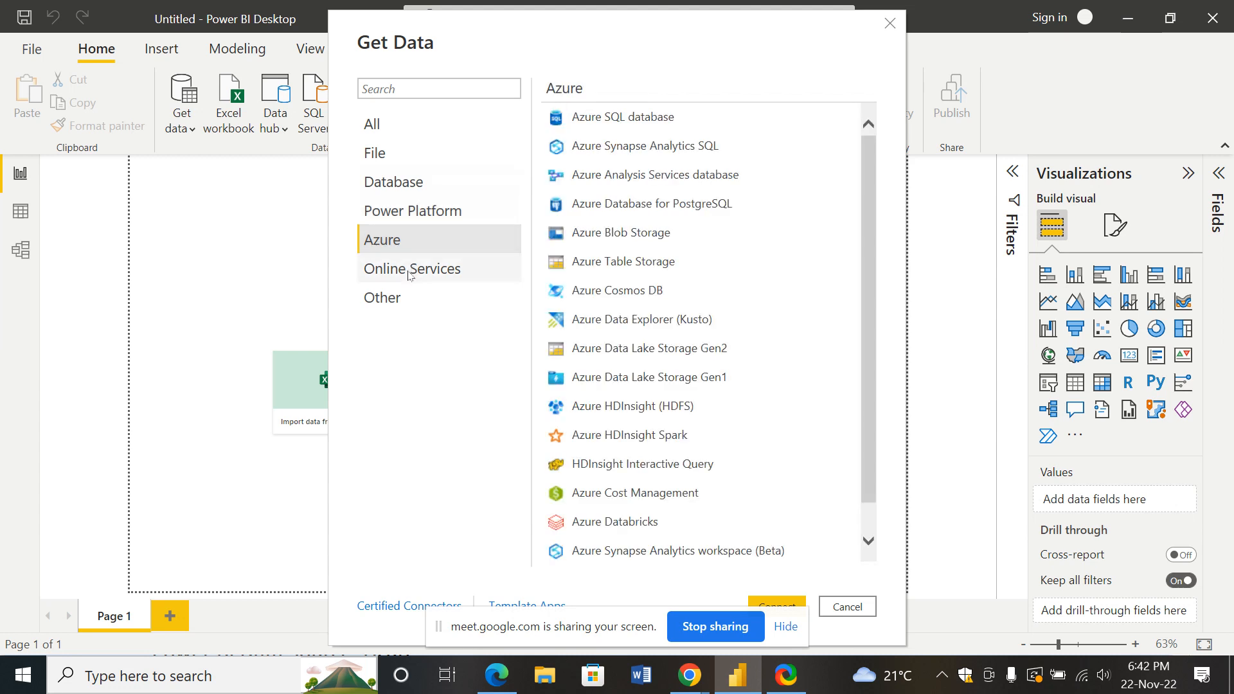
{"action": "left_click", "coordinate": [409, 275]}
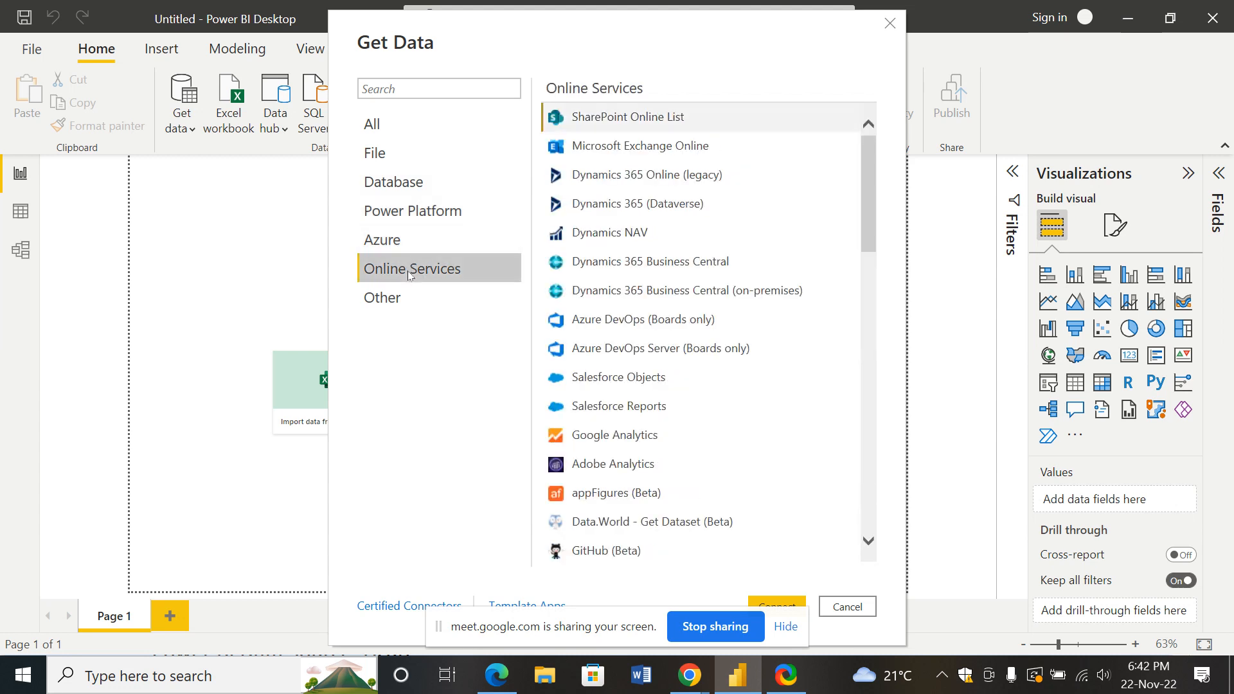
{"action": "left_click", "coordinate": [389, 307]}
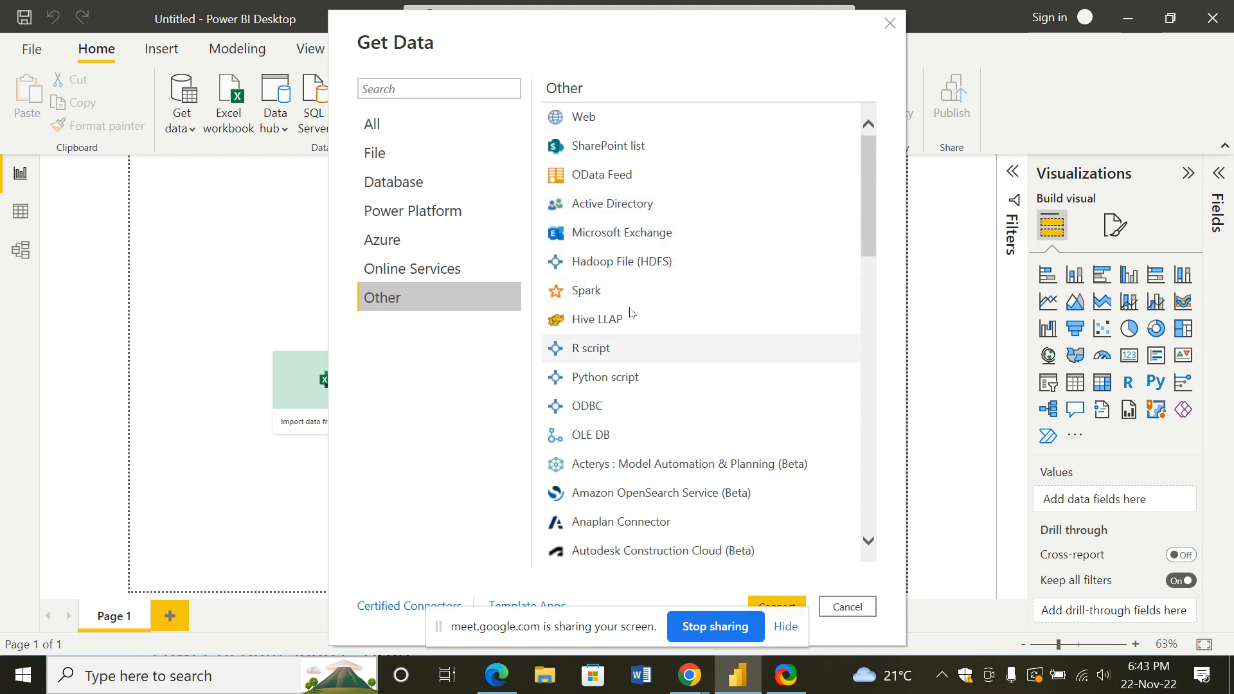
{"action": "scroll", "coordinate": [643, 350], "scroll_direction": "down", "scroll_amount": 5}
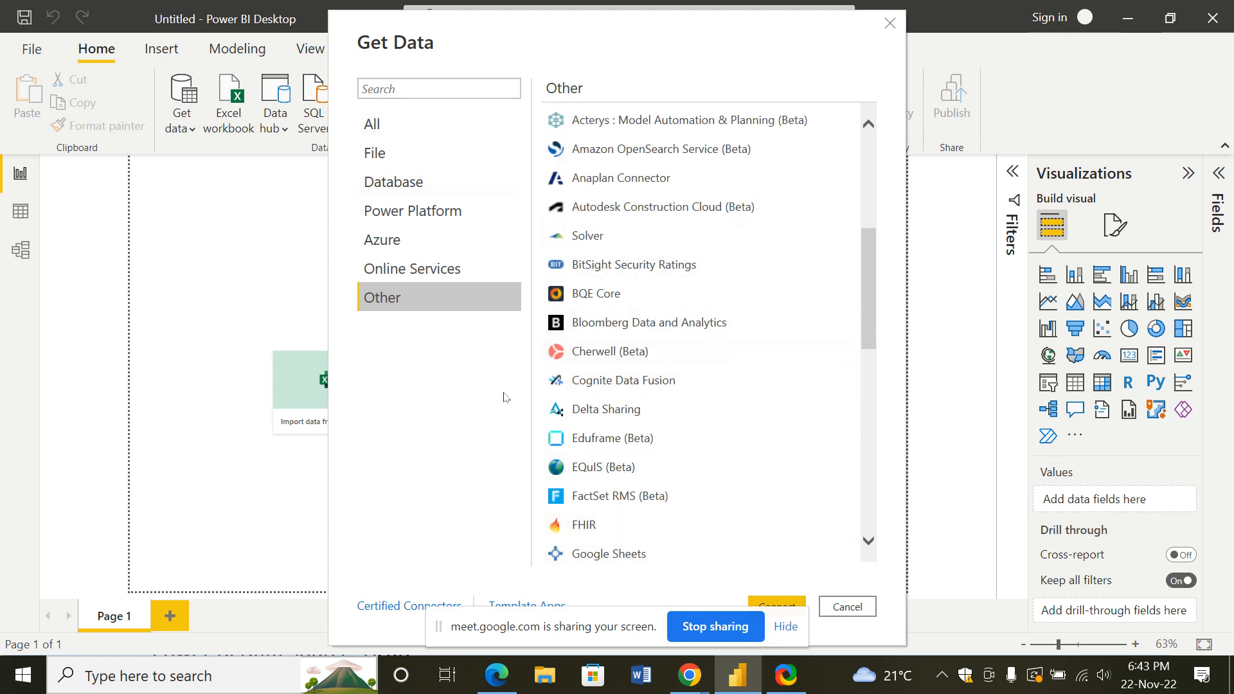
Switch back to the Lesson 2 PDF in Edge and view the "Understanding Integration of Power BI Data Sources" slide
{"action": "left_click", "coordinate": [512, 685]}
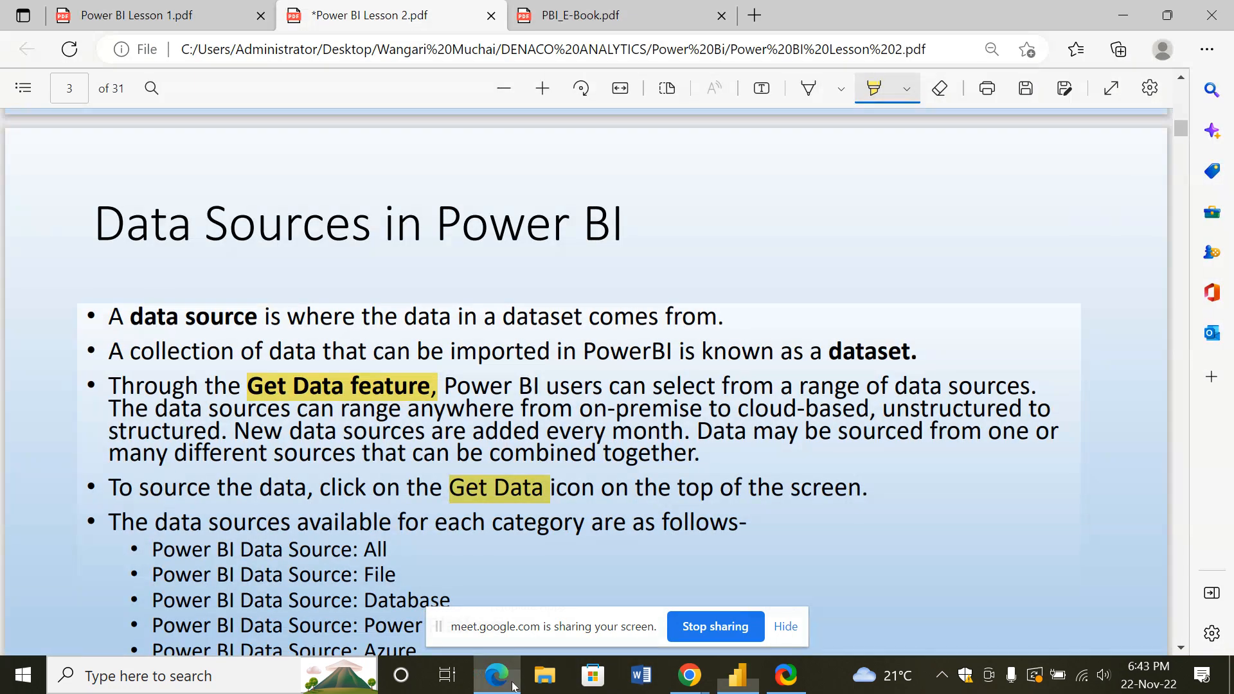
{"action": "scroll", "coordinate": [514, 395], "scroll_direction": "down", "scroll_amount": 5}
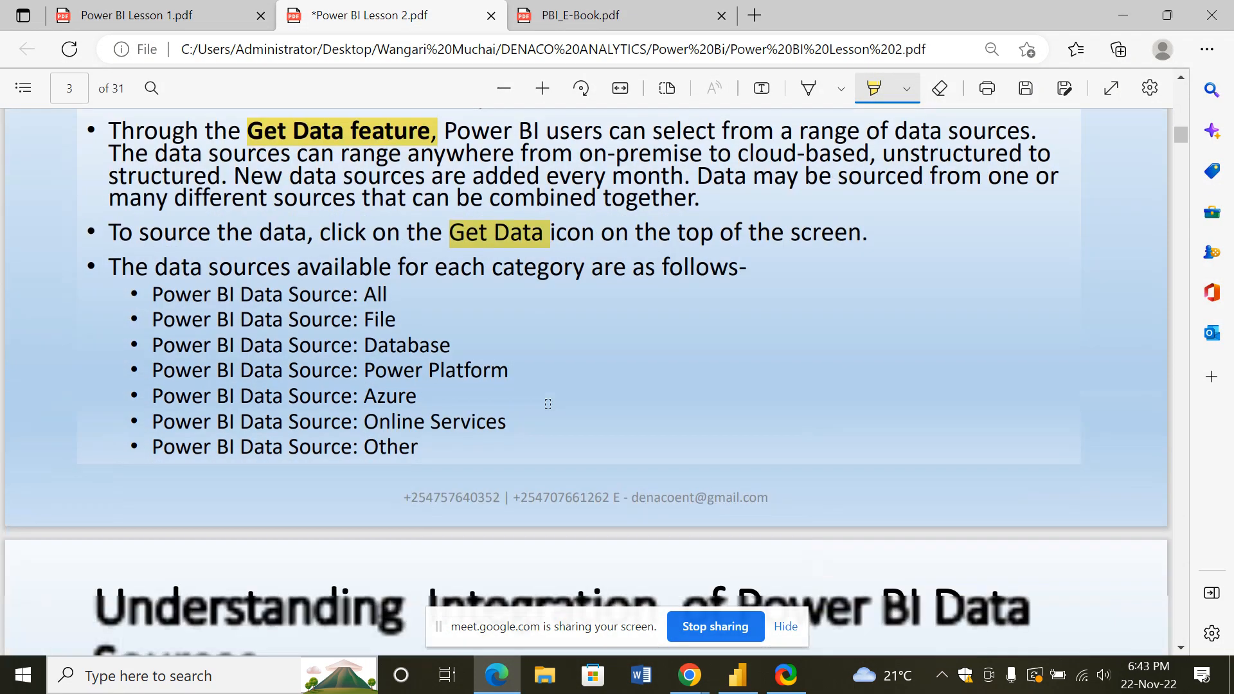
{"action": "scroll", "coordinate": [549, 399], "scroll_direction": "down", "scroll_amount": 3}
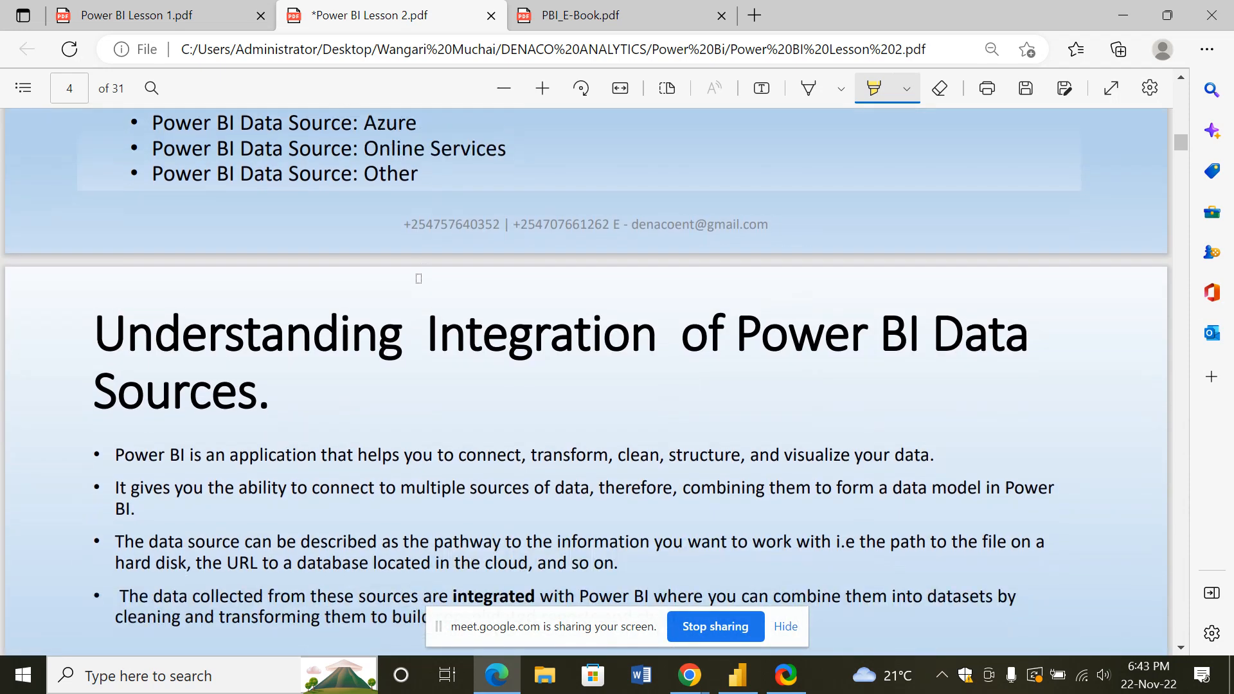
{"action": "scroll", "coordinate": [418, 276], "scroll_direction": "up", "scroll_amount": 3}
{"action": "scroll", "coordinate": [417, 259], "scroll_direction": "up", "scroll_amount": 1}
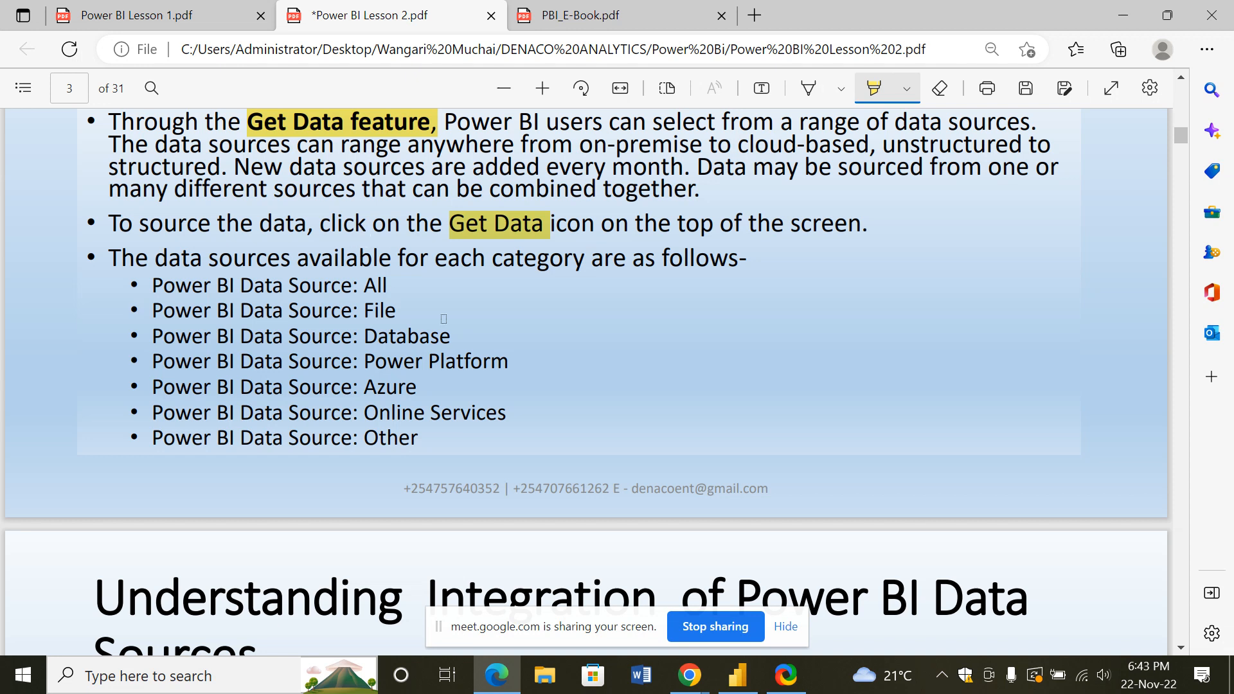
{"action": "scroll", "coordinate": [443, 319], "scroll_direction": "down", "scroll_amount": 5}
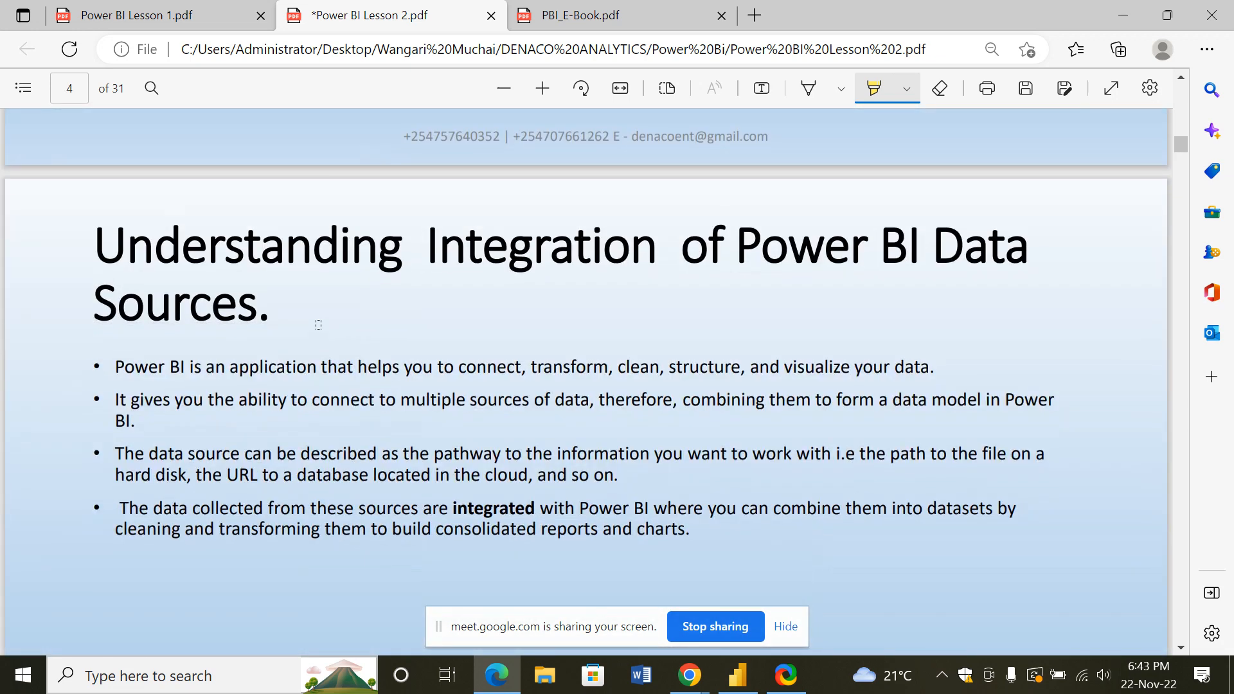
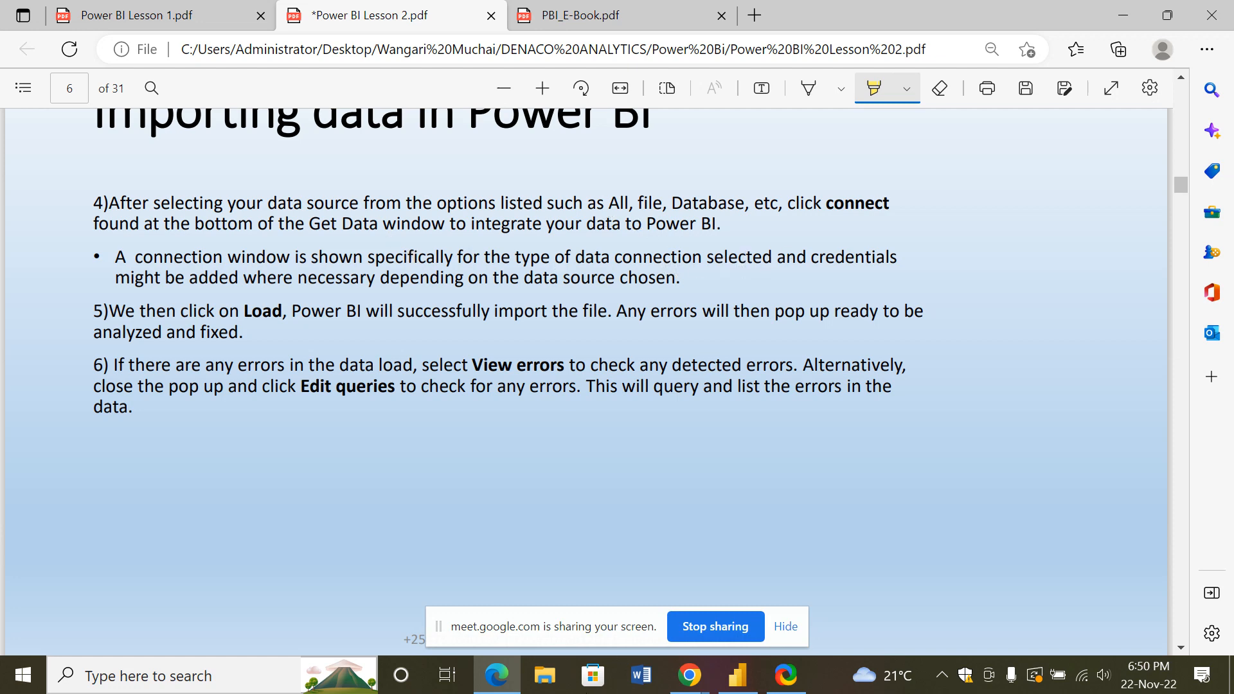
Switch to Power BI Desktop and show the Database connectors in the Get Data window
{"action": "left_click", "coordinate": [737, 675]}
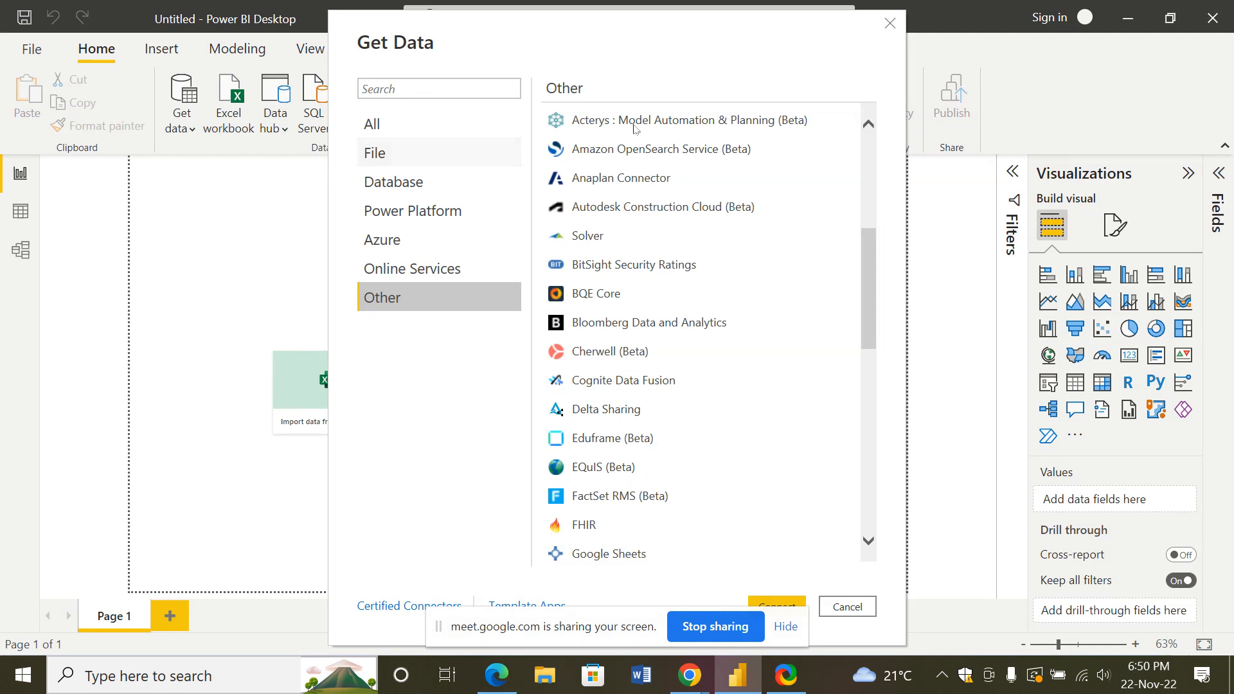
{"action": "left_click", "coordinate": [442, 177]}
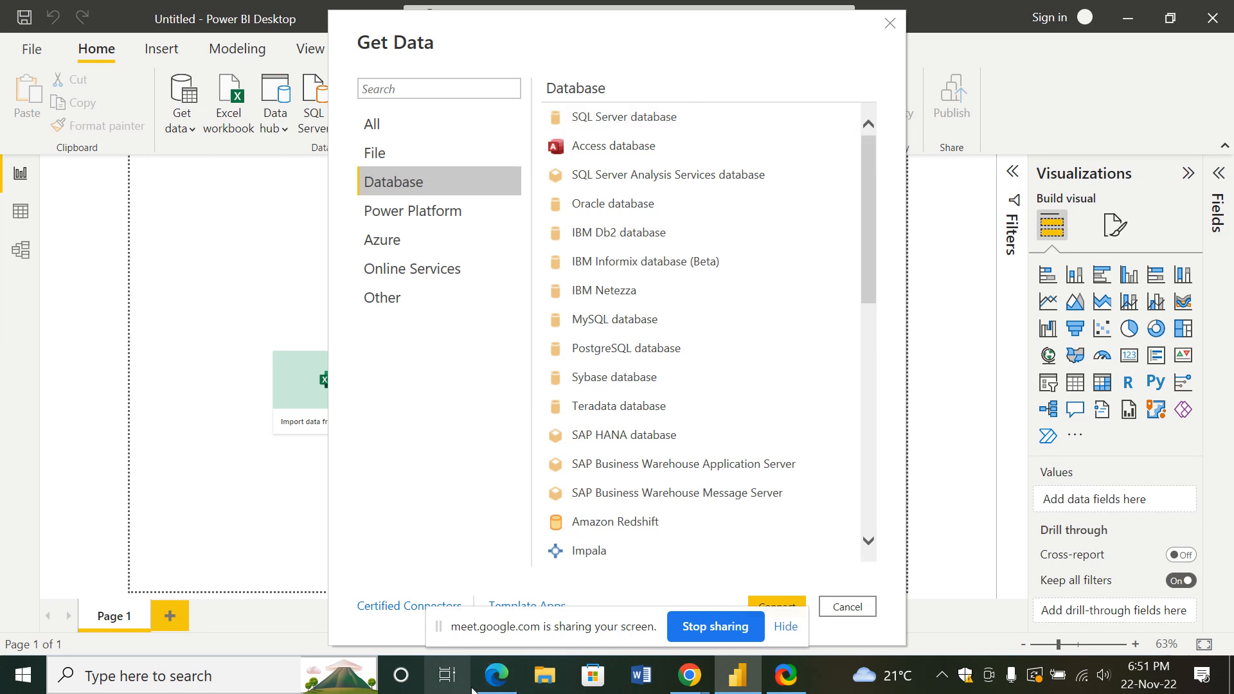
Return to the Lesson 2 PDF in Edge and highlight the word "Load," in step 5 of the importing data slide
{"action": "left_click", "coordinate": [496, 675]}
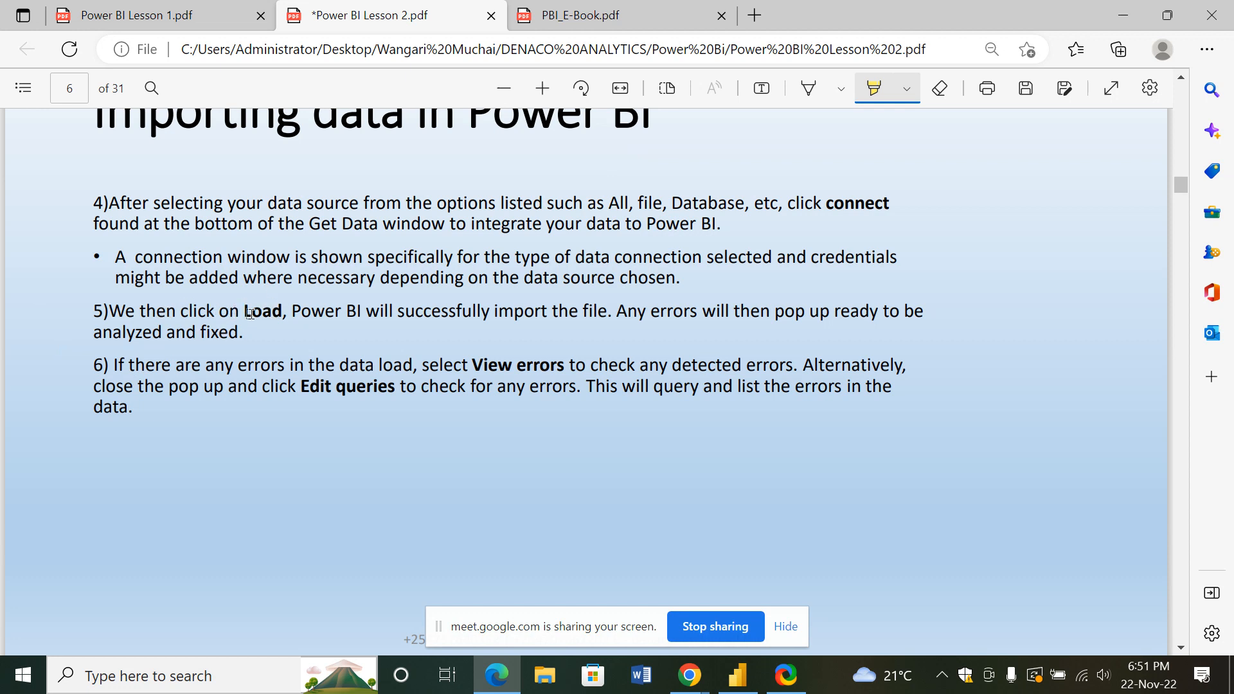
{"action": "left_click_drag", "start_coordinate": [245, 313], "coordinate": [290, 316]}
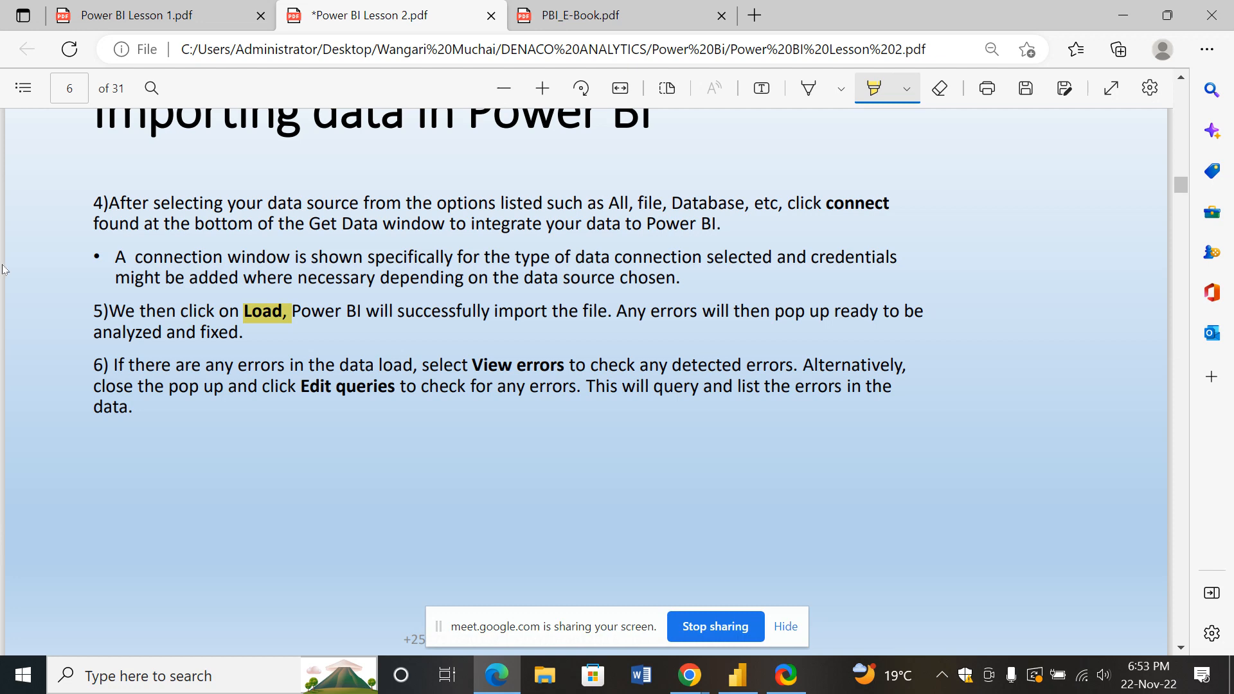
View the "Cleaning and Transforming Data in Power BI" slide on page 7, glancing ahead at the Import Data page
{"action": "scroll", "coordinate": [2, 269], "scroll_direction": "down", "scroll_amount": 10}
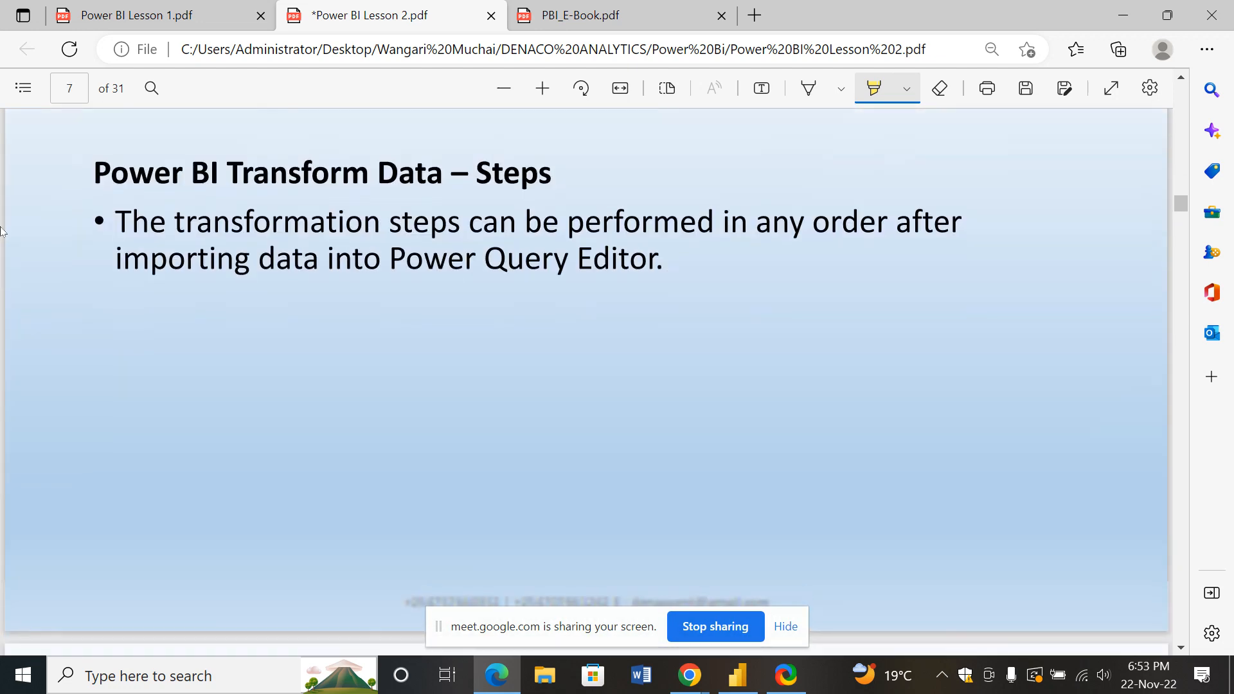
{"action": "scroll", "coordinate": [3, 226], "scroll_direction": "up", "scroll_amount": 2}
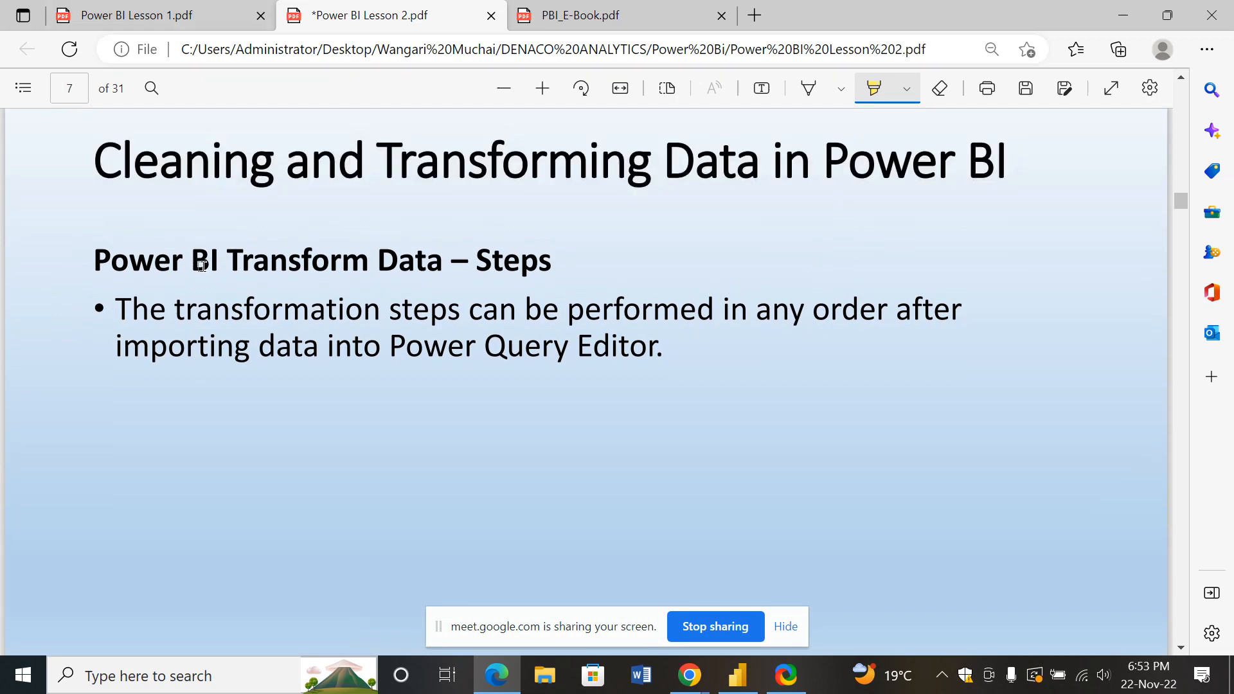
{"action": "scroll", "coordinate": [201, 265], "scroll_direction": "down", "scroll_amount": 3}
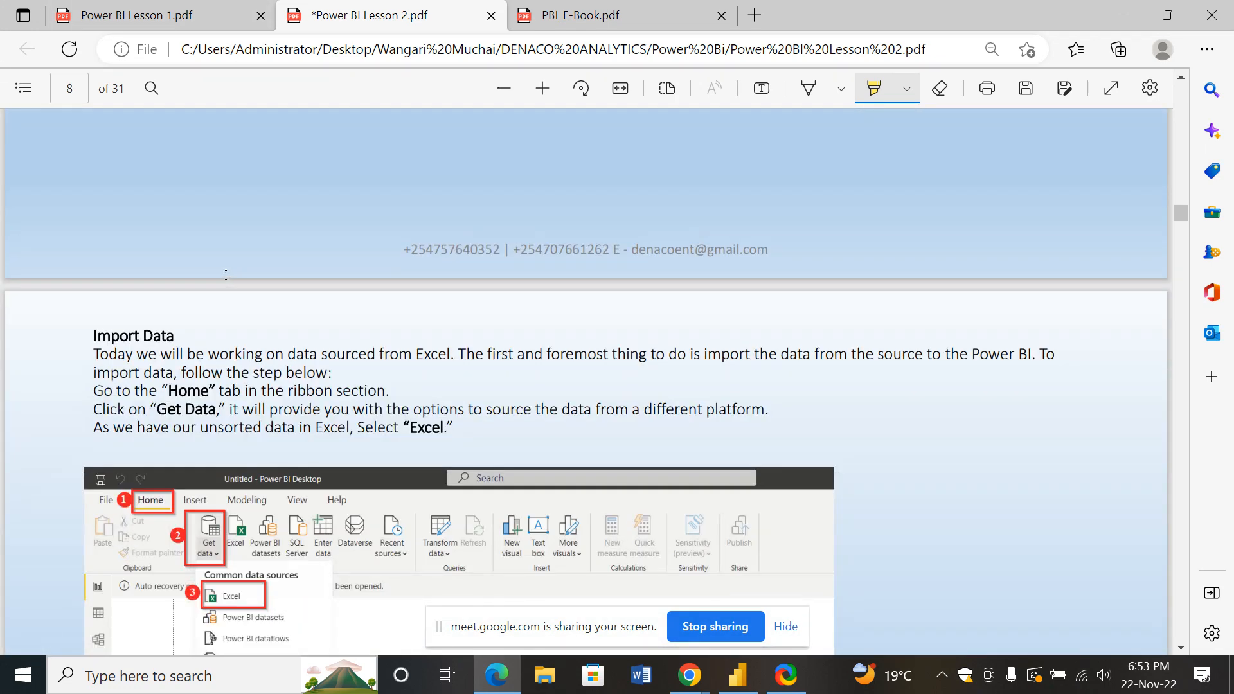
{"action": "scroll", "coordinate": [230, 278], "scroll_direction": "up", "scroll_amount": 5}
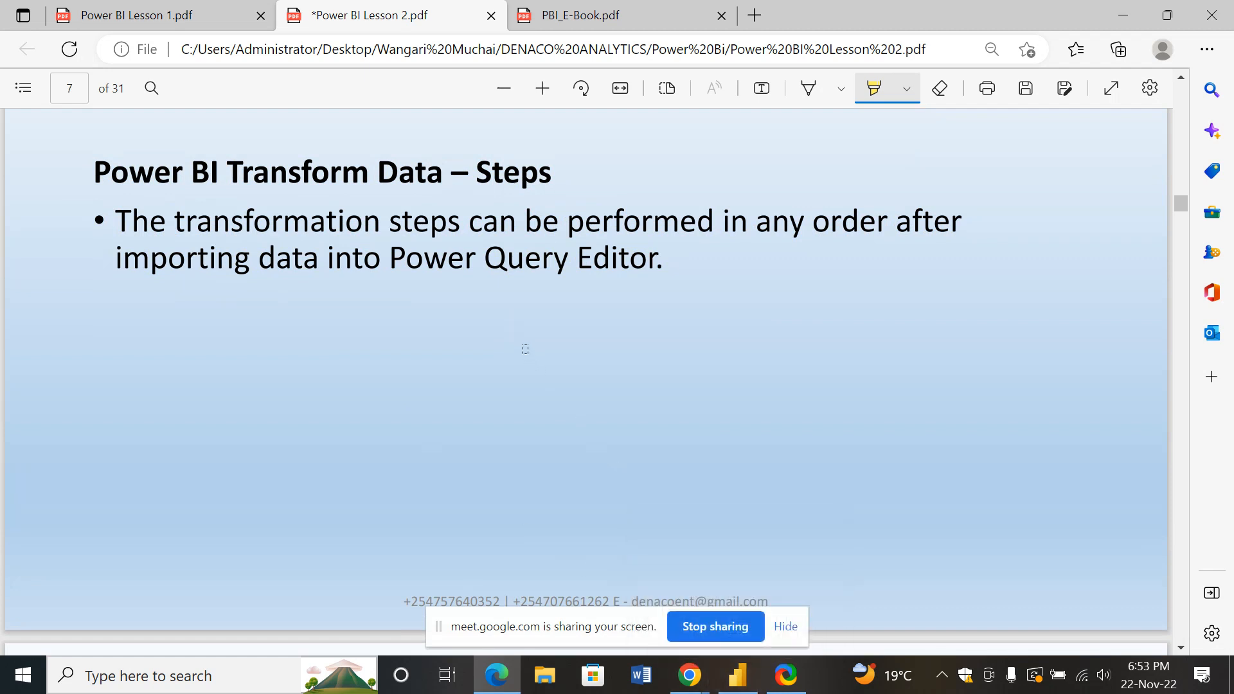
{"action": "scroll", "coordinate": [251, 242], "scroll_direction": "up", "scroll_amount": 4}
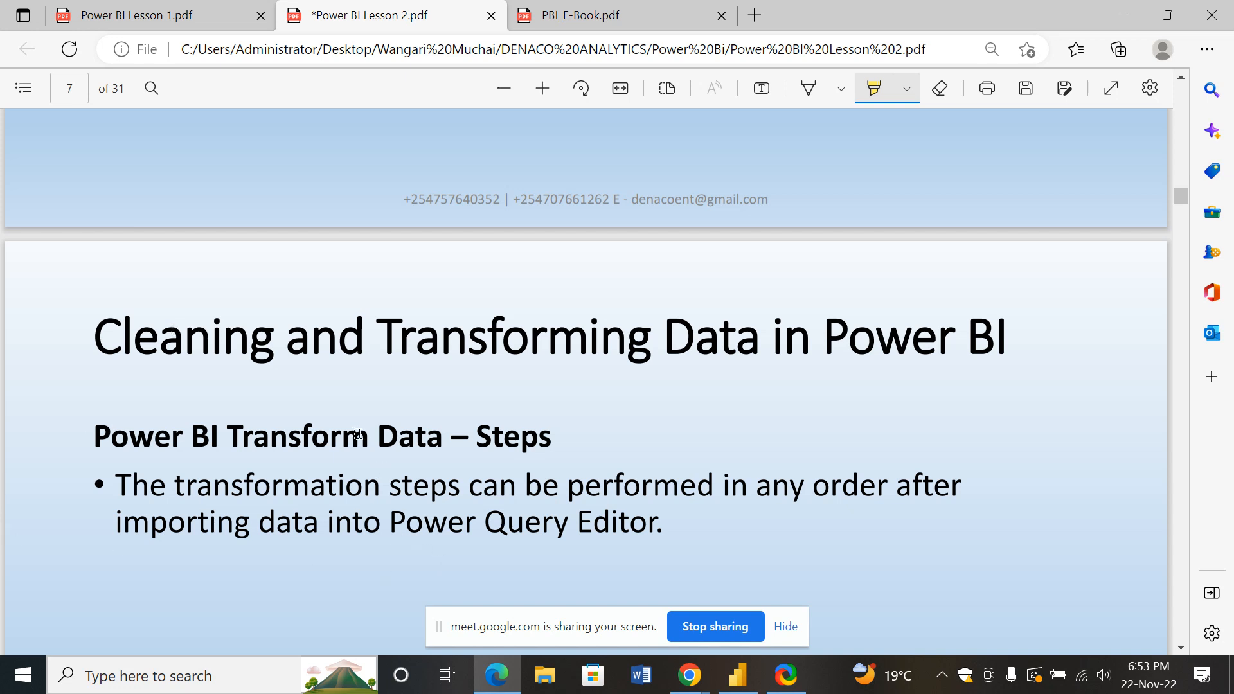
Highlight the words "Power Query Editor." in the transformation steps bullet on page 7 of the Lesson 2 PDF
{"action": "scroll", "coordinate": [354, 430], "scroll_direction": "down", "scroll_amount": 3}
{"action": "scroll", "coordinate": [372, 413], "scroll_direction": "down", "scroll_amount": 3}
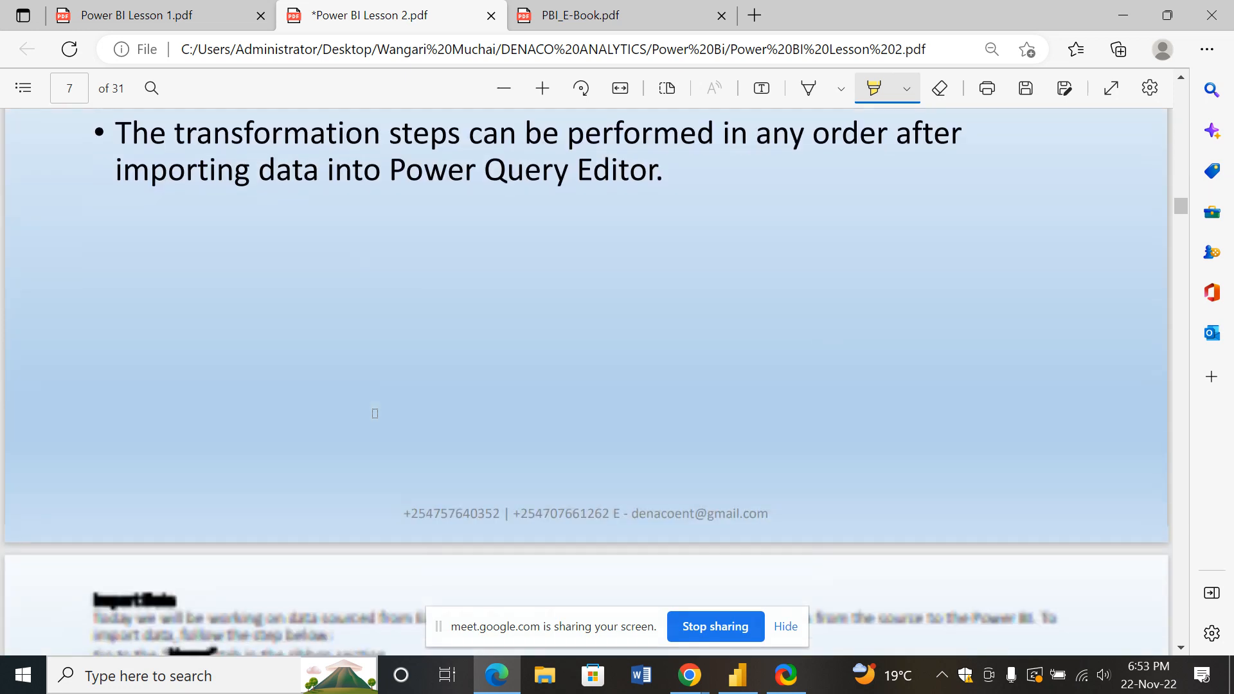
{"action": "scroll", "coordinate": [366, 408], "scroll_direction": "up", "scroll_amount": 3}
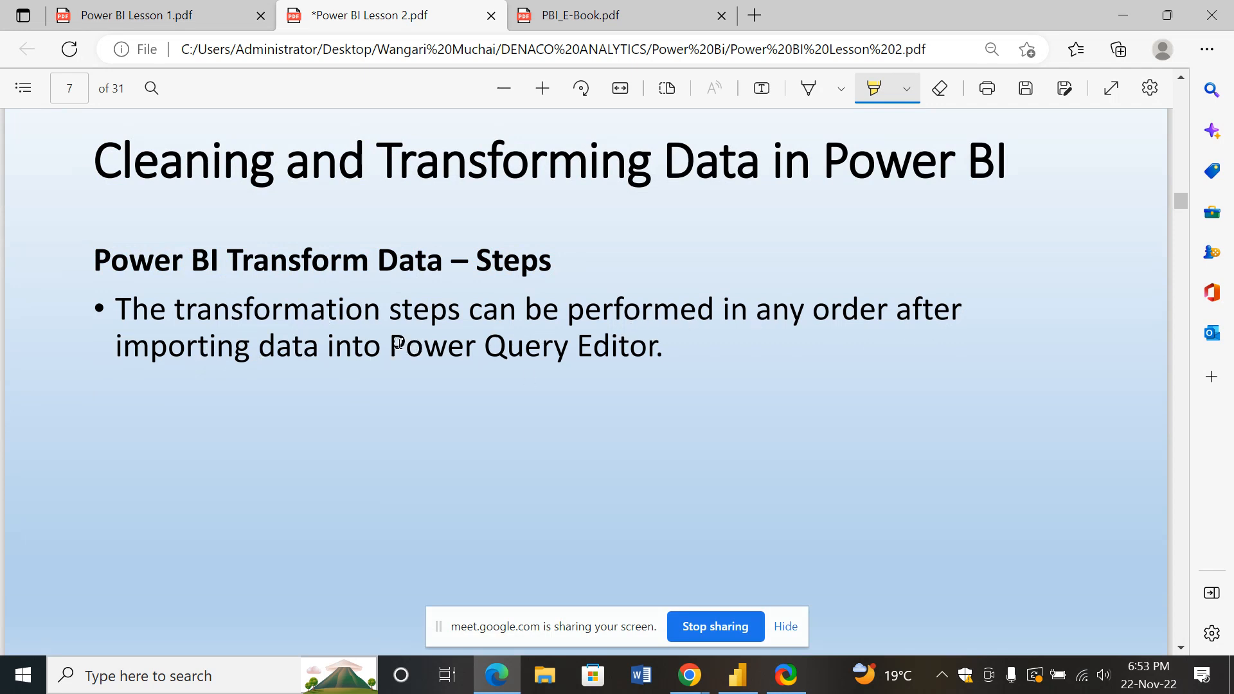
{"action": "left_click_drag", "start_coordinate": [398, 342], "coordinate": [654, 344]}
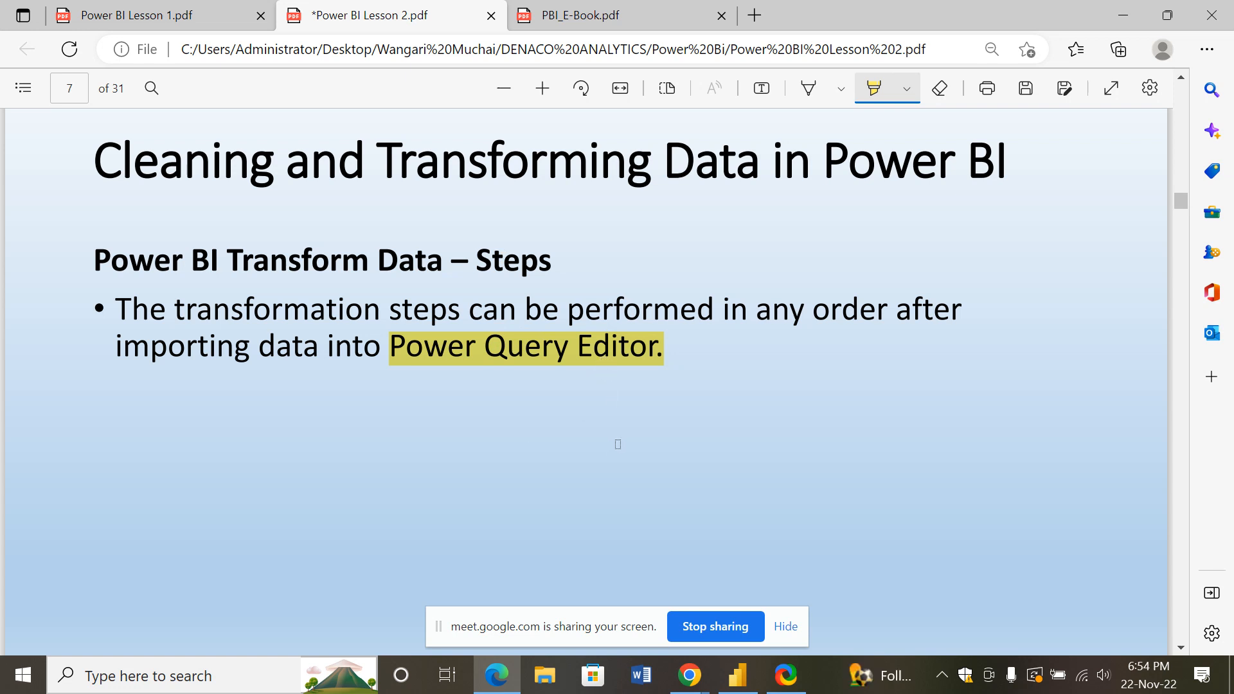
View the Import Data instructions and the annotated Get Data screenshot on page 8 of the PDF
{"action": "scroll", "coordinate": [611, 441], "scroll_direction": "down", "scroll_amount": 3}
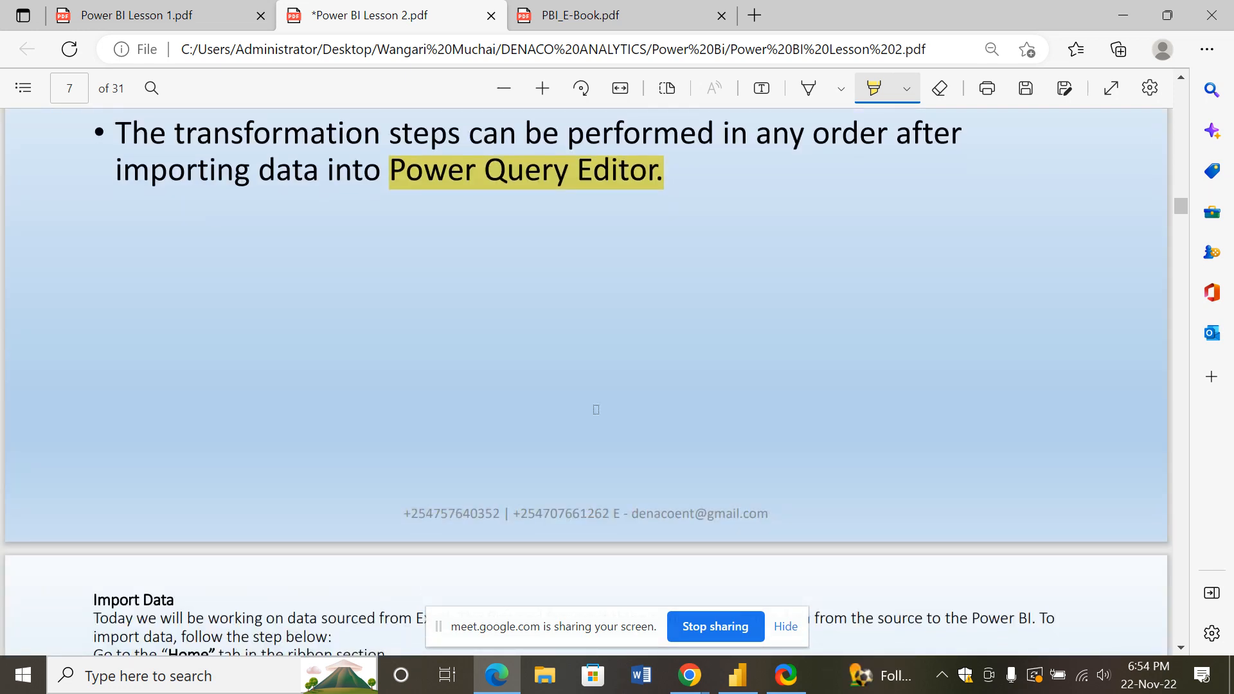
{"action": "scroll", "coordinate": [599, 403], "scroll_direction": "up", "scroll_amount": 1}
{"action": "scroll", "coordinate": [599, 403], "scroll_direction": "down", "scroll_amount": 7}
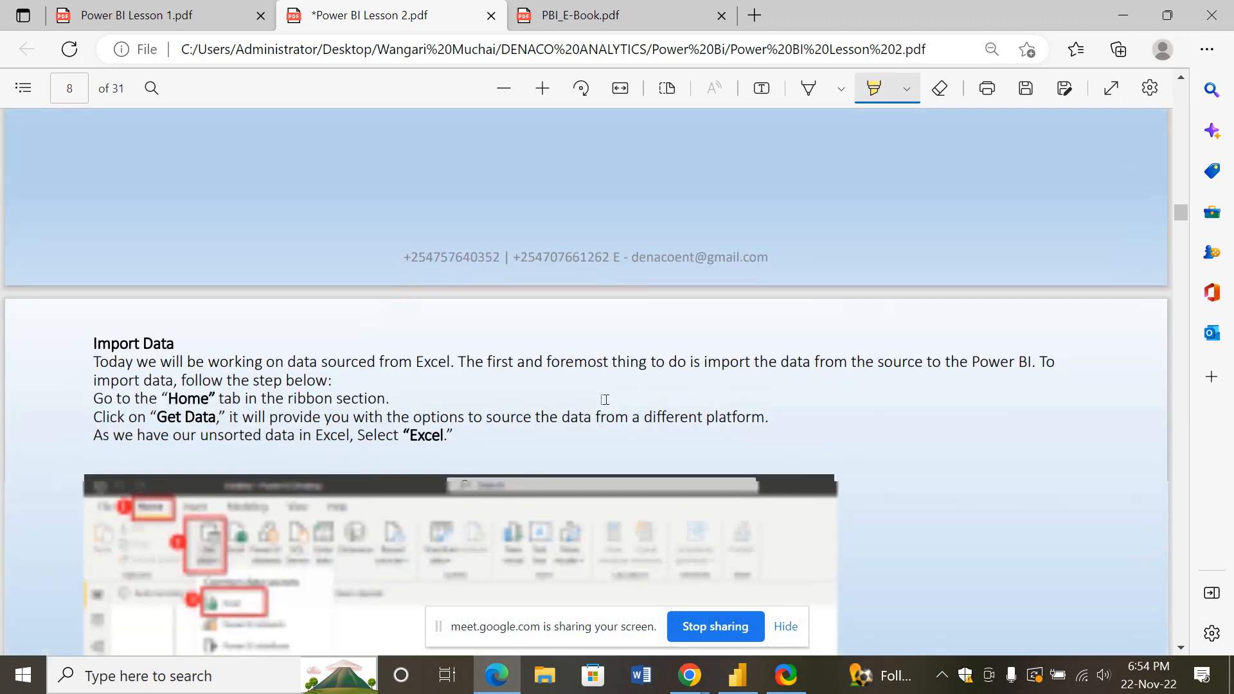
{"action": "scroll", "coordinate": [569, 296], "scroll_direction": "down", "scroll_amount": 3}
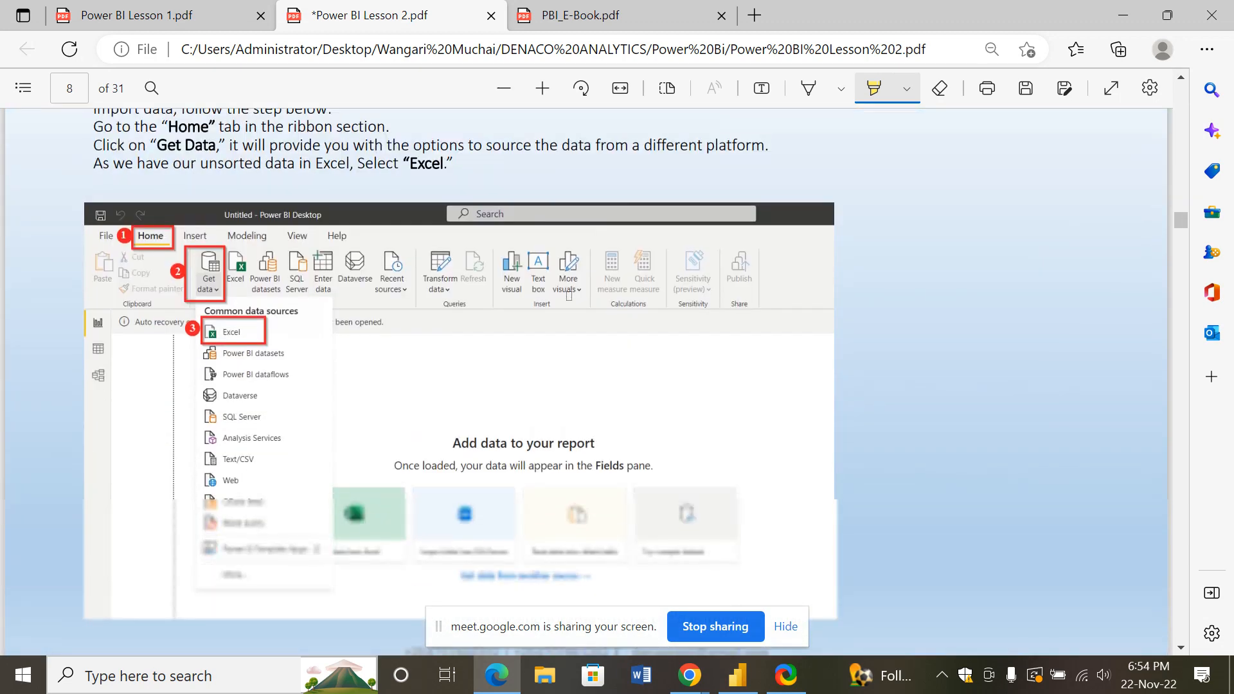
{"action": "scroll", "coordinate": [569, 296], "scroll_direction": "up", "scroll_amount": 2}
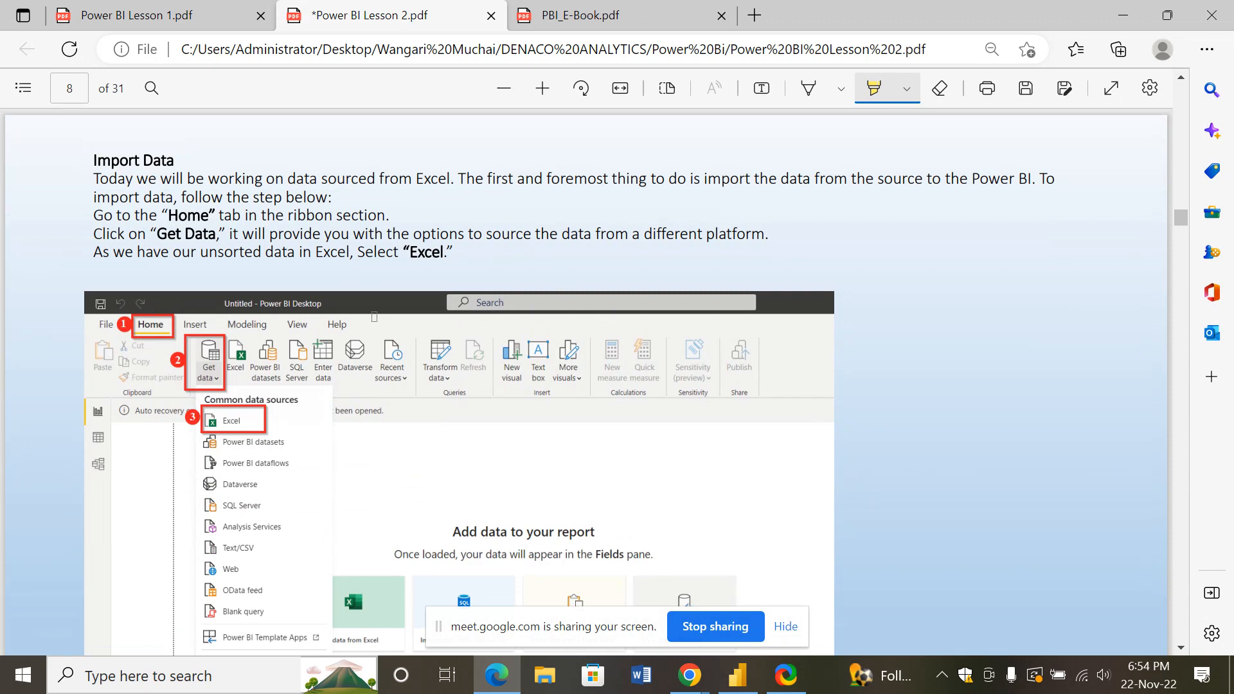
{"action": "scroll", "coordinate": [386, 296], "scroll_direction": "down", "scroll_amount": 4}
{"action": "scroll", "coordinate": [396, 285], "scroll_direction": "up", "scroll_amount": 4}
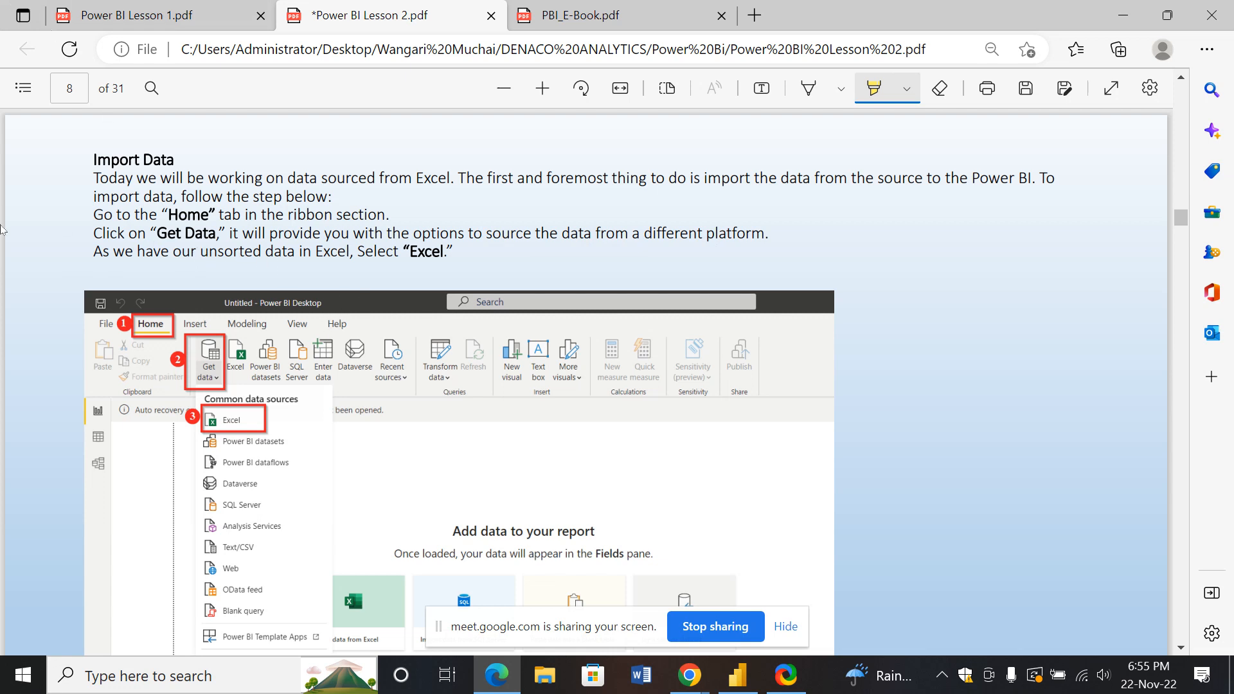
Switch to Power BI Desktop and open the Data_sheet file through the Excel Workbook connector in the Get Data window
{"action": "left_click", "coordinate": [737, 674]}
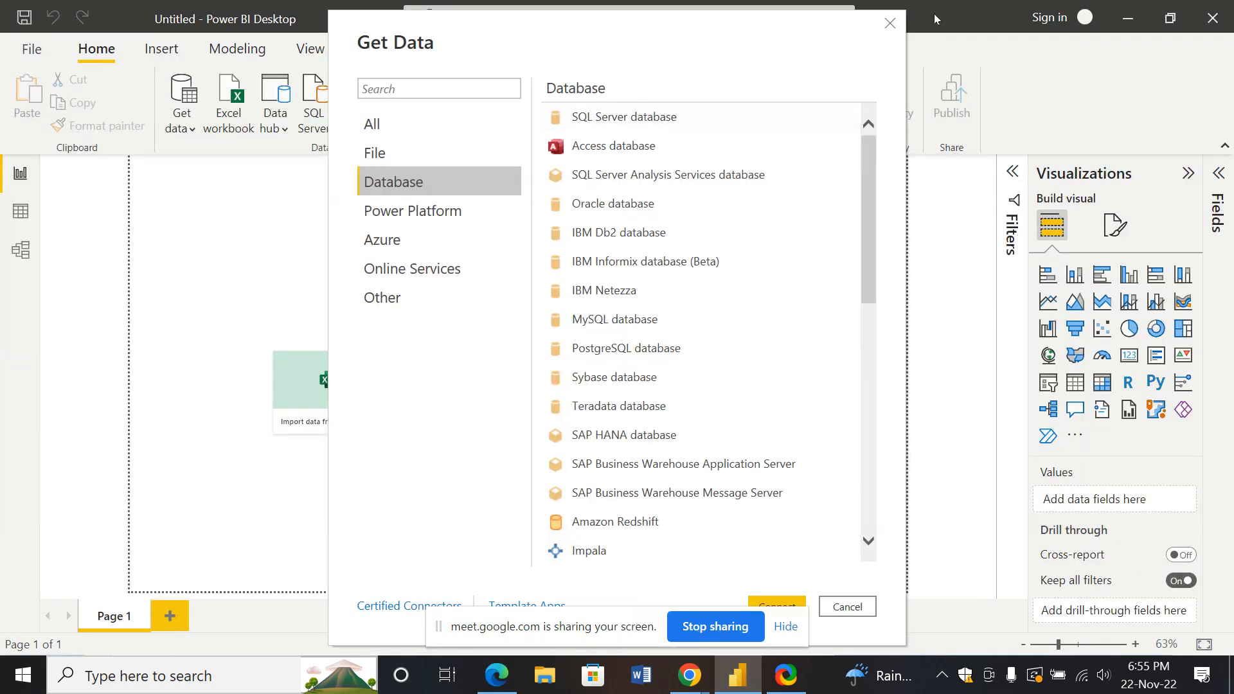
{"action": "left_click", "coordinate": [412, 155]}
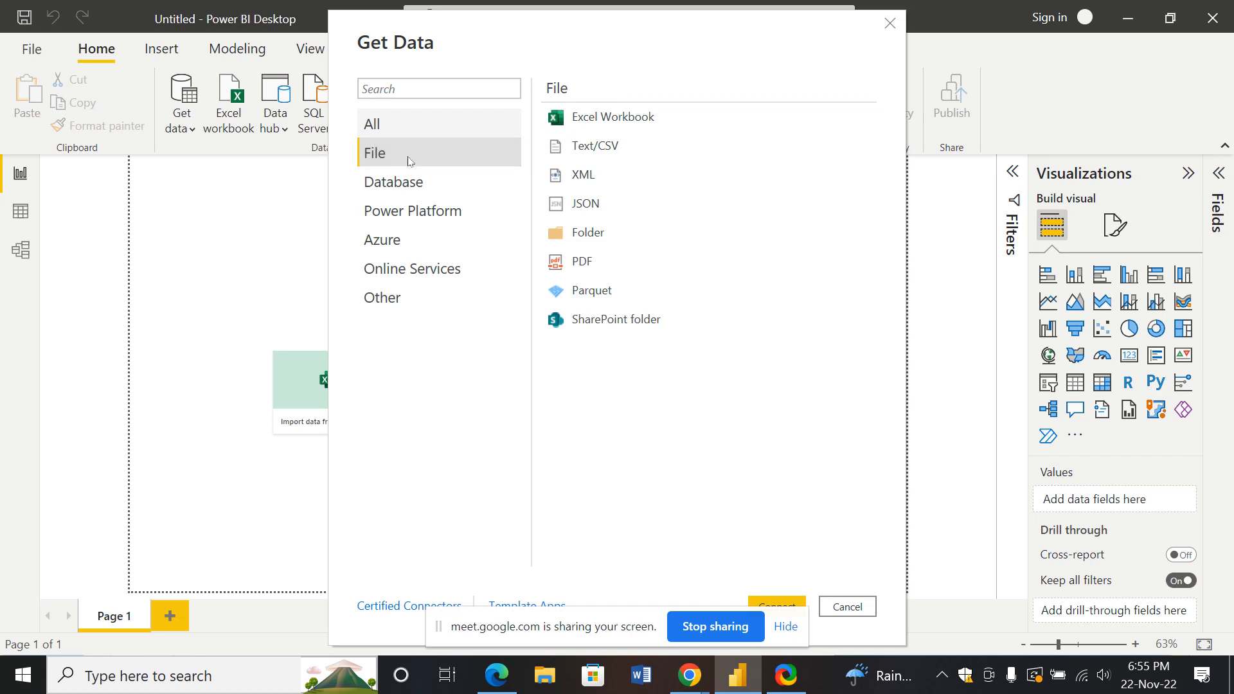
{"action": "left_click", "coordinate": [409, 137]}
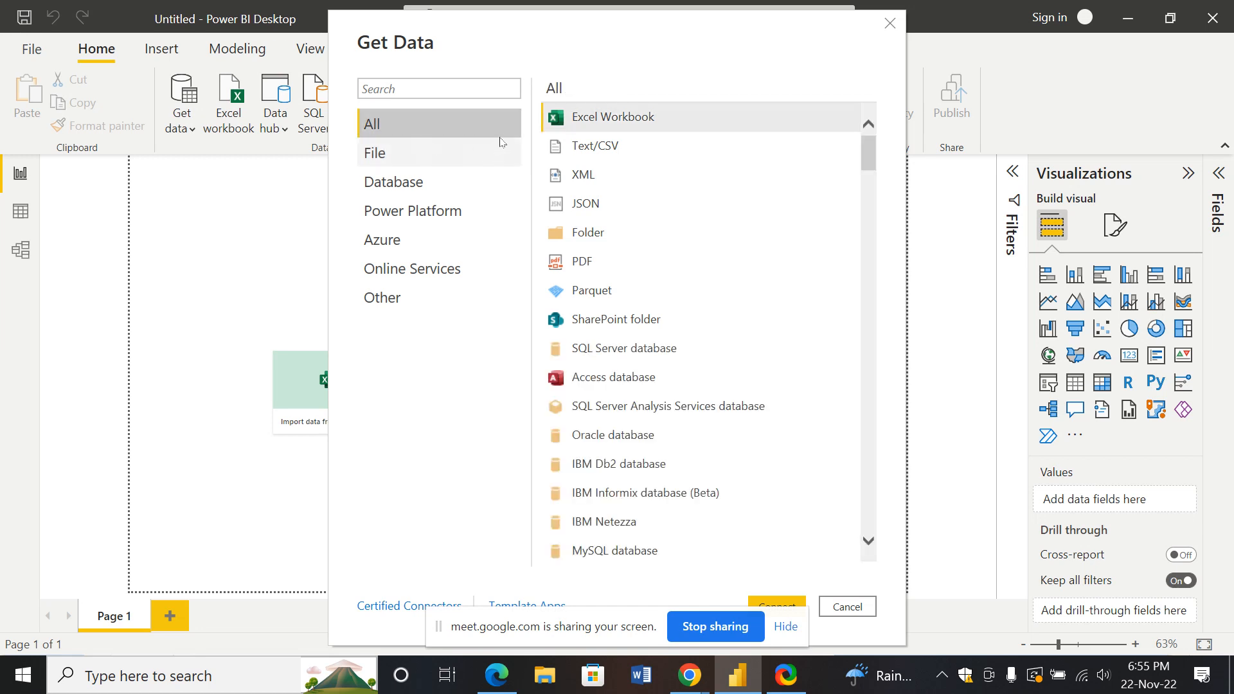
{"action": "double_click", "coordinate": [633, 117]}
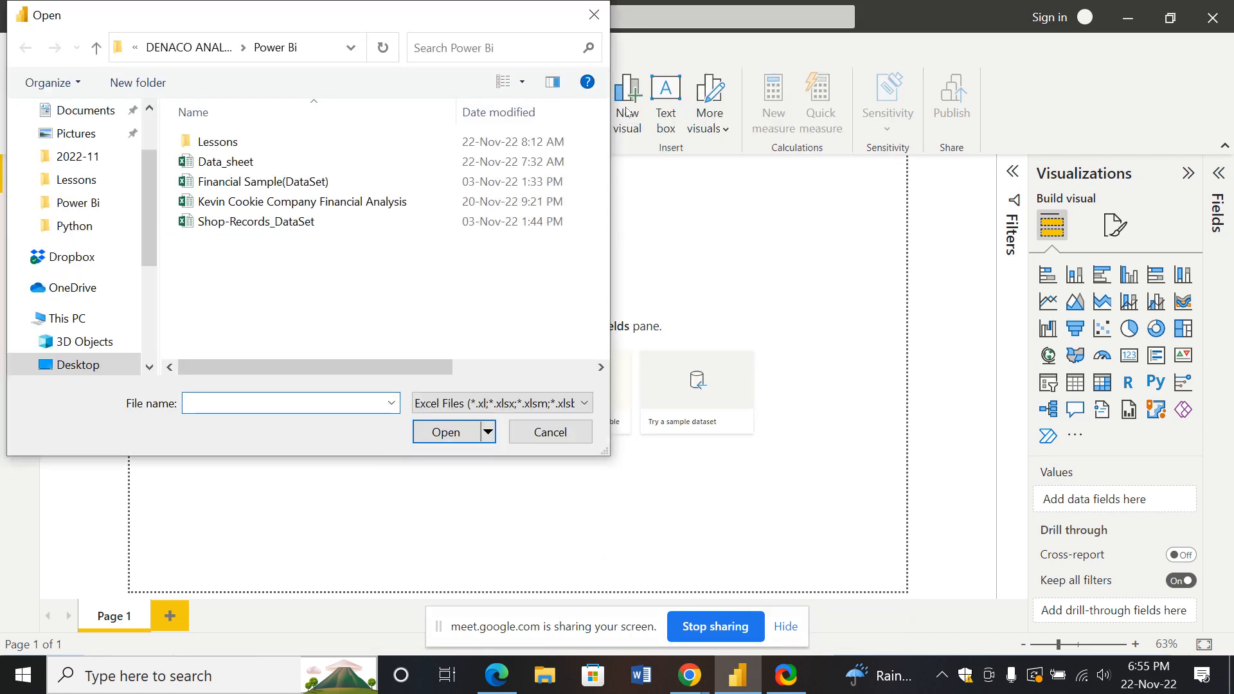
{"action": "left_click", "coordinate": [287, 161]}
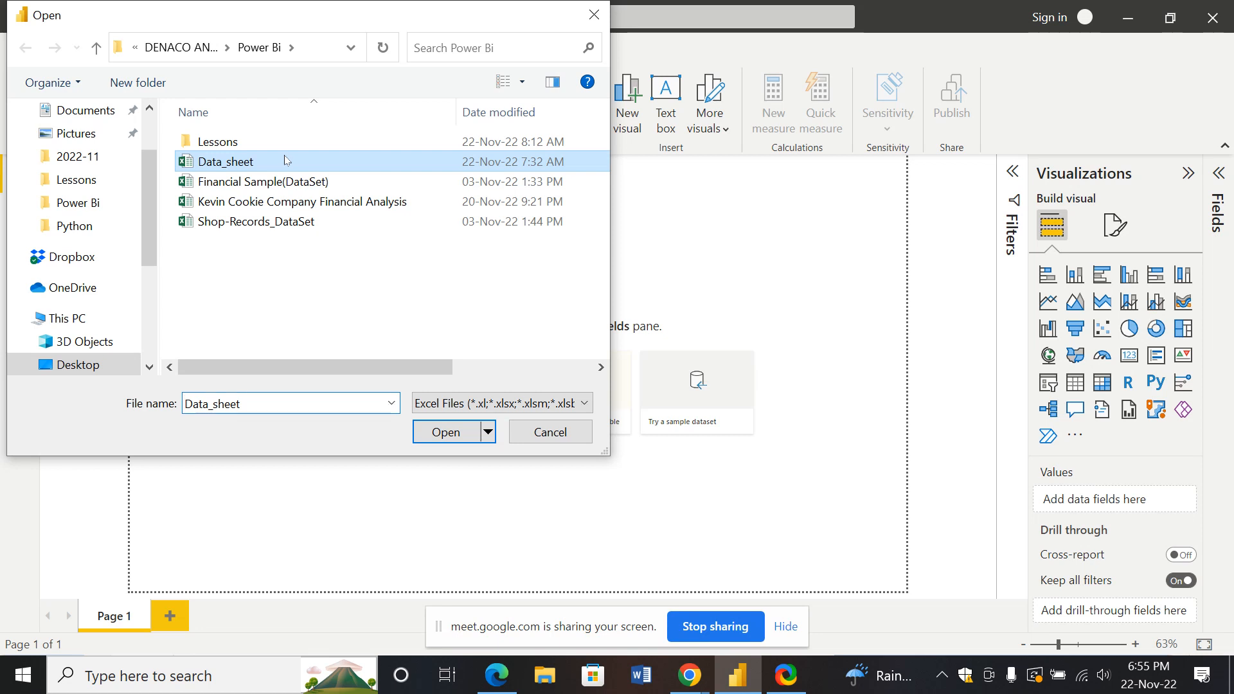
{"action": "left_click", "coordinate": [447, 432]}
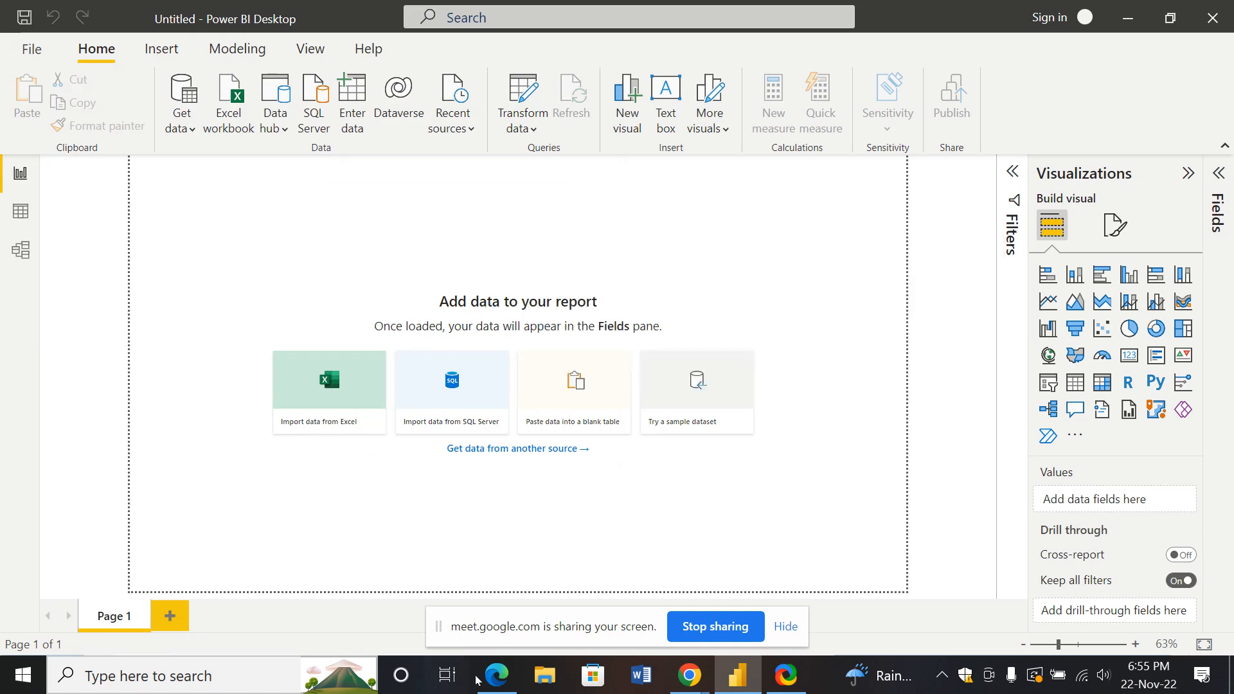
Return to the Lesson 2 PDF in Edge and read the Navigator instructions for selecting datasheets on page 9
{"action": "left_click", "coordinate": [496, 675]}
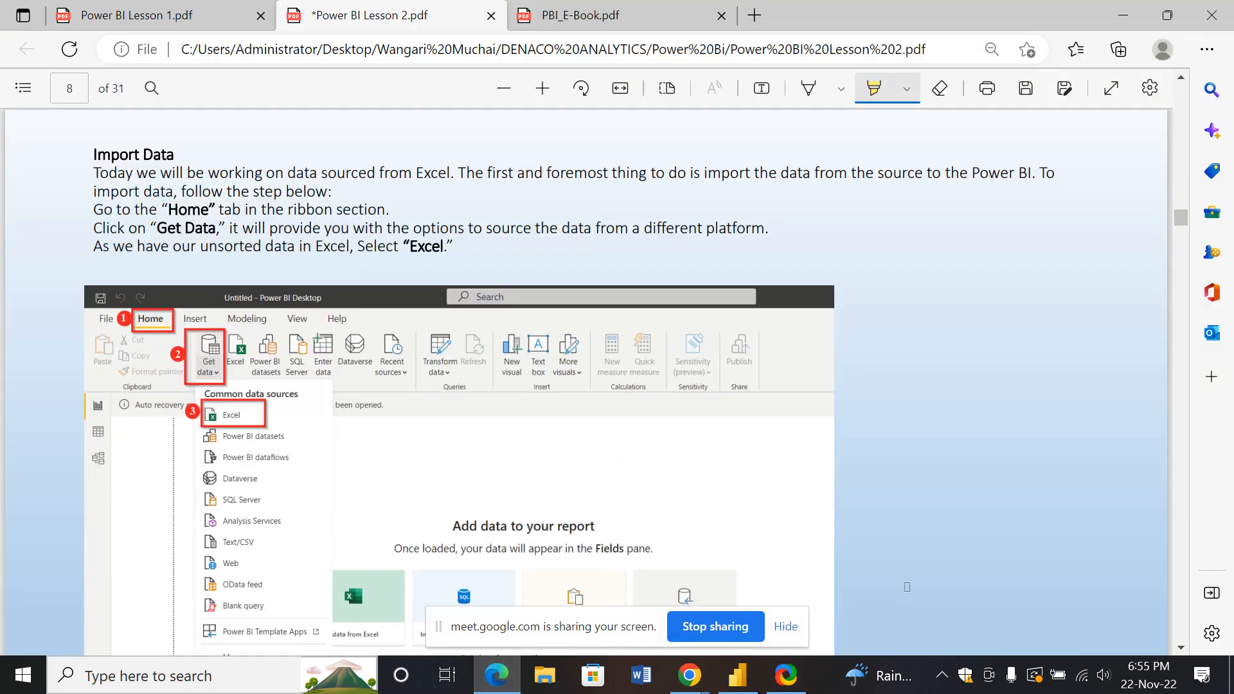
{"action": "scroll", "coordinate": [906, 530], "scroll_direction": "down", "scroll_amount": 6}
{"action": "scroll", "coordinate": [906, 531], "scroll_direction": "up", "scroll_amount": 5}
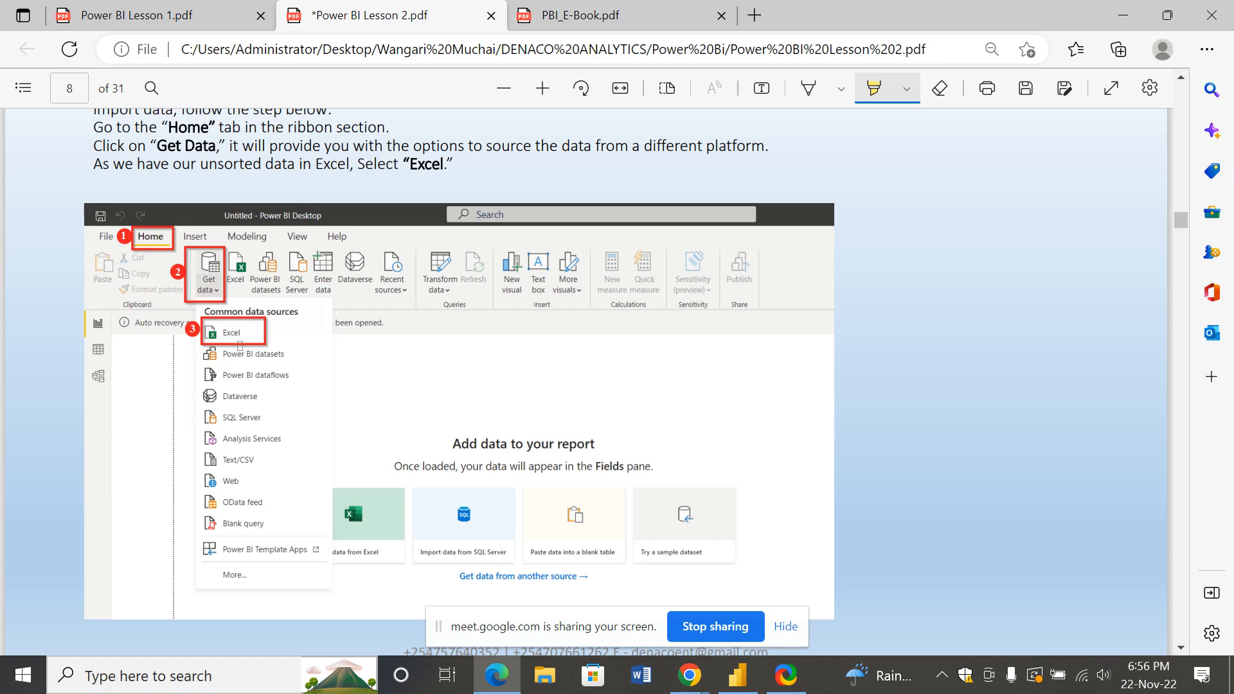
{"action": "scroll", "coordinate": [239, 347], "scroll_direction": "down", "scroll_amount": 5}
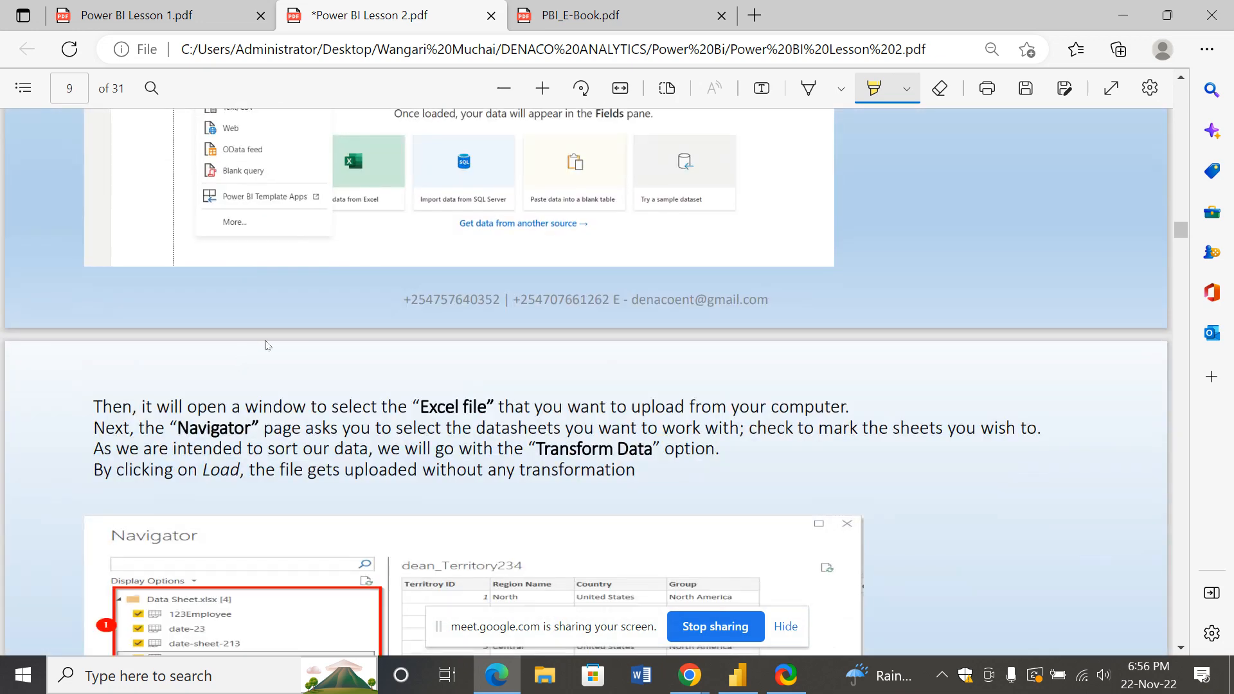
{"action": "scroll", "coordinate": [266, 343], "scroll_direction": "down", "scroll_amount": 2}
{"action": "scroll", "coordinate": [260, 332], "scroll_direction": "down", "scroll_amount": 1}
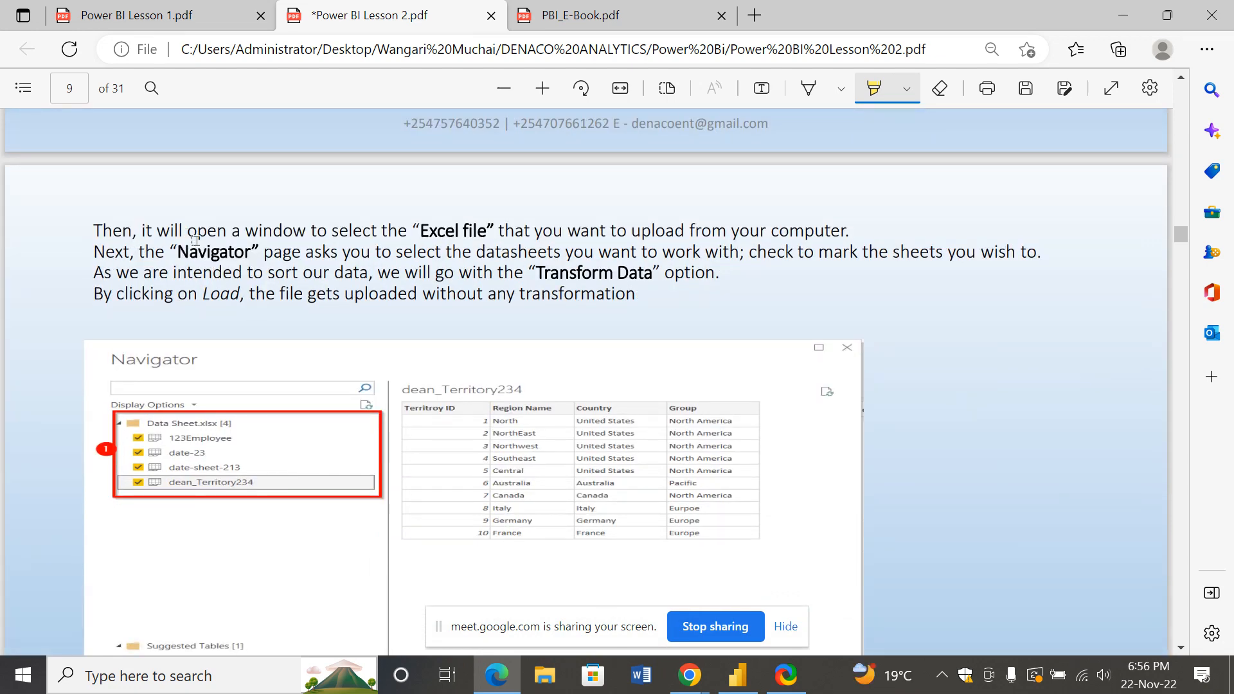
{"action": "scroll", "coordinate": [327, 244], "scroll_direction": "down", "scroll_amount": 1}
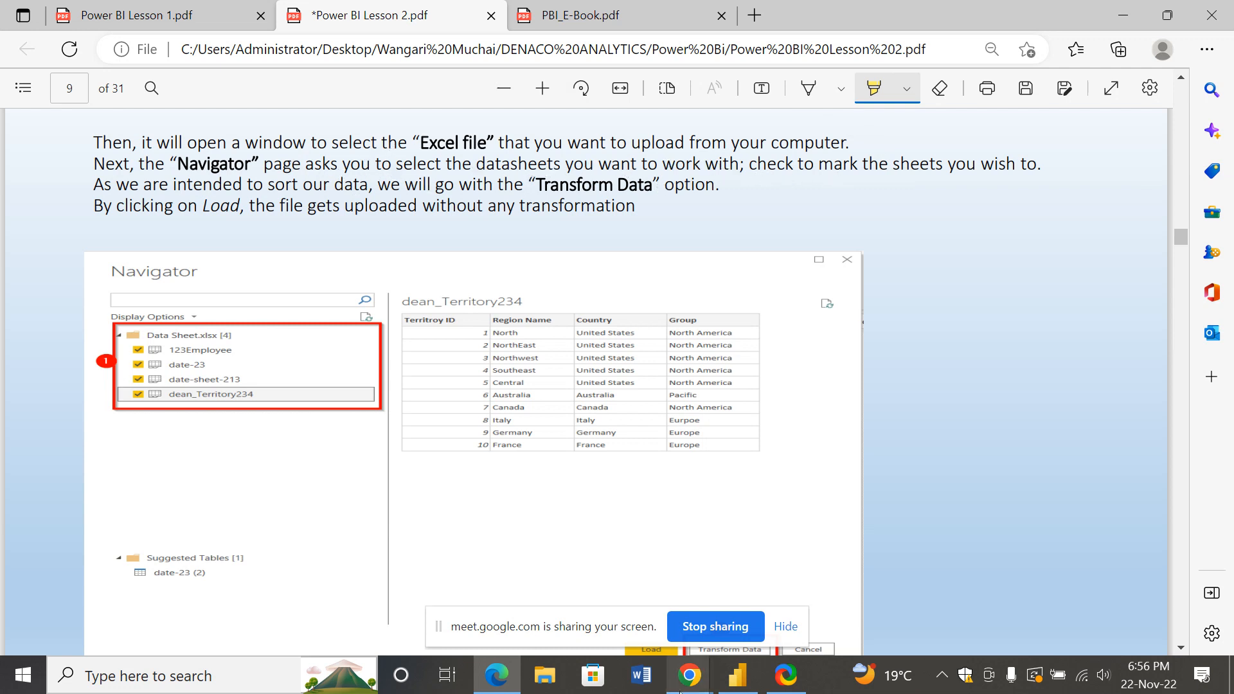
Switch to Power BI Desktop, select the sheets 123Employee, date-23, date-sheet-213 and dean_Territory234 in the Navigator, and send them to Transform Data
{"action": "left_click", "coordinate": [737, 674]}
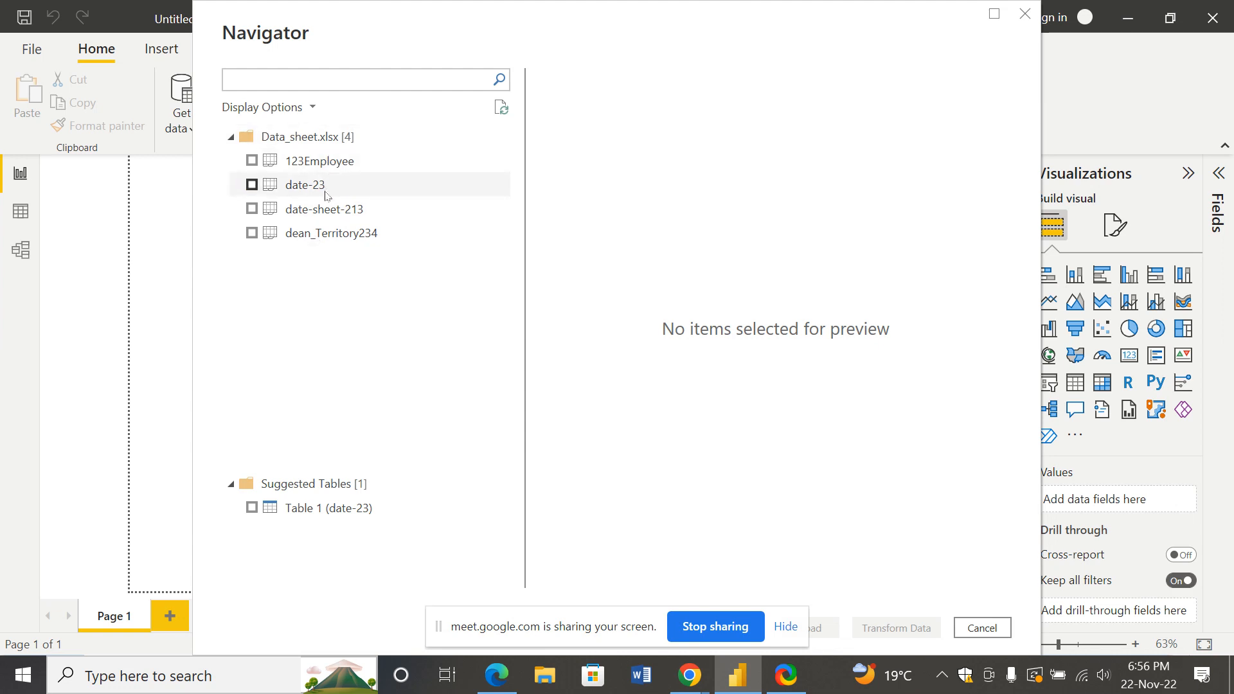
{"action": "left_click", "coordinate": [252, 161]}
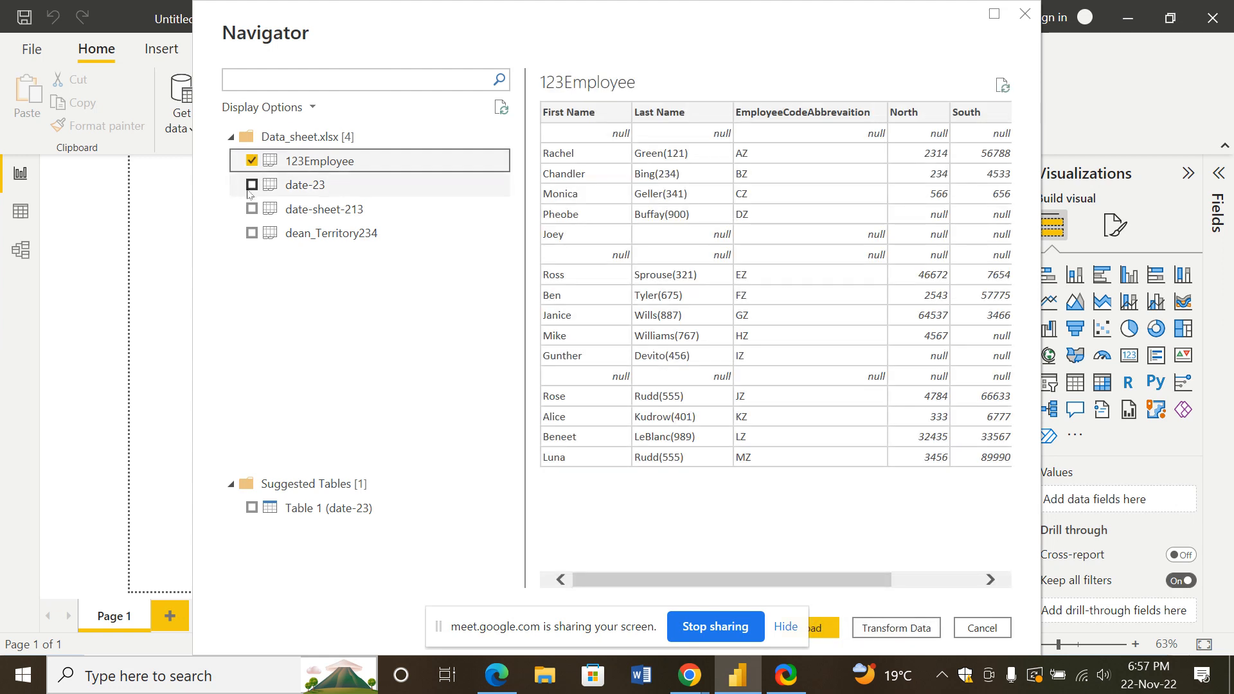
{"action": "left_click", "coordinate": [251, 186]}
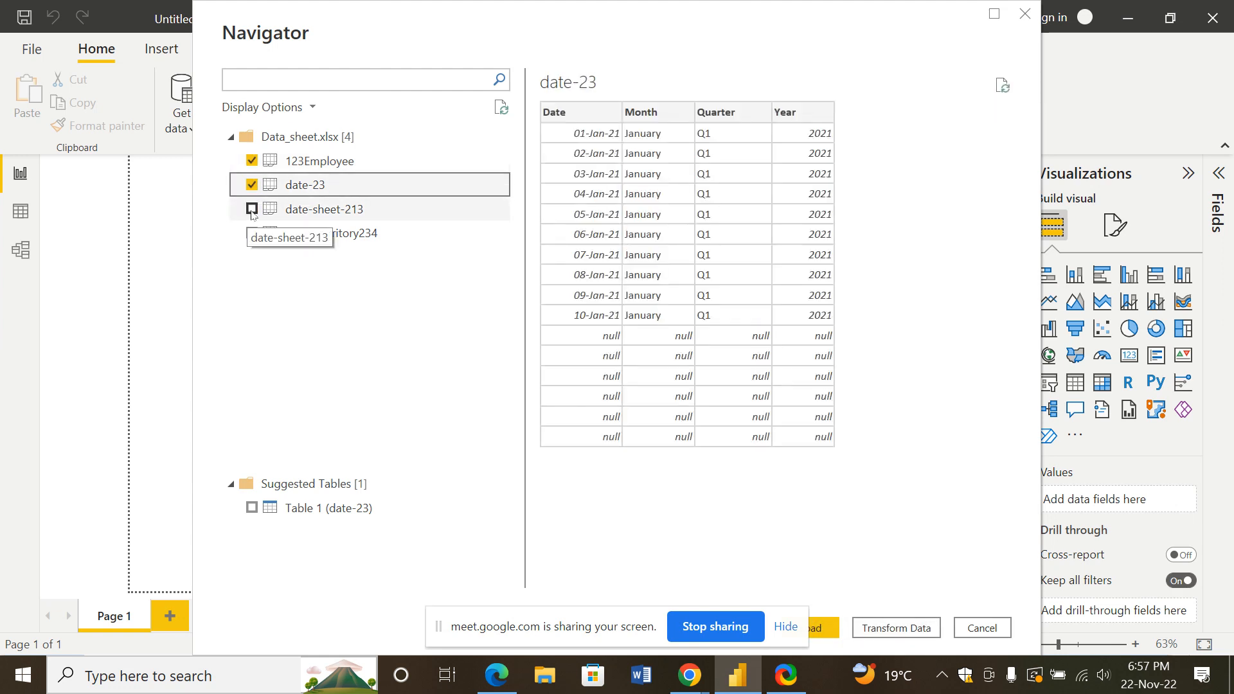
{"action": "left_click", "coordinate": [251, 210]}
{"action": "left_click", "coordinate": [252, 232]}
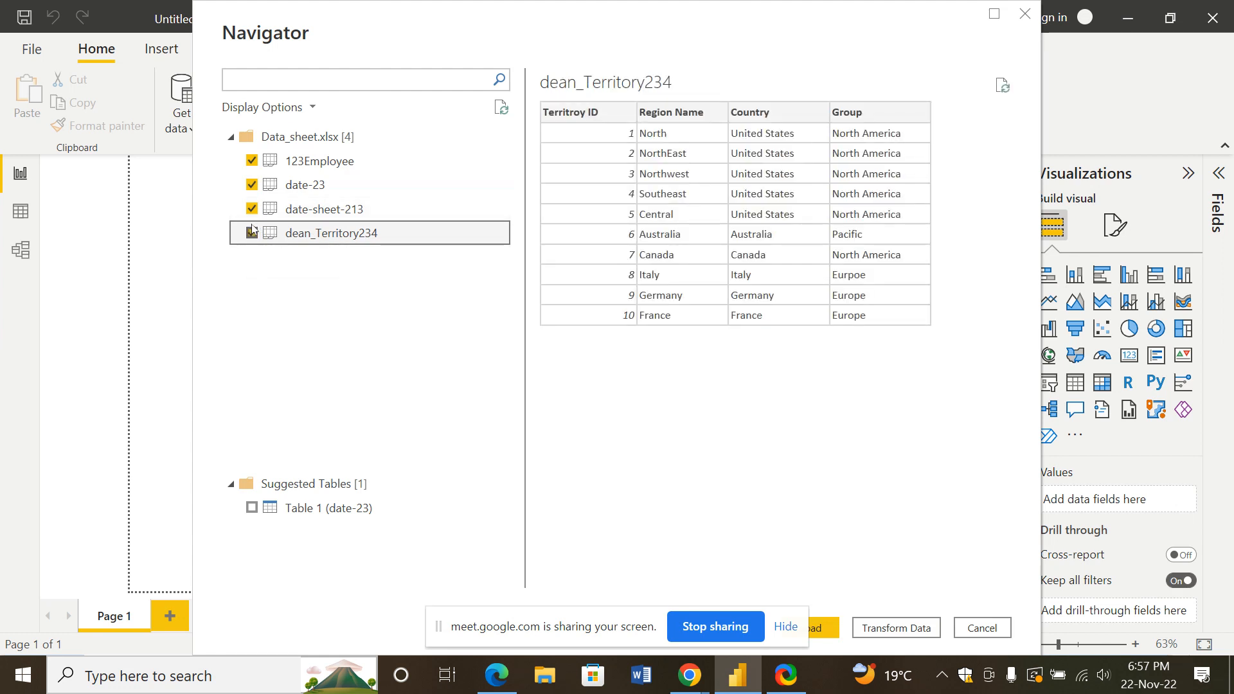
{"action": "left_click", "coordinate": [715, 627]}
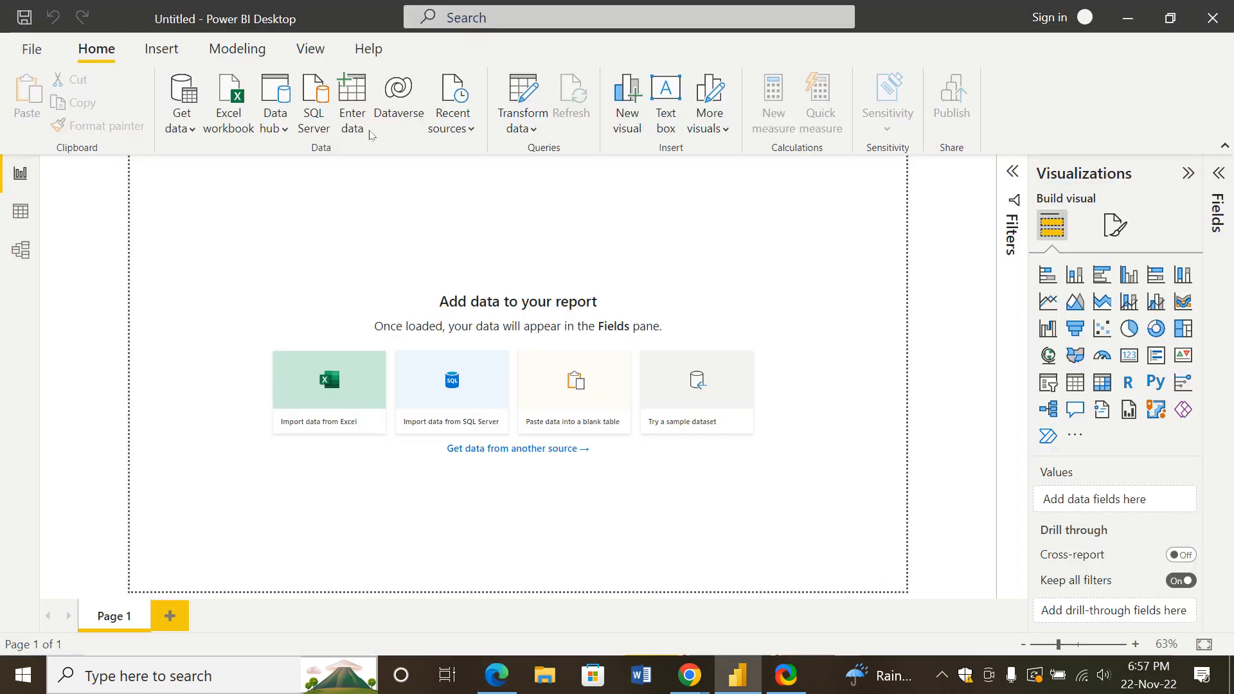
Return to the Lesson 2 PDF in Edge and view the Transform Data, Power Query Editor and "Changing the Table Name" pages
{"action": "left_click", "coordinate": [497, 674]}
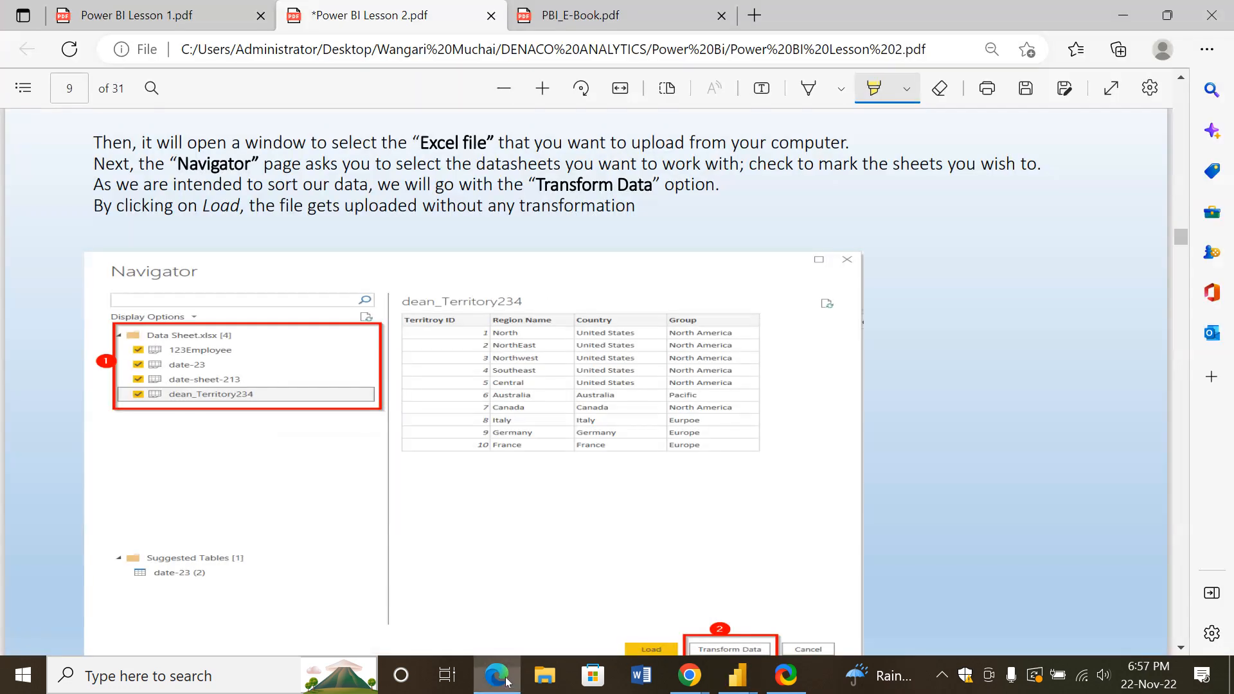
{"action": "scroll", "coordinate": [322, 348], "scroll_direction": "down", "scroll_amount": 4}
{"action": "scroll", "coordinate": [341, 349], "scroll_direction": "up", "scroll_amount": 5}
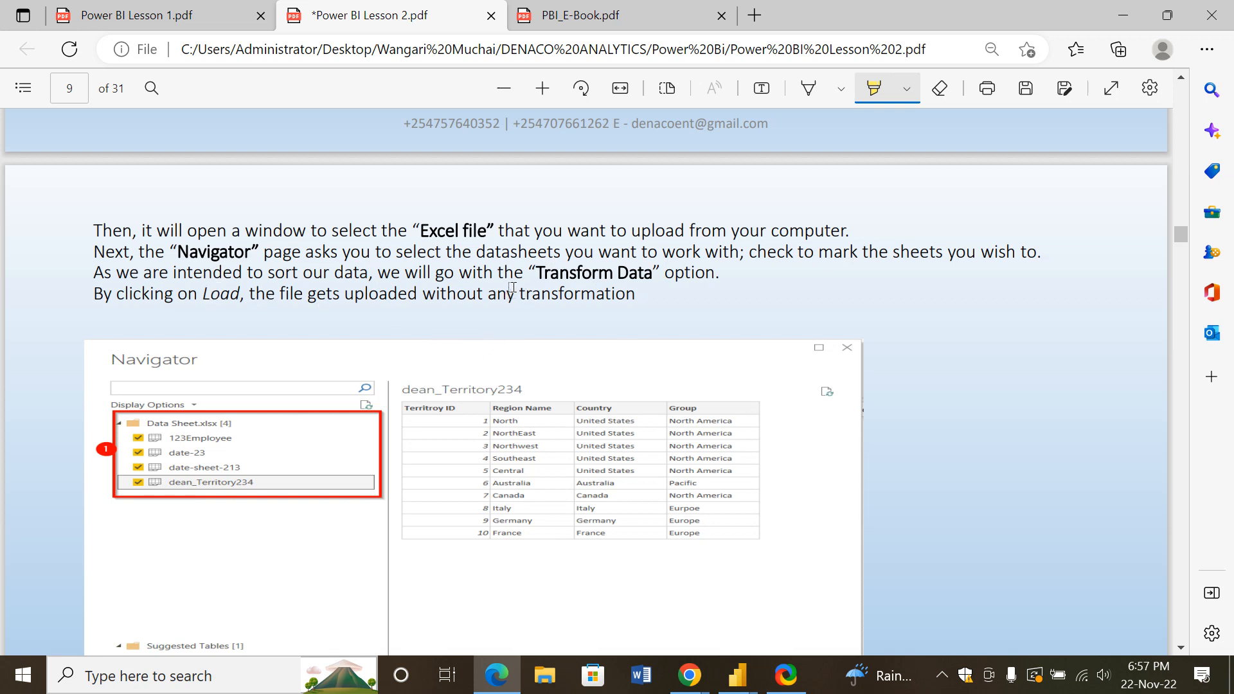
{"action": "scroll", "coordinate": [512, 287], "scroll_direction": "down", "scroll_amount": 15}
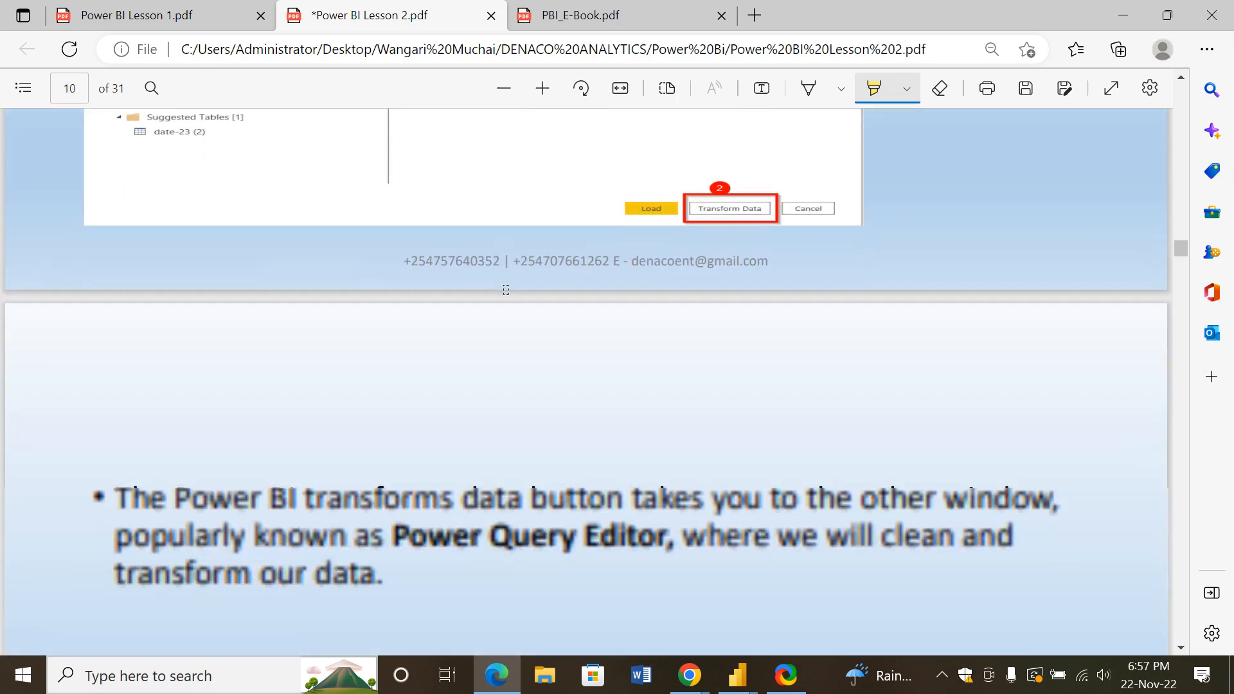
{"action": "scroll", "coordinate": [505, 293], "scroll_direction": "down", "scroll_amount": 2}
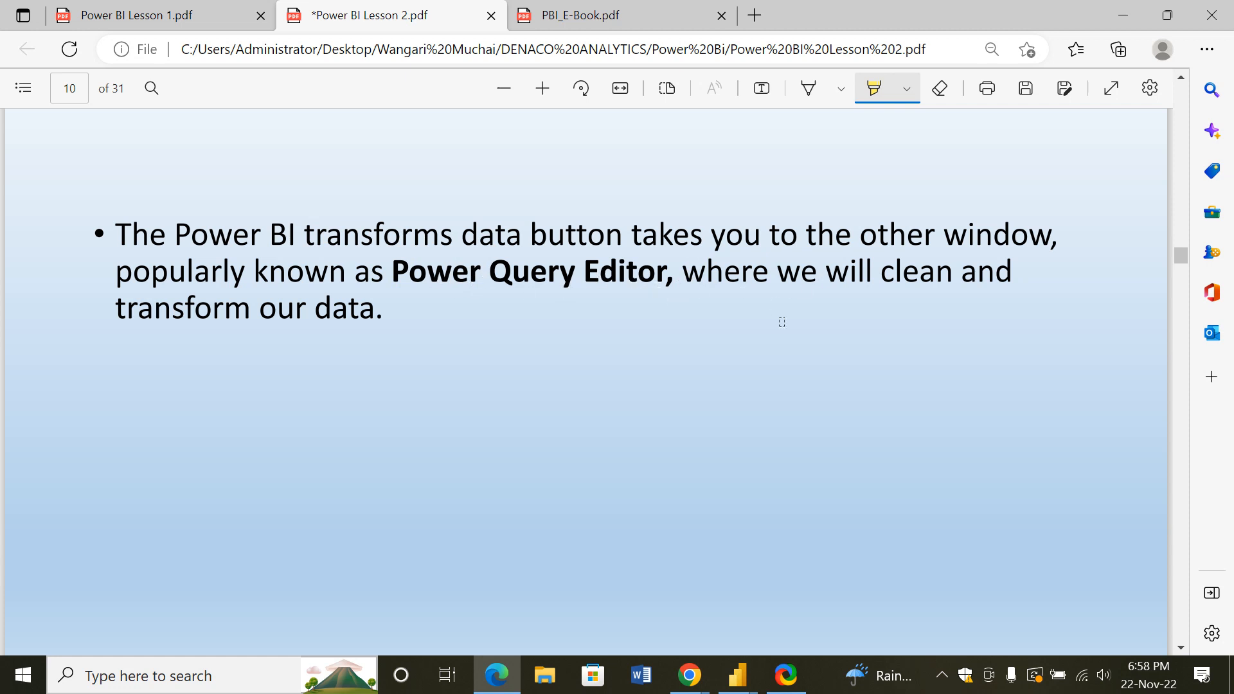
{"action": "scroll", "coordinate": [702, 359], "scroll_direction": "down", "scroll_amount": 5}
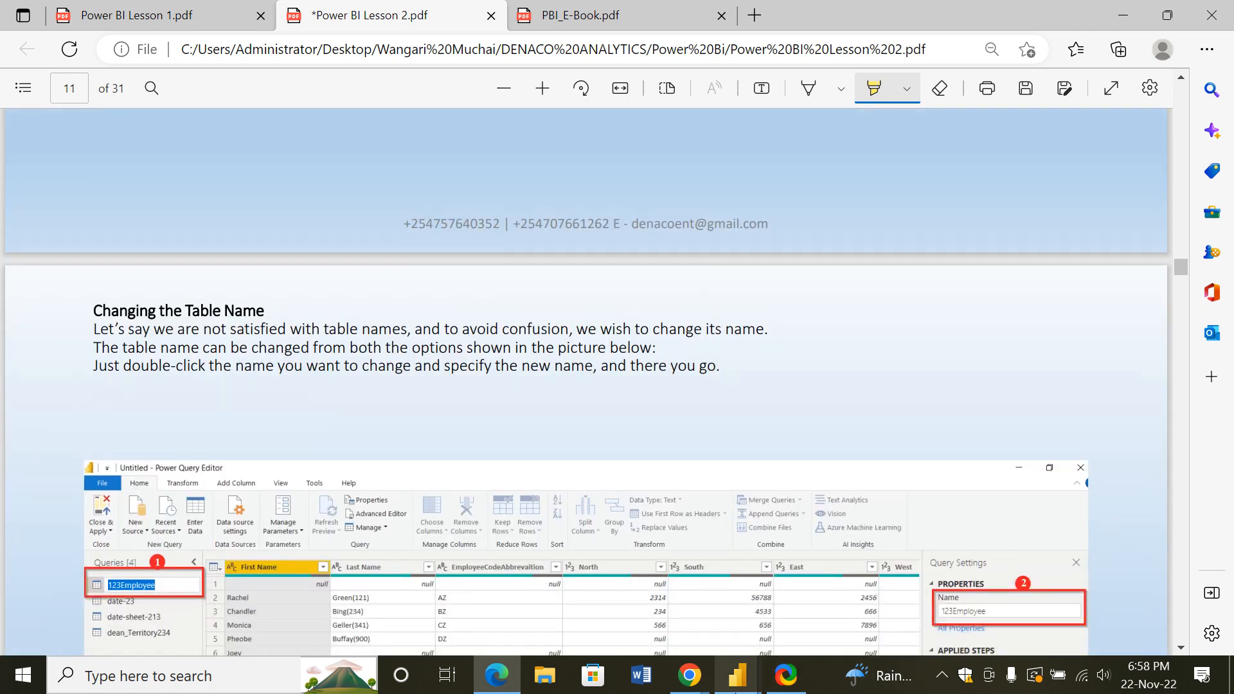
Switch to the Power Query Editor window and select the 123Employee query
{"action": "left_click", "coordinate": [749, 663]}
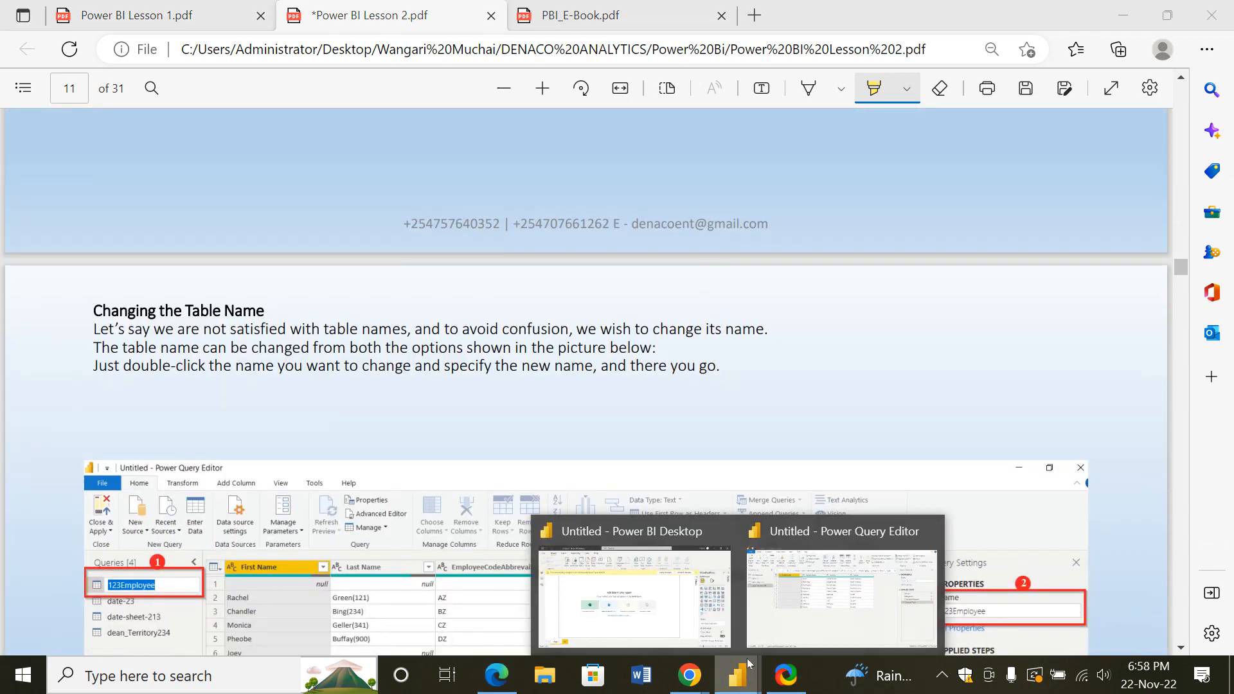
{"action": "left_click", "coordinate": [825, 602]}
{"action": "left_click", "coordinate": [20, 180]}
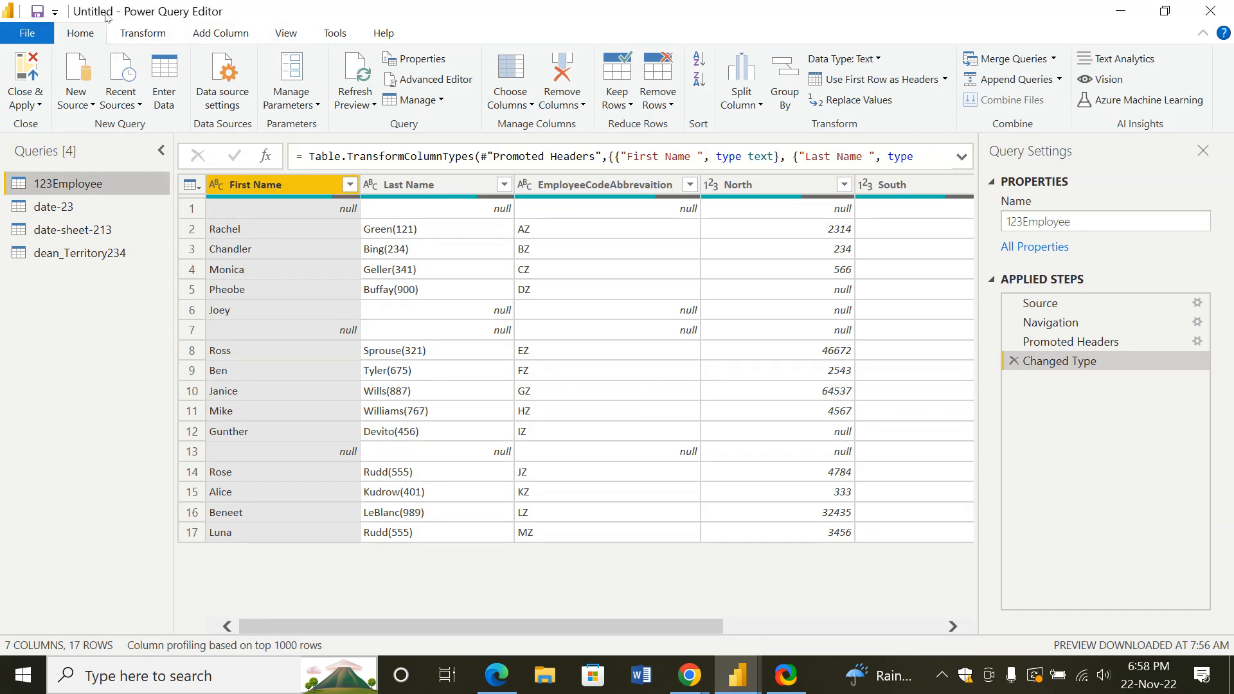
Save the report as MainExample in the Power Bi folder, choosing "Apply later" for the pending query changes
{"action": "left_click", "coordinate": [34, 37]}
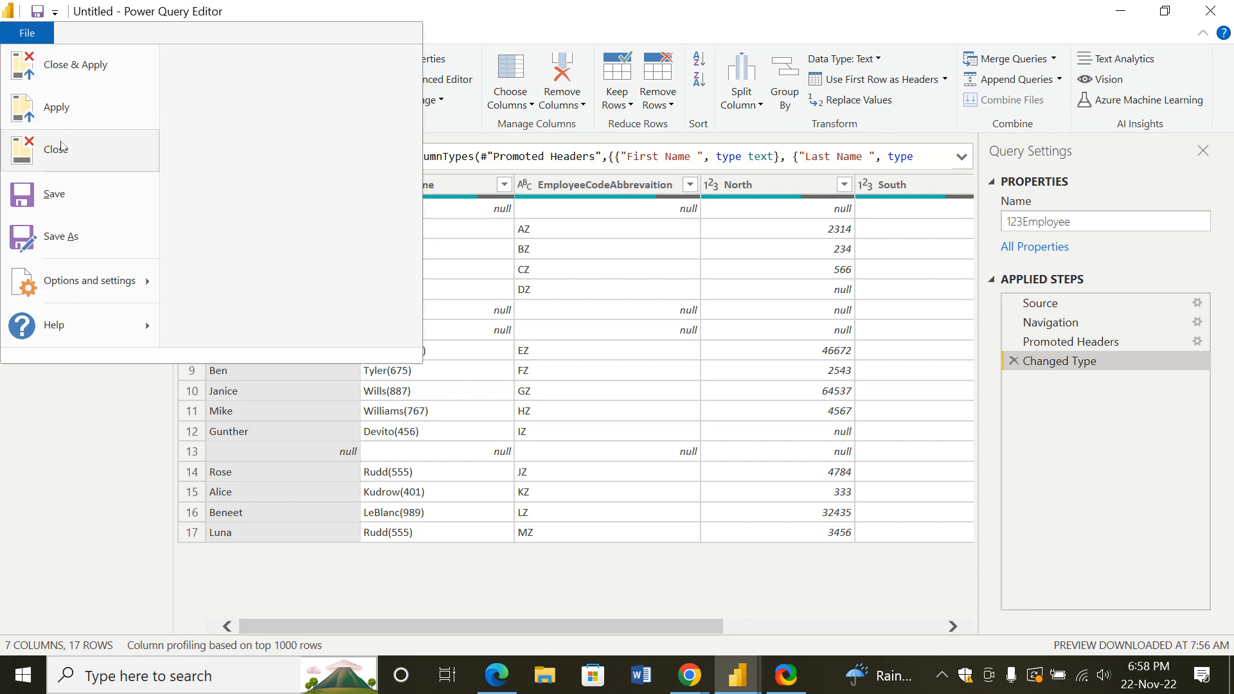
{"action": "left_click", "coordinate": [76, 201]}
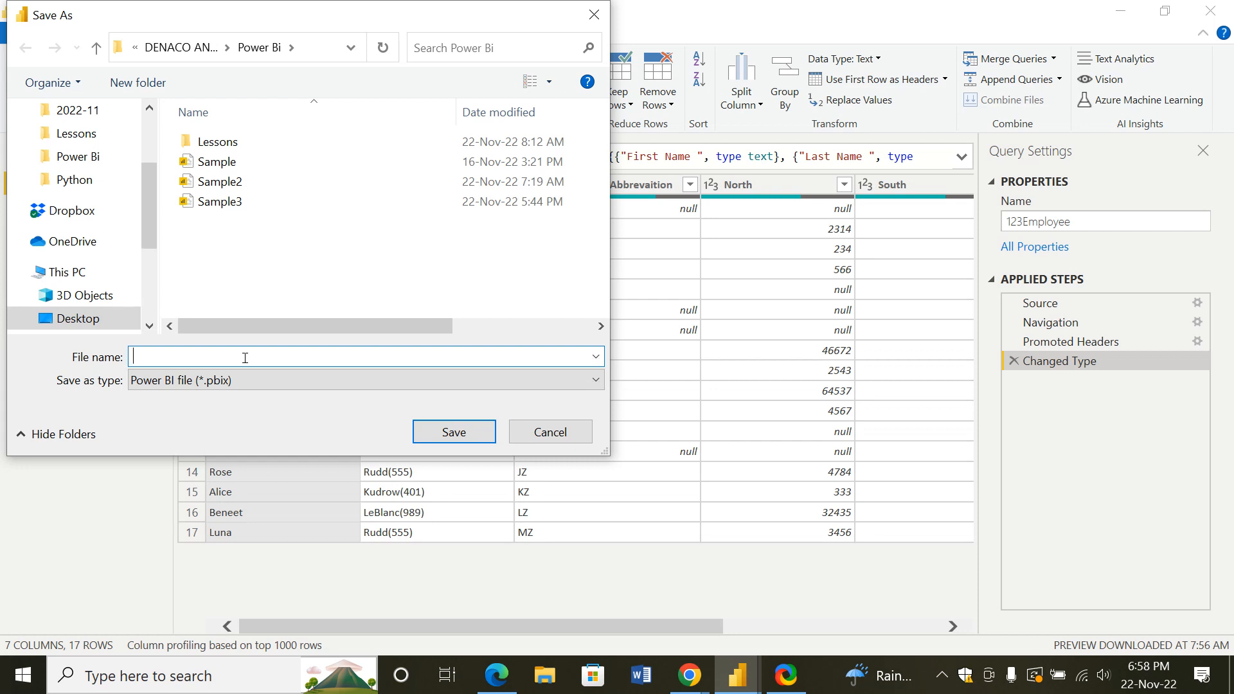
{"action": "type", "text": "MainExample"}
{"action": "left_click", "coordinate": [453, 432]}
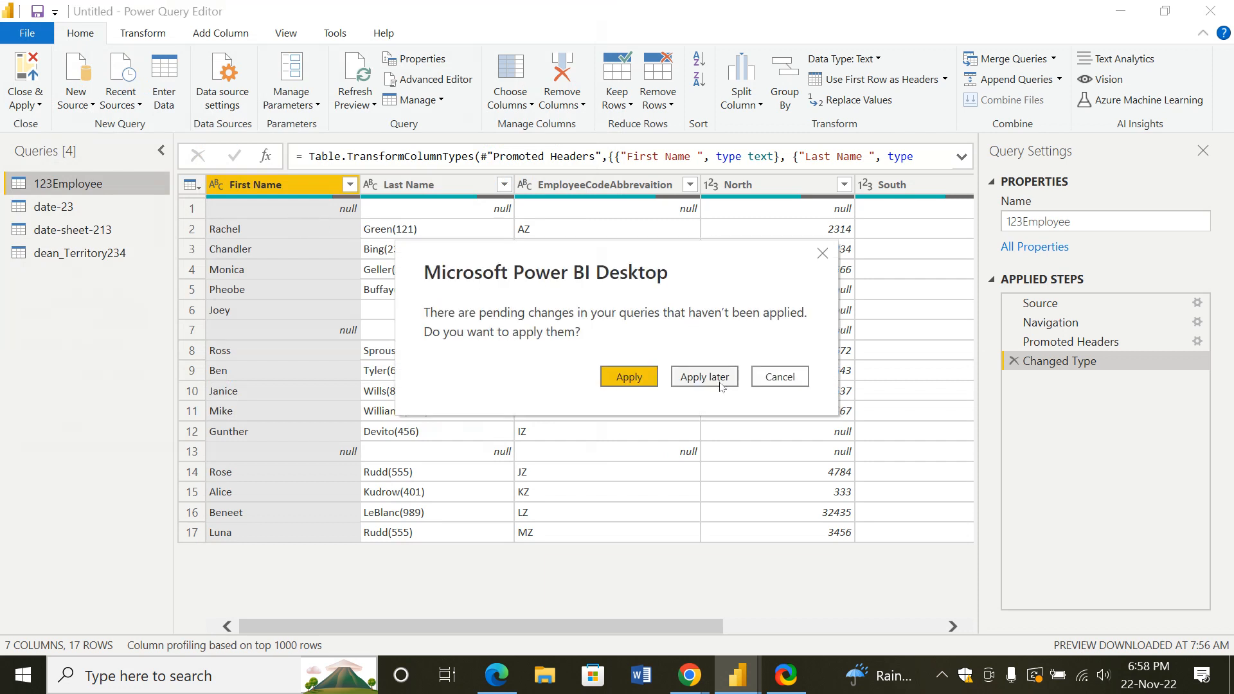
{"action": "left_click", "coordinate": [720, 385]}
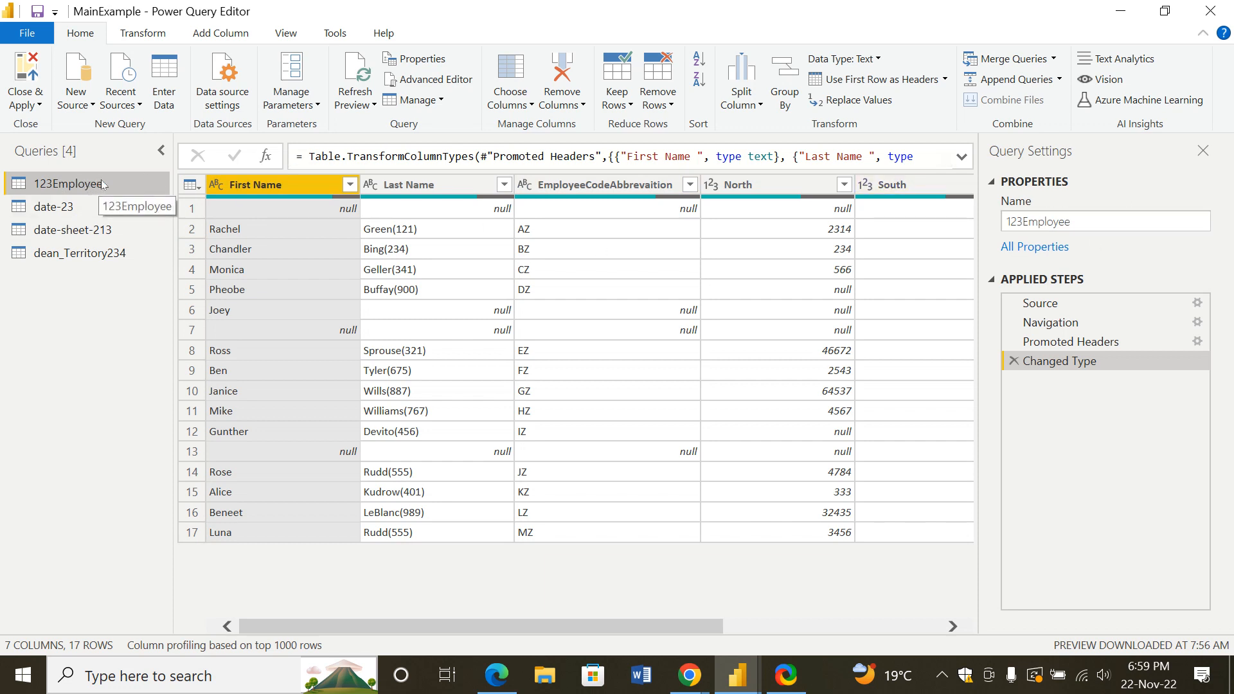
Examine the 123Employee query's name property and the actions available for the query
{"action": "left_click", "coordinate": [1052, 222]}
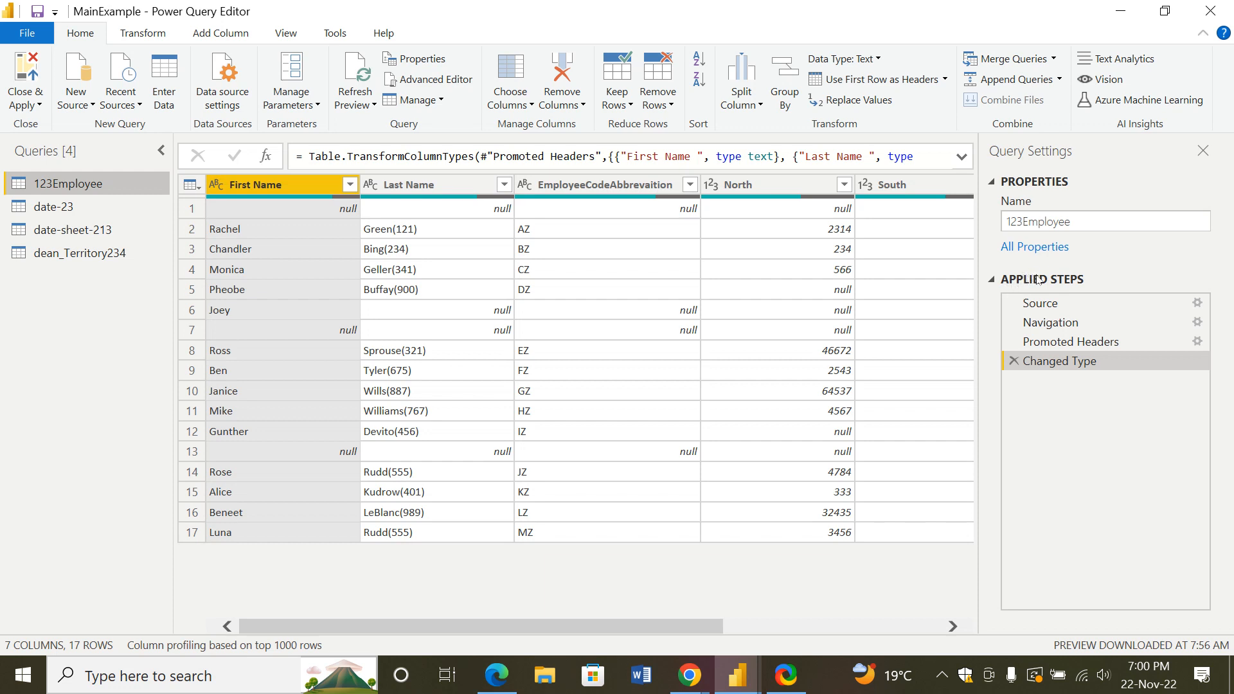
{"action": "left_click", "coordinate": [1075, 213]}
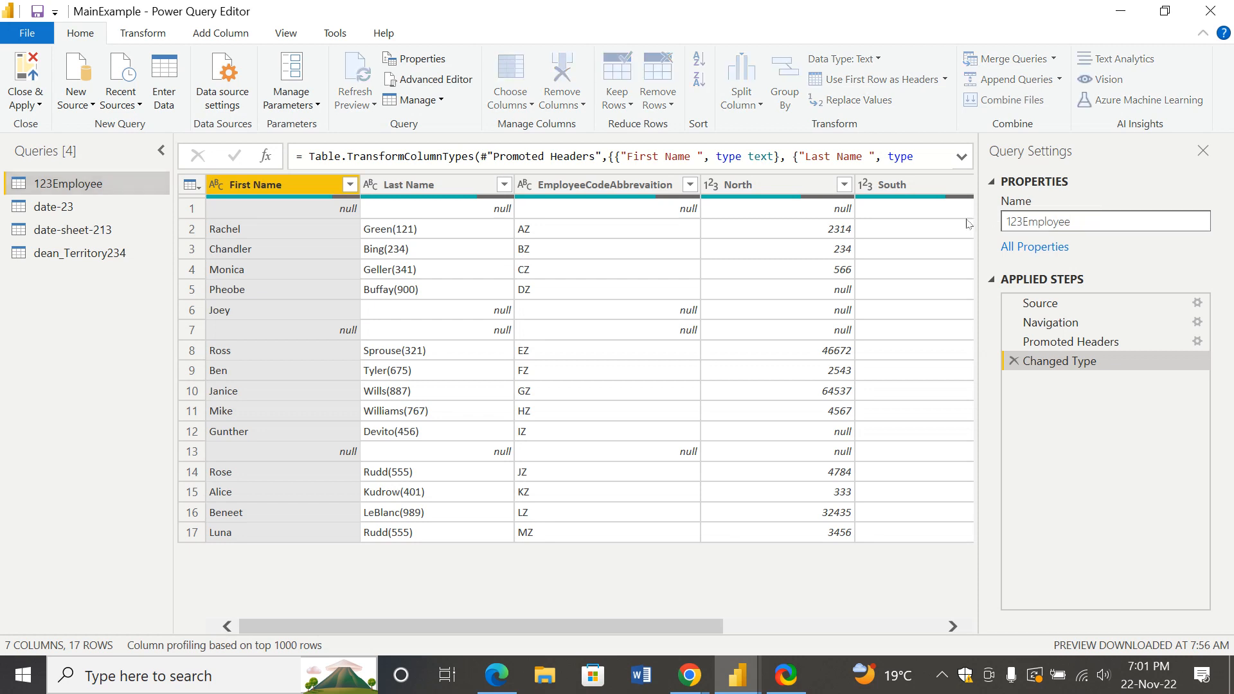
{"action": "left_click", "coordinate": [73, 185]}
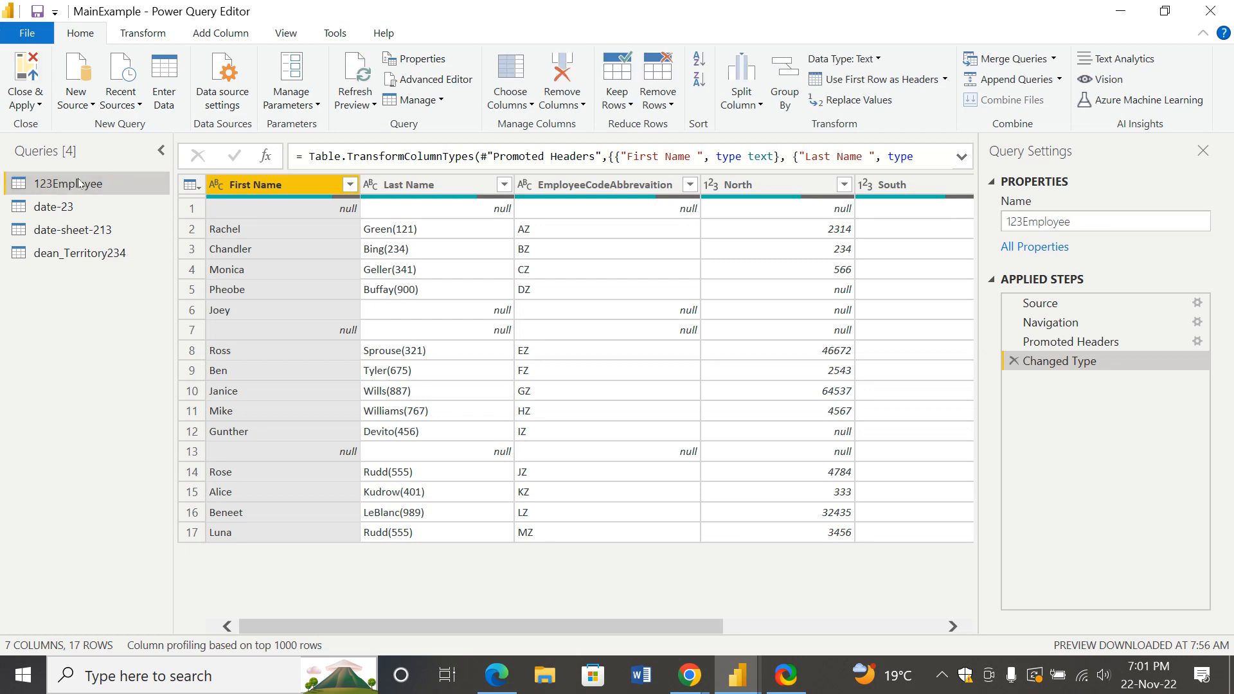
{"action": "right_click", "coordinate": [82, 186]}
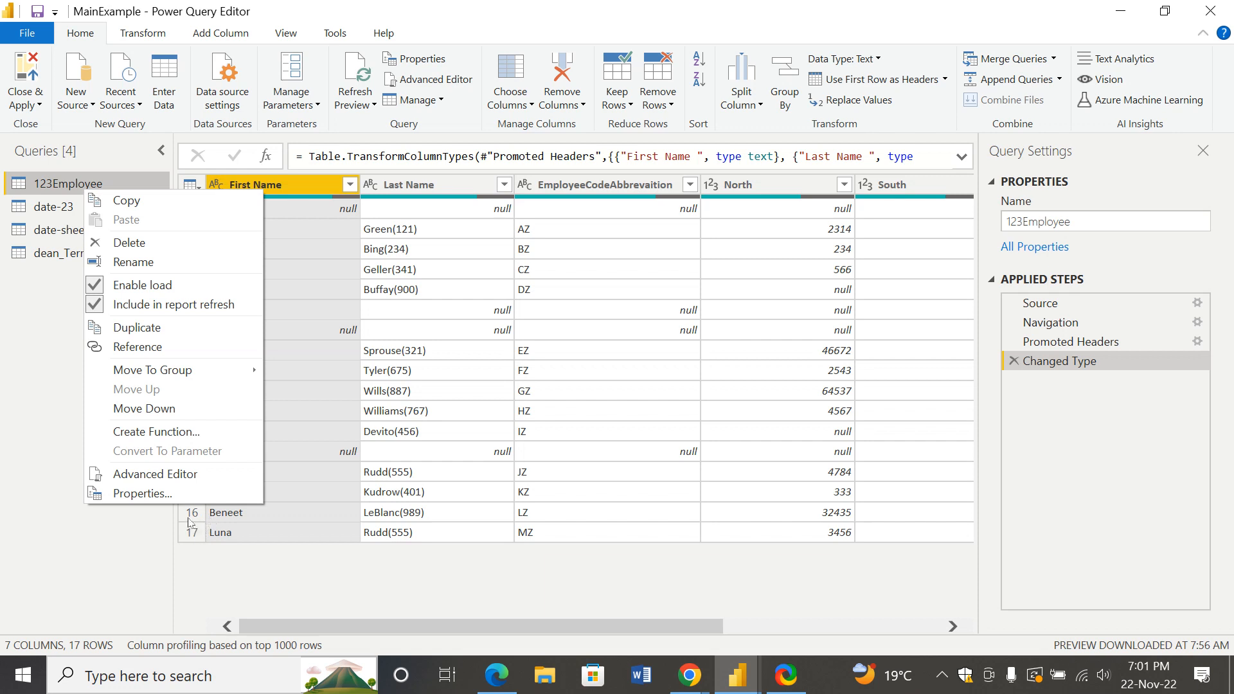
{"action": "left_click", "coordinate": [142, 506]}
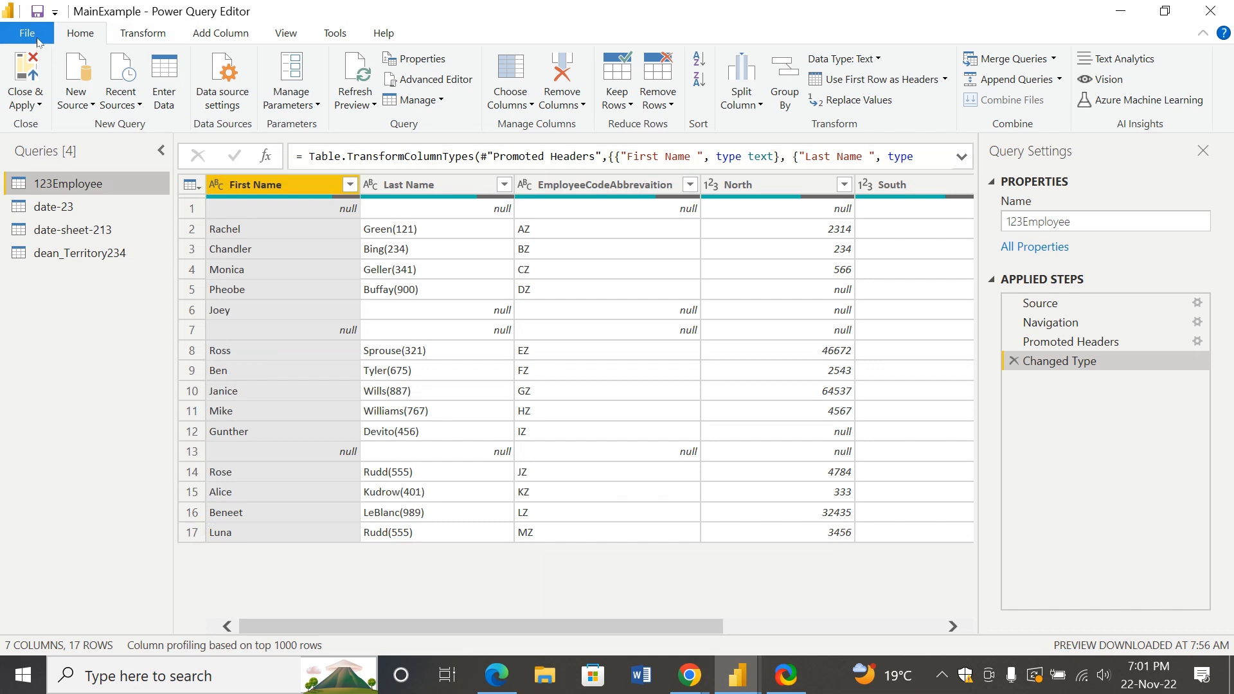
Review the editor's file, transform, column-adding, view and help commands, hiding and reshowing the formula bar
{"action": "left_click", "coordinate": [28, 34]}
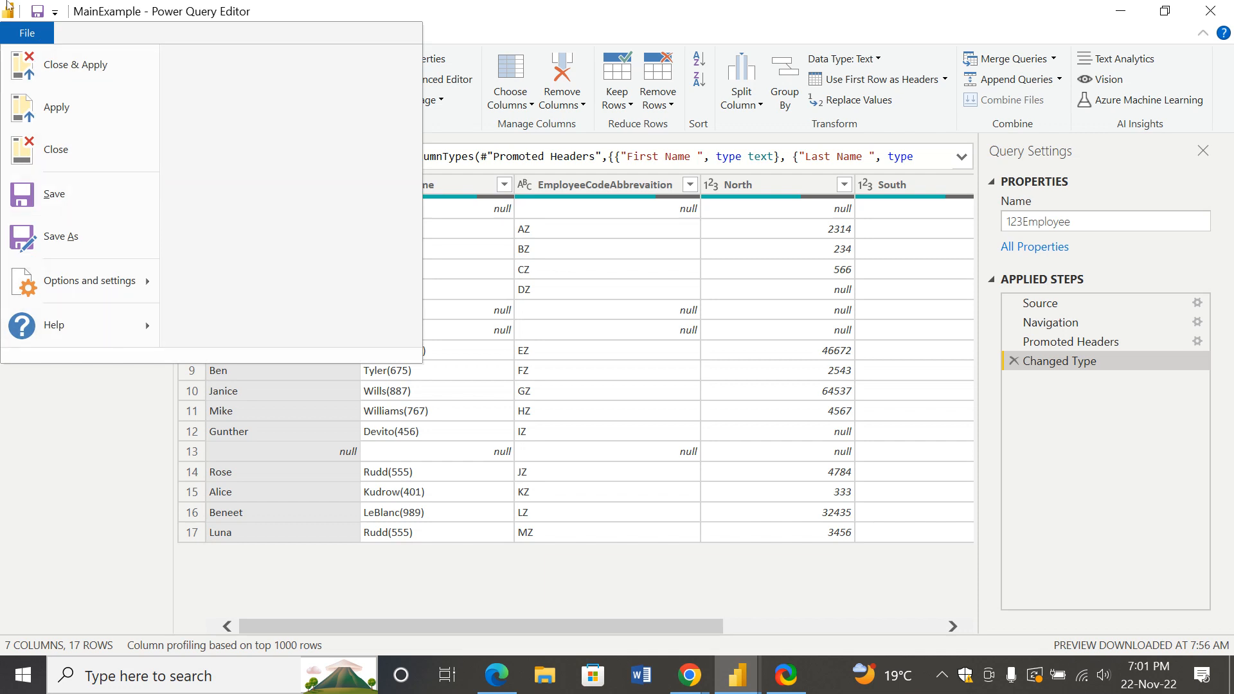
{"action": "left_click", "coordinate": [26, 431]}
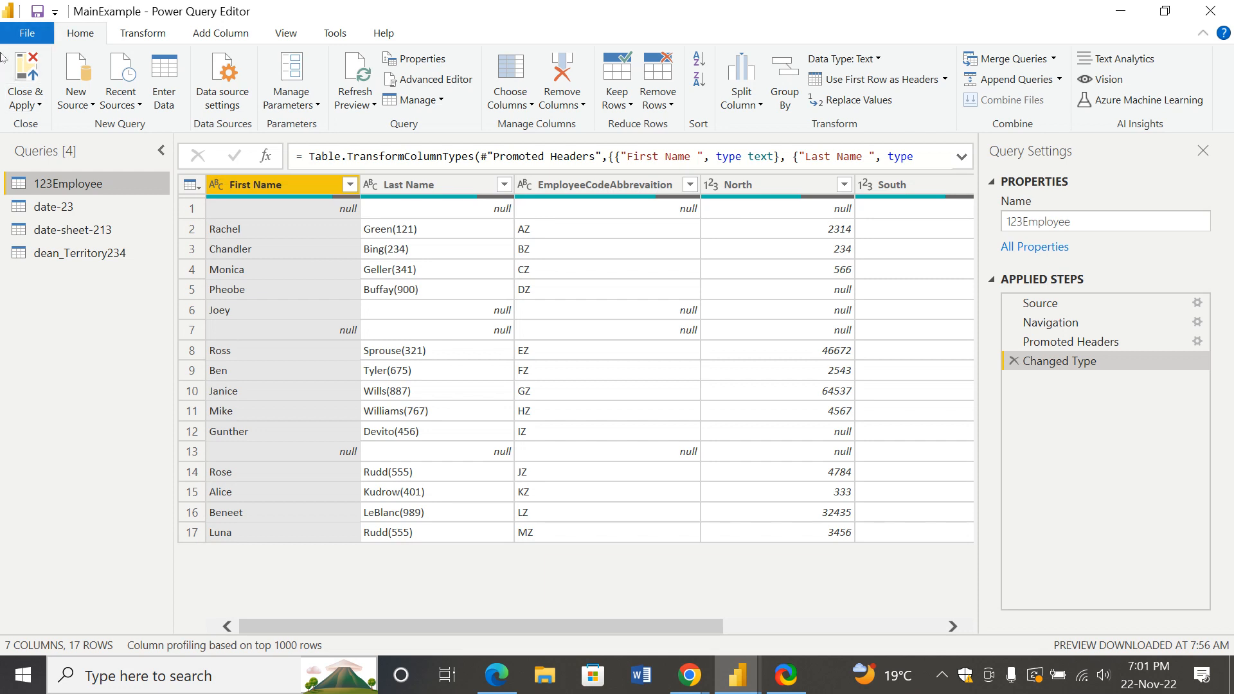
{"action": "left_click", "coordinate": [161, 43]}
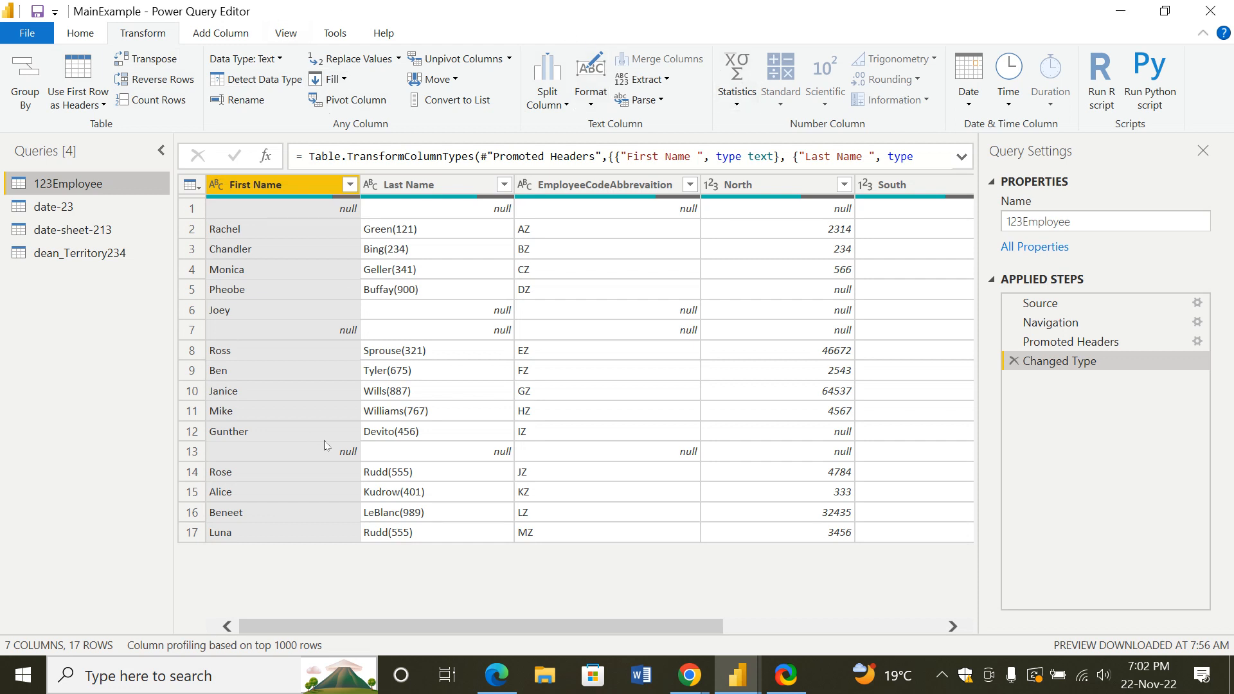
{"action": "left_click", "coordinate": [238, 37]}
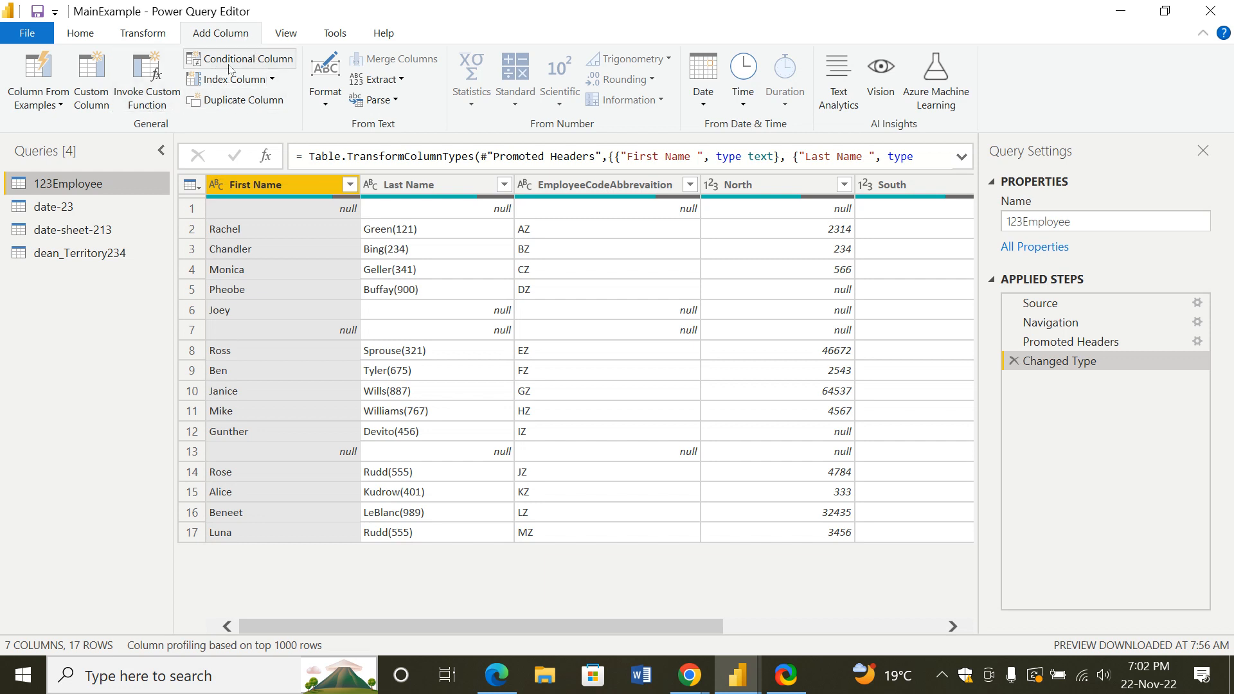
{"action": "left_click", "coordinate": [298, 39]}
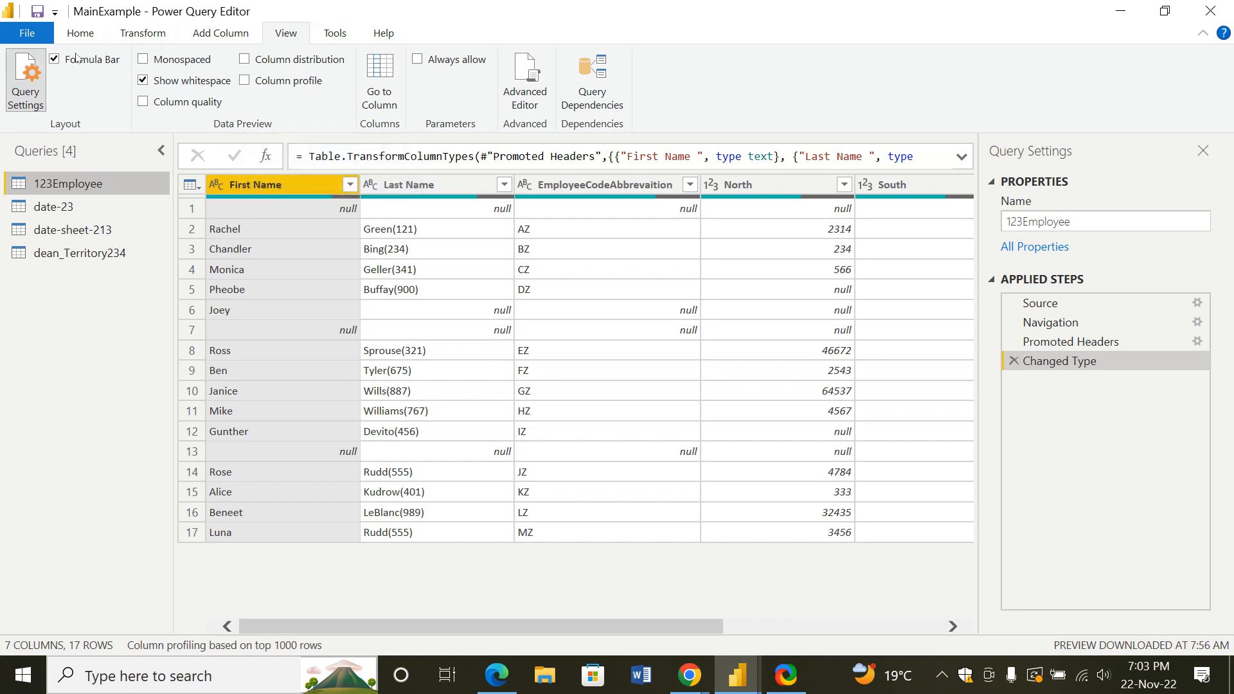
{"action": "left_click", "coordinate": [54, 60]}
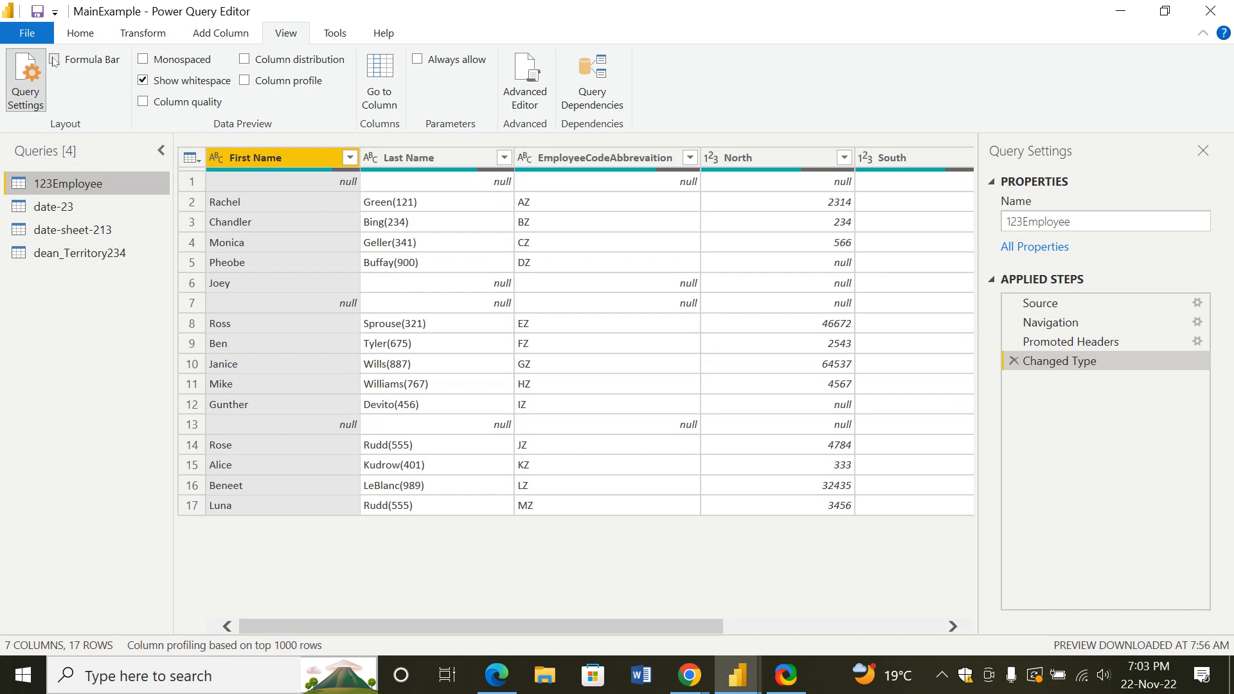
{"action": "left_click", "coordinate": [54, 60]}
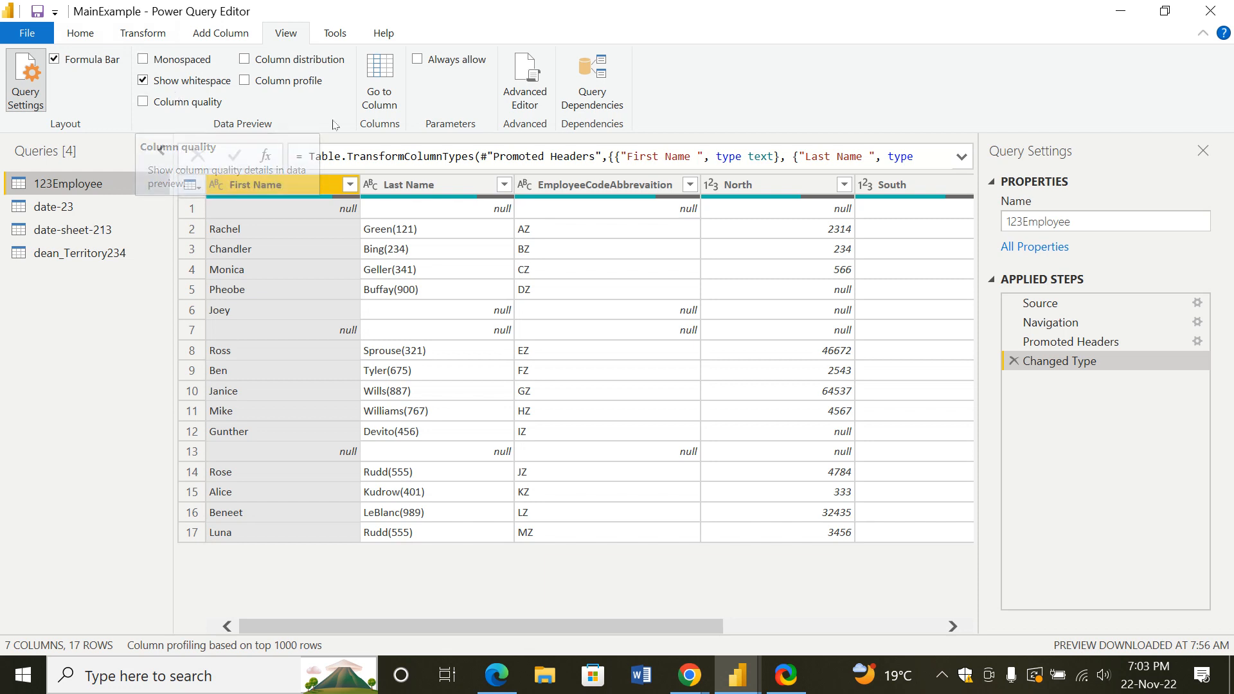
{"action": "left_click", "coordinate": [386, 35]}
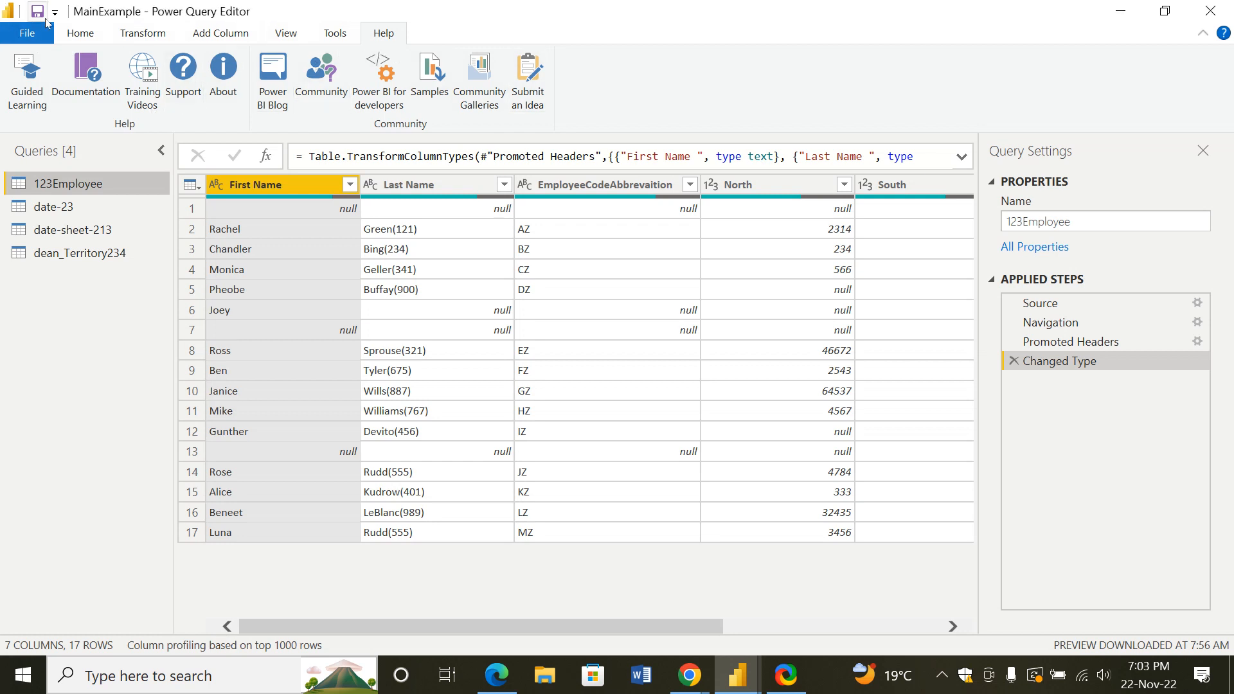
{"action": "left_click", "coordinate": [65, 33]}
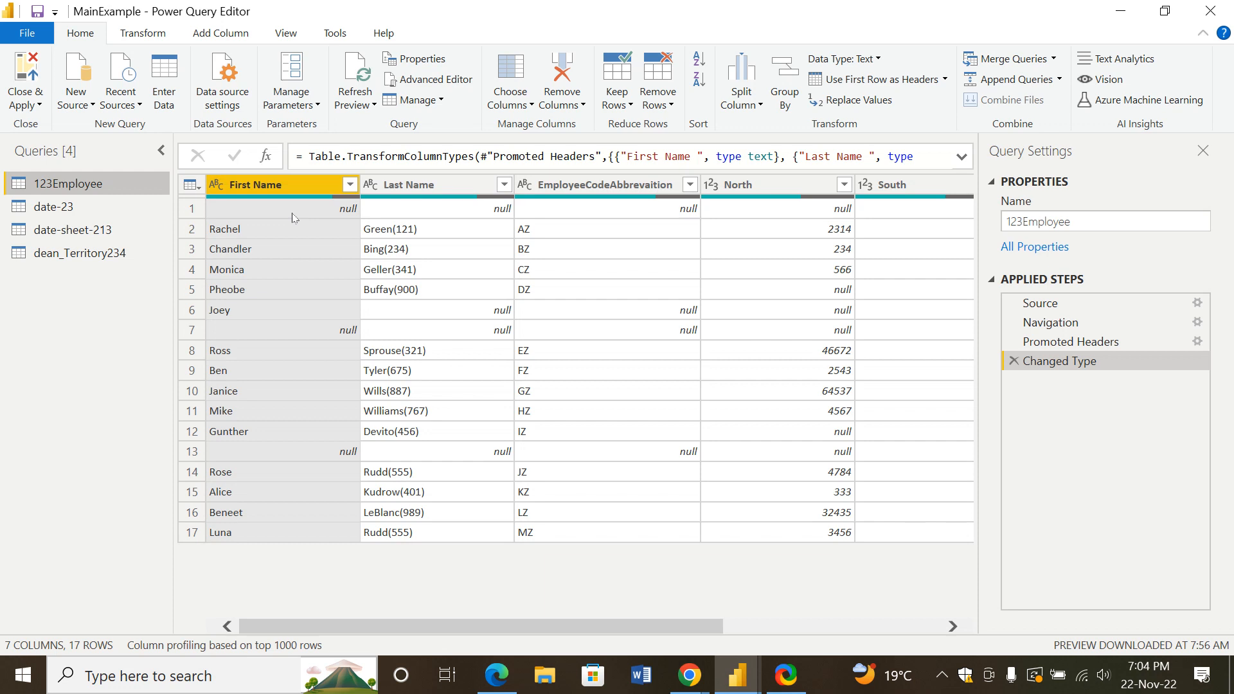
Rename the 123Employee query as Employee Details
{"action": "left_click", "coordinate": [2, 208]}
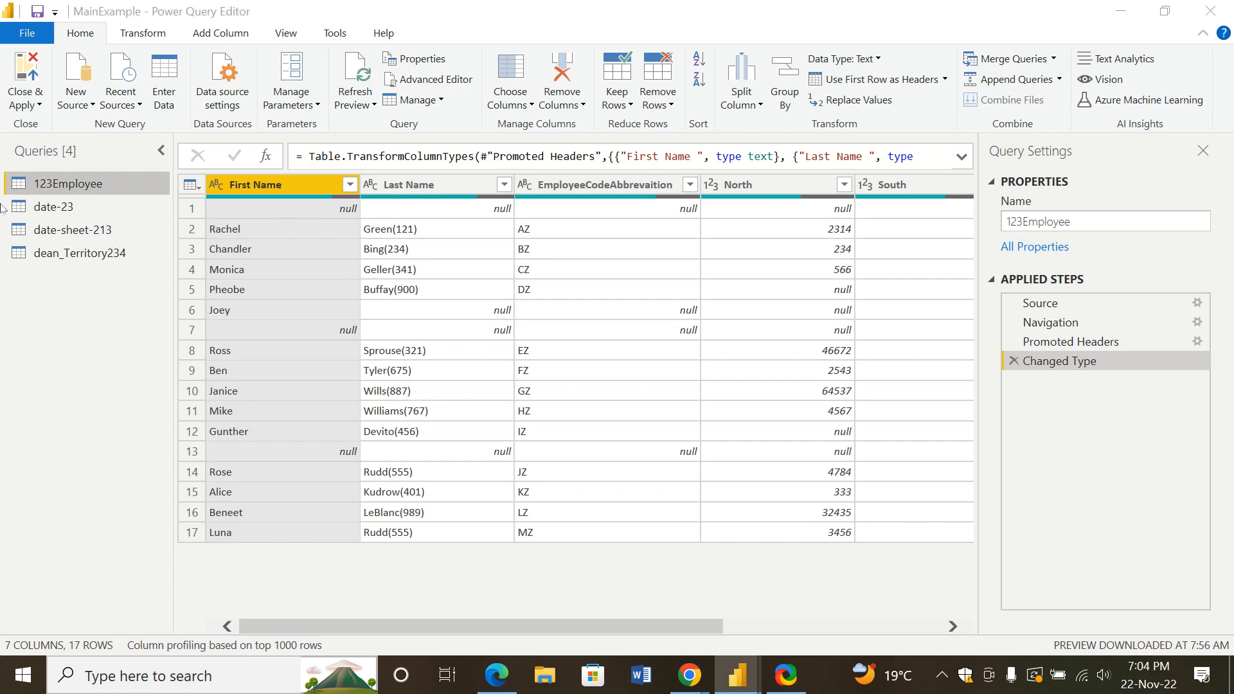
{"action": "left_click", "coordinate": [3, 203]}
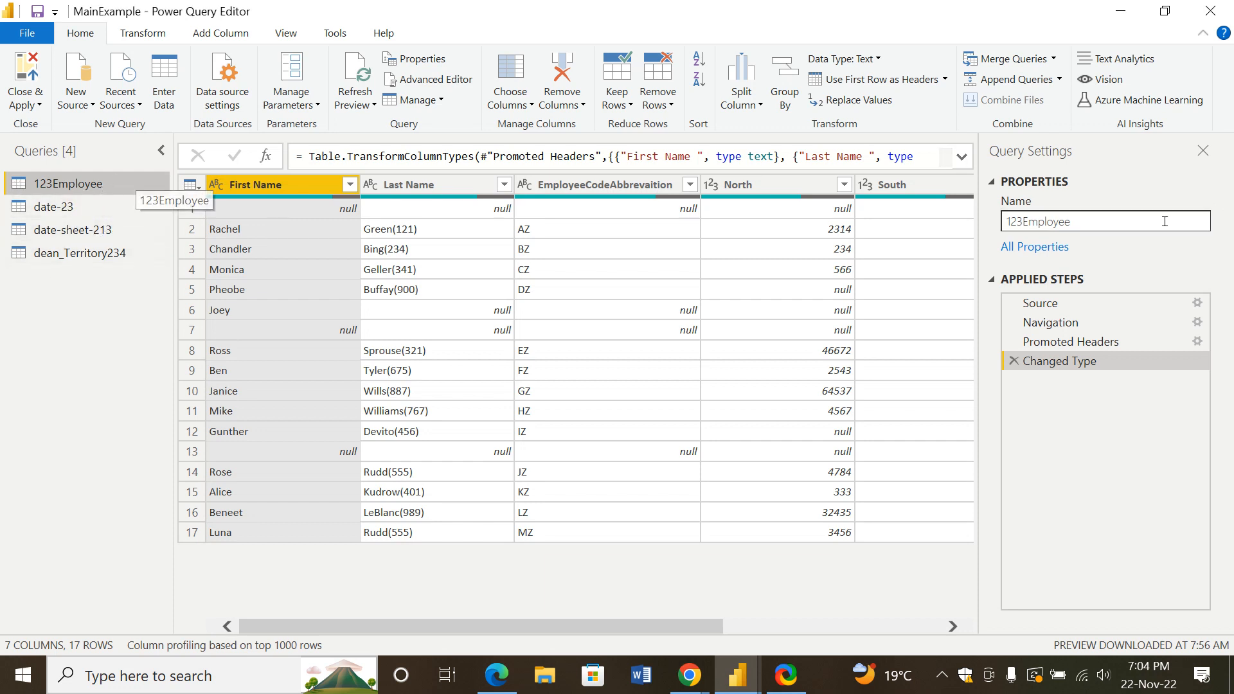
{"action": "right_click", "coordinate": [110, 184]}
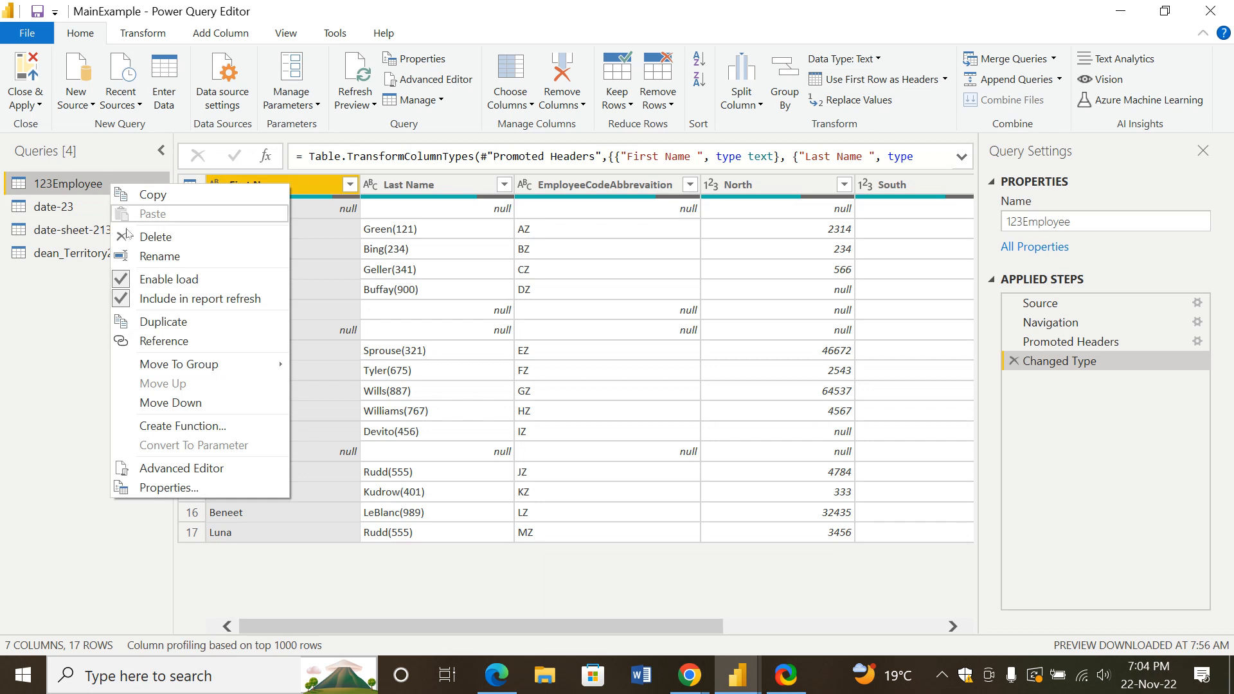
{"action": "left_click", "coordinate": [149, 259]}
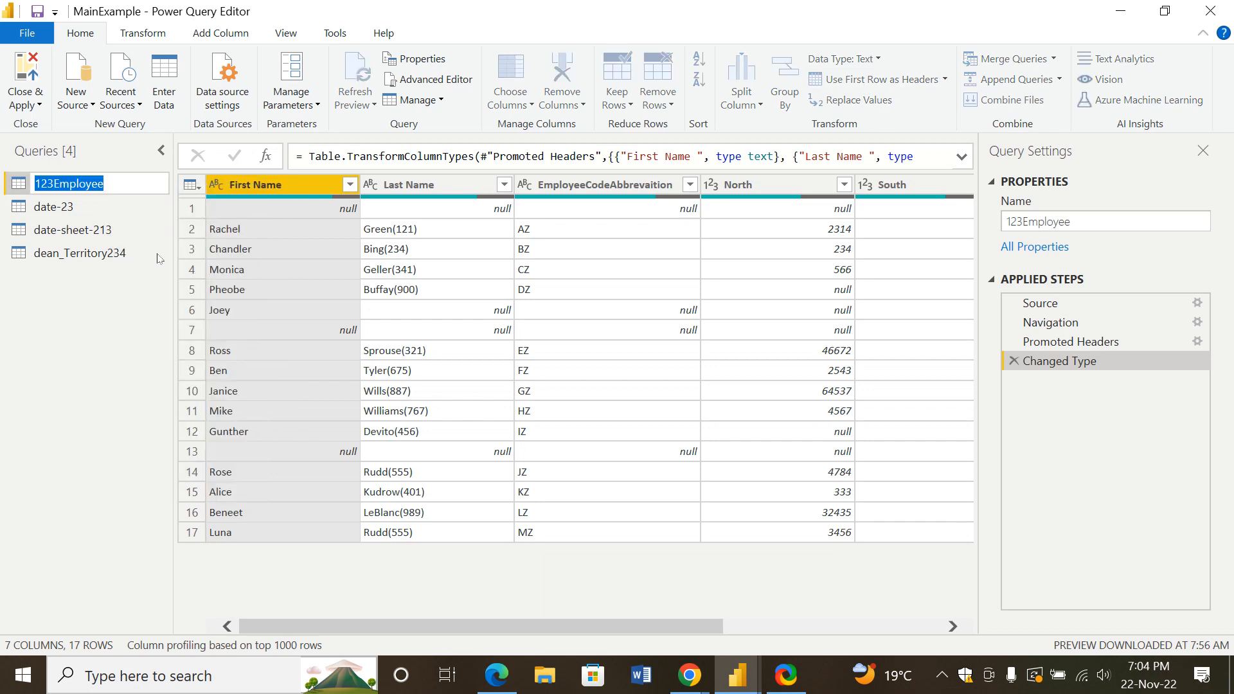
{"action": "type", "text": "E"}
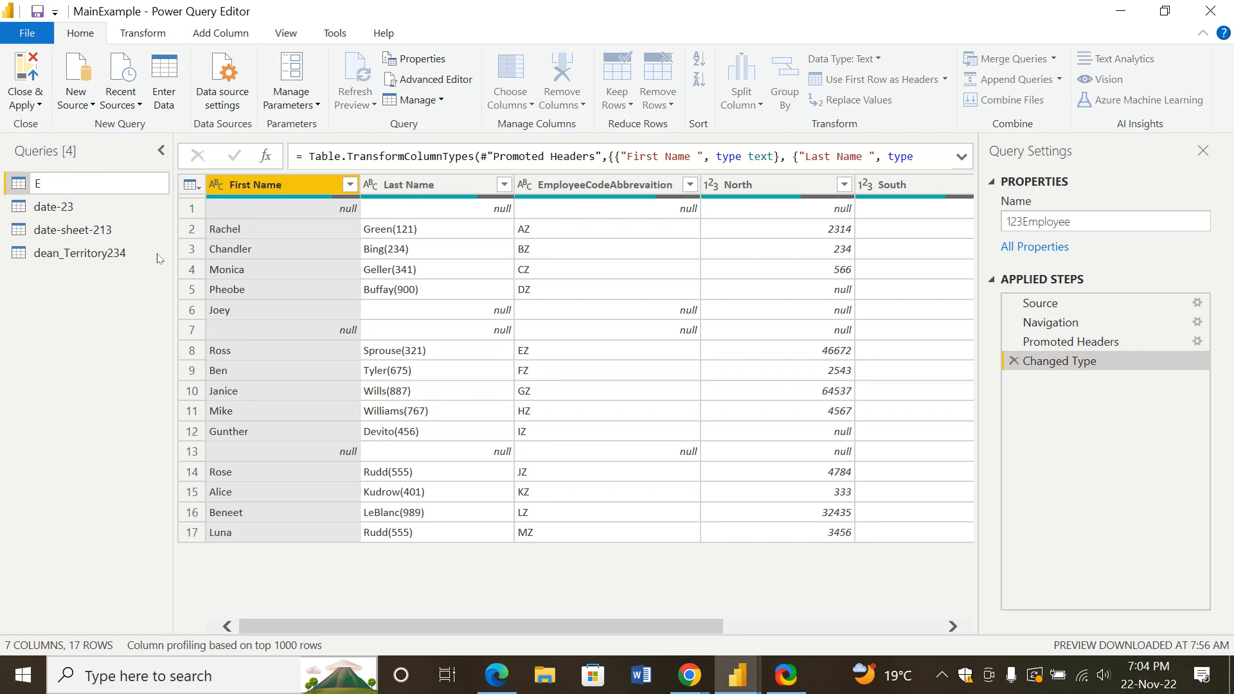
{"action": "type", "text": "mployee Details"}
{"action": "key", "text": "Return"}
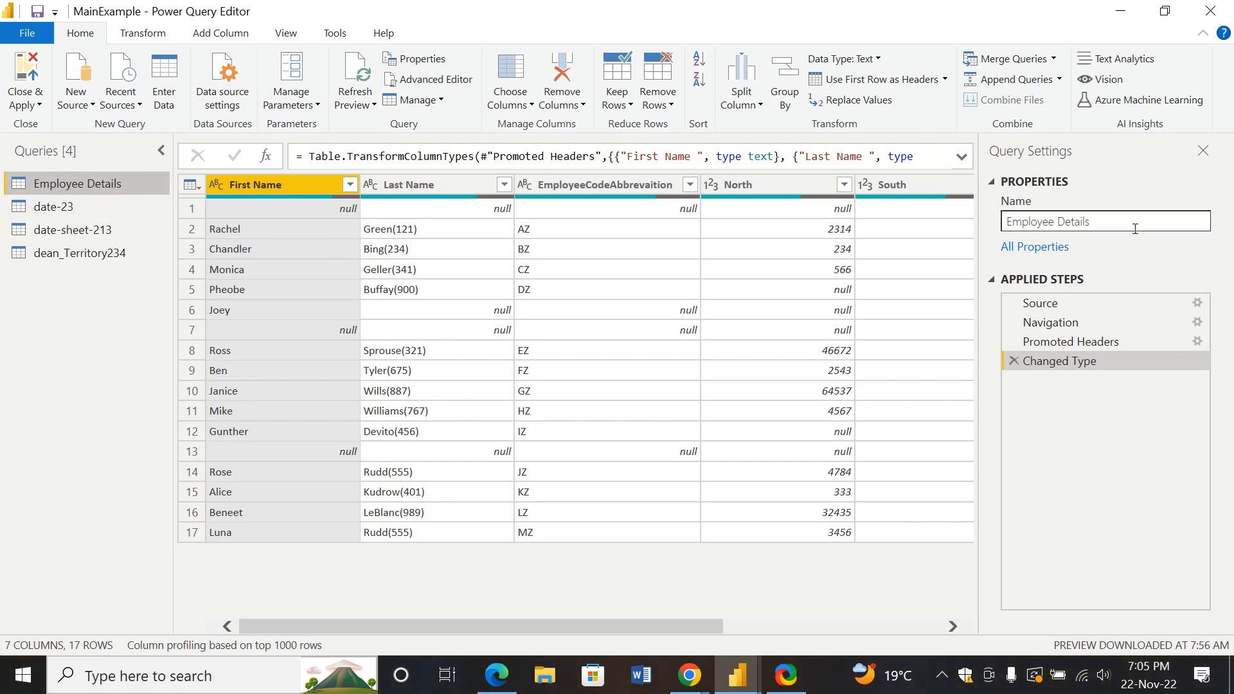
Rename the date-23 query as January Date Sheet
{"action": "left_click", "coordinate": [56, 208]}
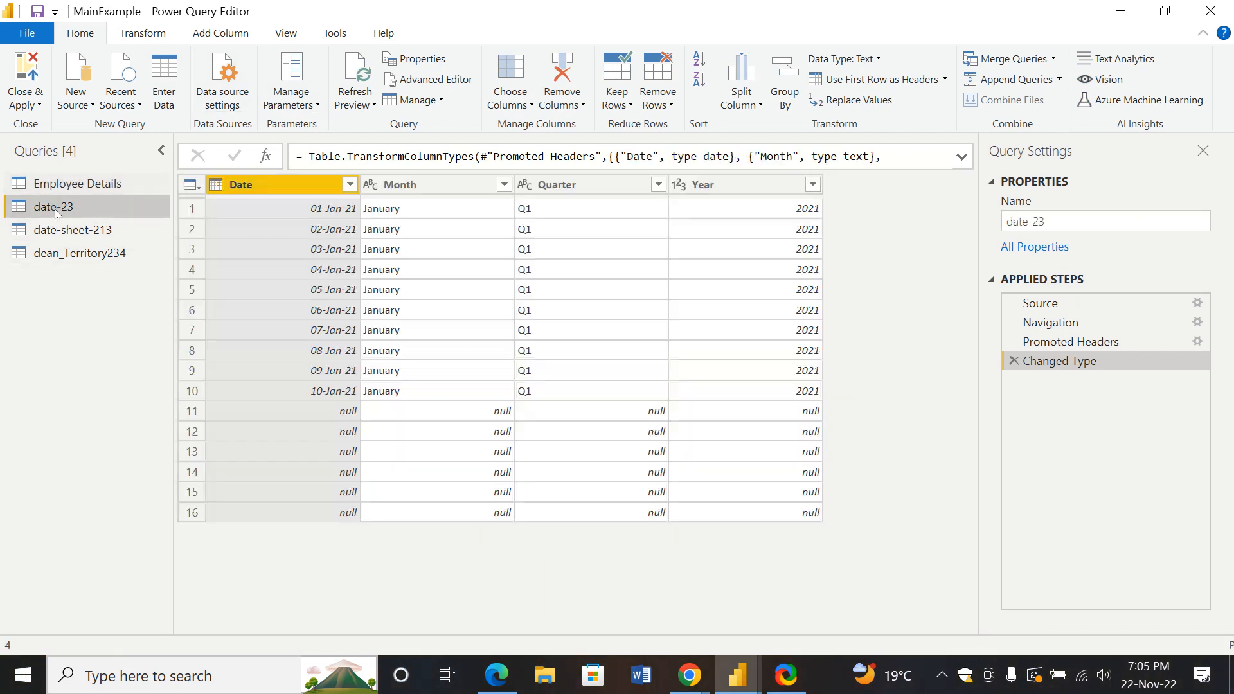
{"action": "right_click", "coordinate": [55, 212]}
{"action": "key", "text": "Escape"}
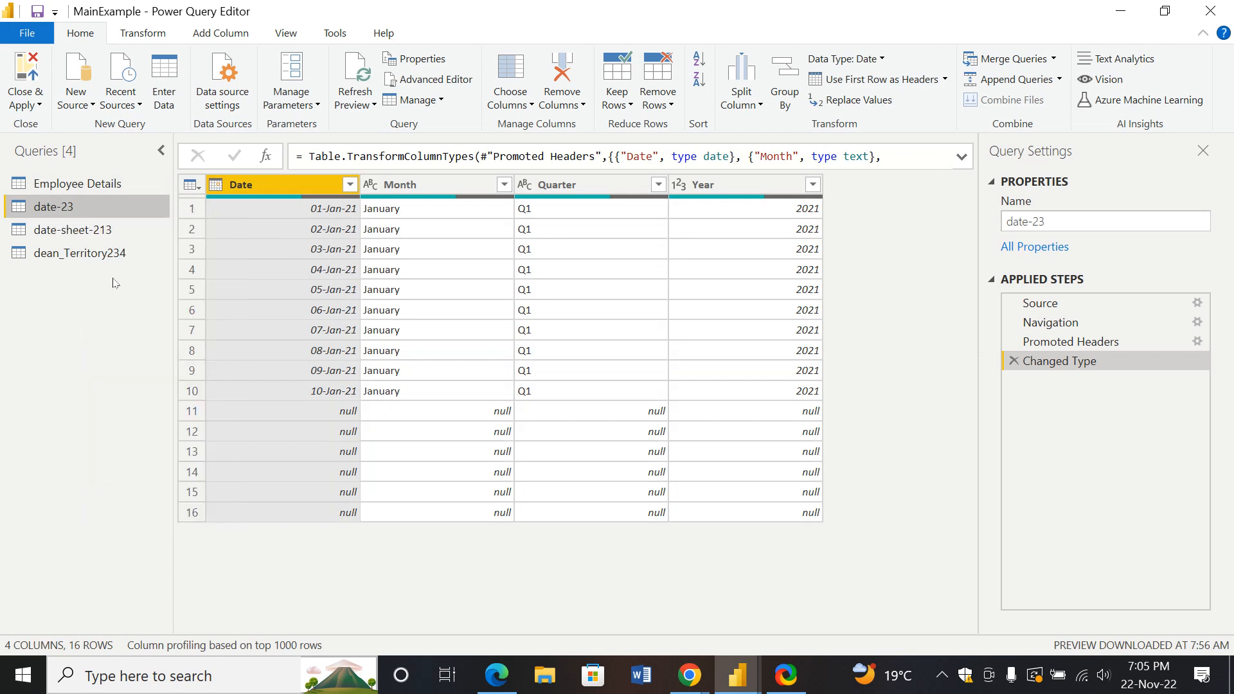
{"action": "key", "text": "F2"}
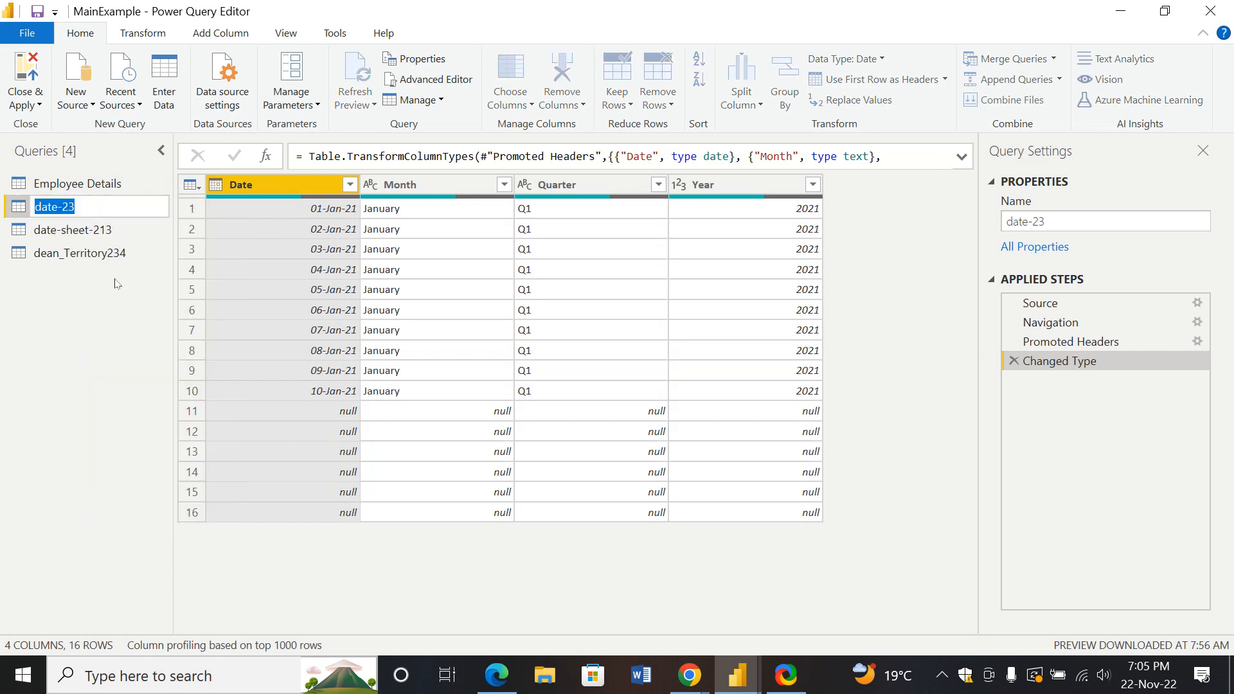
{"action": "type", "text": "January Date S"}
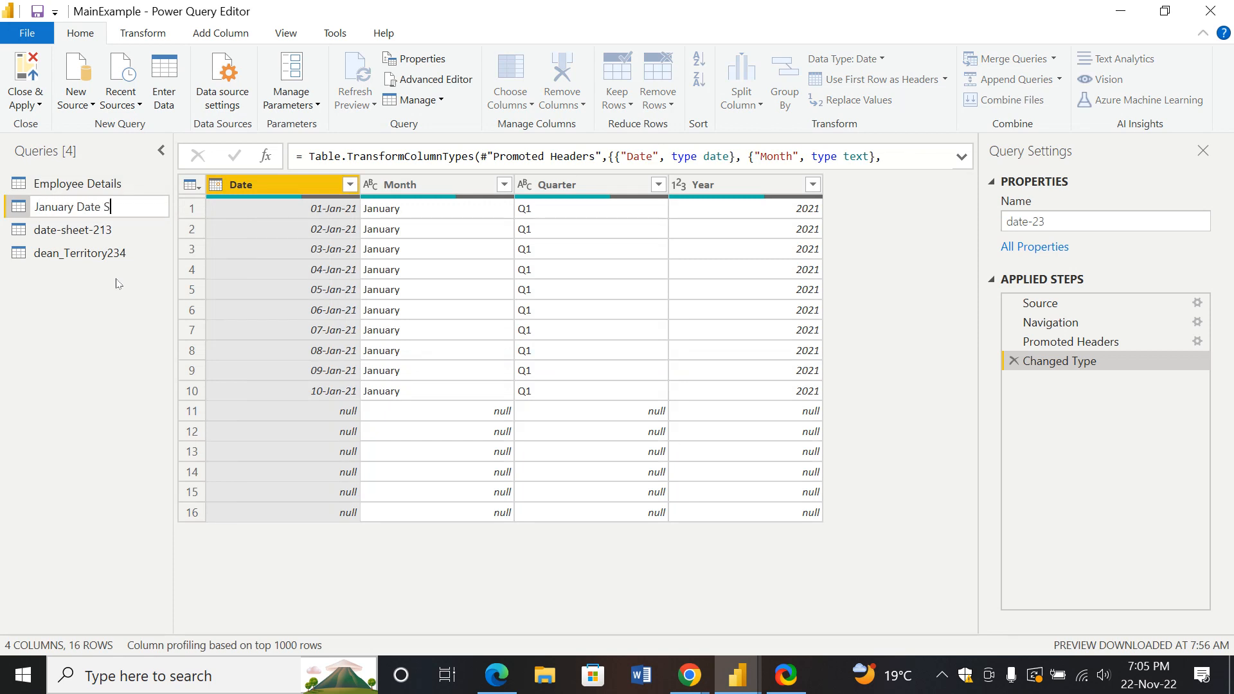
{"action": "type", "text": "heet"}
{"action": "key", "text": "Return"}
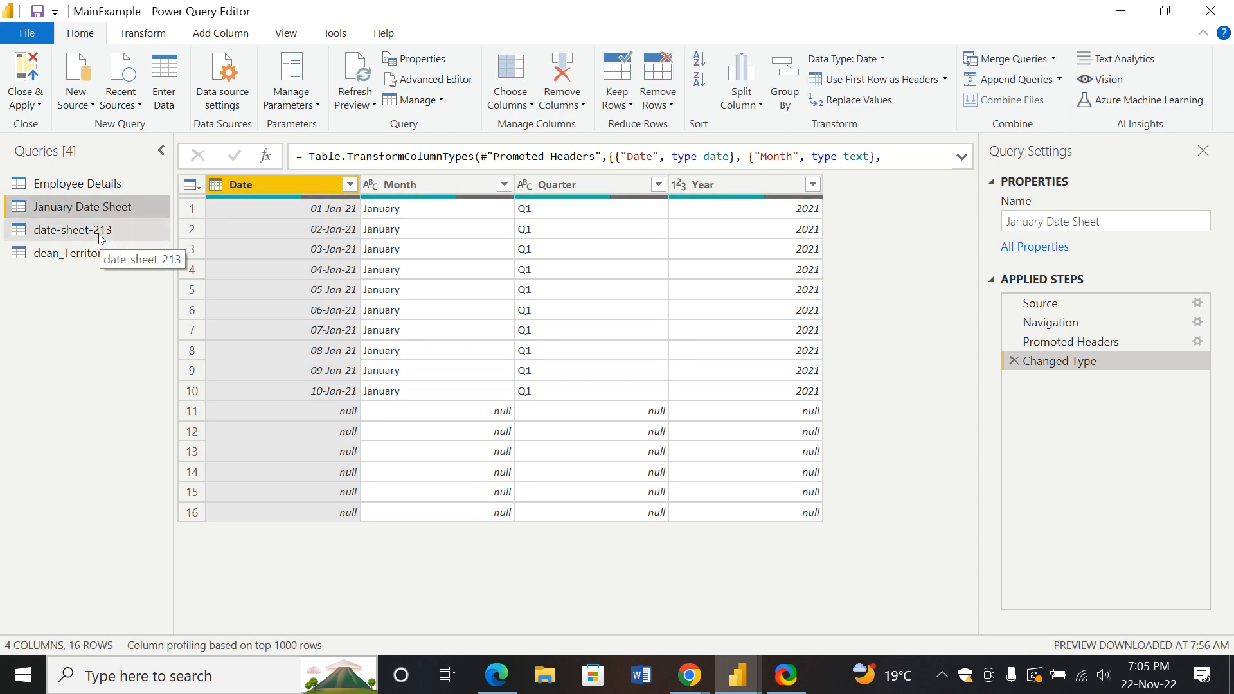
Rename the date-sheet-213 query as February Date Sheet
{"action": "left_click", "coordinate": [101, 236]}
{"action": "right_click", "coordinate": [99, 235]}
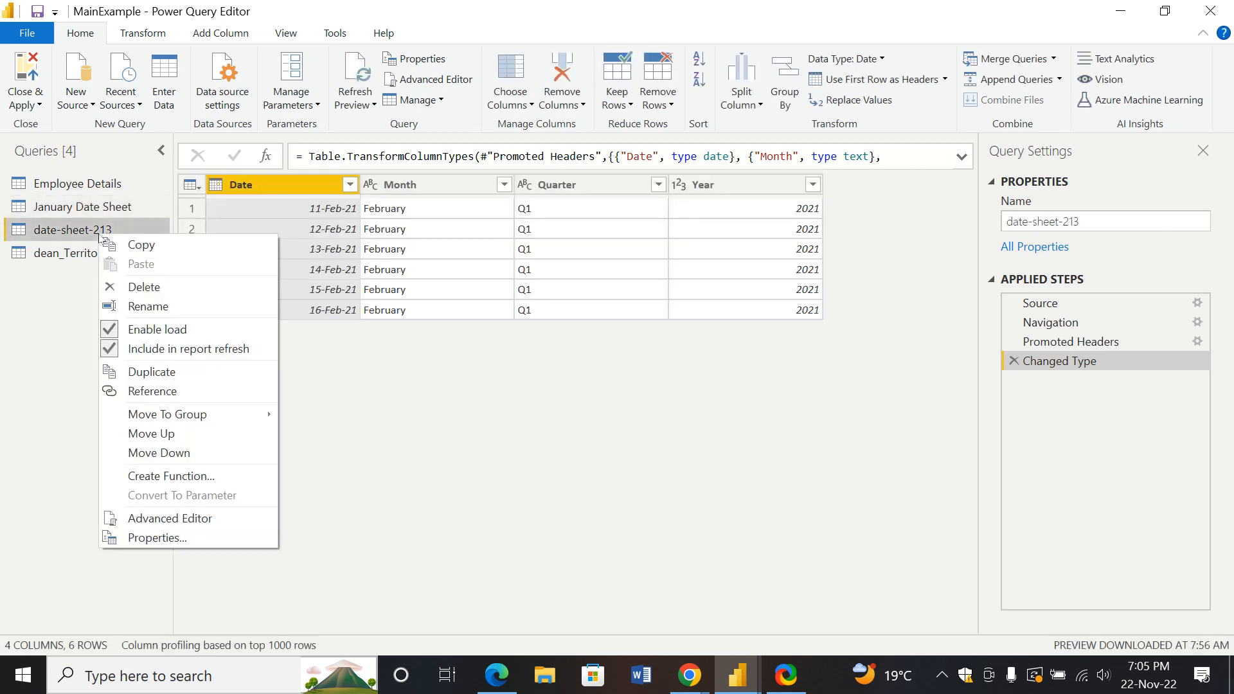
{"action": "left_click", "coordinate": [175, 308]}
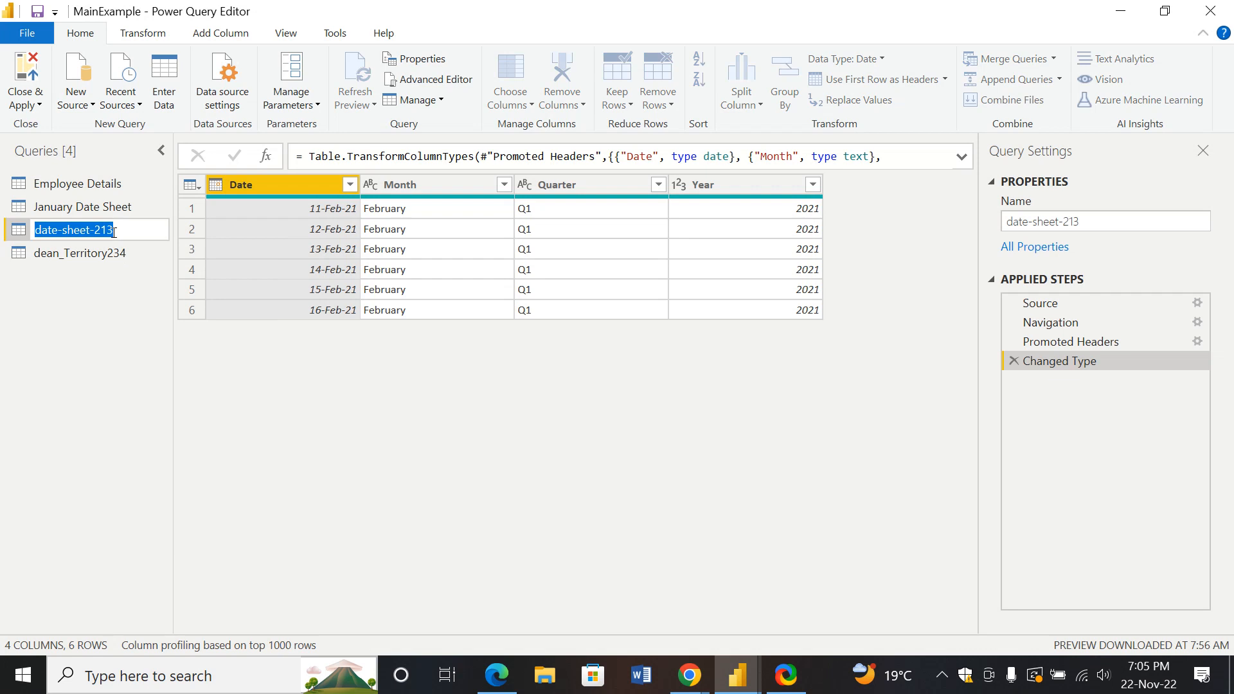
{"action": "type", "text": "Feb"}
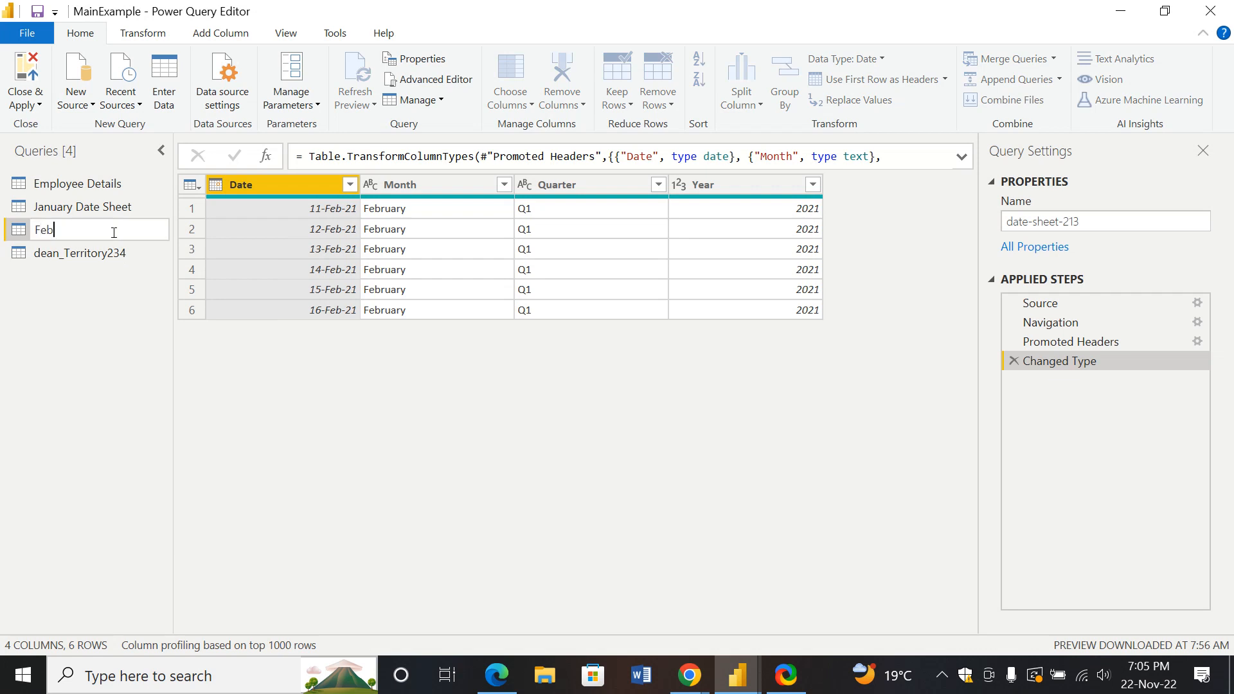
{"action": "type", "text": "ruary Dtae"}
{"action": "key", "text": "BackSpace"}
{"action": "key", "text": "BackSpace"}
{"action": "key", "text": "BackSpace"}
{"action": "key", "text": "BackSpace"}
{"action": "type", "text": "ate Sheet"}
{"action": "key", "text": "Return"}
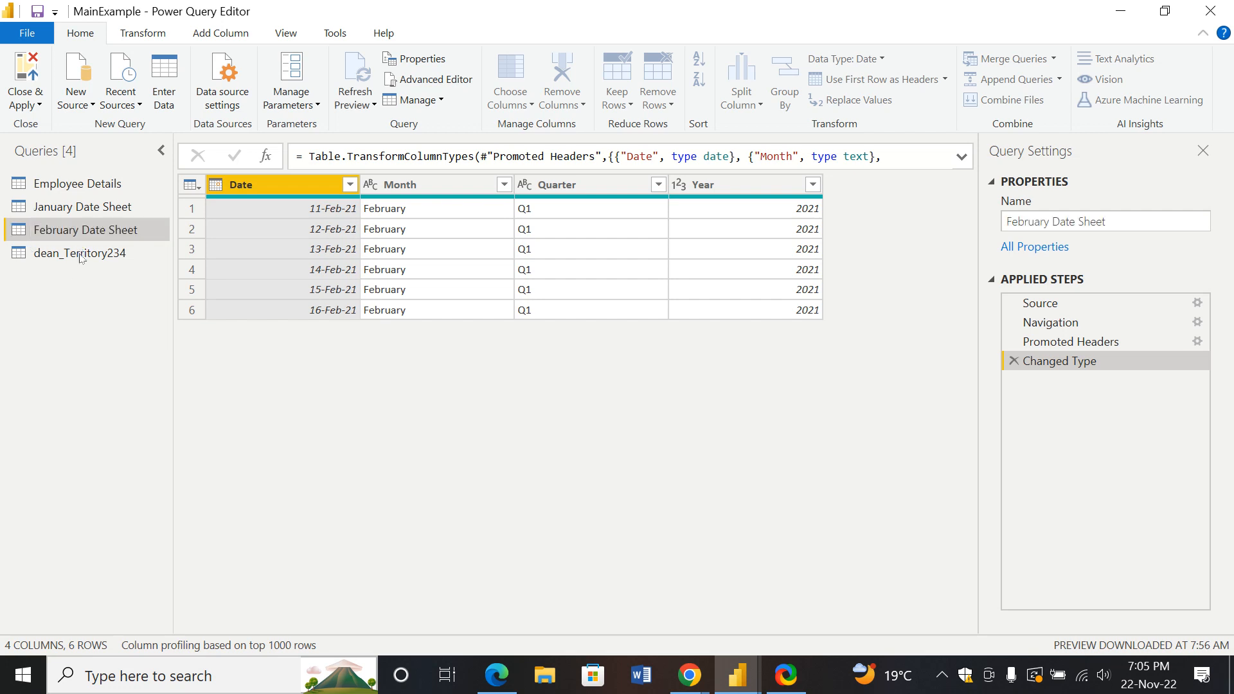
Rename the dean_Territory234 query as Territory Specification
{"action": "right_click", "coordinate": [81, 257]}
{"action": "left_click", "coordinate": [105, 328]}
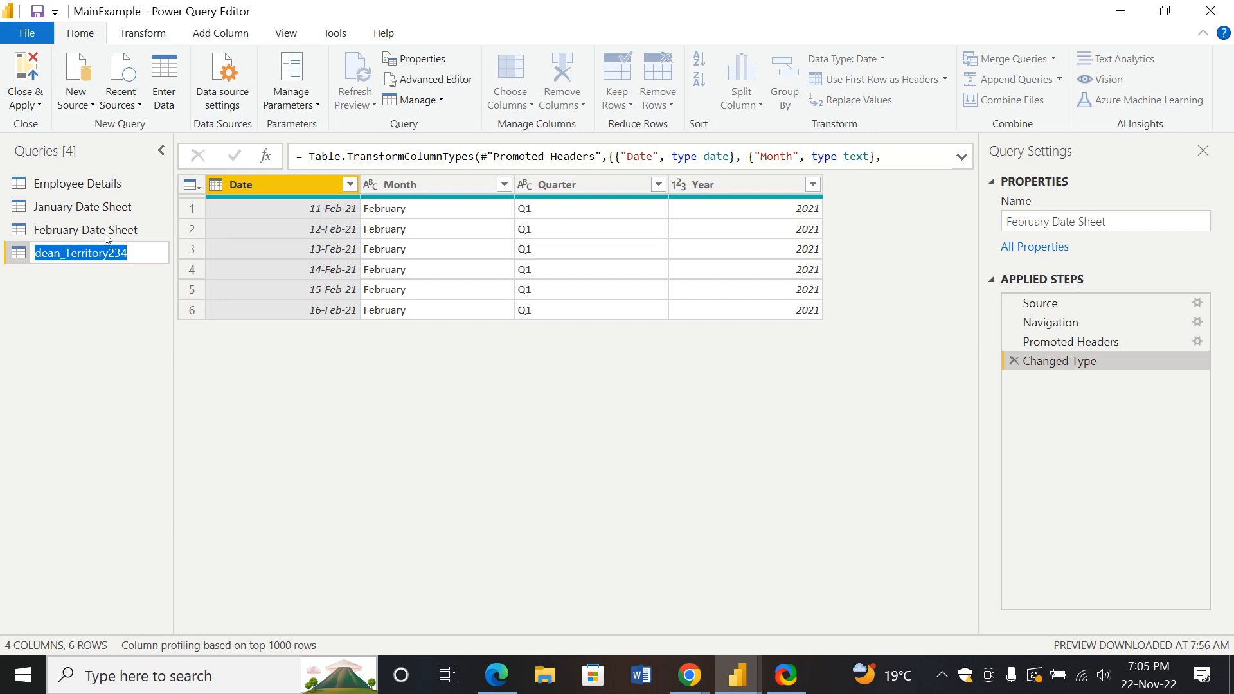
{"action": "type", "text": "Terr"}
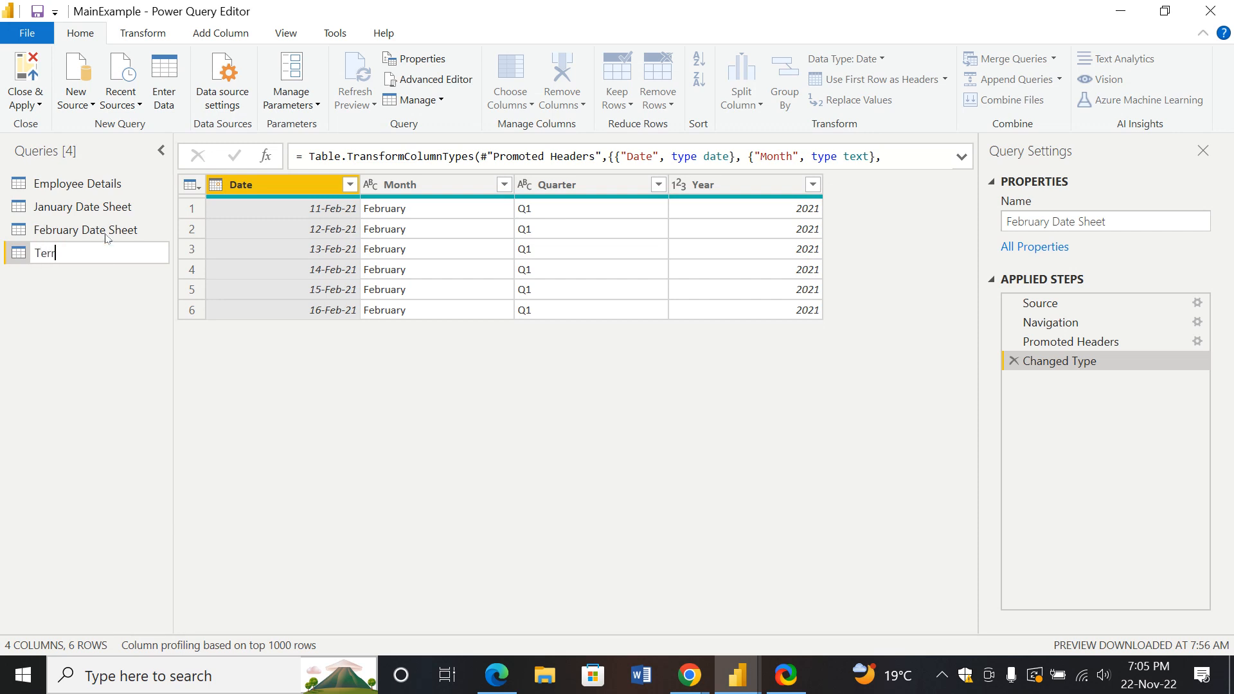
{"action": "type", "text": "itory Specification"}
{"action": "key", "text": "Return"}
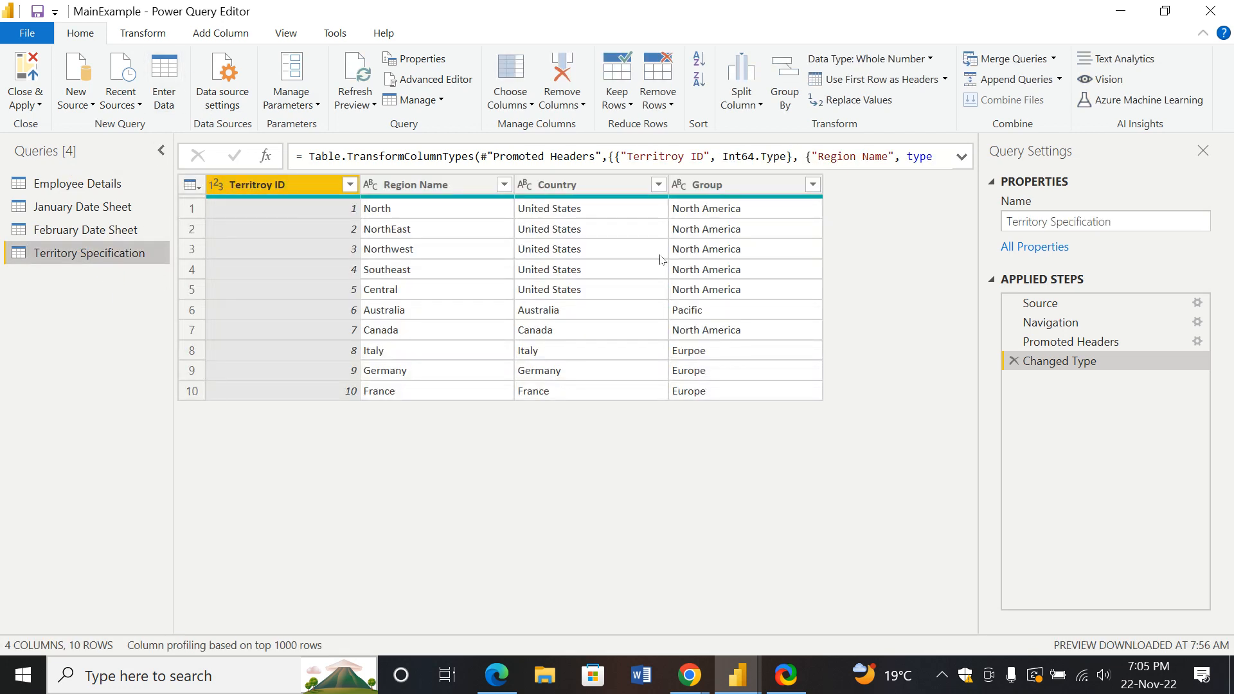
Remove the top 1 row from the Employee Details query
{"action": "left_click", "coordinate": [102, 187]}
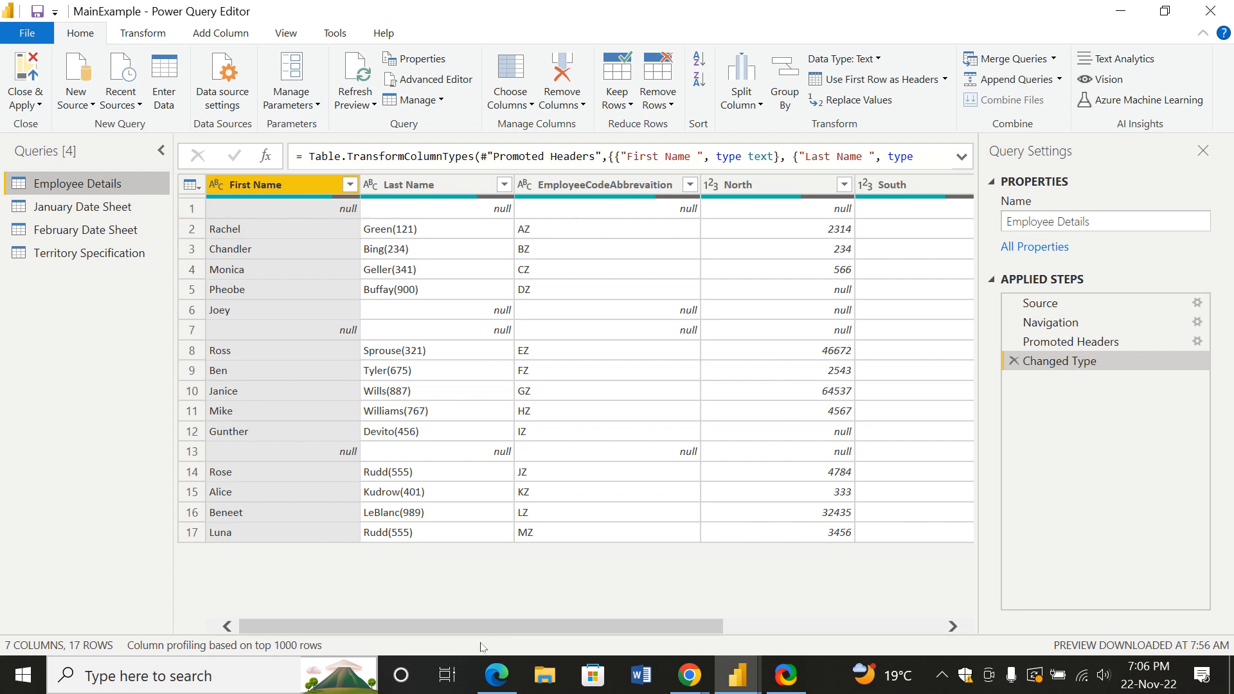
{"action": "left_click_drag", "start_coordinate": [558, 625], "coordinate": [247, 543]}
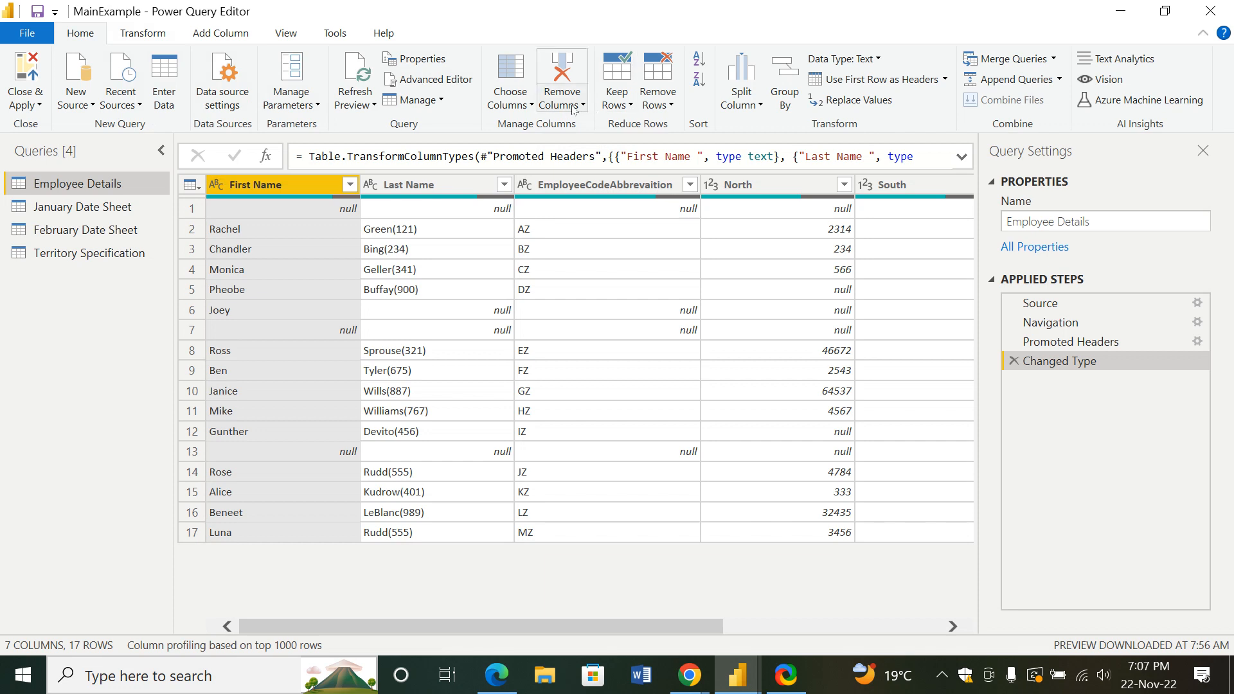
{"action": "left_click", "coordinate": [674, 106]}
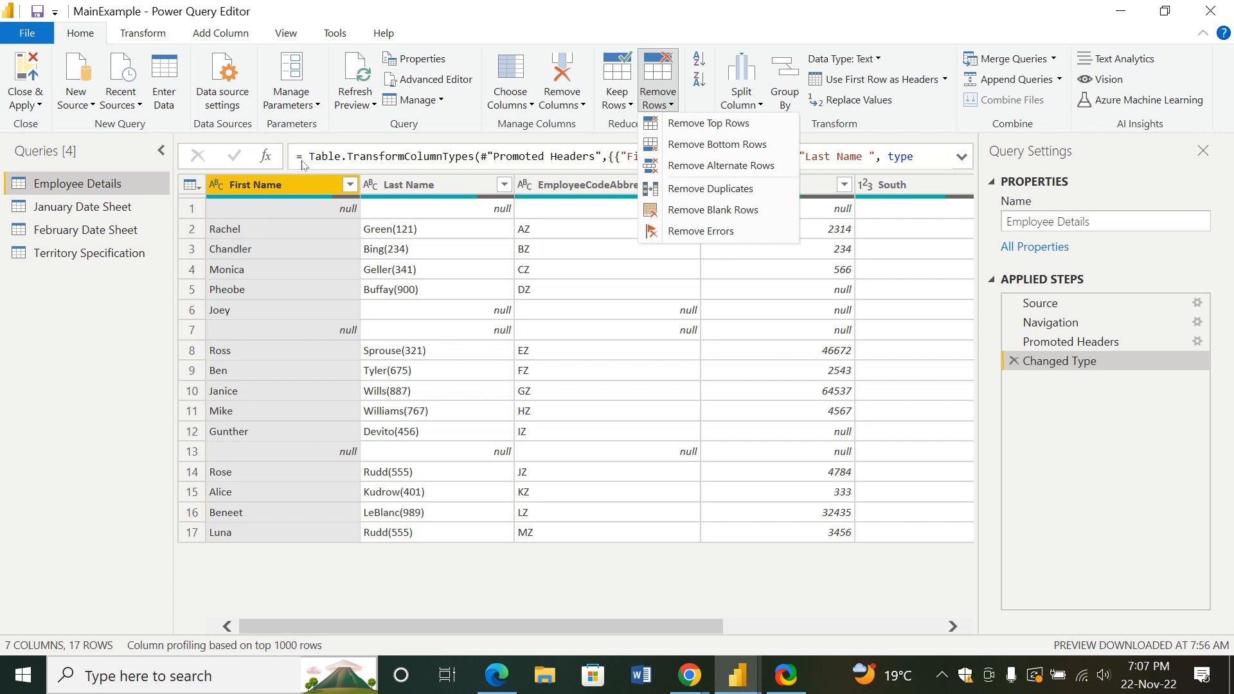
{"action": "left_click", "coordinate": [734, 124]}
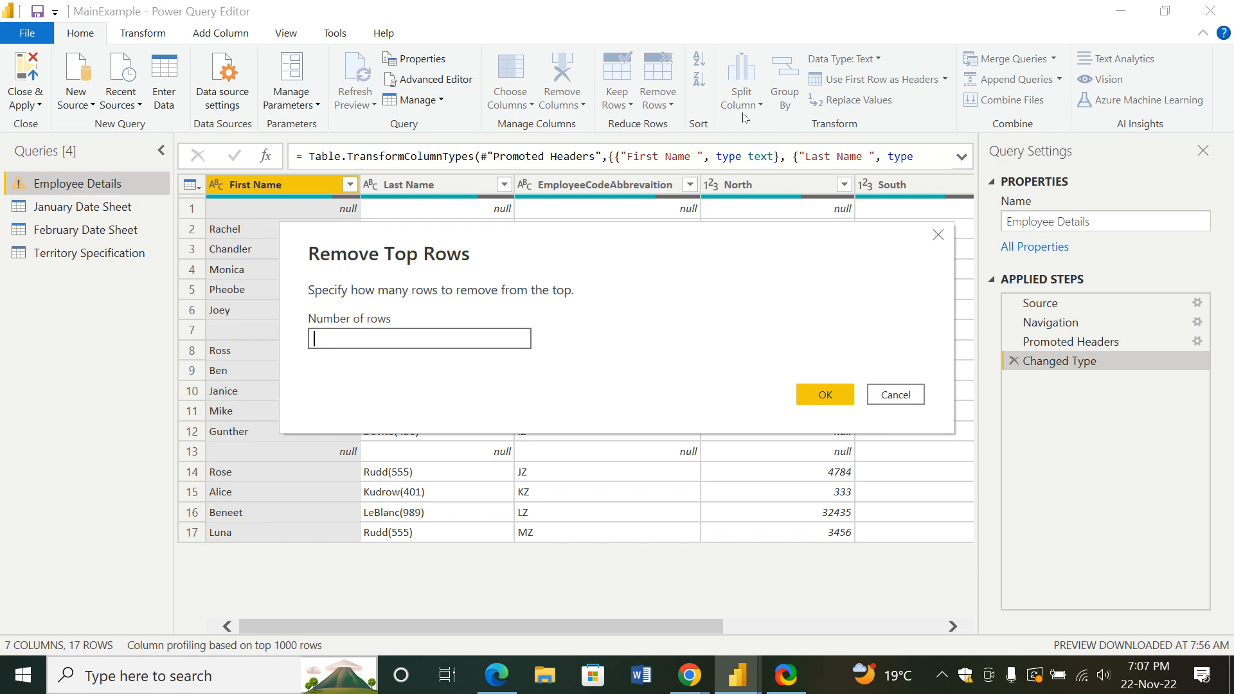
{"action": "type", "text": "1"}
{"action": "left_click", "coordinate": [825, 393]}
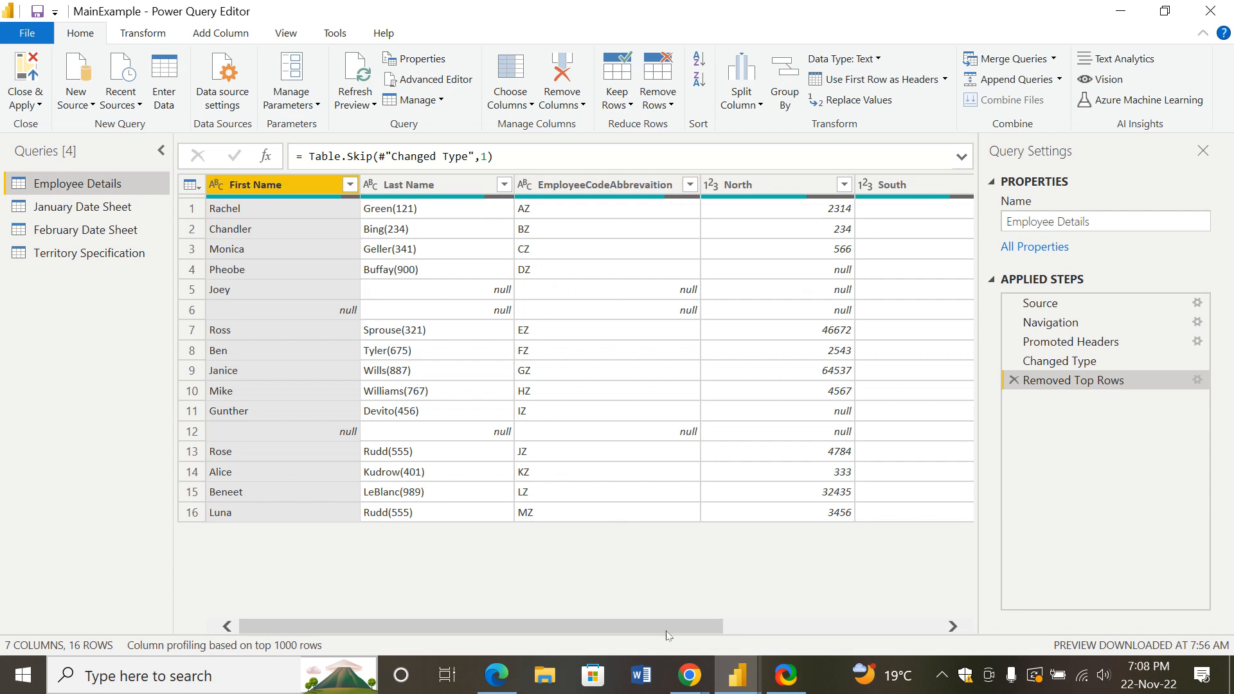
{"action": "left_click_drag", "start_coordinate": [668, 630], "coordinate": [568, 598]}
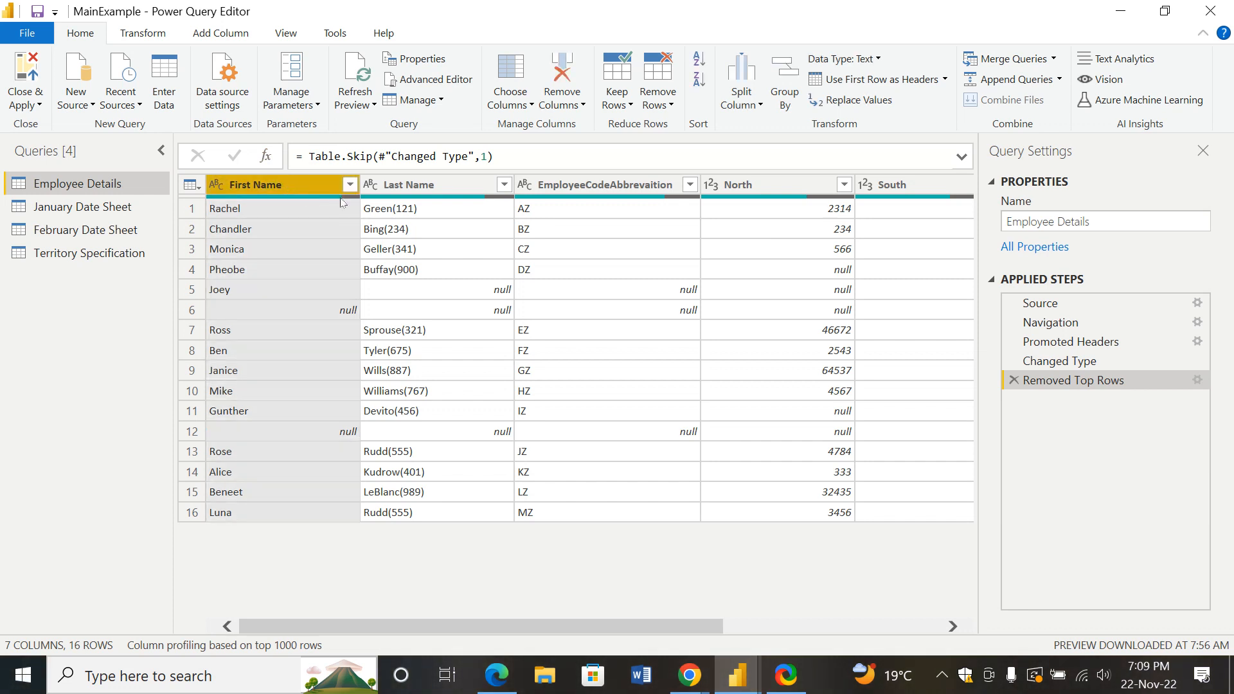
{"action": "left_click", "coordinate": [402, 185], "text": "ctrl"}
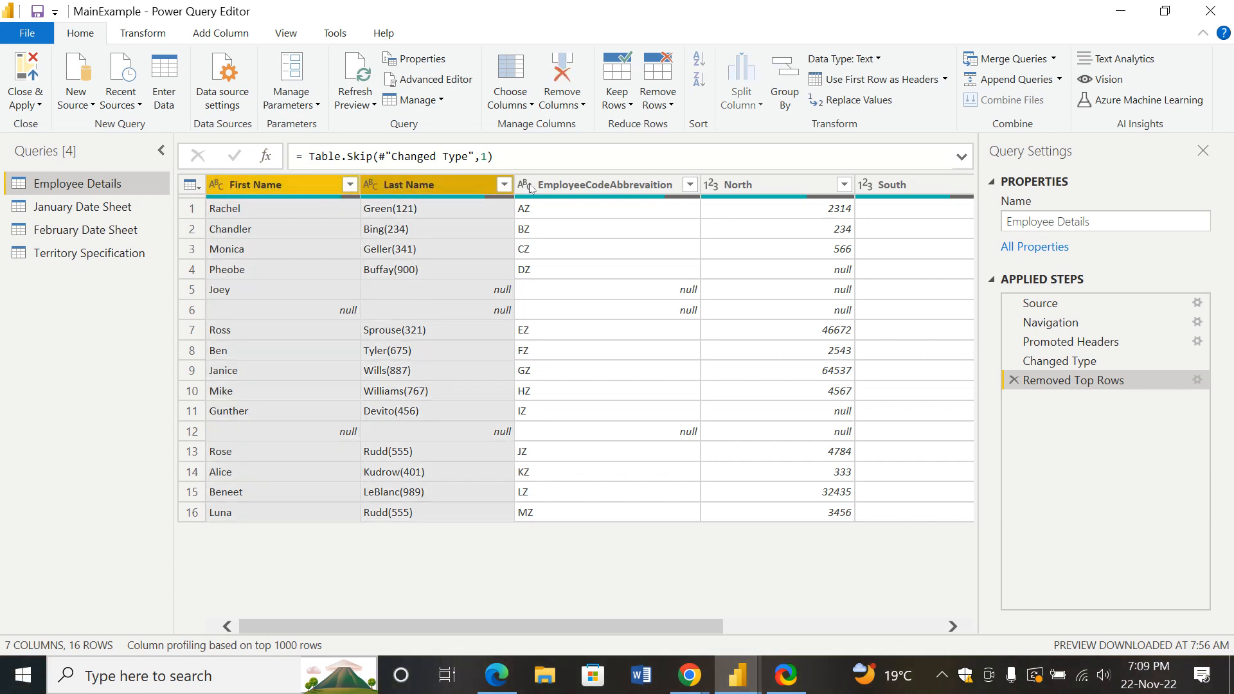
{"action": "left_click", "coordinate": [645, 185], "text": "ctrl"}
{"action": "left_click", "coordinate": [777, 186], "text": "ctrl"}
{"action": "left_click", "coordinate": [907, 186], "text": "ctrl"}
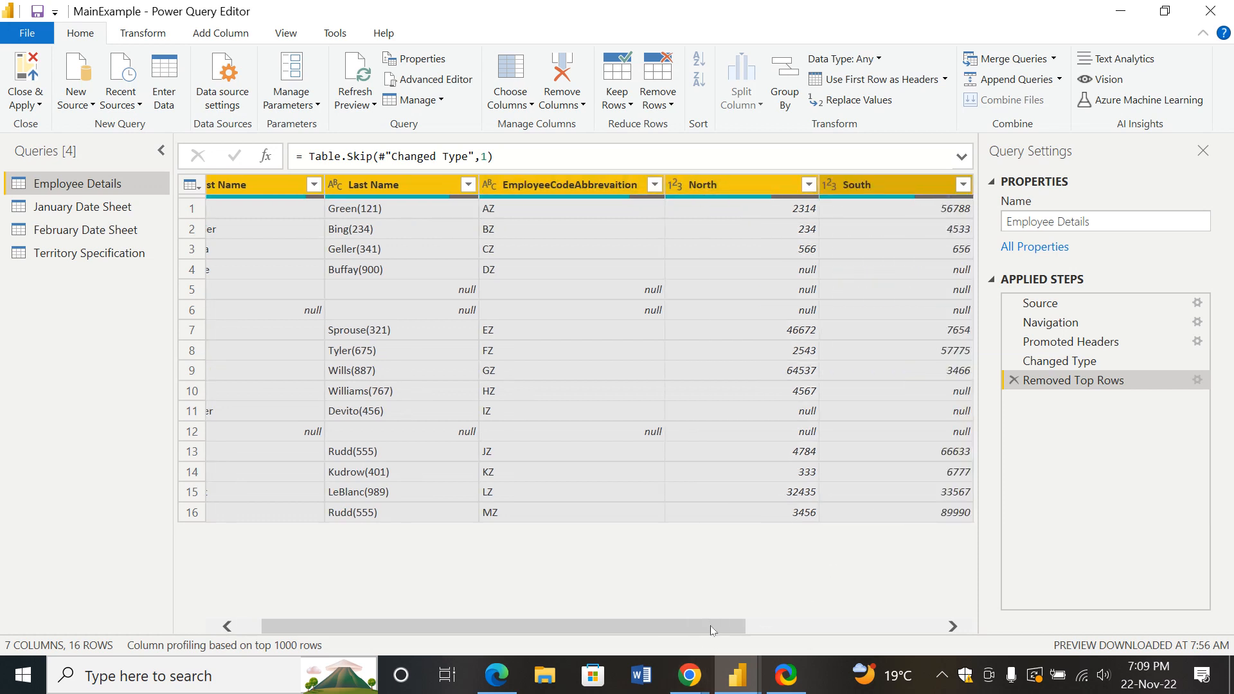
{"action": "left_click_drag", "start_coordinate": [712, 630], "coordinate": [925, 655]}
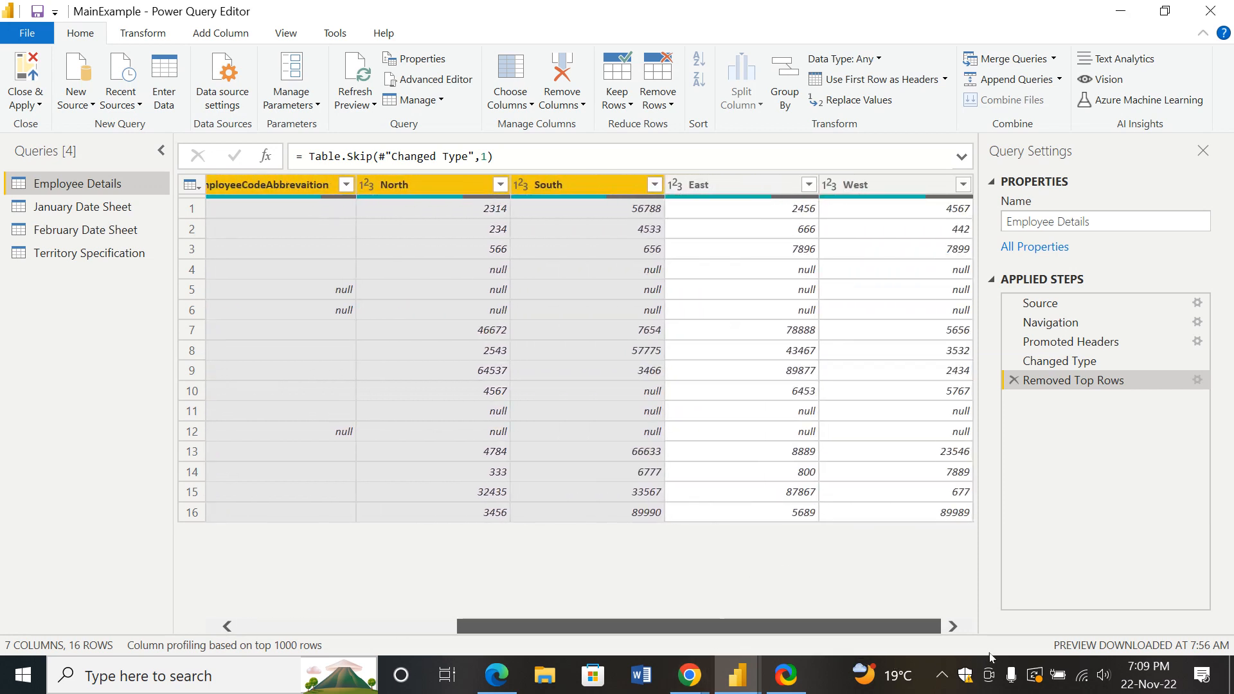
{"action": "left_click", "coordinate": [733, 192], "text": "ctrl"}
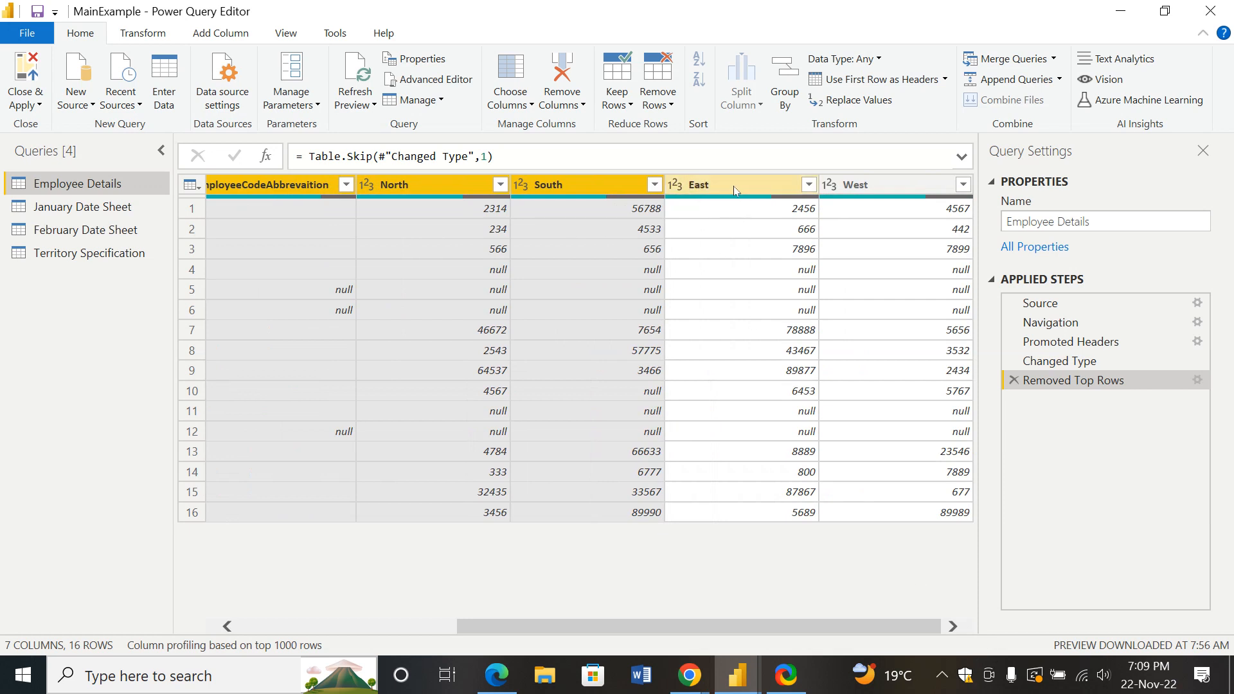
{"action": "left_click", "coordinate": [845, 192], "text": "ctrl"}
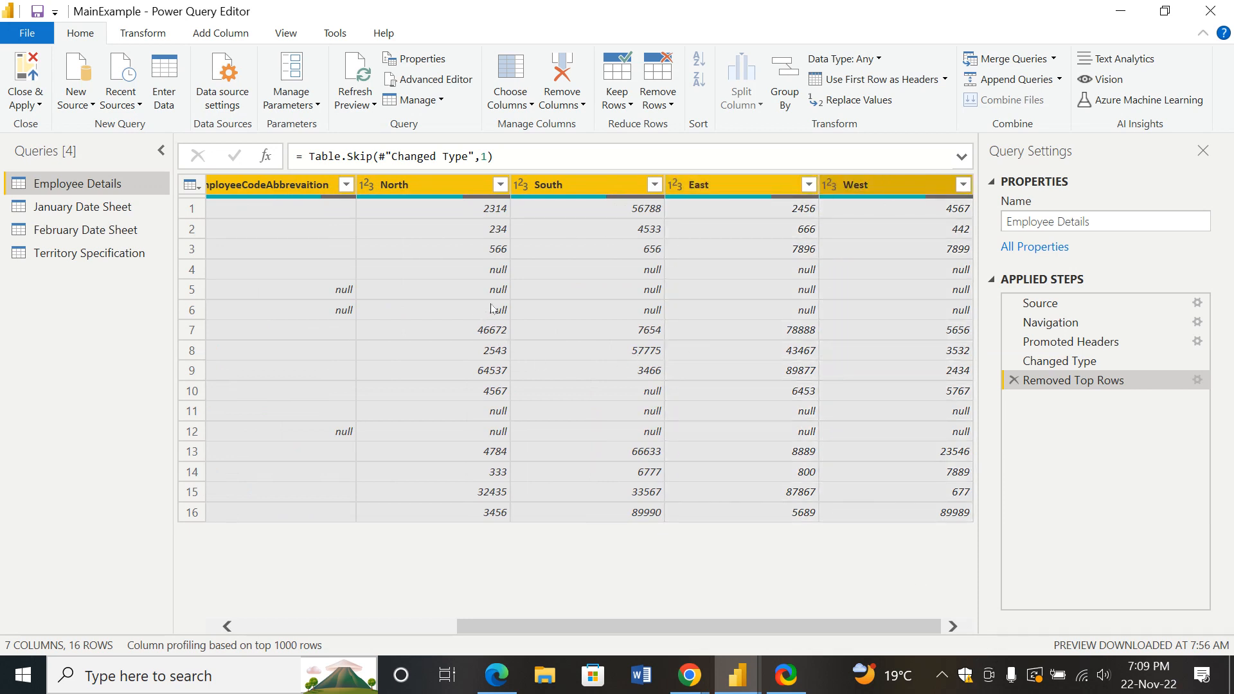
Replace the null values in the EmployeeCodeAbbrevaition column with 0
{"action": "right_click", "coordinate": [311, 290]}
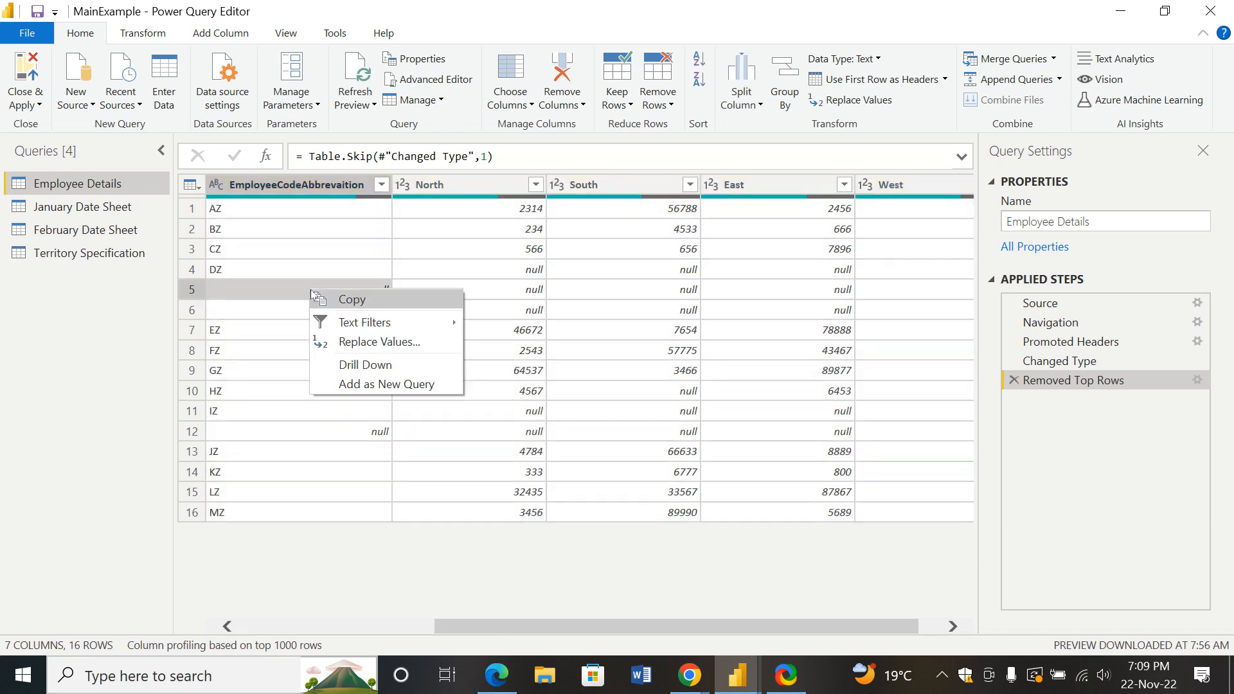
{"action": "left_click", "coordinate": [341, 344]}
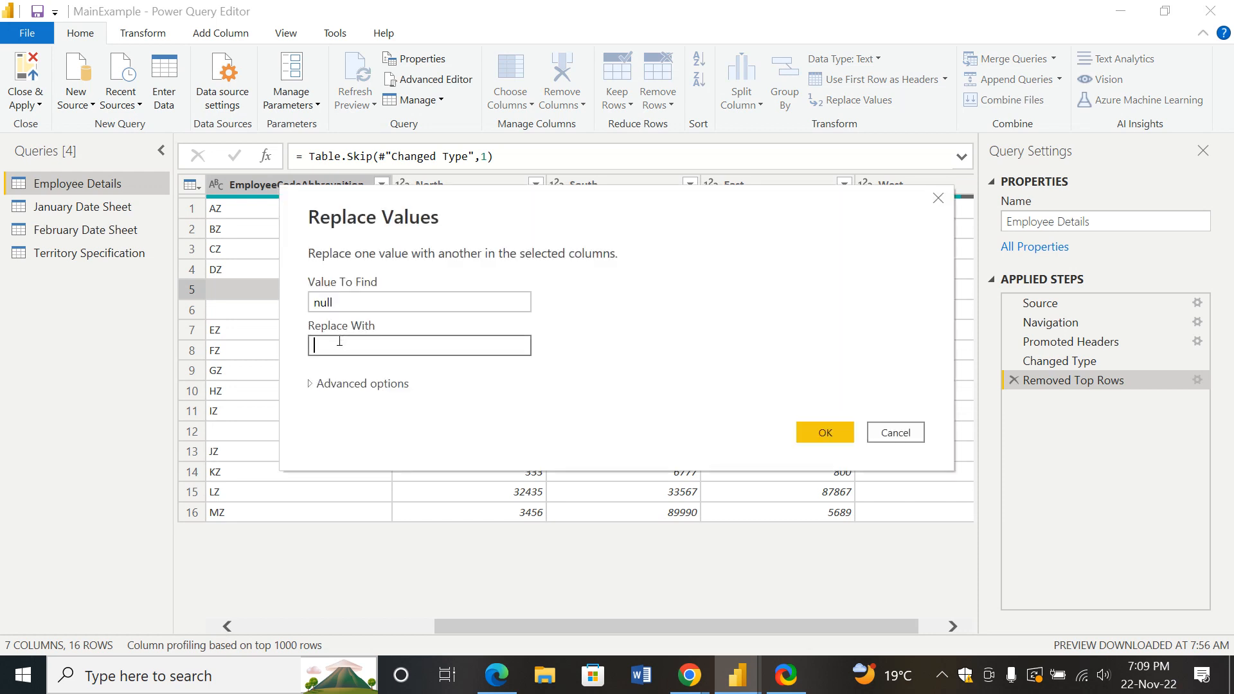
{"action": "type", "text": "0"}
{"action": "left_click", "coordinate": [813, 431]}
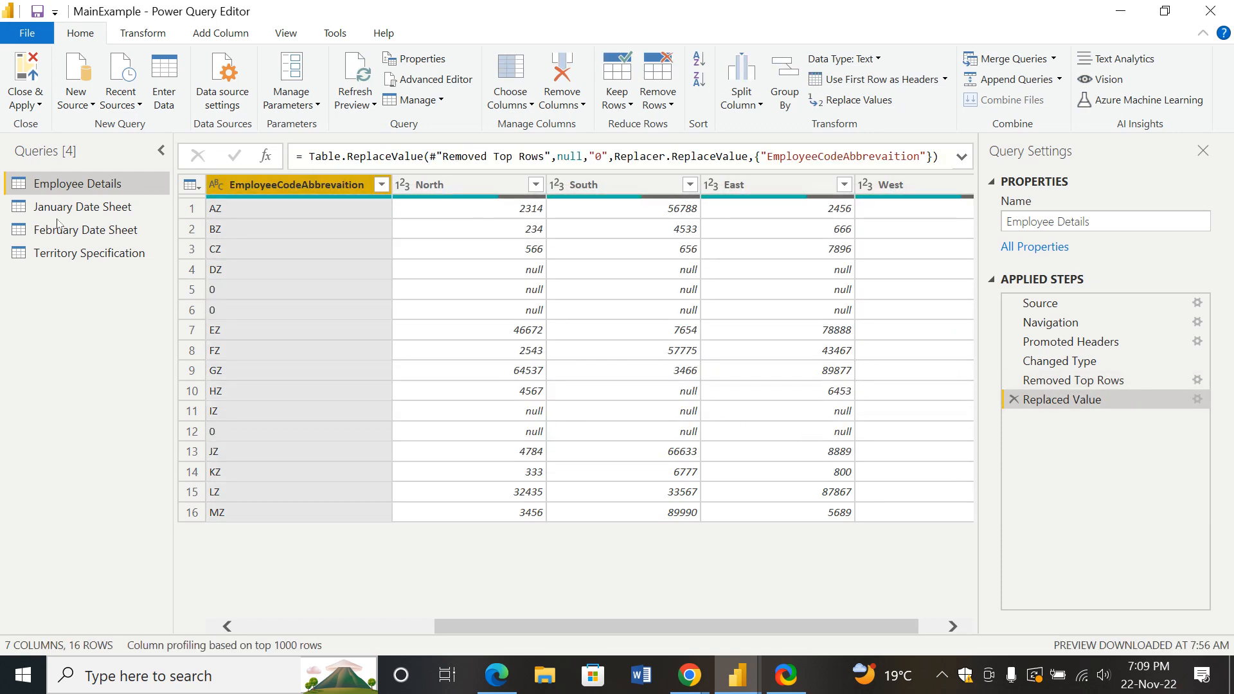
{"action": "left_click", "coordinate": [473, 187], "text": "ctrl"}
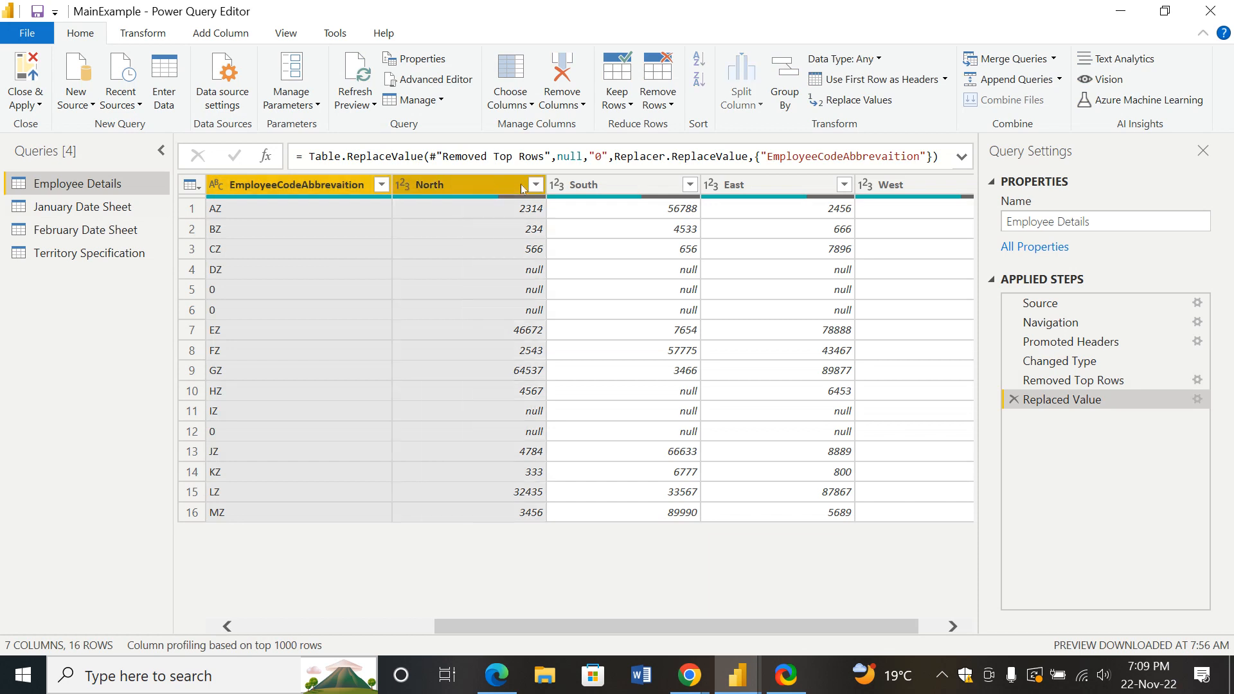
{"action": "left_click", "coordinate": [602, 186], "text": "ctrl"}
{"action": "left_click", "coordinate": [767, 186], "text": "ctrl"}
{"action": "left_click", "coordinate": [898, 188], "text": "ctrl"}
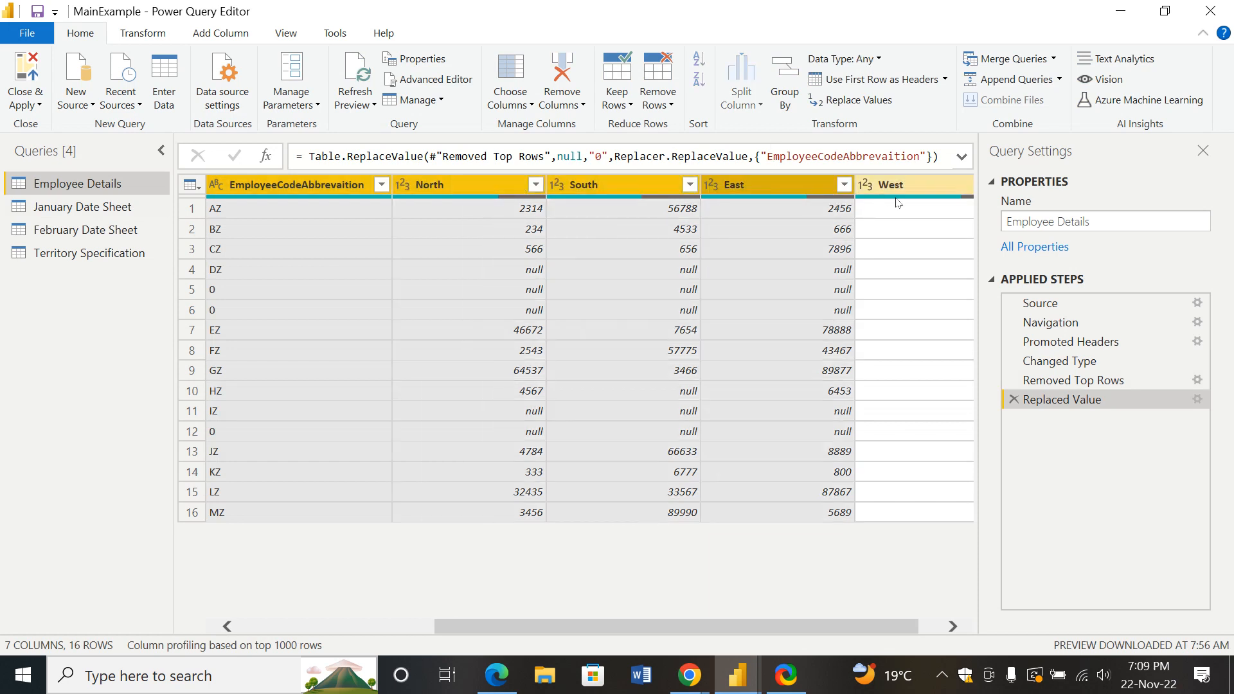
{"action": "left_click_drag", "start_coordinate": [749, 629], "coordinate": [825, 603]}
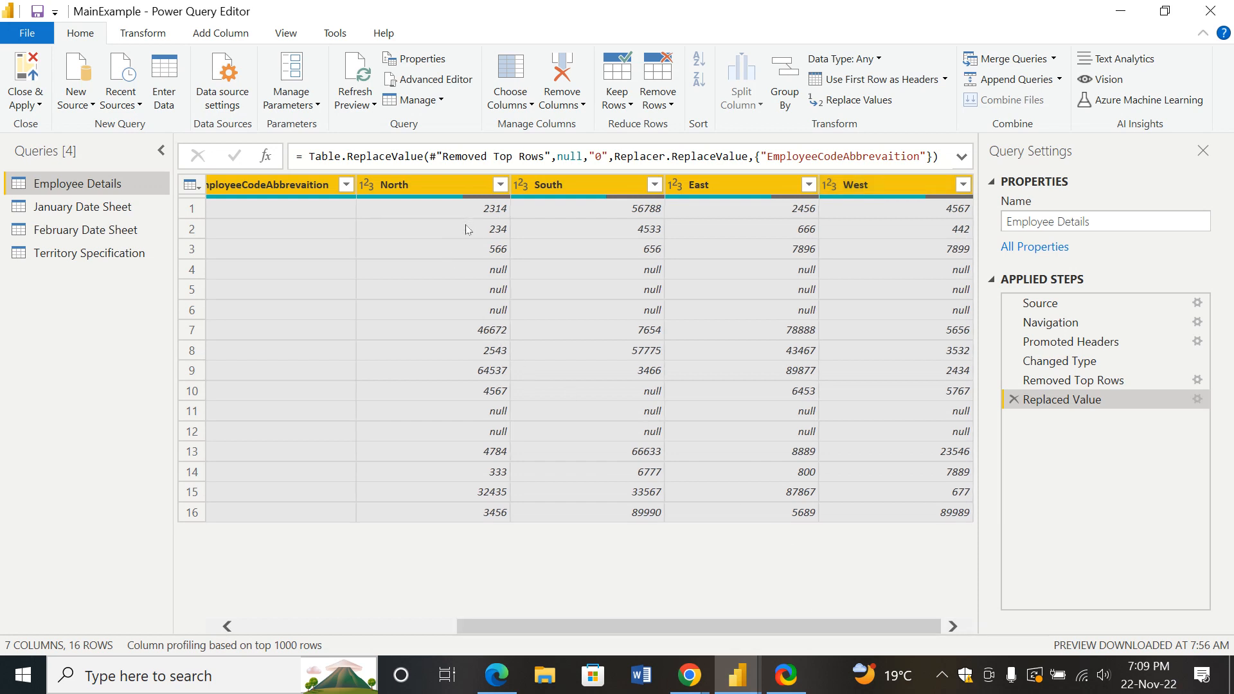
Replace the null values in the North column with 0
{"action": "right_click", "coordinate": [492, 271]}
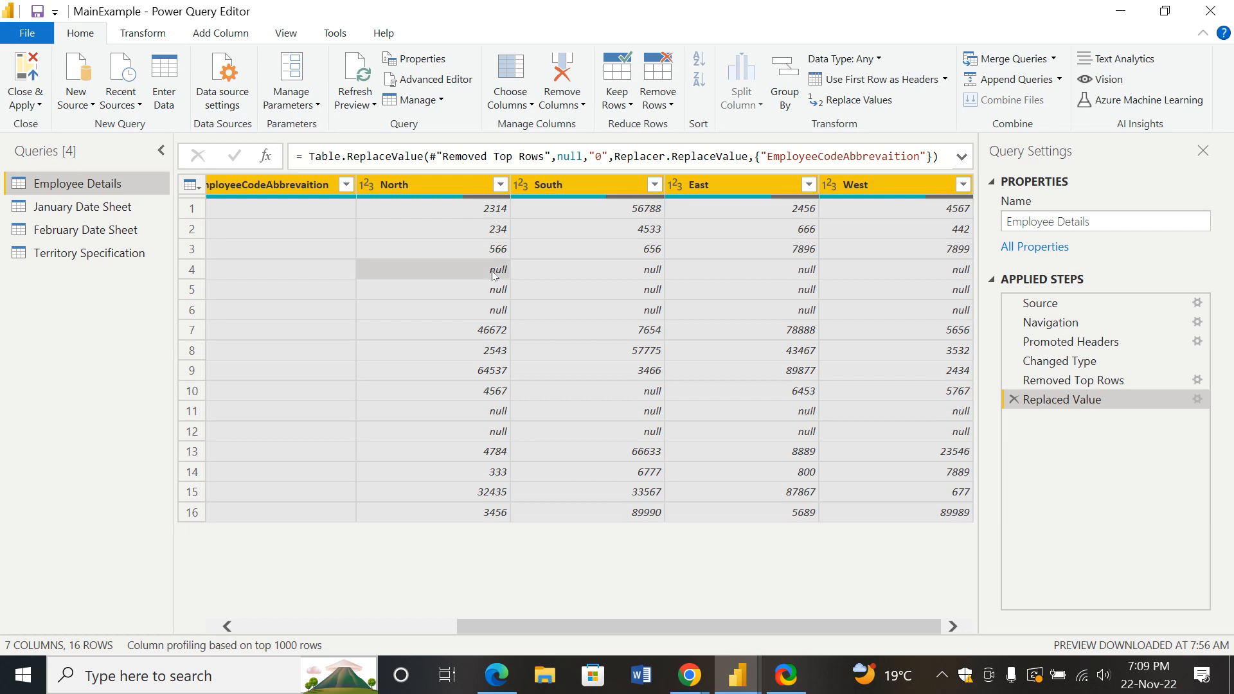
{"action": "left_click", "coordinate": [532, 326]}
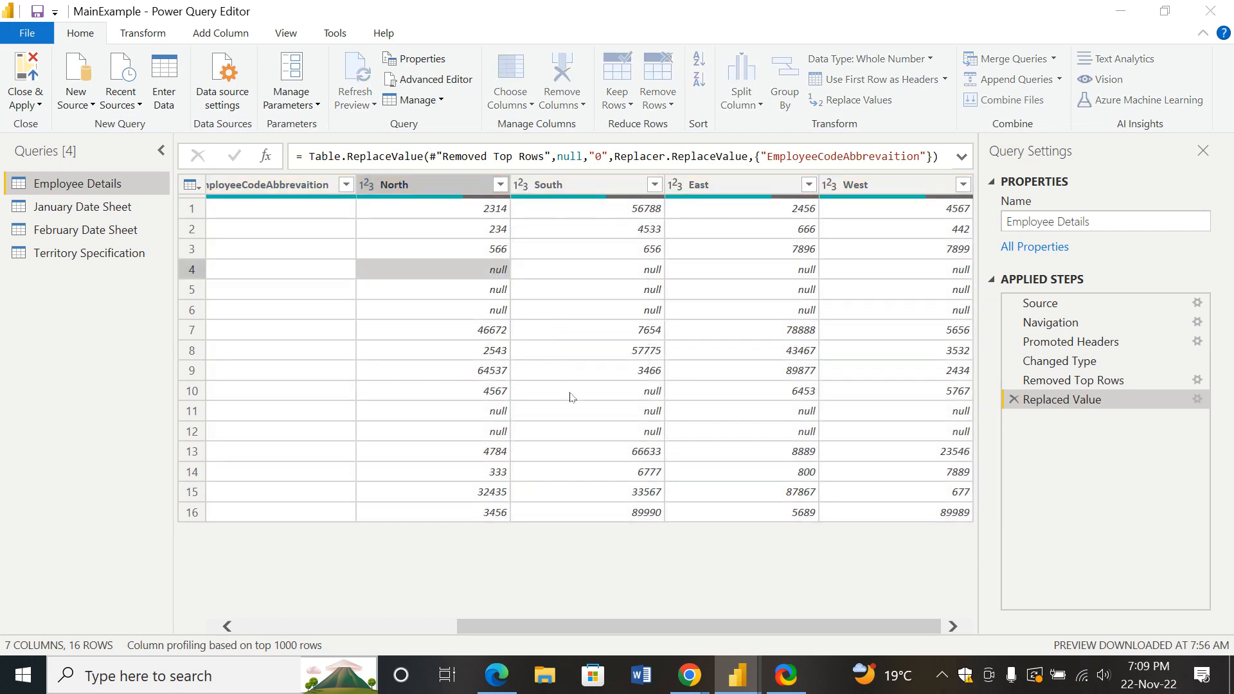
{"action": "type", "text": "0"}
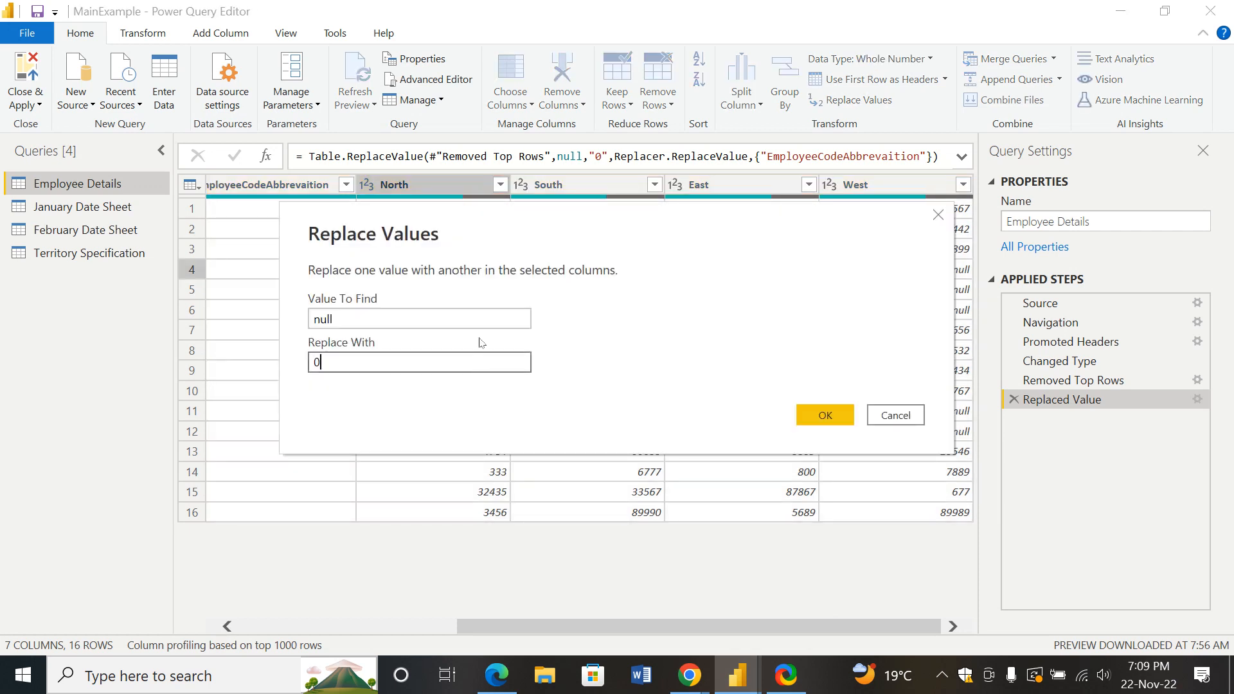
{"action": "left_click", "coordinate": [825, 416]}
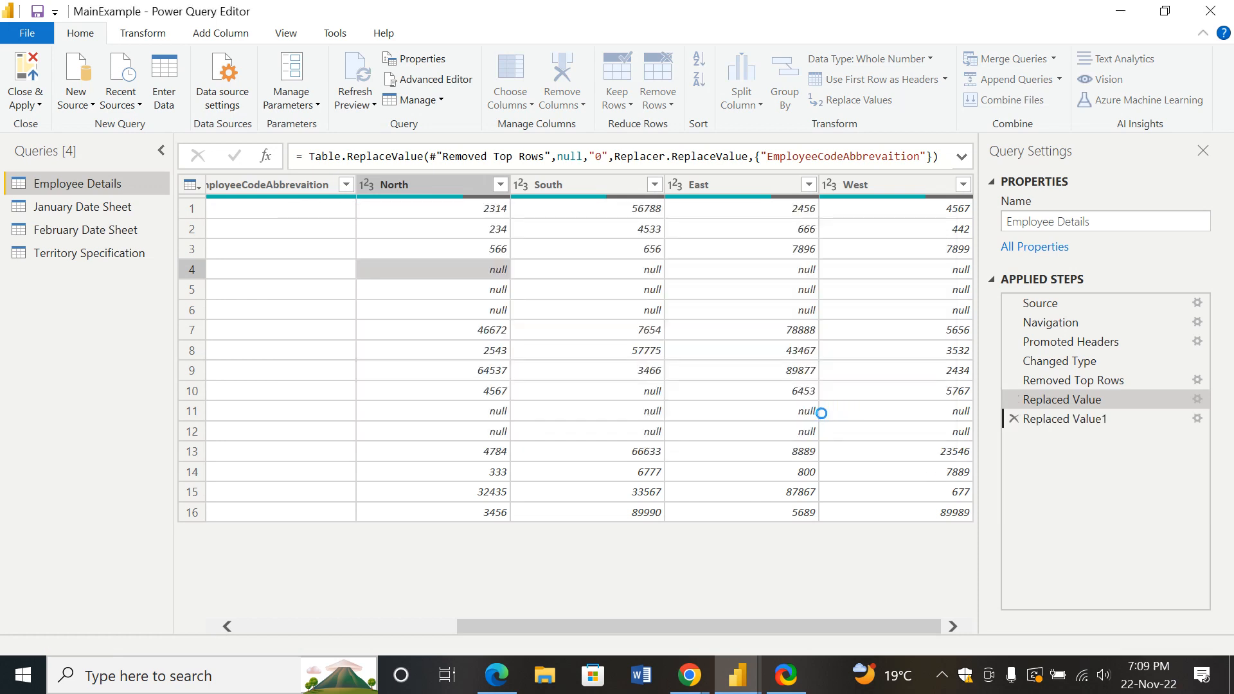
Replace the null values in the South column with 0
{"action": "right_click", "coordinate": [645, 269]}
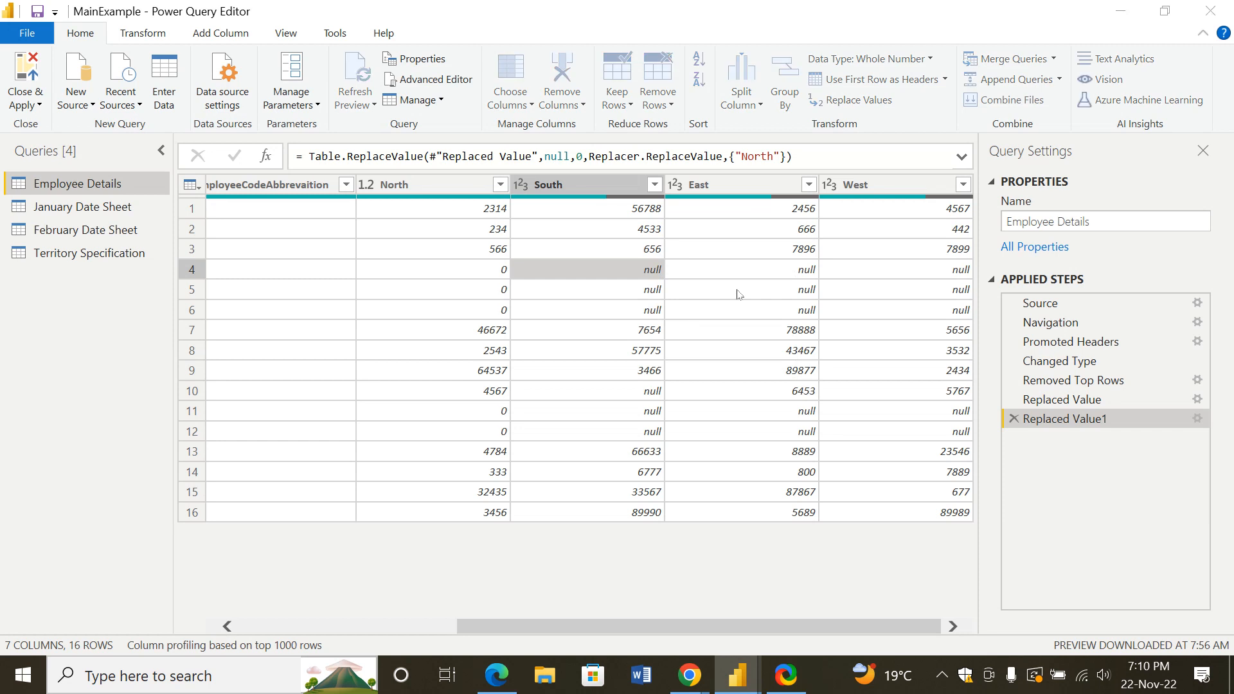
{"action": "type", "text": "0"}
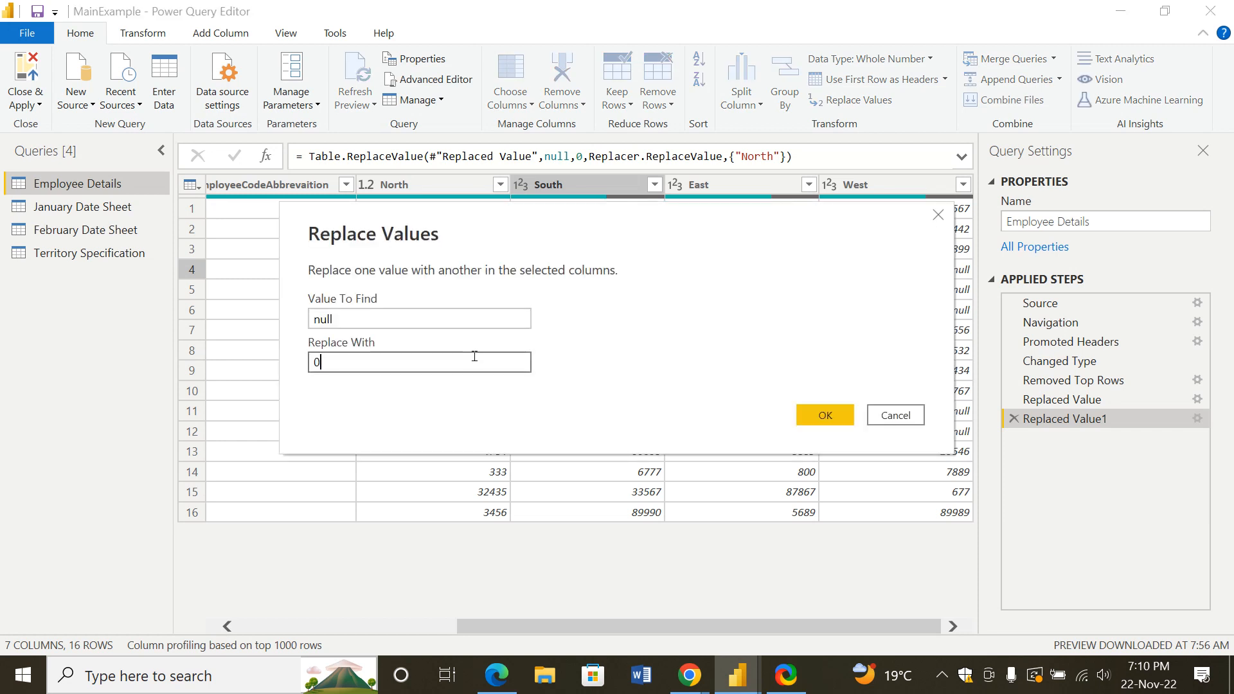
{"action": "left_click", "coordinate": [838, 418]}
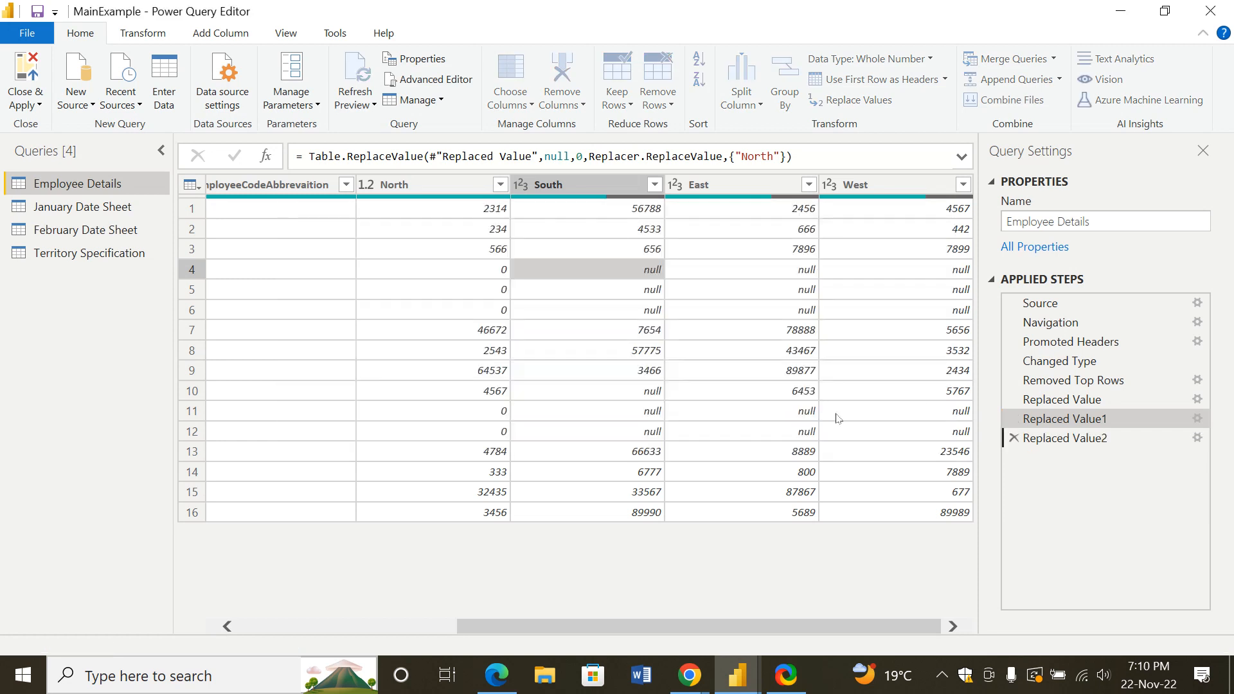
Replace the null values in the East column with 0
{"action": "left_click", "coordinate": [799, 276]}
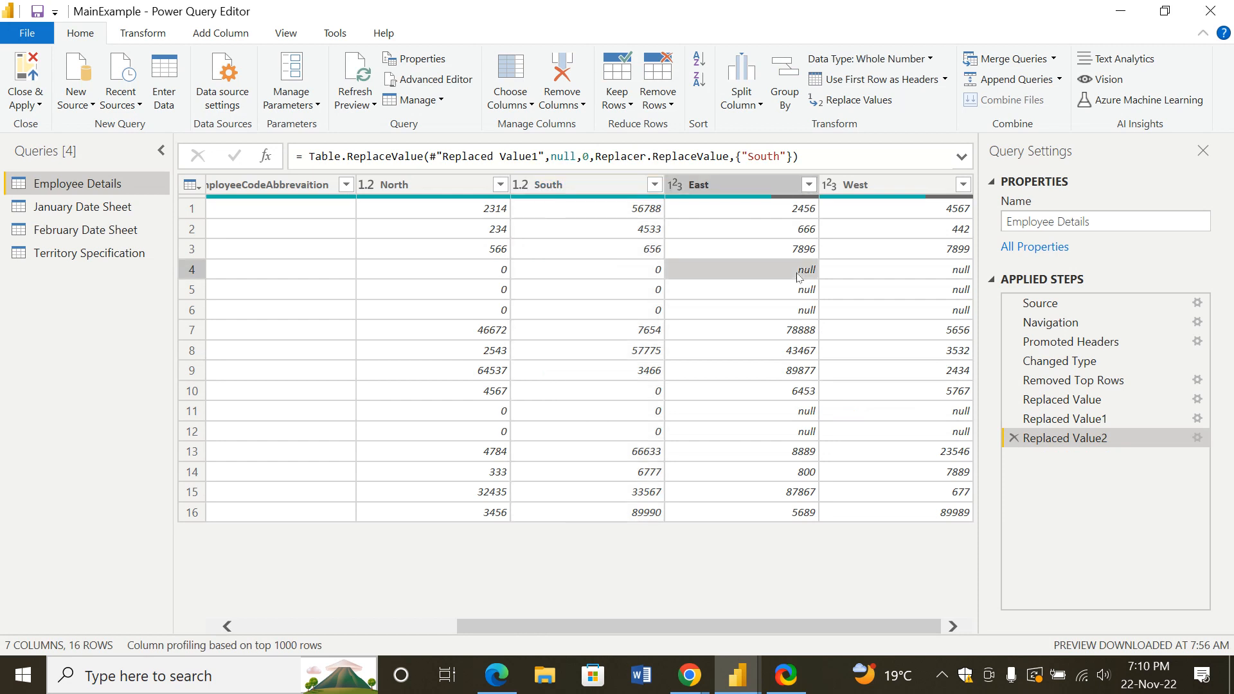
{"action": "right_click", "coordinate": [799, 276]}
{"action": "left_click", "coordinate": [816, 331]}
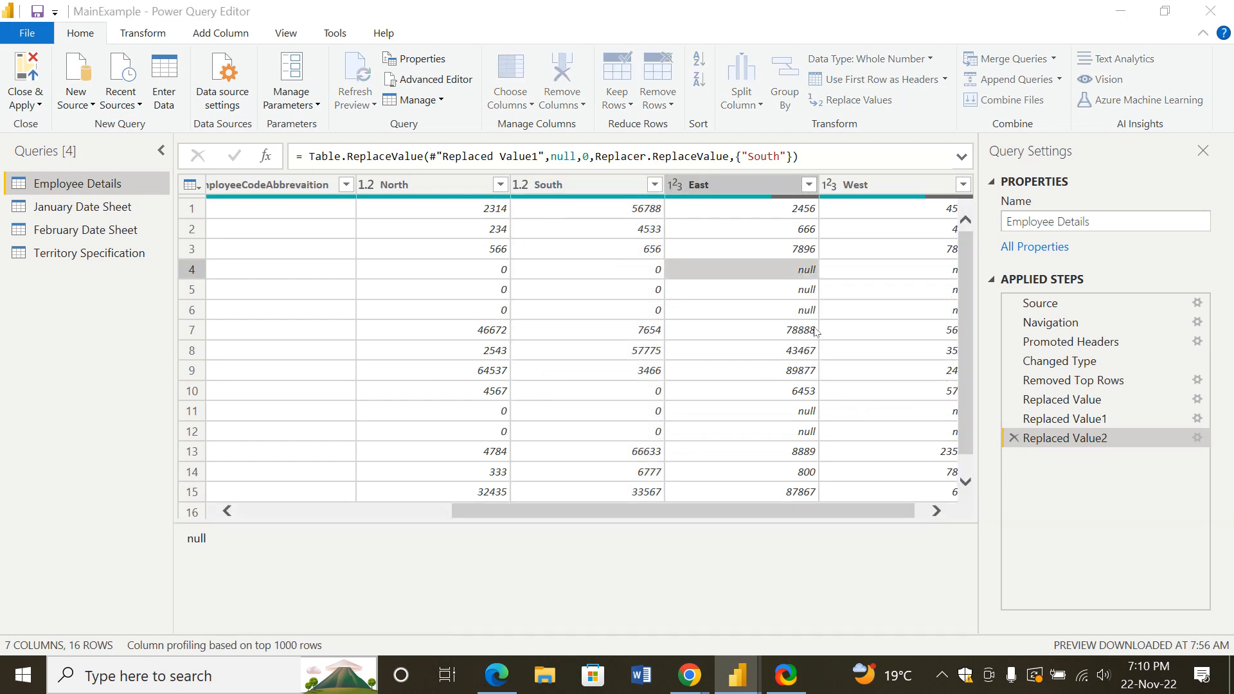
{"action": "type", "text": "0"}
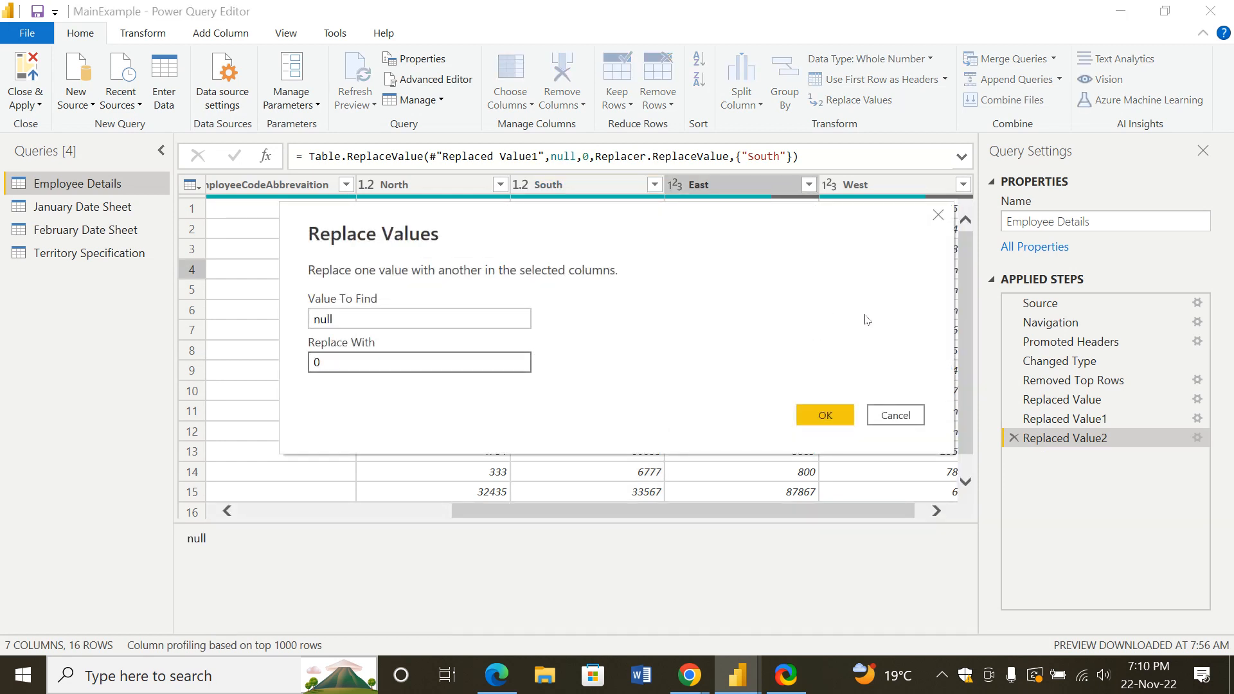
{"action": "left_click", "coordinate": [825, 415]}
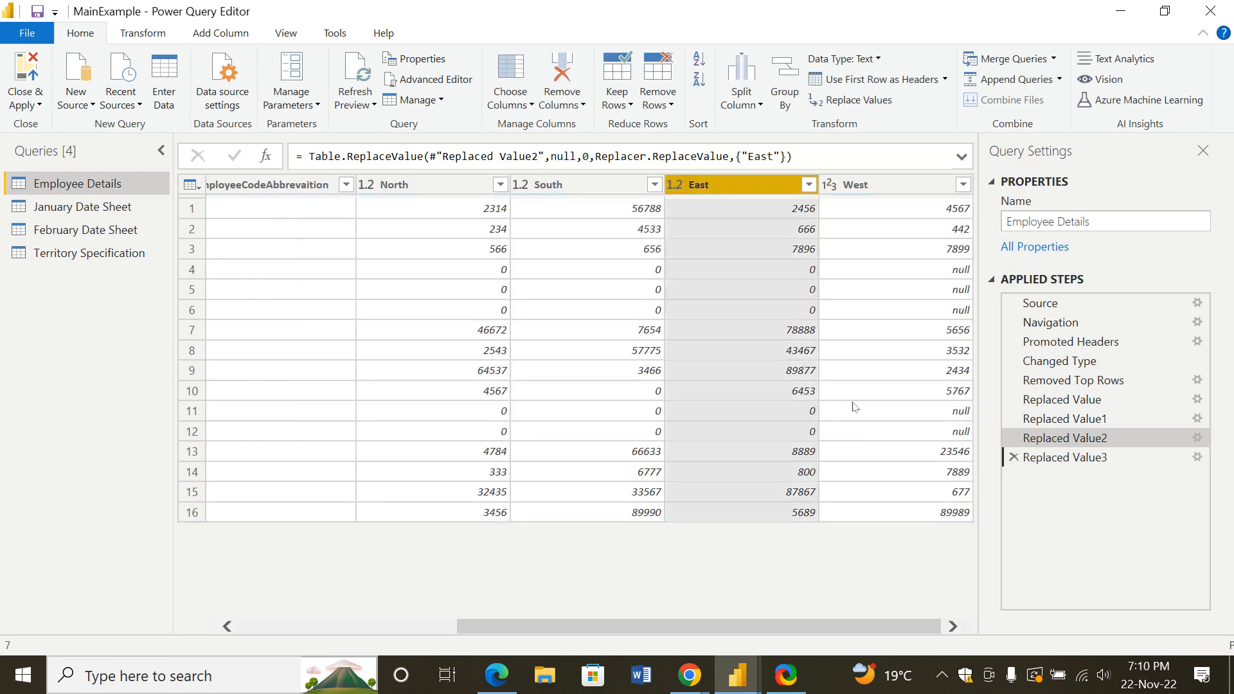
Replace the null values in the West column with 0
{"action": "right_click", "coordinate": [949, 278]}
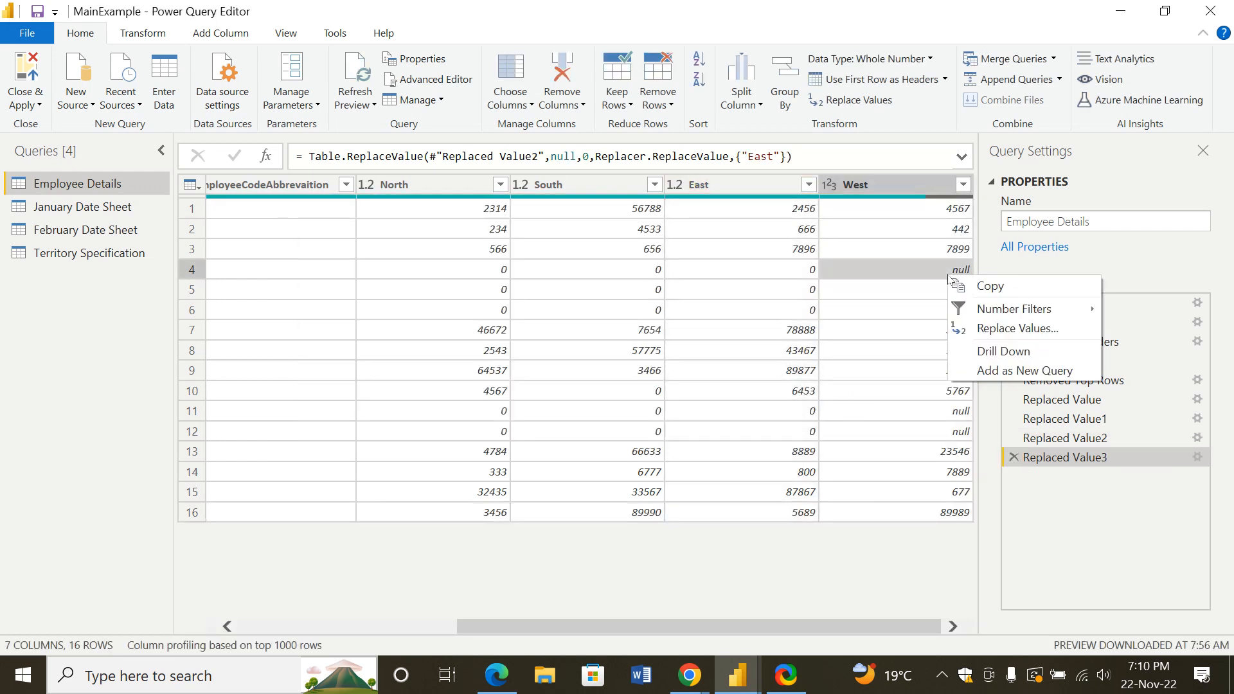
{"action": "left_click", "coordinate": [966, 328]}
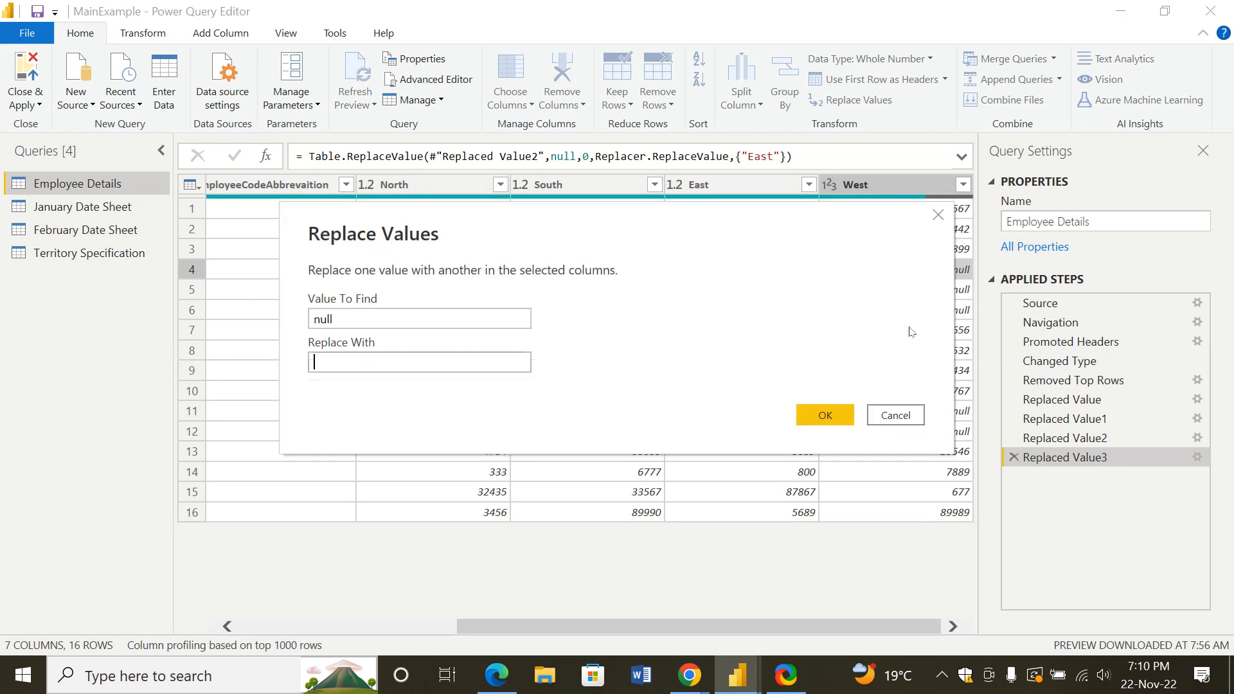
{"action": "type", "text": "0"}
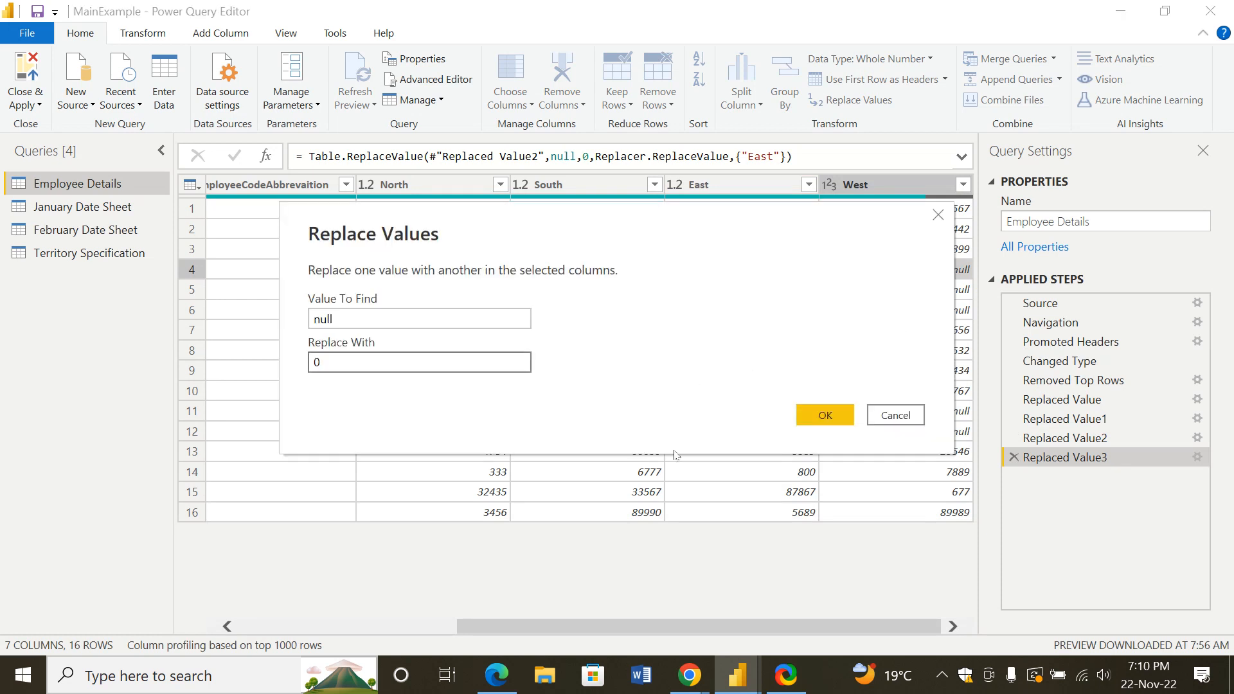
{"action": "left_click", "coordinate": [829, 415]}
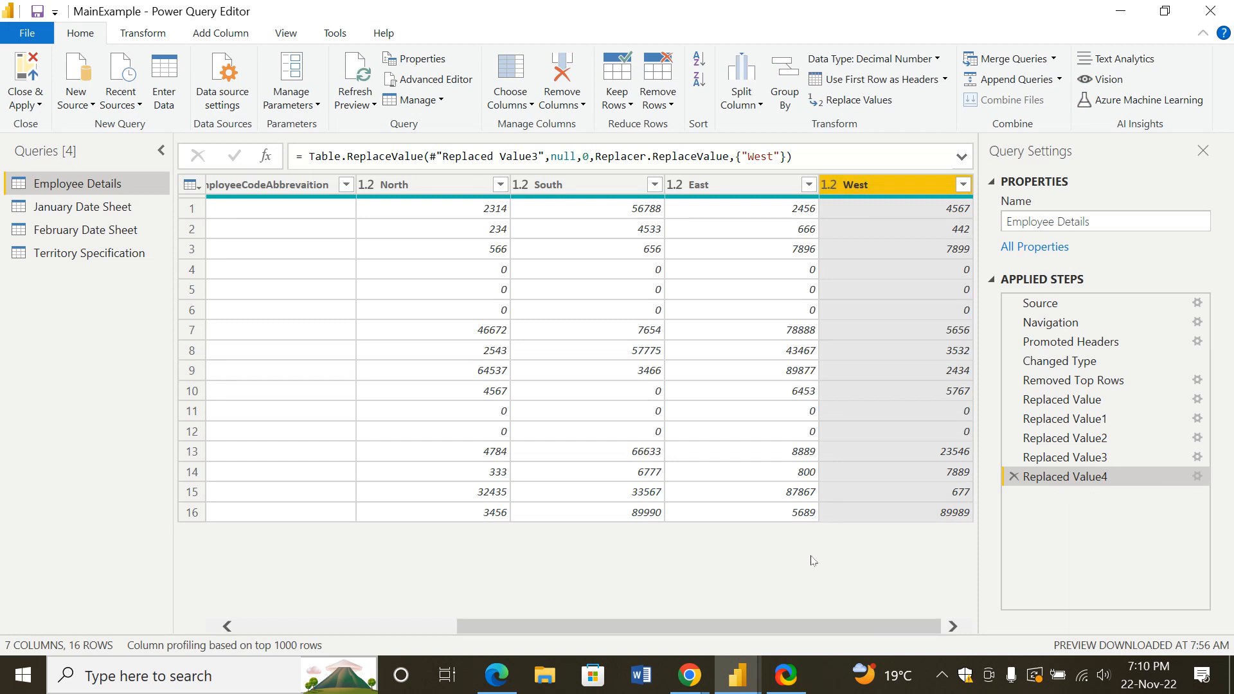
Replace the null values in the First Name column with 0
{"action": "left_click_drag", "start_coordinate": [772, 629], "coordinate": [276, 418]}
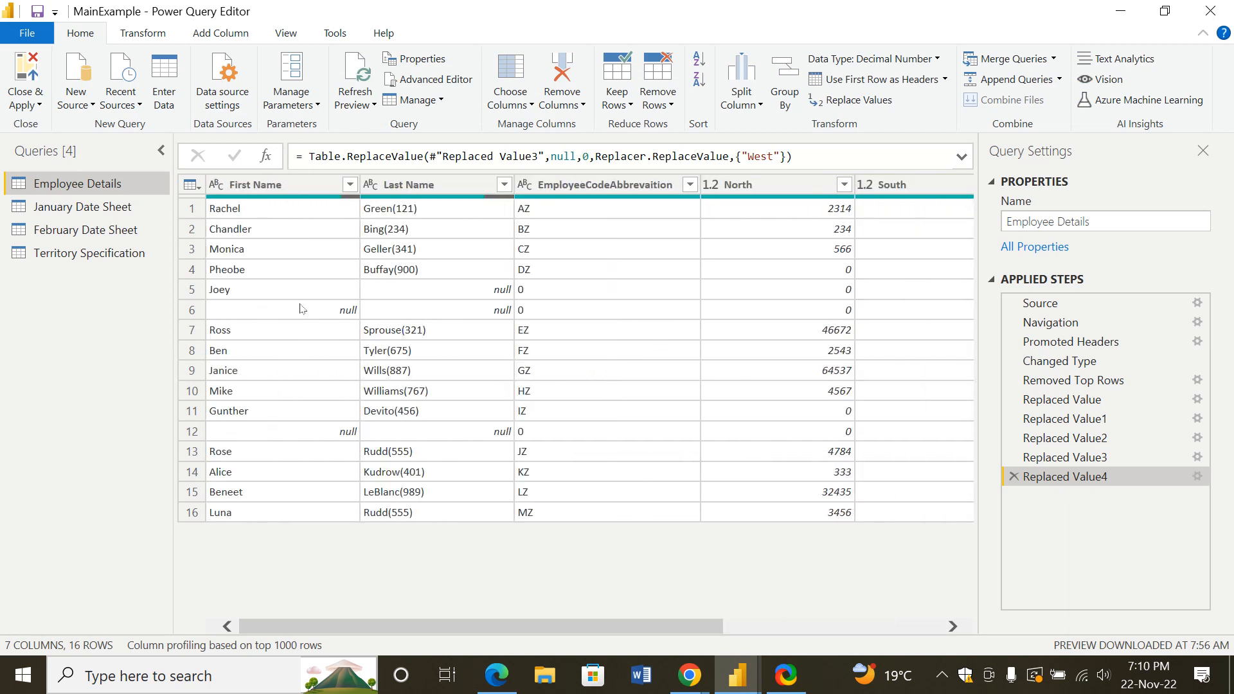
{"action": "left_click", "coordinate": [332, 307]}
{"action": "right_click", "coordinate": [332, 307]}
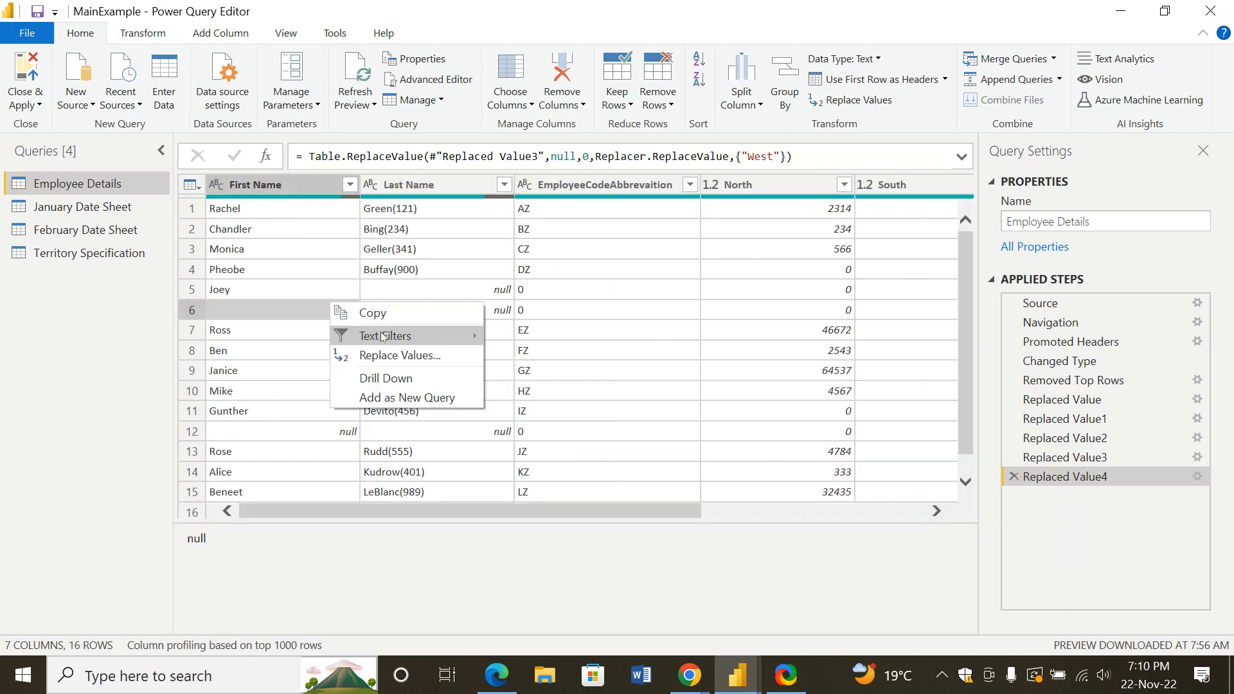
{"action": "left_click", "coordinate": [399, 356]}
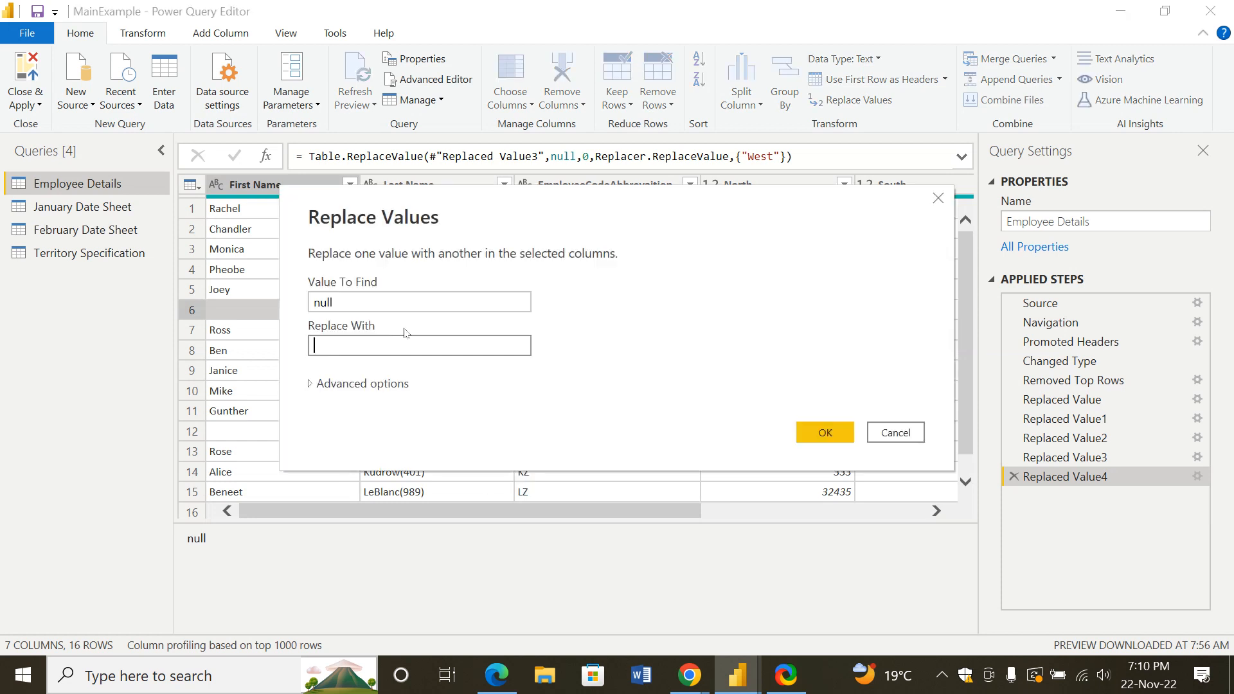
{"action": "type", "text": "0"}
{"action": "left_click", "coordinate": [825, 432]}
Replace the null values in the Last Name column with 0
{"action": "left_click", "coordinate": [488, 298]}
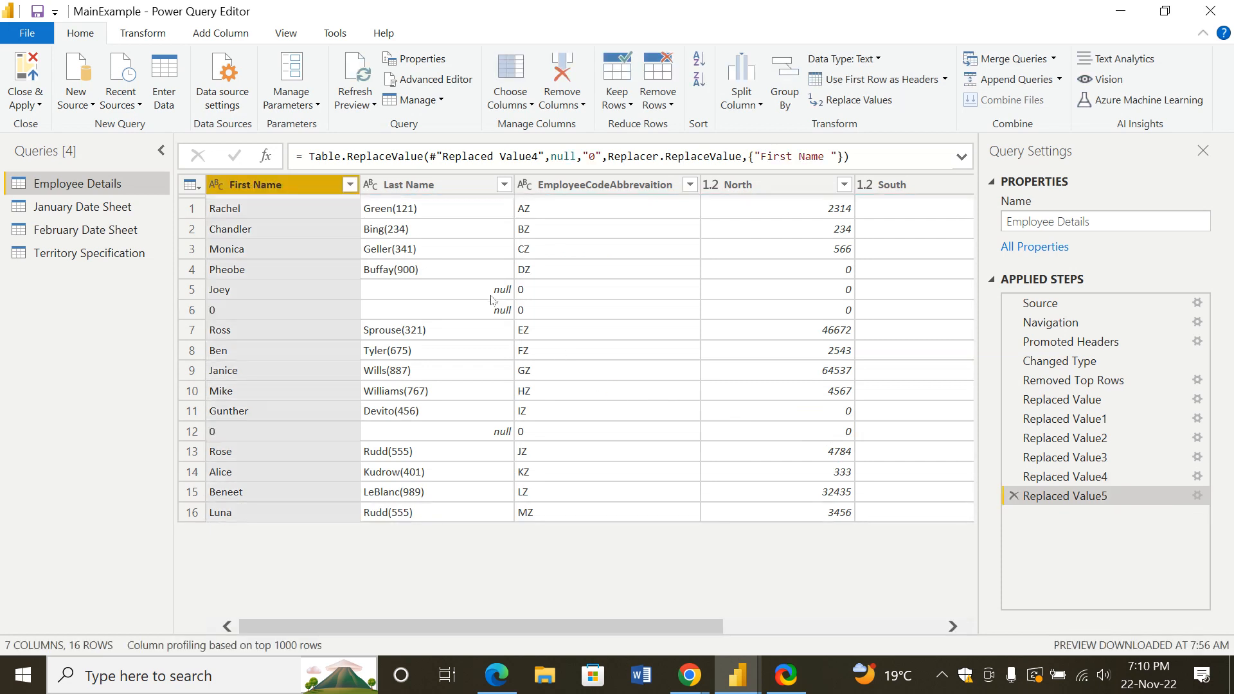
{"action": "right_click", "coordinate": [483, 301]}
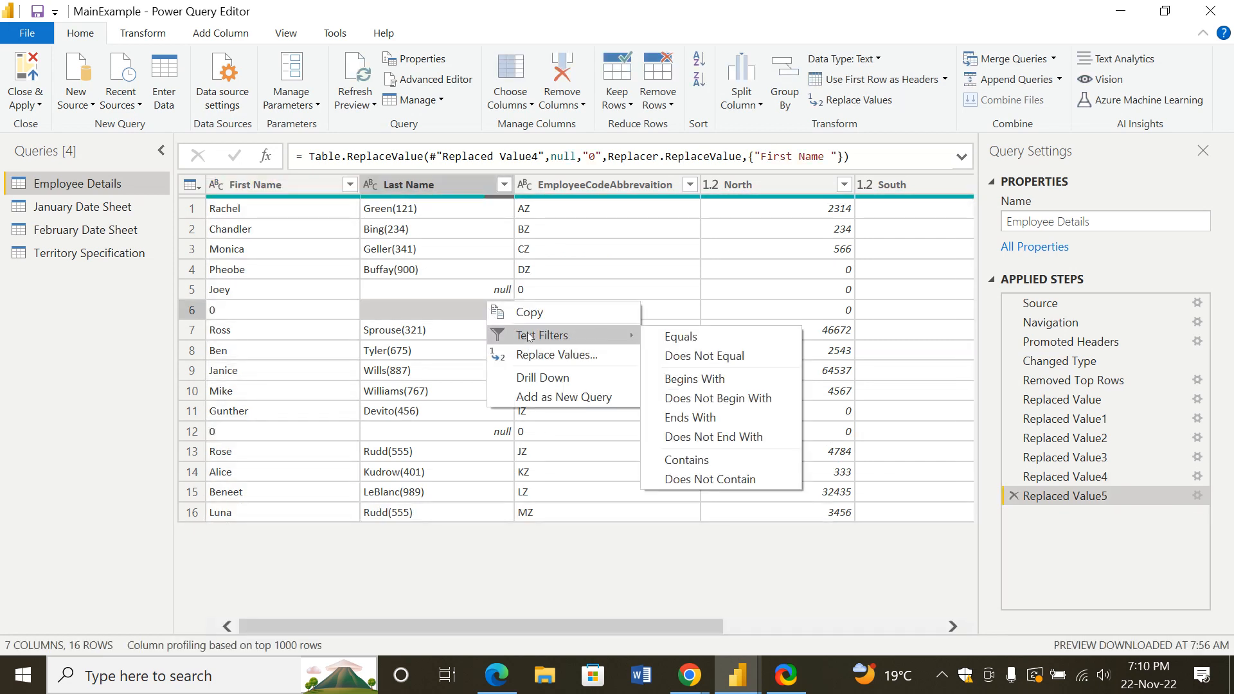
{"action": "left_click", "coordinate": [531, 354]}
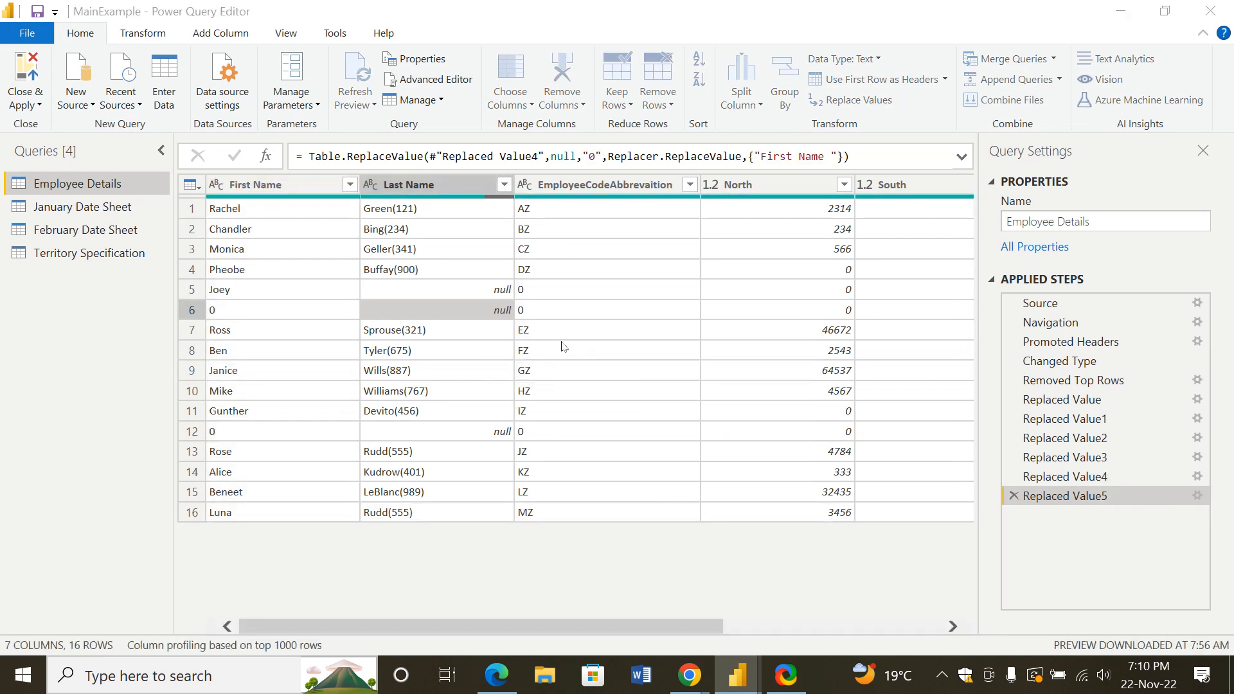
{"action": "type", "text": "0"}
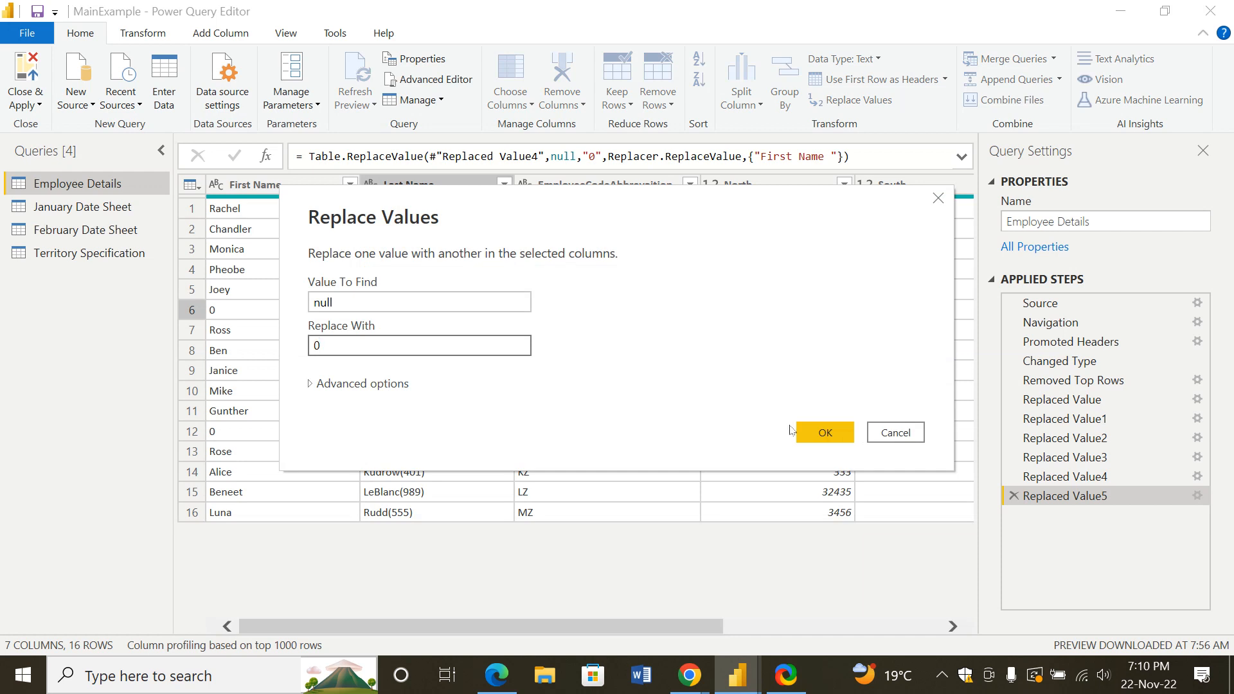
{"action": "left_click", "coordinate": [817, 434]}
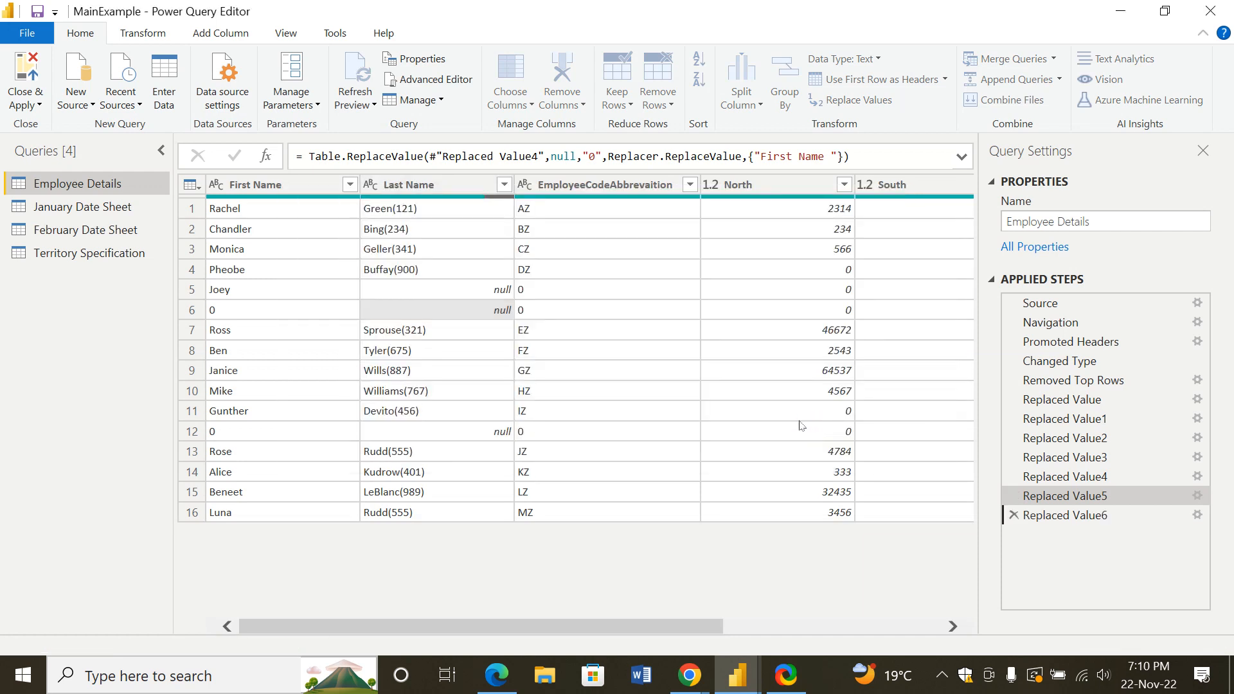
{"action": "left_click", "coordinate": [754, 391]}
{"action": "left_click_drag", "start_coordinate": [687, 511], "coordinate": [411, 463]}
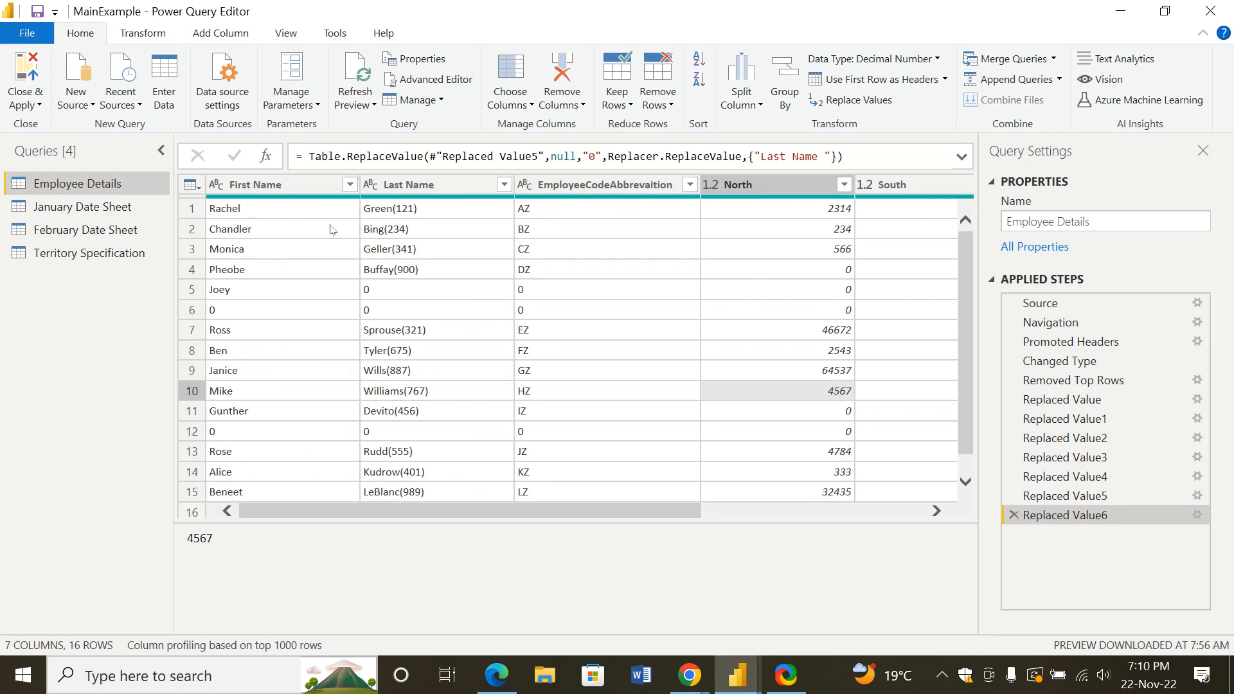
{"action": "left_click_drag", "start_coordinate": [1072, 496], "coordinate": [1081, 526]}
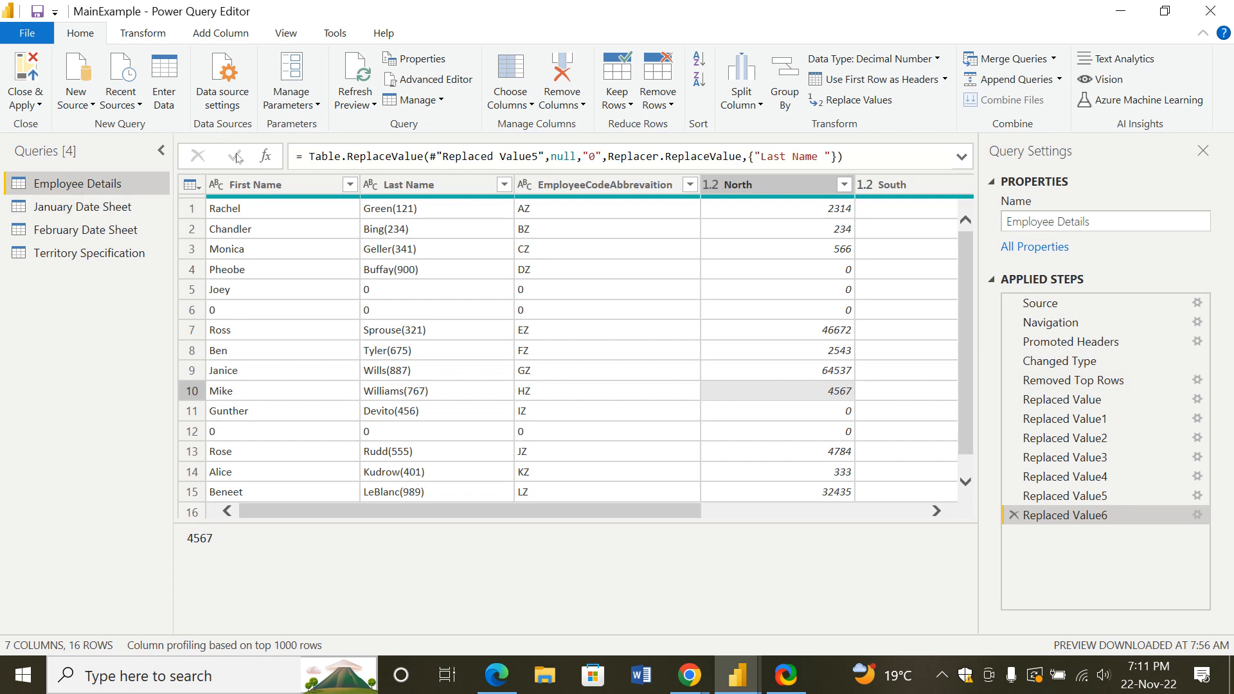
{"action": "left_click", "coordinate": [355, 186]}
{"action": "left_click", "coordinate": [352, 185]}
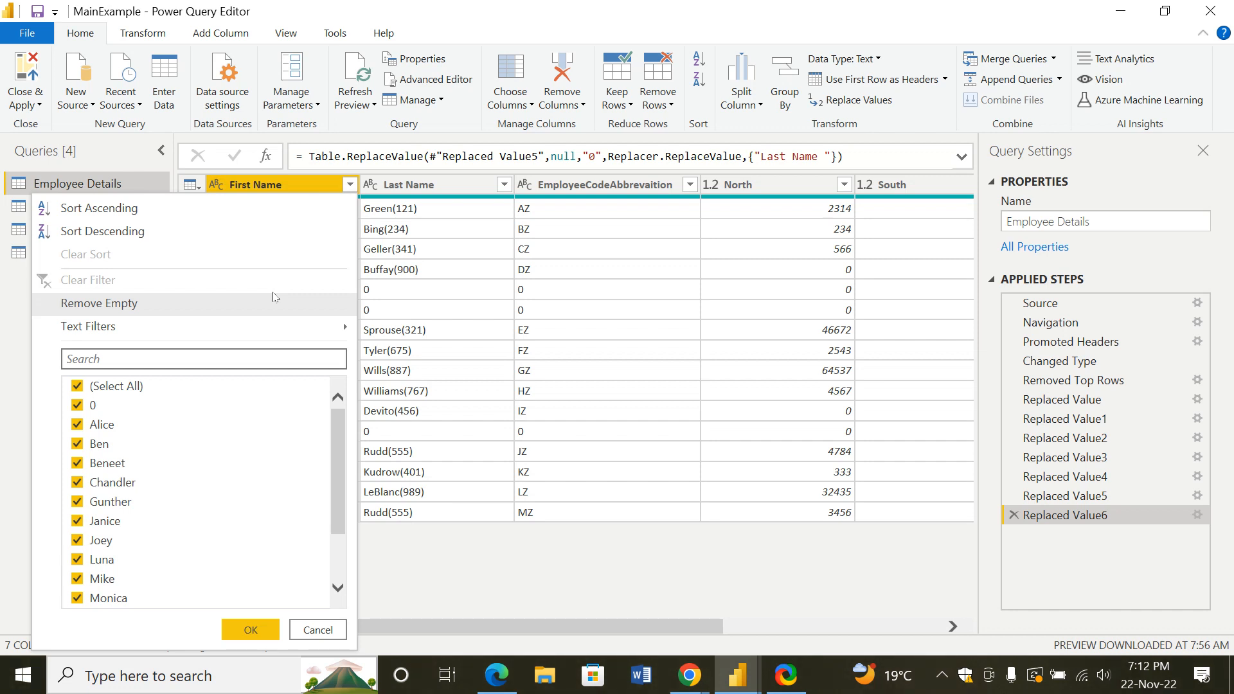
{"action": "left_click", "coordinate": [76, 406]}
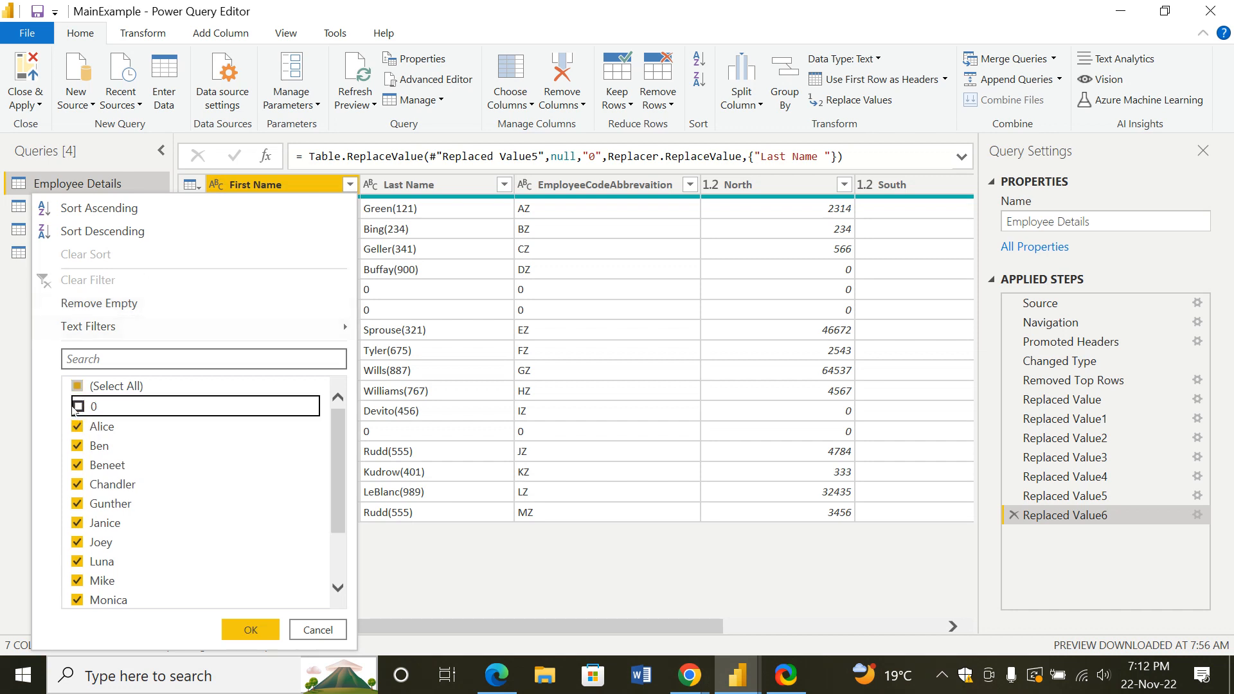
{"action": "left_click", "coordinate": [77, 543]}
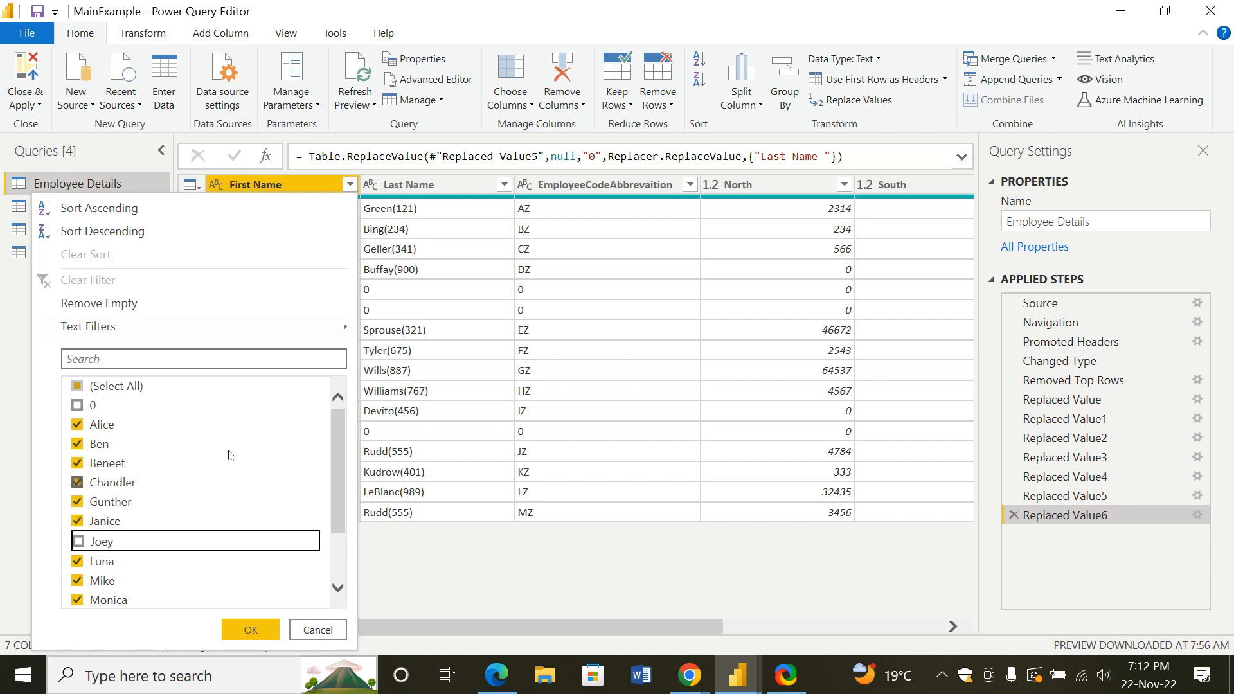
{"action": "left_click", "coordinate": [611, 627]}
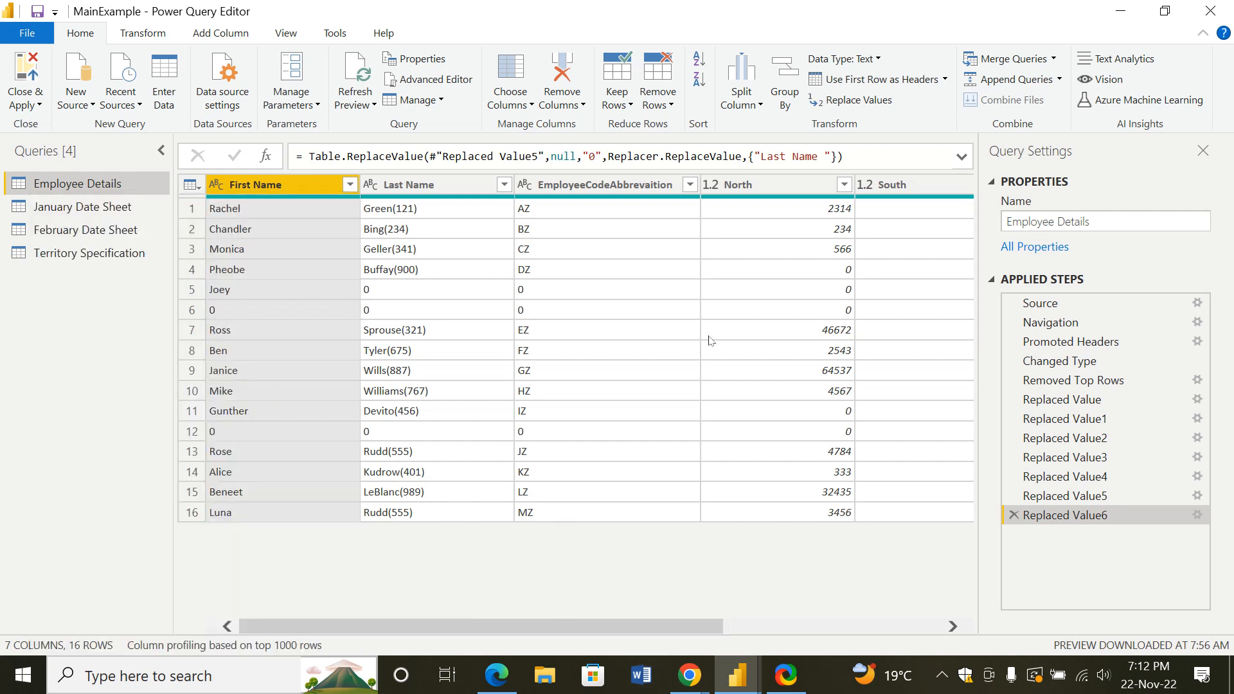
Filter the First Name column to exclude the 0 entry and the three named employees whose North value is 0
{"action": "left_click", "coordinate": [349, 184]}
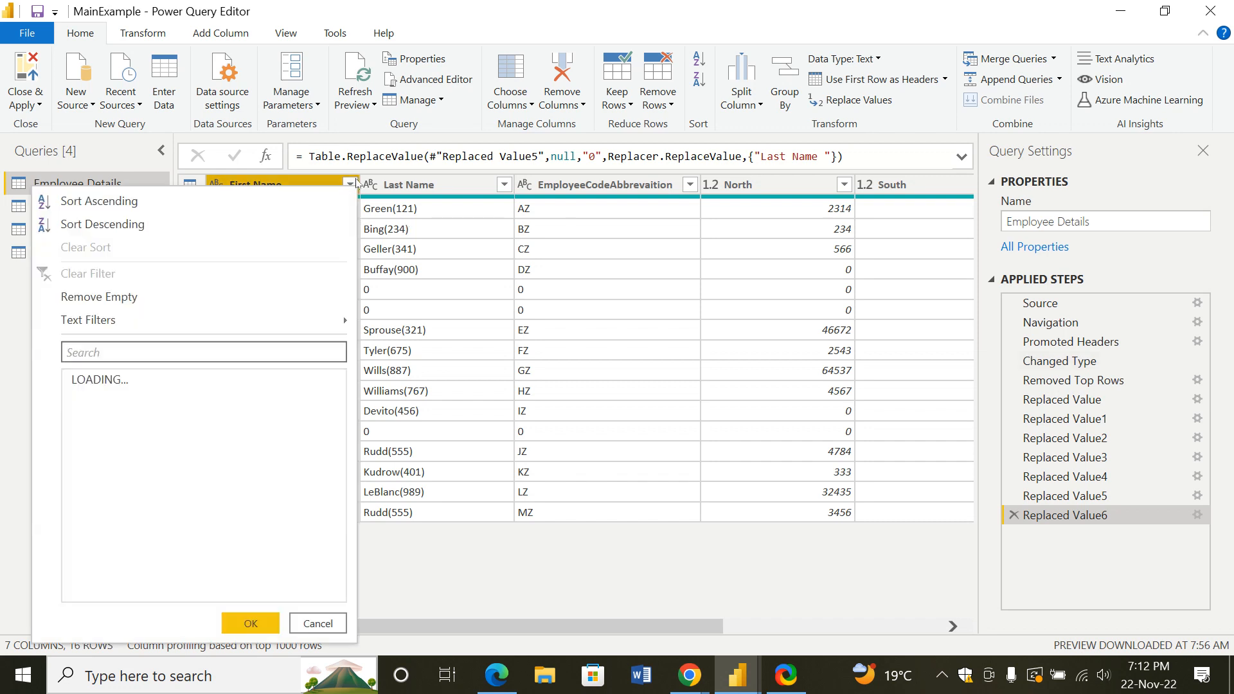
{"action": "left_click", "coordinate": [78, 399]}
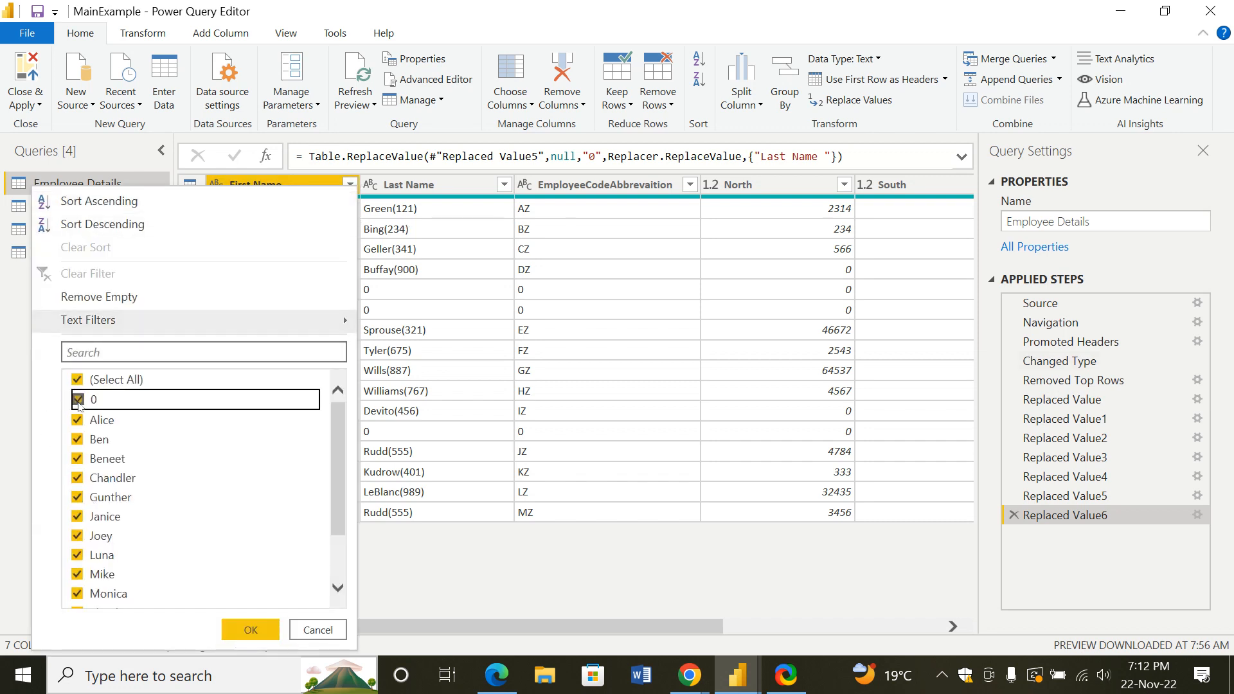
{"action": "left_click", "coordinate": [77, 535]}
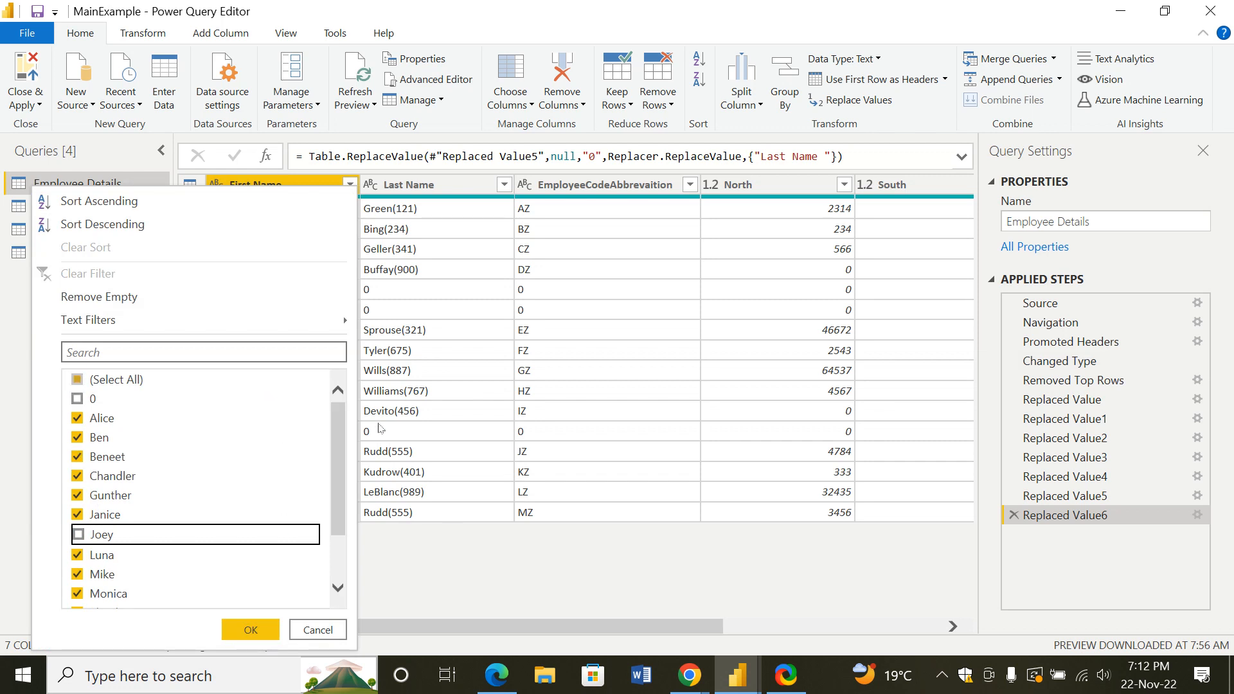
{"action": "scroll", "coordinate": [341, 460], "scroll_direction": "down", "scroll_amount": 2}
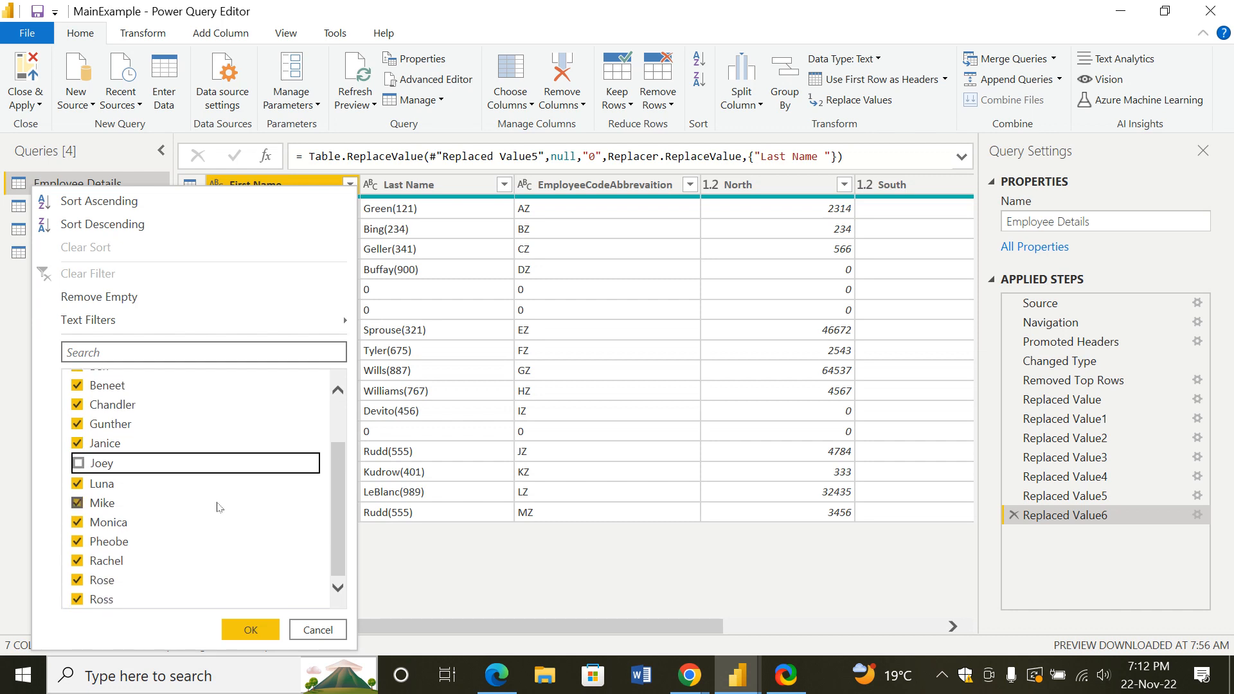
{"action": "left_click", "coordinate": [100, 542]}
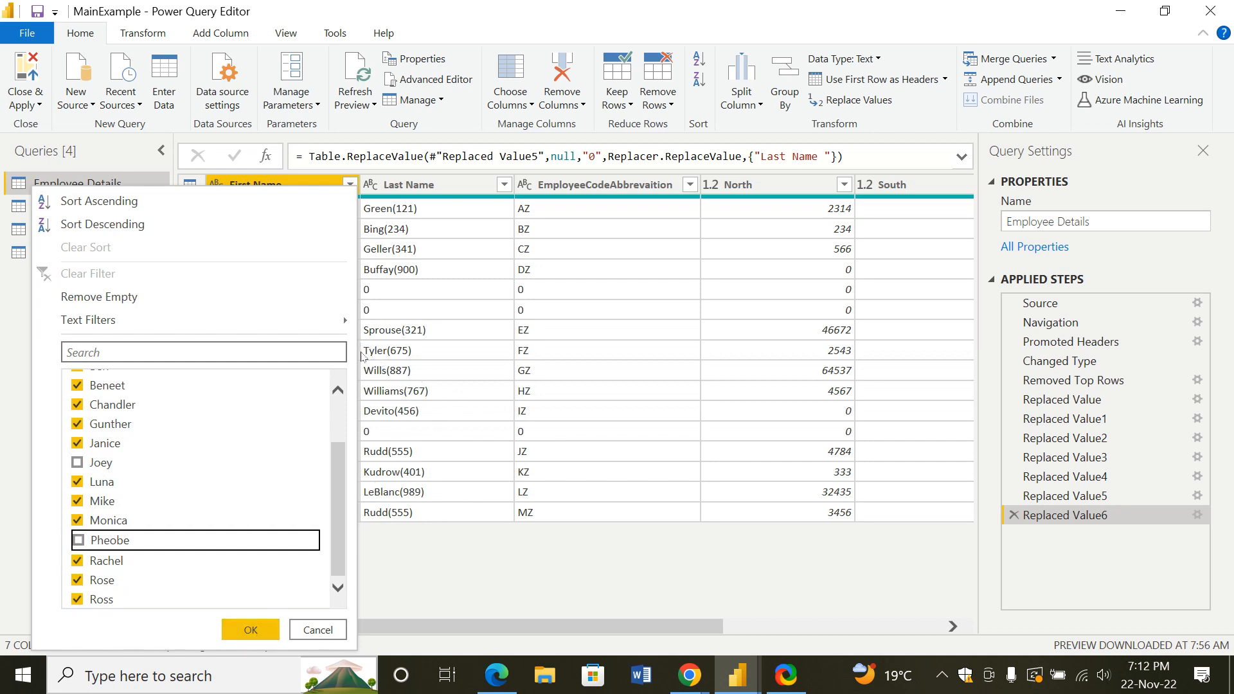
{"action": "left_click", "coordinate": [78, 426]}
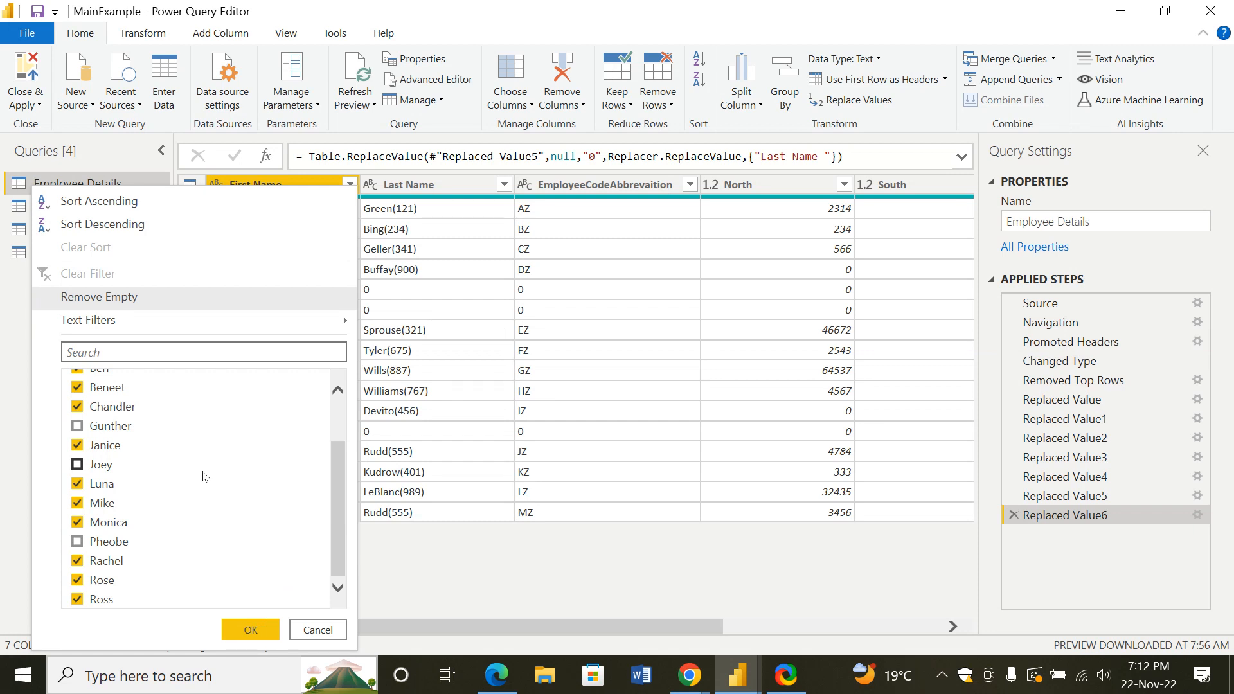
{"action": "left_click", "coordinate": [233, 633]}
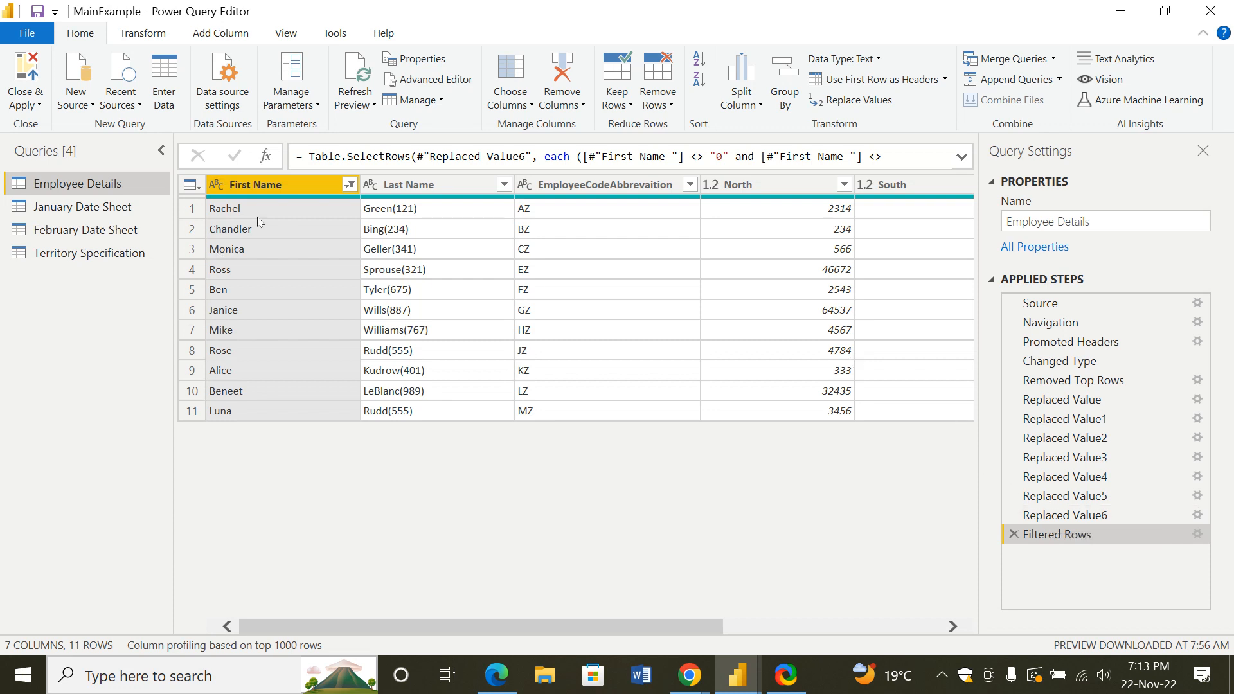
Rename the First Name column without its trailing space and rename the EmployeeCodeAbbrevaition column as Employee Code
{"action": "double_click", "coordinate": [281, 186]}
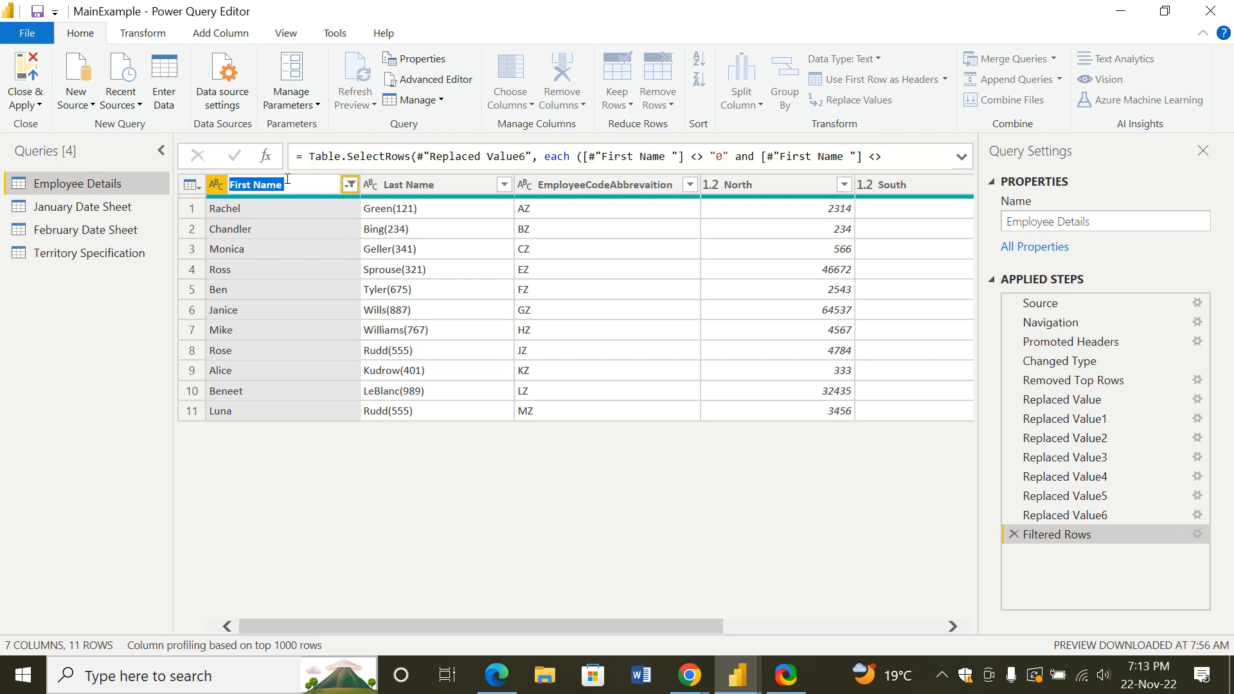
{"action": "left_click", "coordinate": [288, 207]}
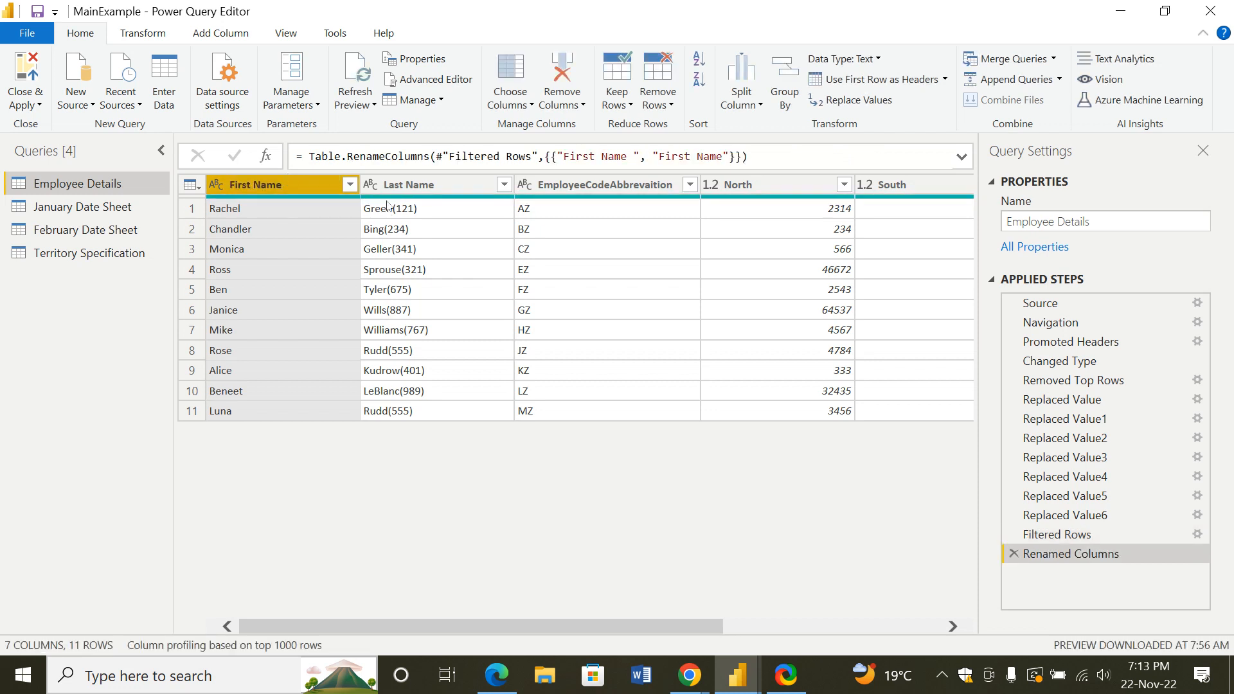
{"action": "left_click", "coordinate": [574, 185]}
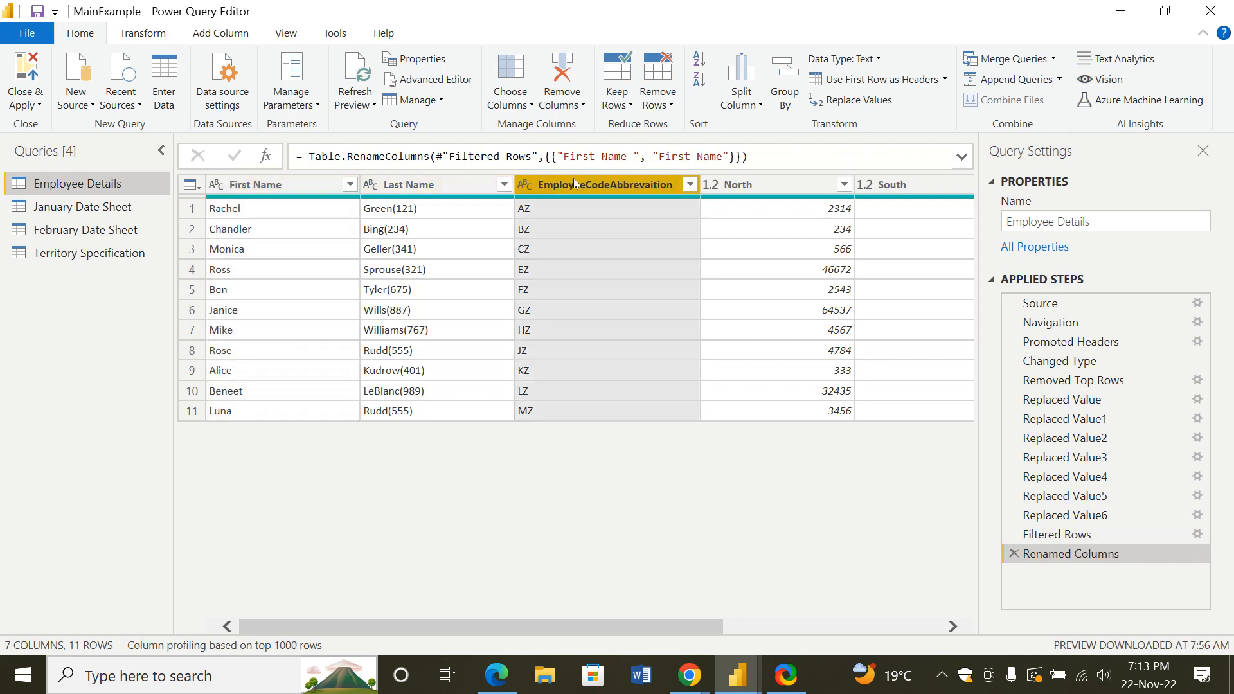
{"action": "right_click", "coordinate": [574, 184]}
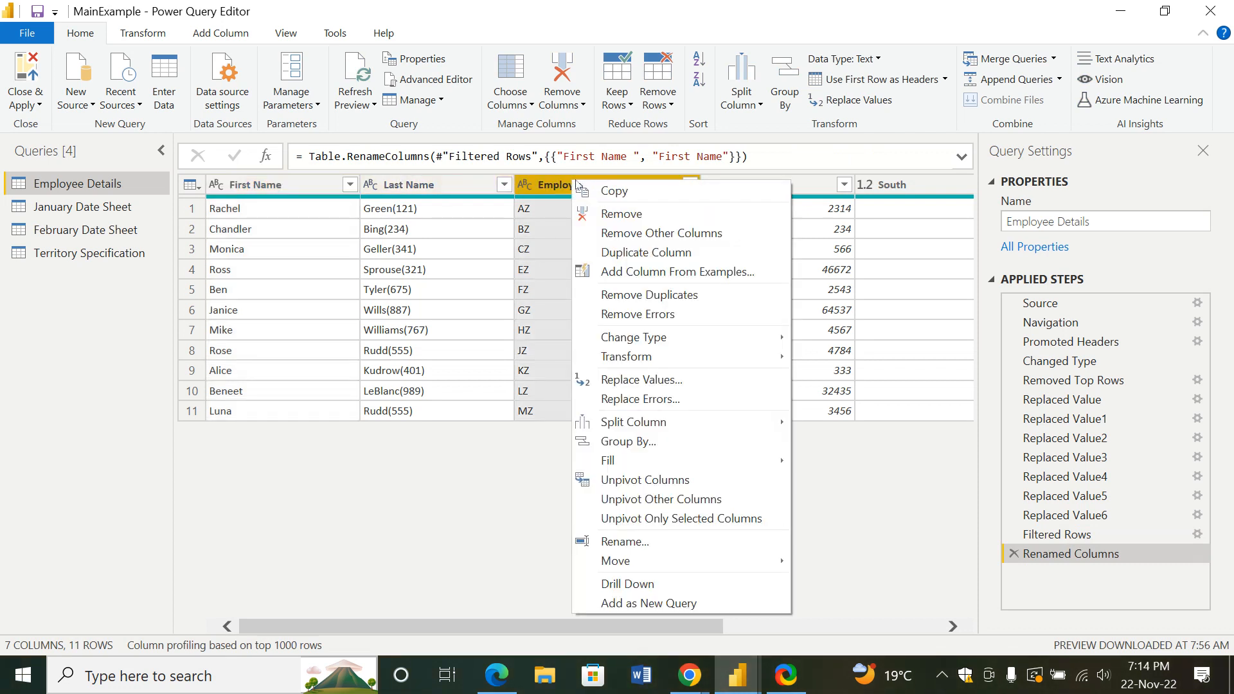
{"action": "left_click", "coordinate": [558, 186]}
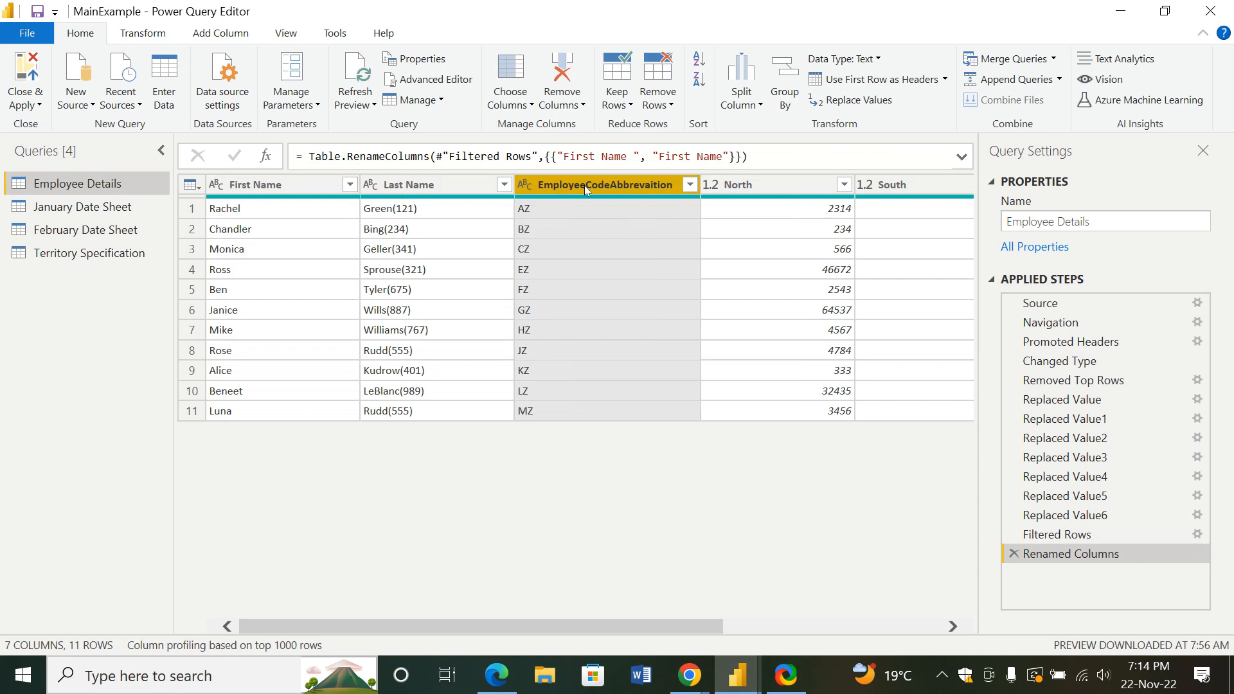
{"action": "double_click", "coordinate": [584, 185]}
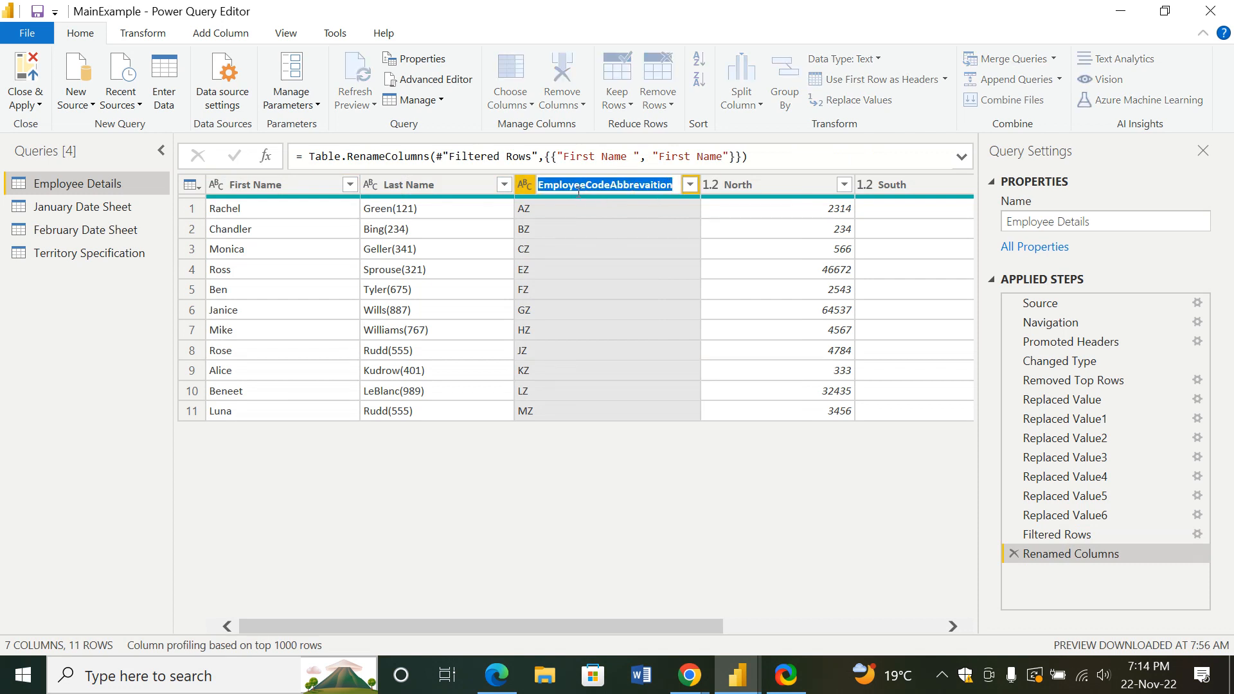
{"action": "left_click", "coordinate": [587, 188]}
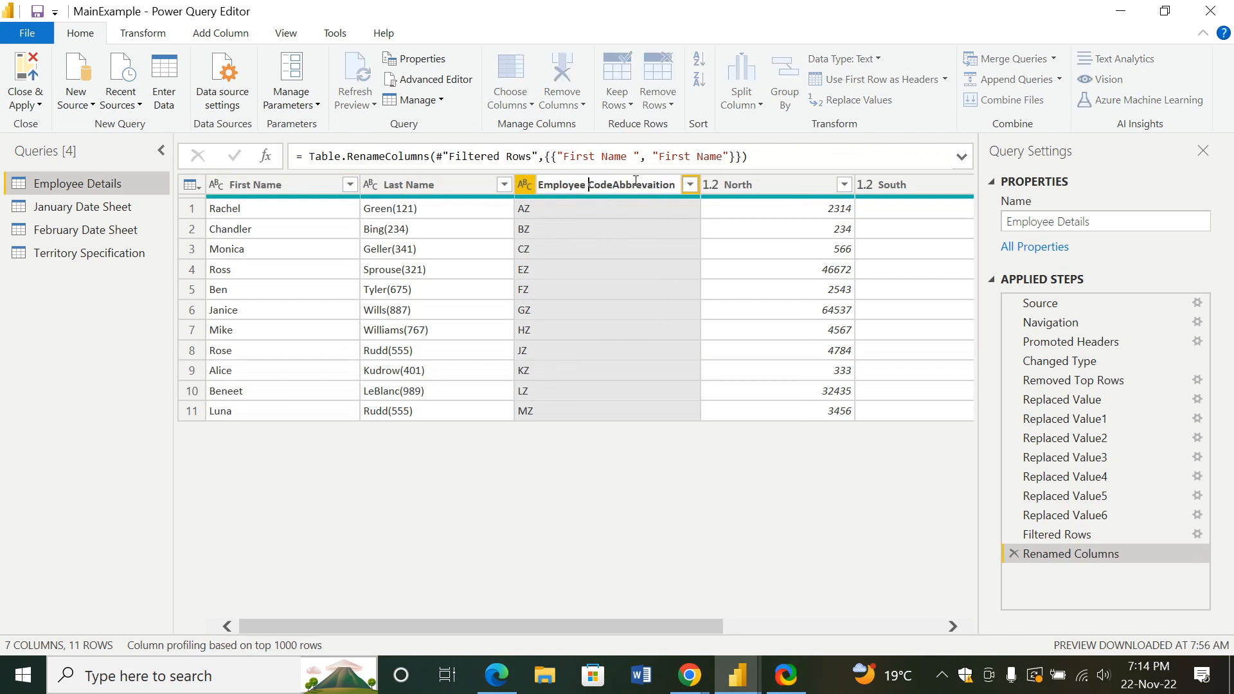
{"action": "left_click_drag", "start_coordinate": [672, 185], "coordinate": [613, 183]}
{"action": "key", "text": "BackSpace"}
{"action": "key", "text": "Return"}
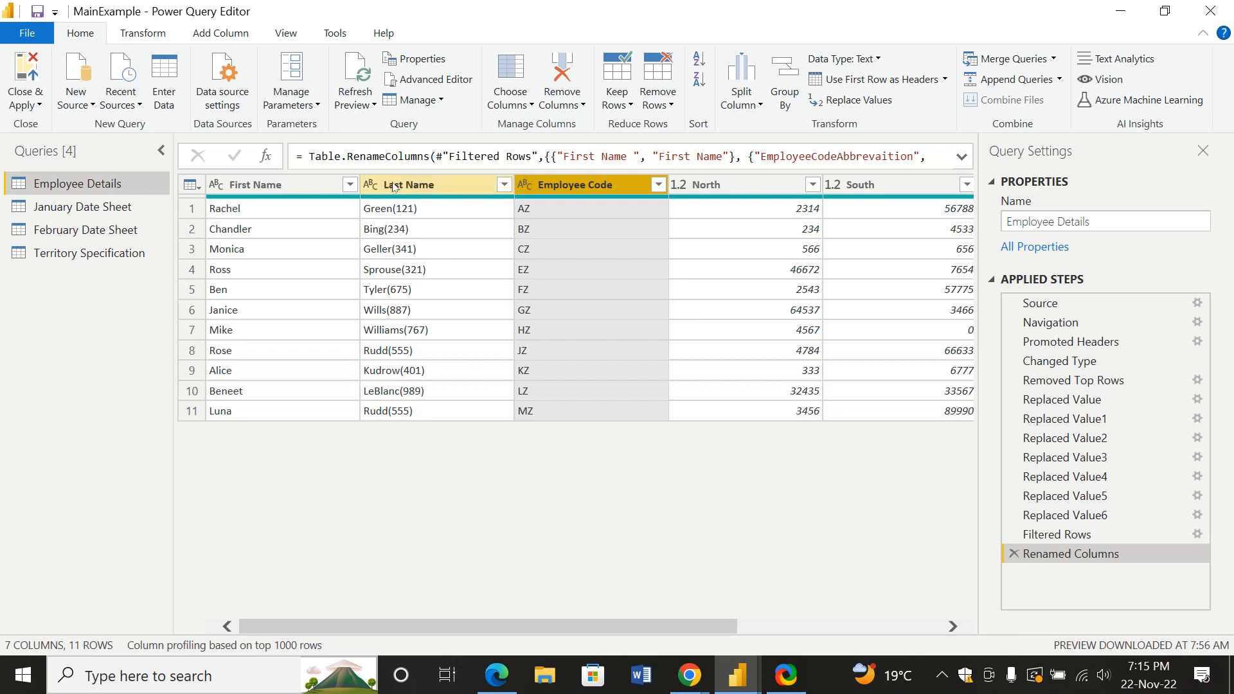
Set up a split of the Last Name column by a custom delimiter
{"action": "right_click", "coordinate": [505, 185]}
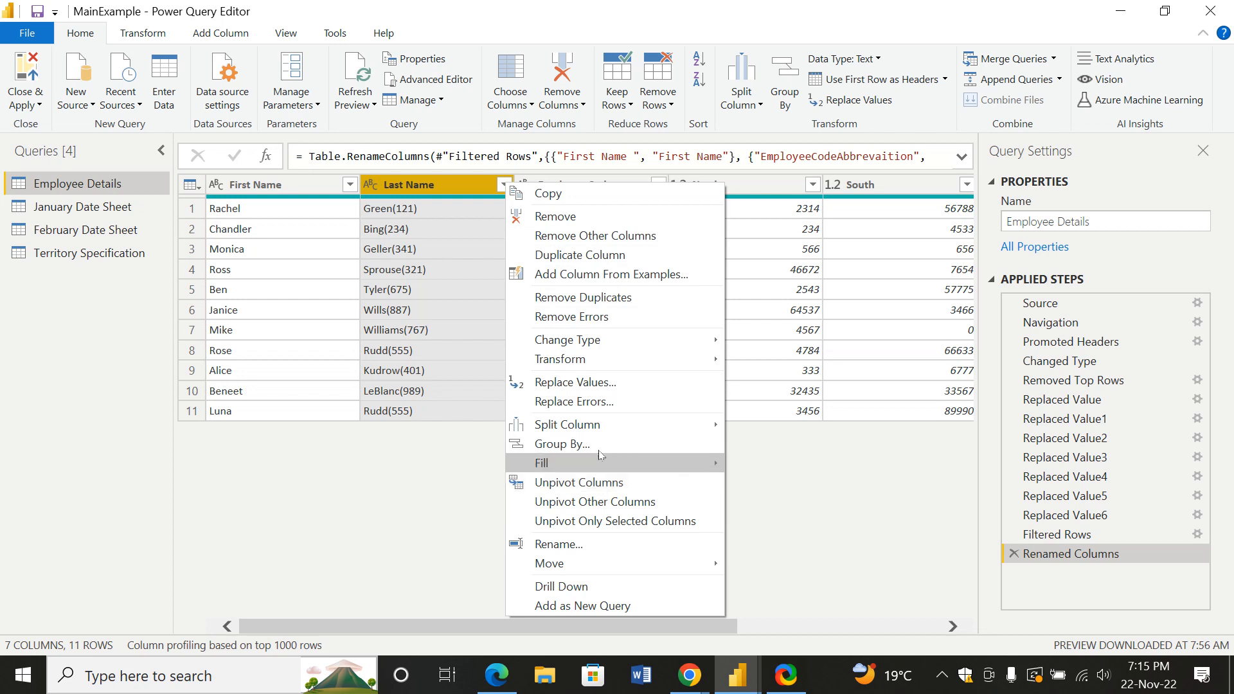
{"action": "mouse_move", "coordinate": [599, 432]}
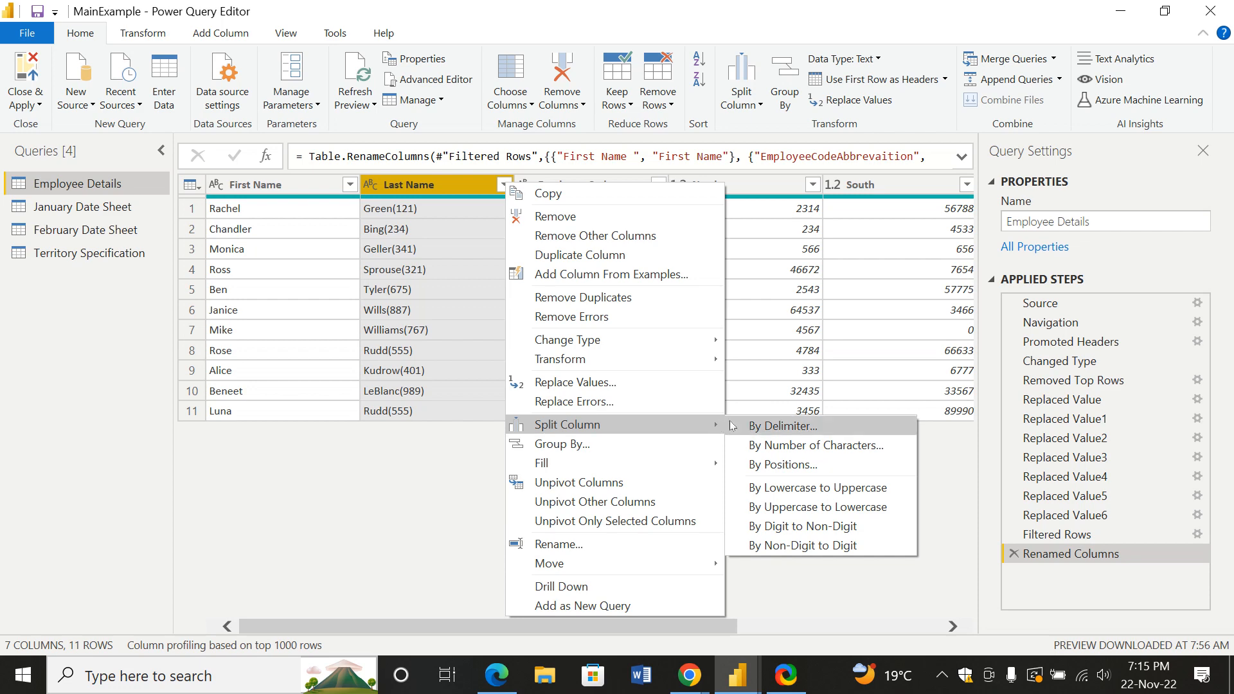
{"action": "left_click", "coordinate": [774, 427]}
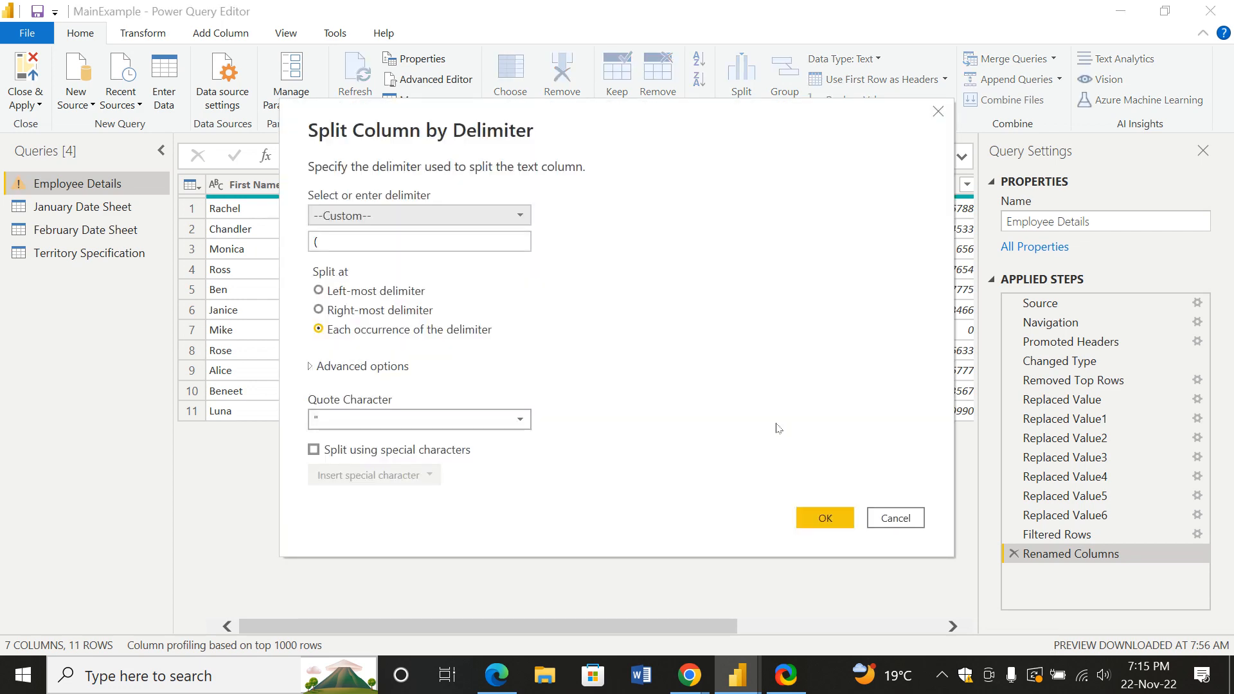
{"action": "left_click", "coordinate": [441, 216]}
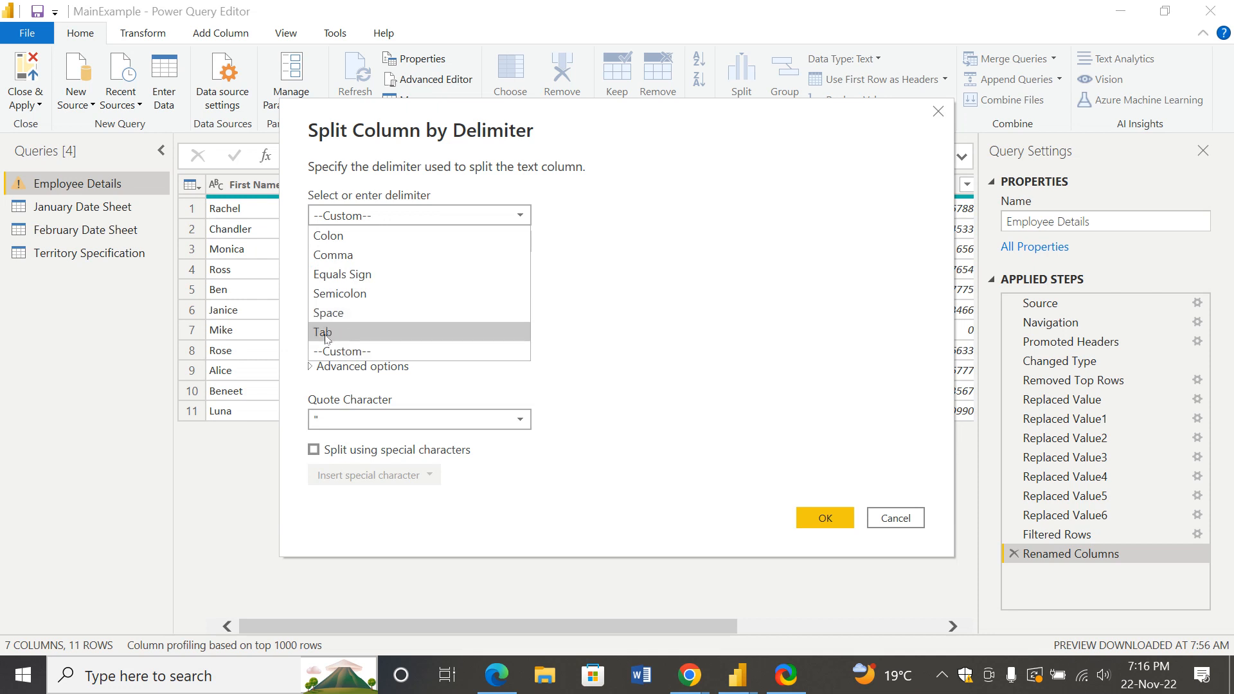
{"action": "left_click", "coordinate": [364, 354]}
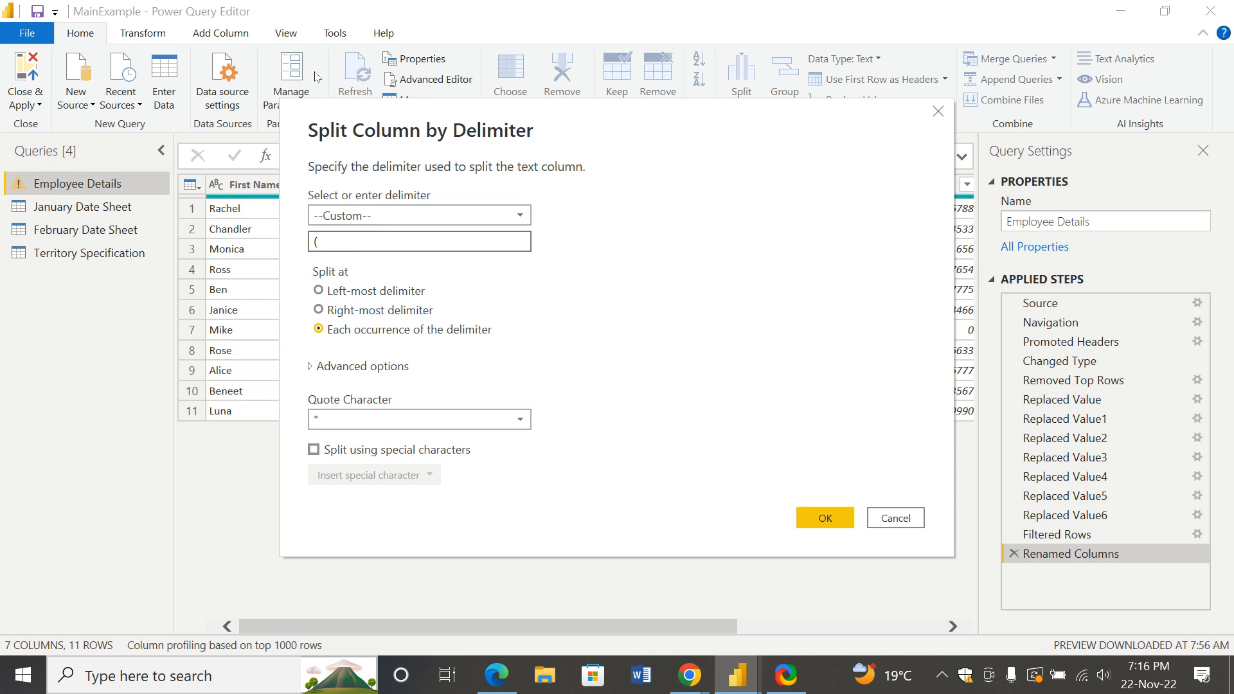
Try a hyphen as the custom delimiter and change it back to an opening parenthesis
{"action": "key", "text": "BackSpace"}
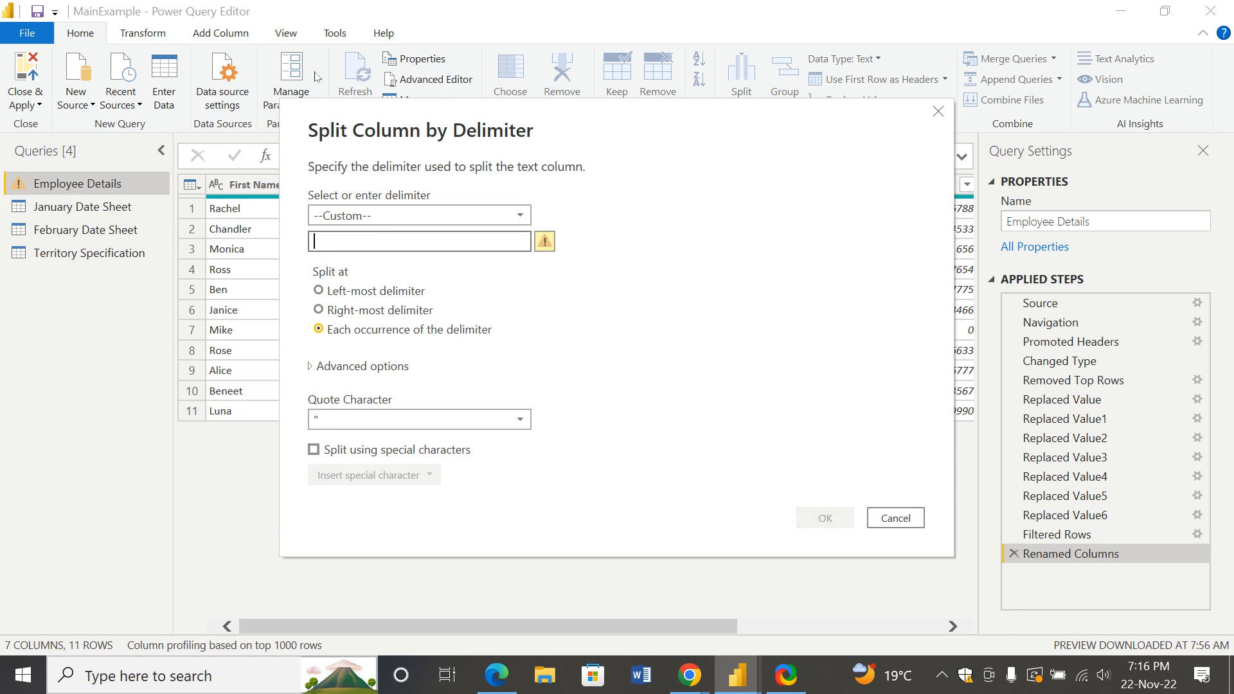
{"action": "type", "text": "-"}
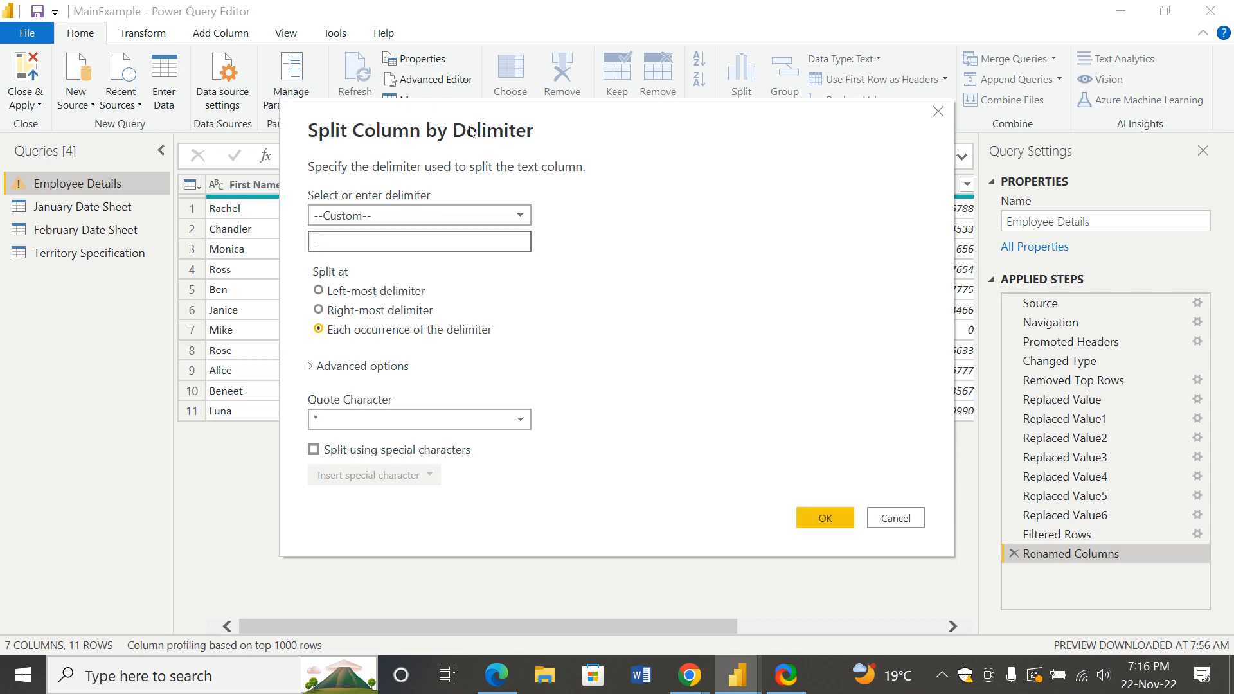
{"action": "left_click", "coordinate": [522, 221]}
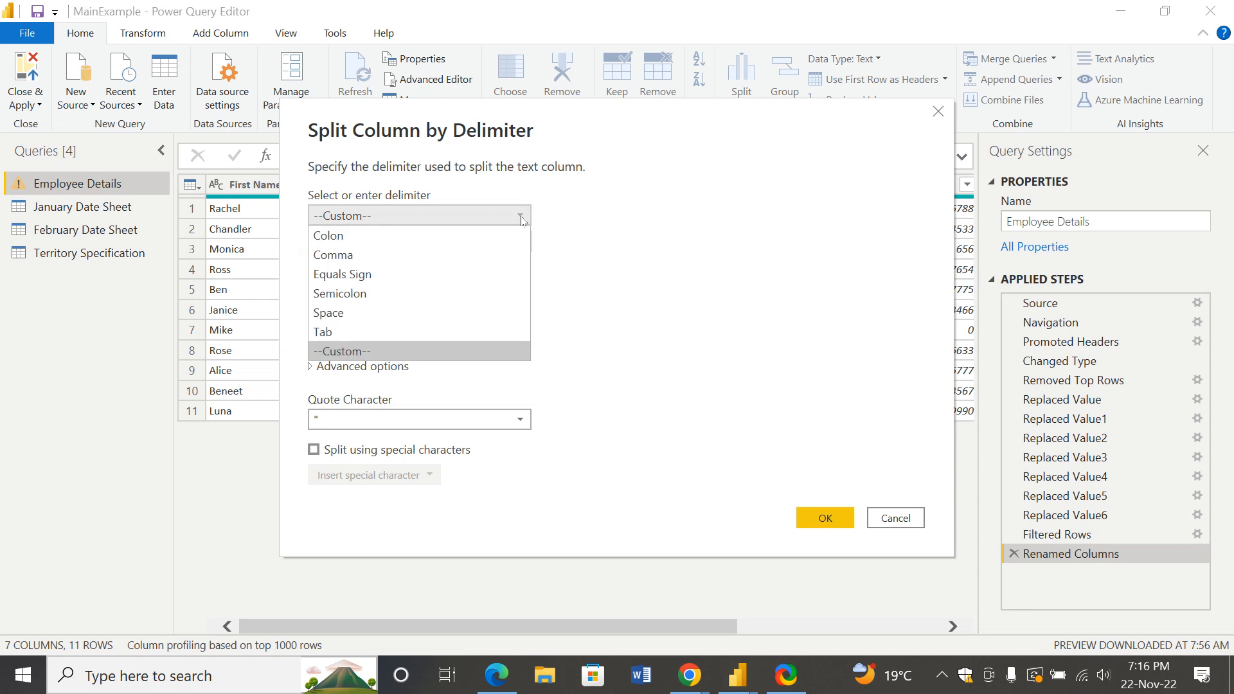
{"action": "left_click", "coordinate": [553, 264]}
{"action": "left_click", "coordinate": [383, 239]}
{"action": "key", "text": "BackSpace"}
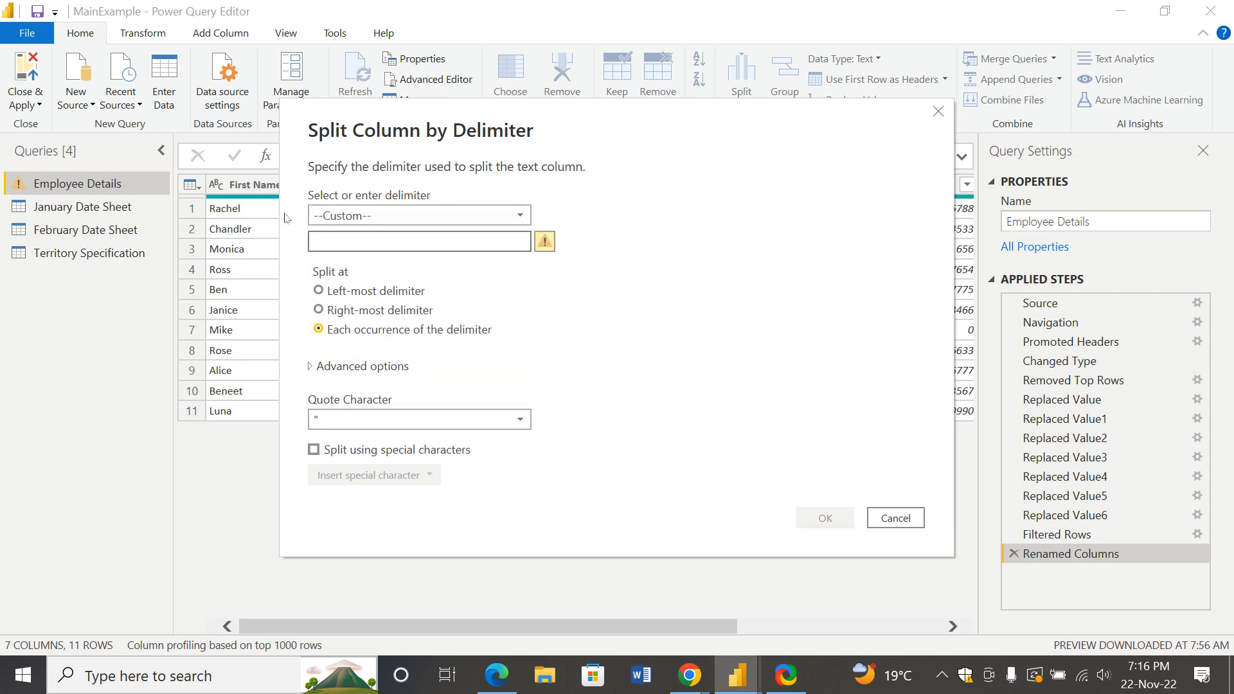
{"action": "type", "text": "("}
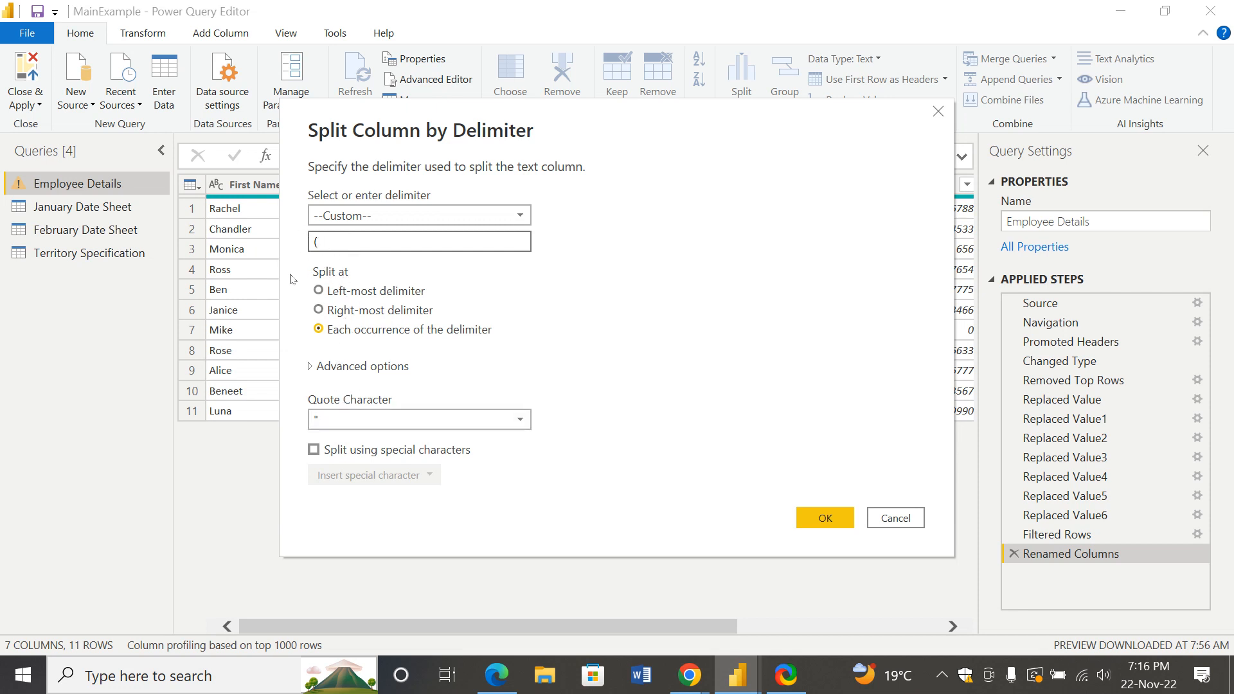
Set the quote character to None and split the Last Name column at each occurrence of "("
{"action": "left_click", "coordinate": [384, 416]}
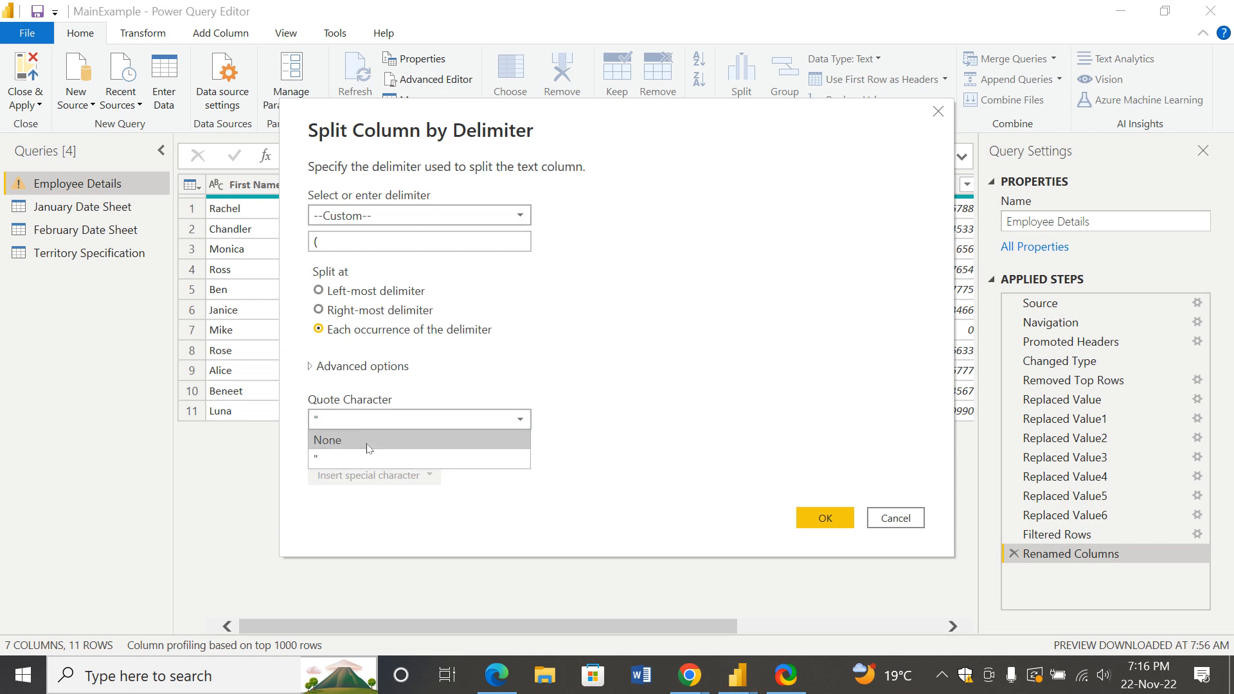
{"action": "left_click", "coordinate": [370, 457]}
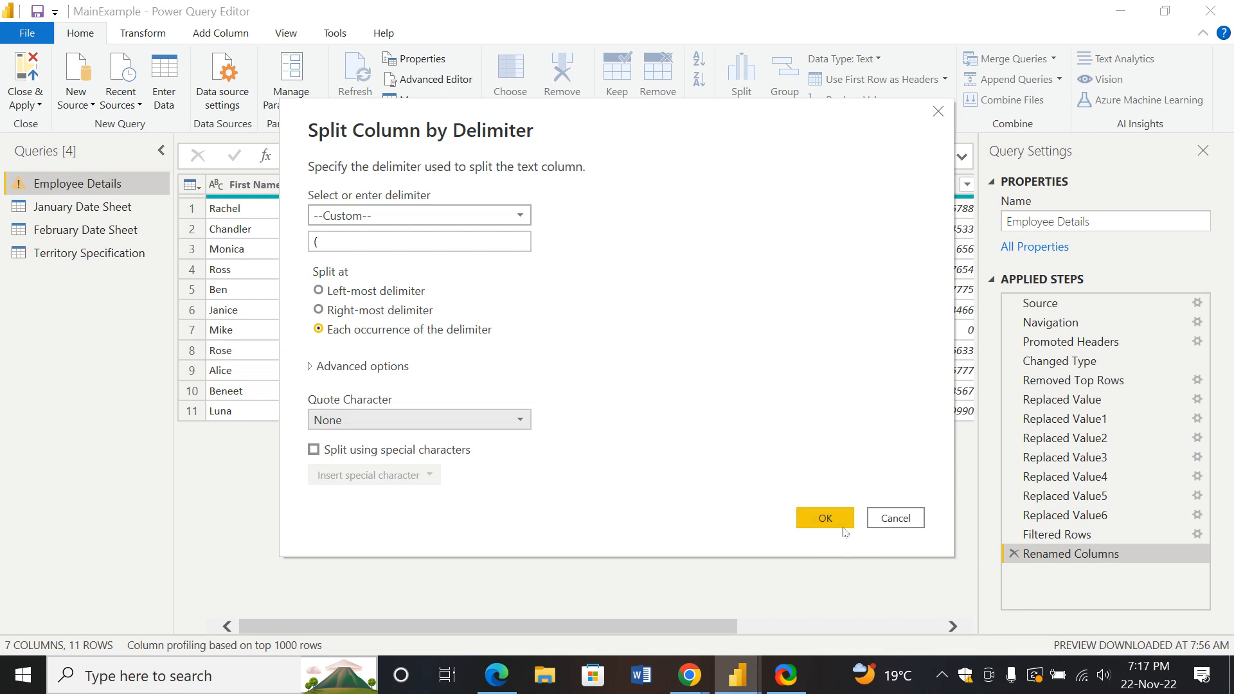
{"action": "left_click", "coordinate": [826, 518]}
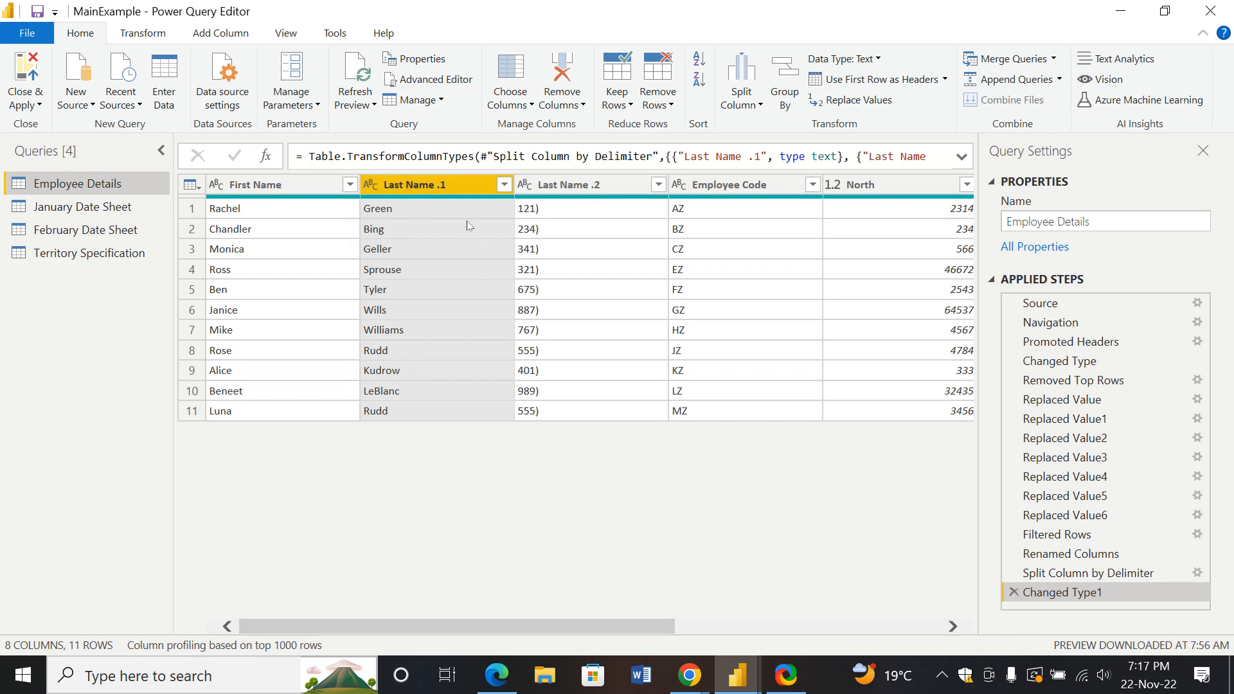
Rename the Last Name .2 column as Employee ID
{"action": "right_click", "coordinate": [560, 184]}
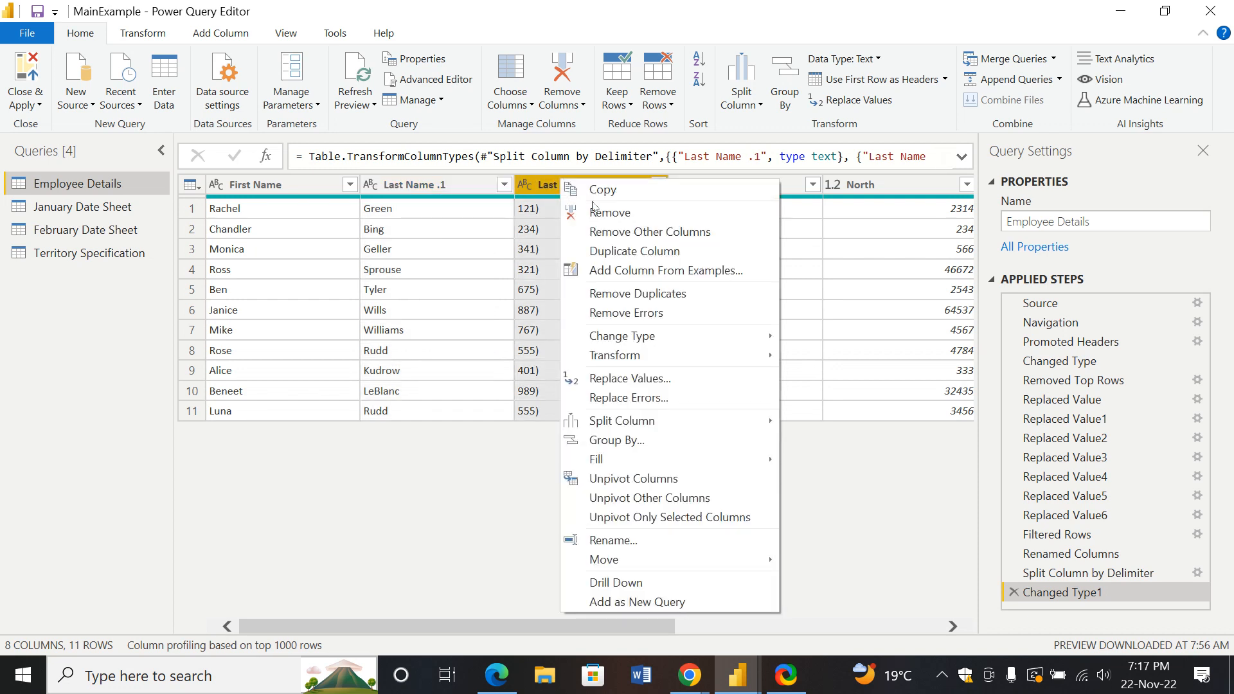
{"action": "left_click", "coordinate": [545, 186]}
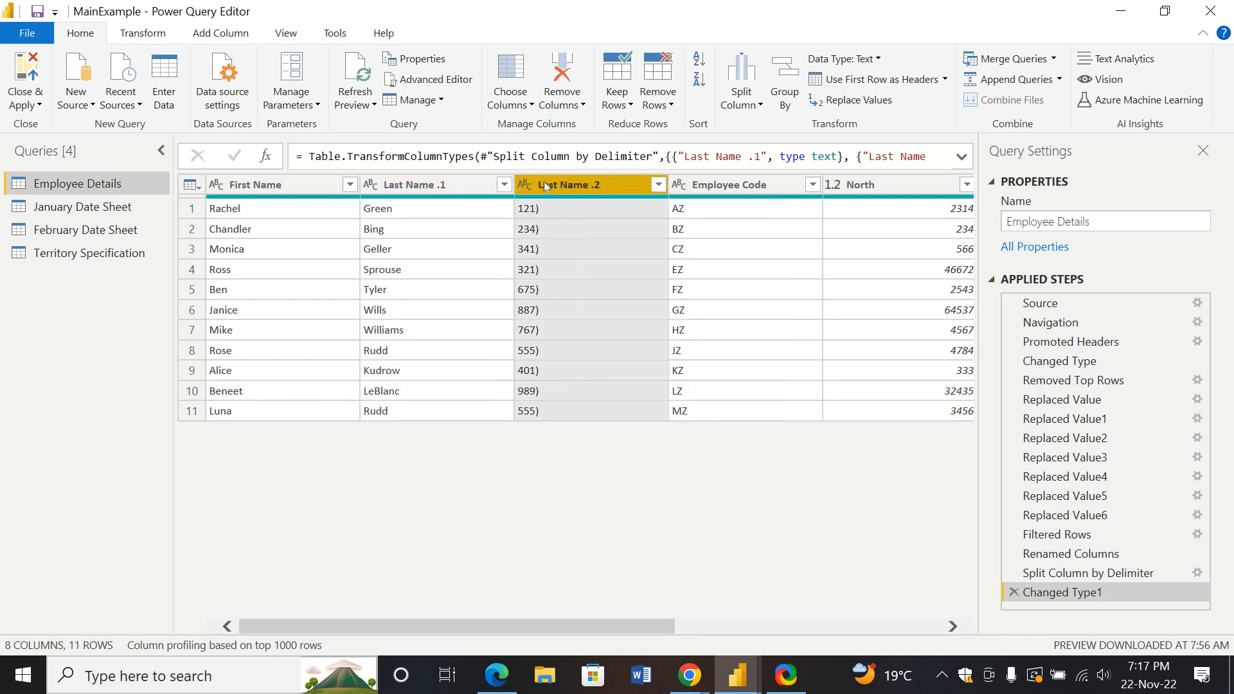
{"action": "double_click", "coordinate": [601, 185]}
{"action": "key", "text": "BackSpace"}
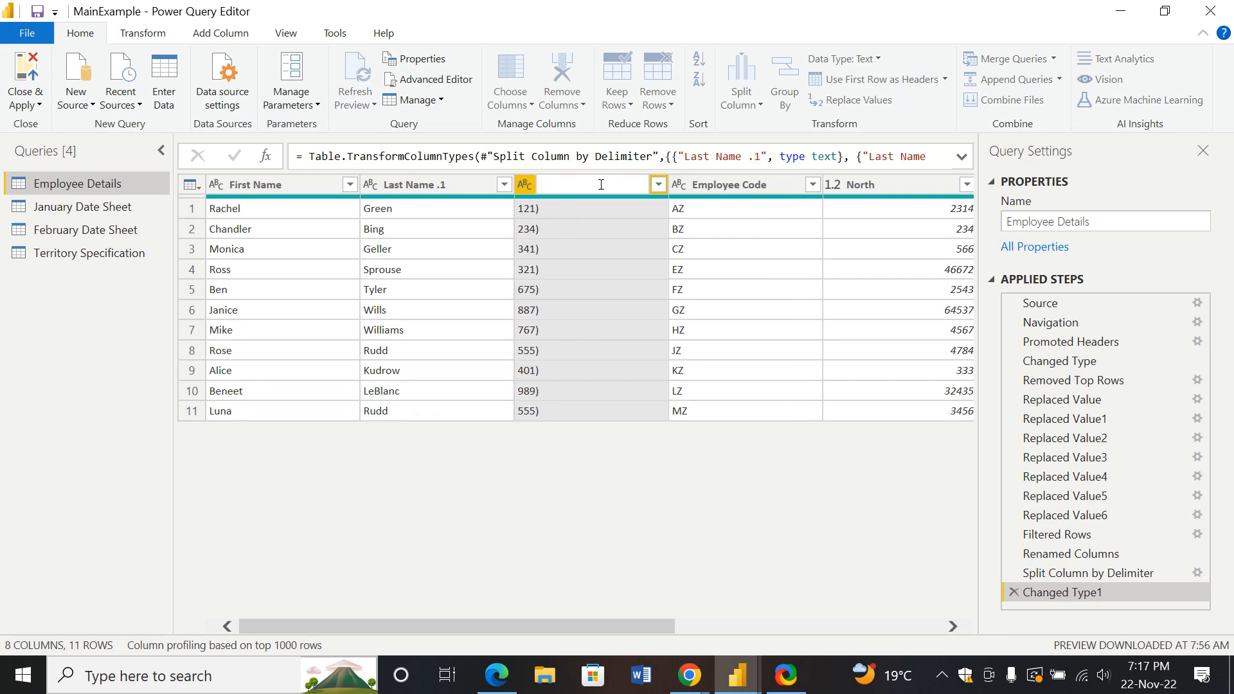
{"action": "type", "text": "Employee ID"}
{"action": "key", "text": "Return"}
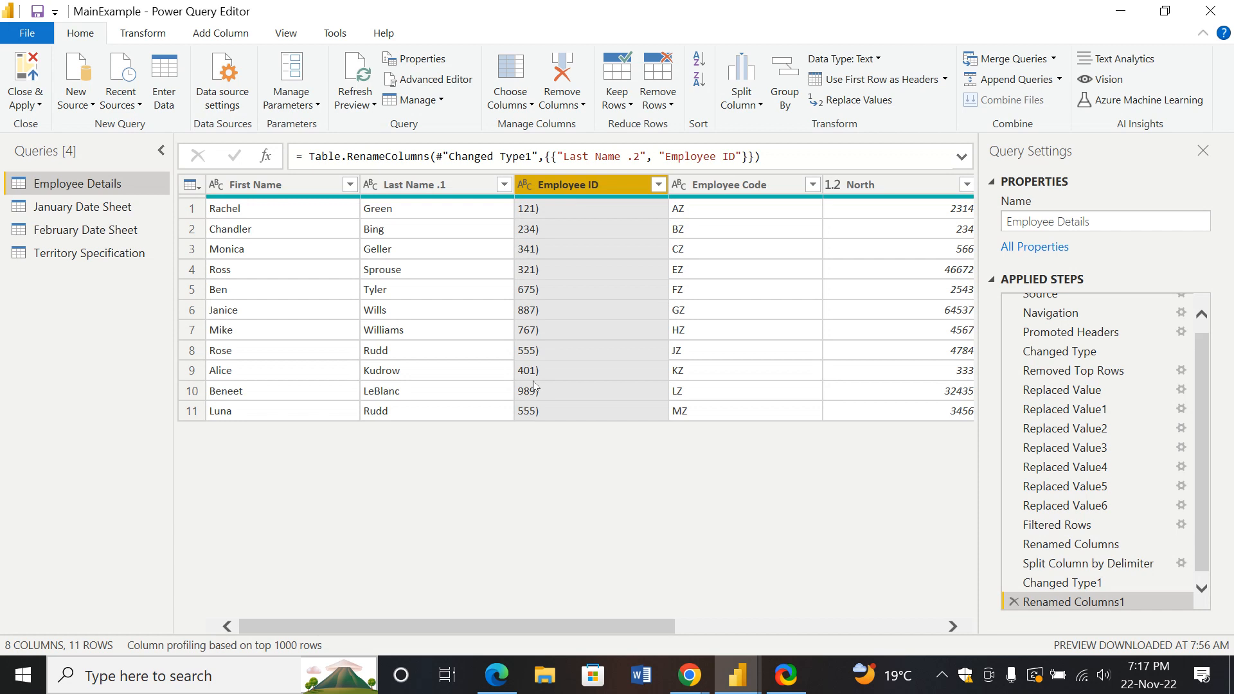
{"action": "left_click", "coordinate": [504, 185]}
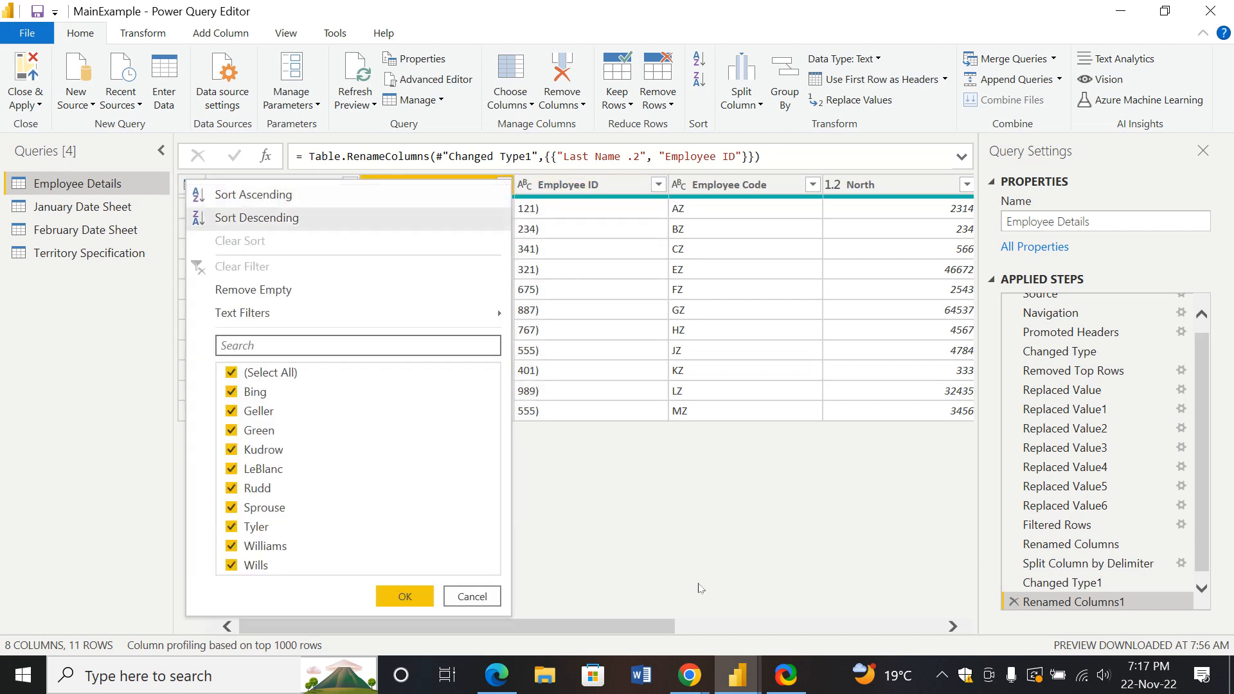
{"action": "left_click", "coordinate": [688, 544]}
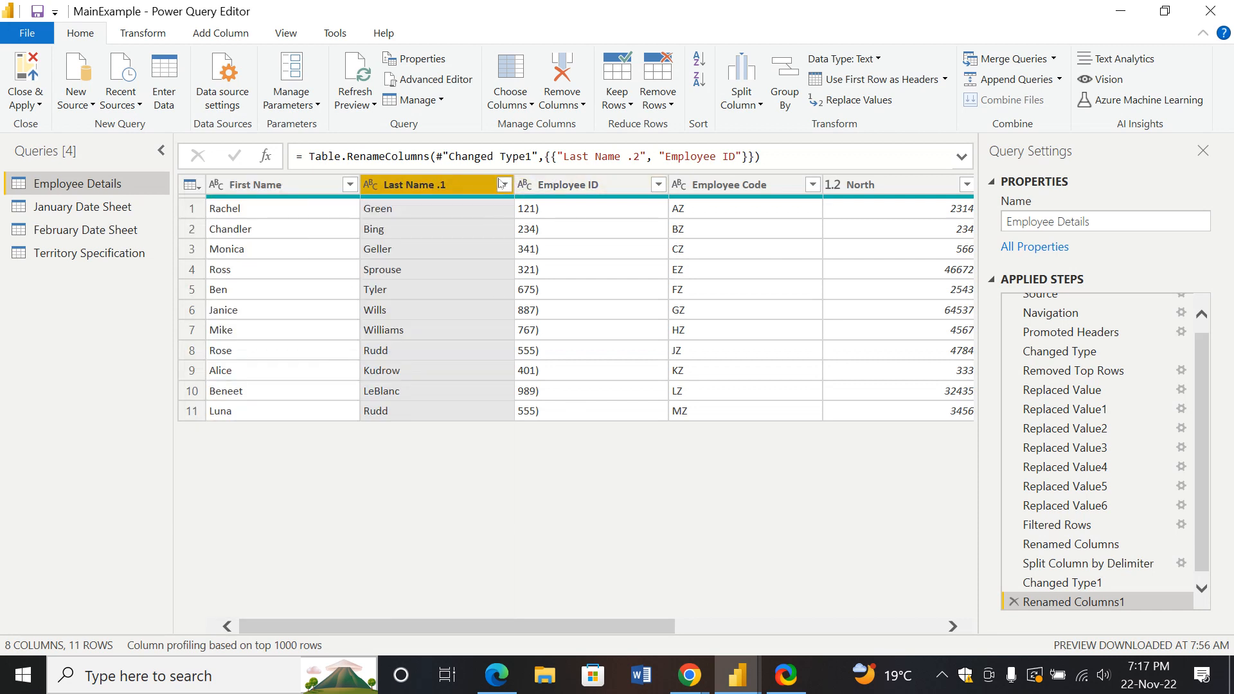
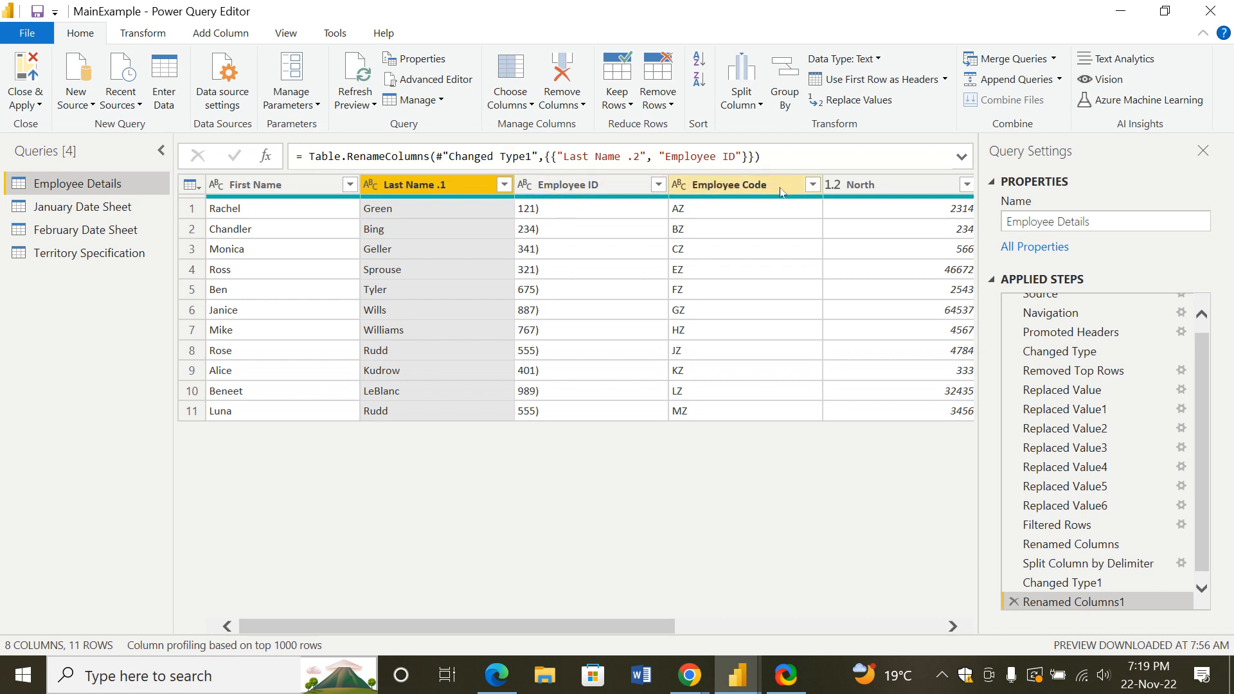
{"action": "left_click", "coordinate": [572, 352]}
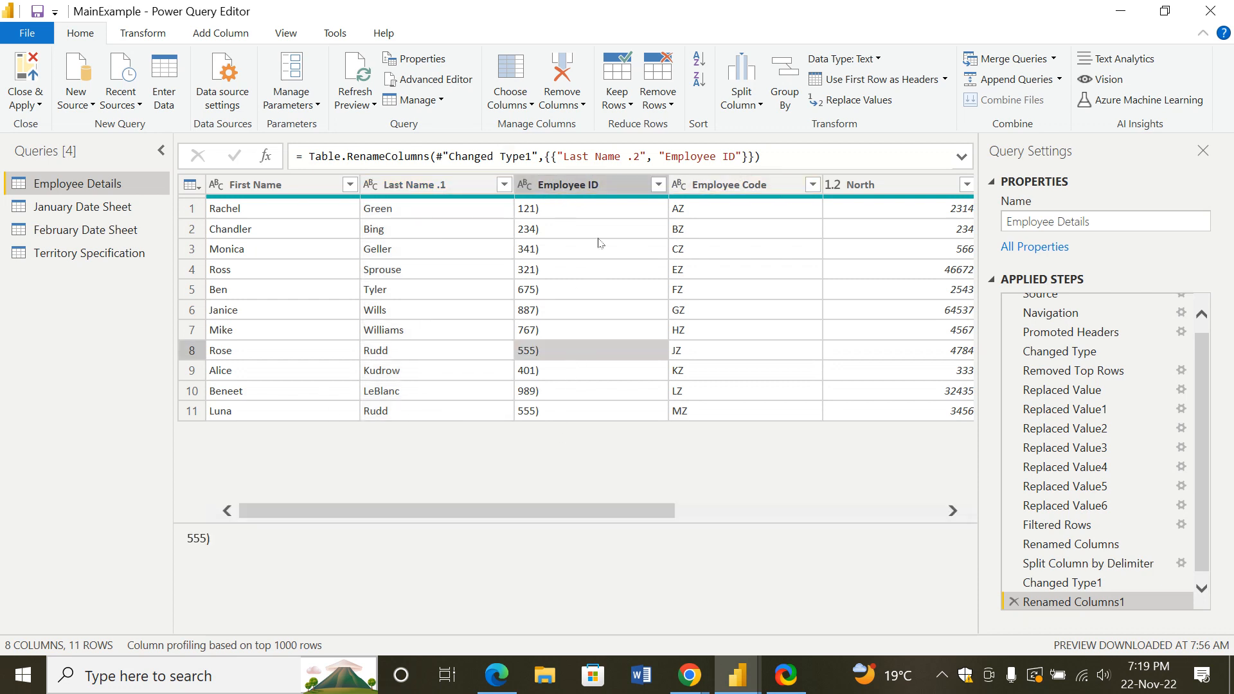
Set up a merge of the Employee ID and Employee Code columns into a new column, using a custom "-" separator
{"action": "left_click", "coordinate": [619, 188]}
{"action": "left_click", "coordinate": [707, 185], "text": "ctrl"}
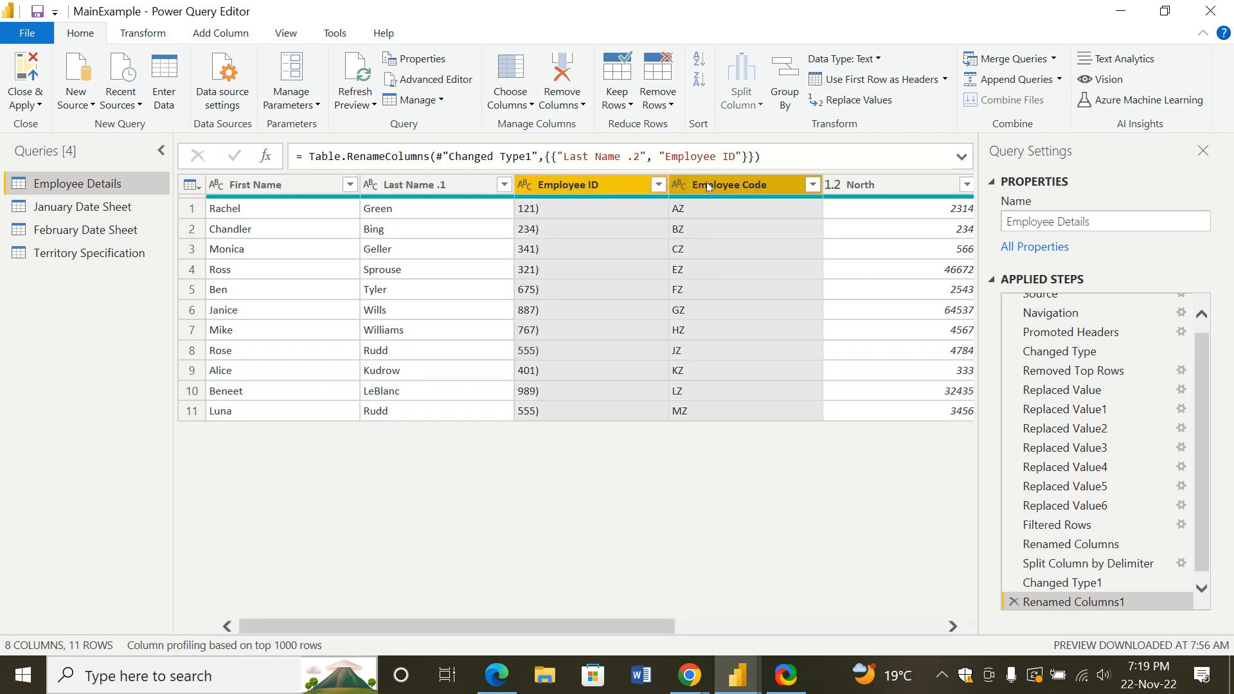
{"action": "left_click", "coordinate": [221, 32]}
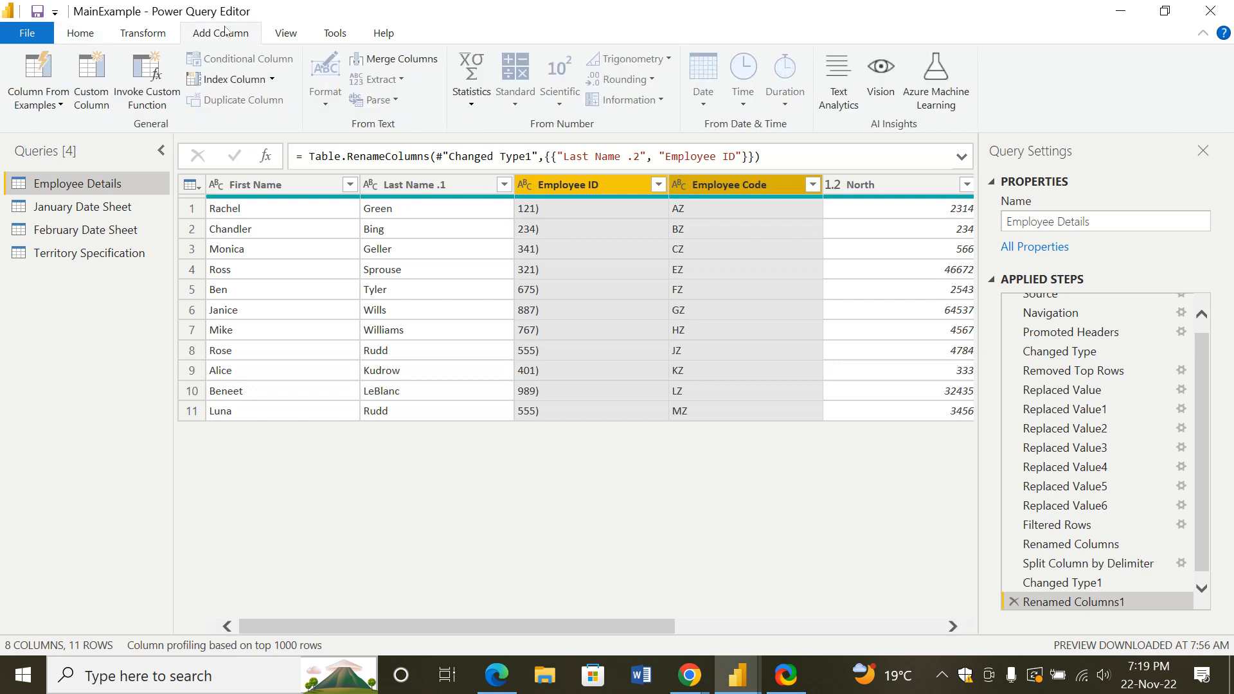
{"action": "left_click", "coordinate": [372, 64]}
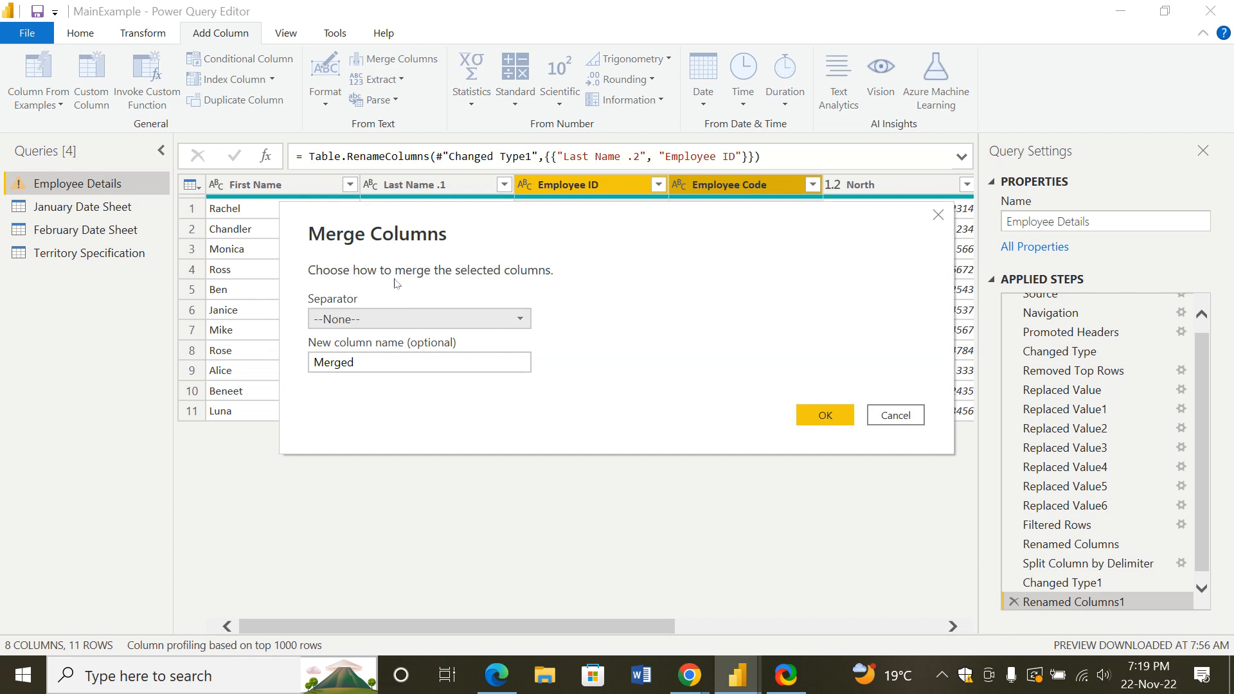
{"action": "left_click", "coordinate": [389, 316]}
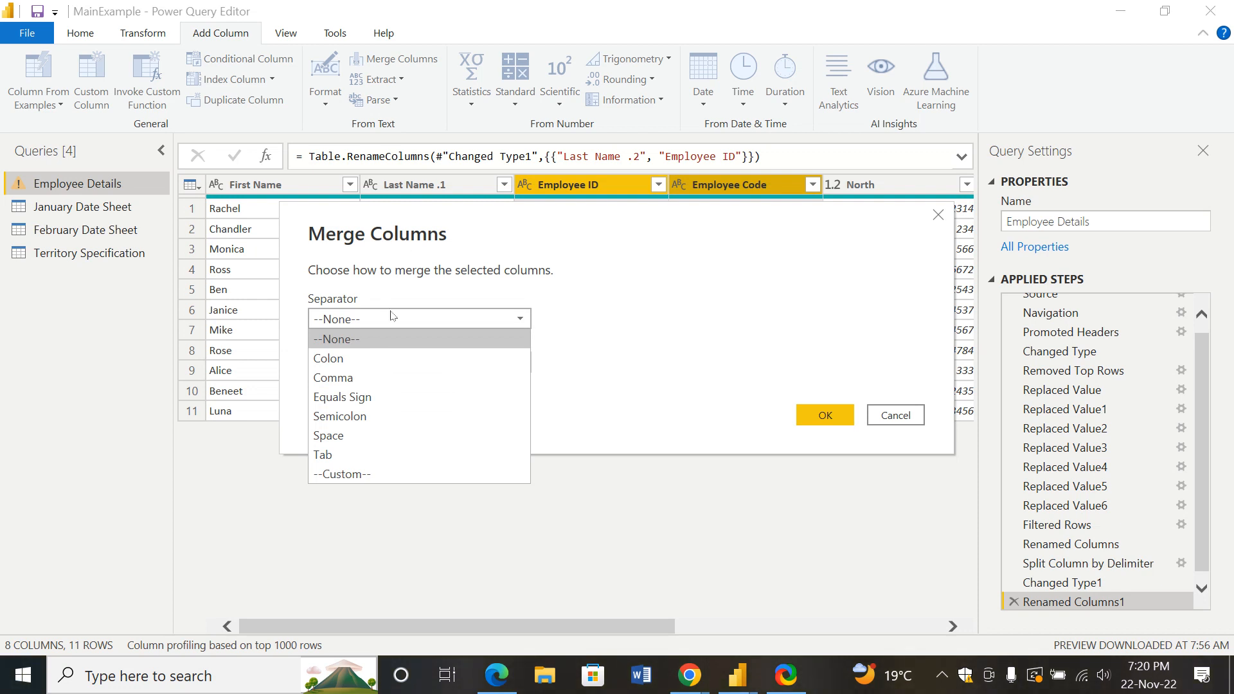
{"action": "left_click", "coordinate": [377, 476]}
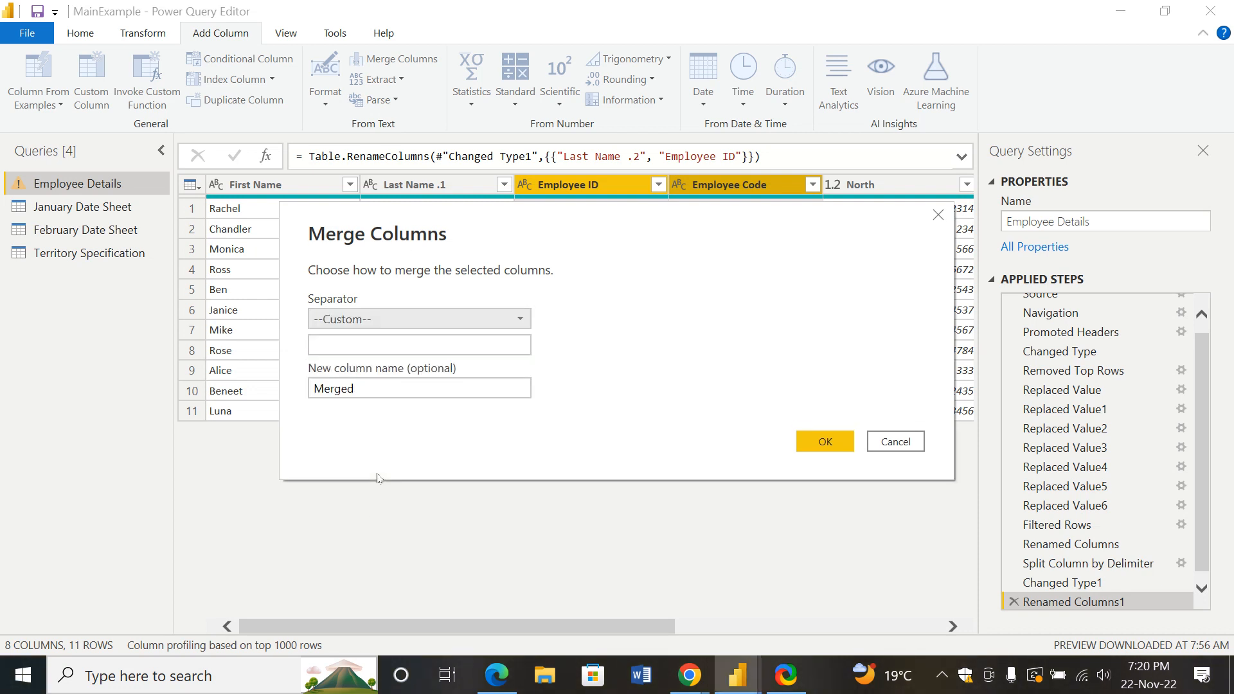
{"action": "left_click", "coordinate": [404, 341]}
{"action": "type", "text": "-"}
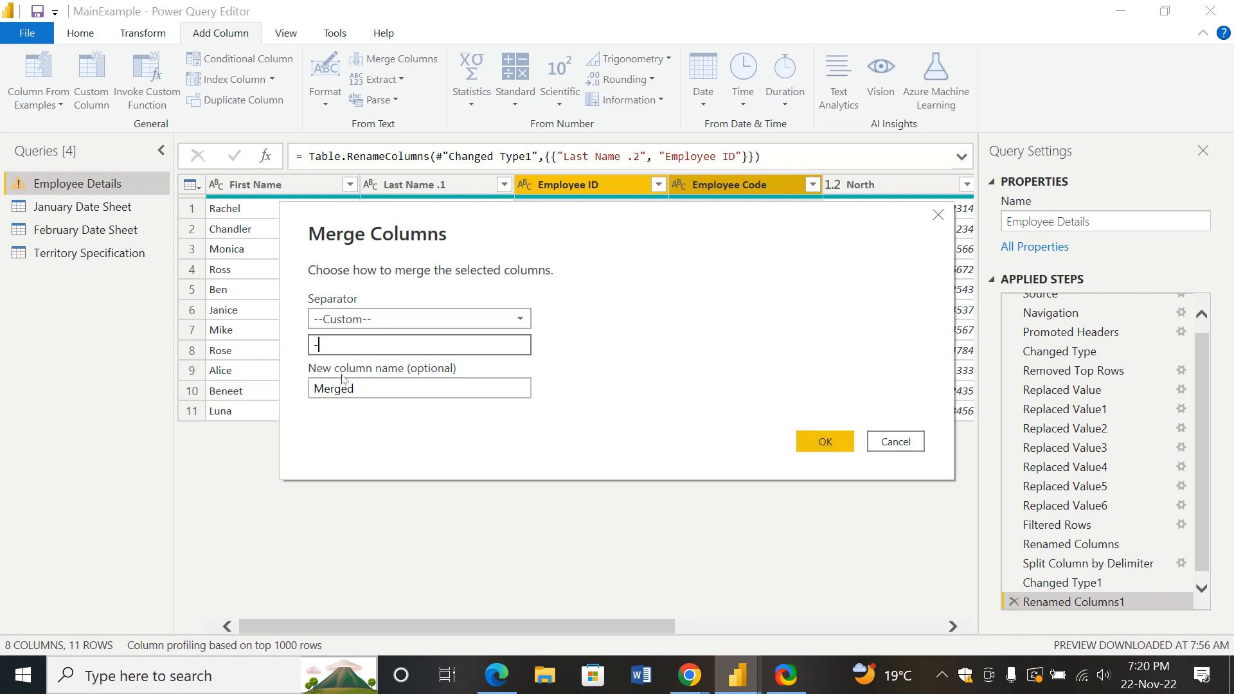
Name the merged column ID & Code and add it to the Employee Details query
{"action": "left_click", "coordinate": [426, 387]}
{"action": "double_click", "coordinate": [317, 390]}
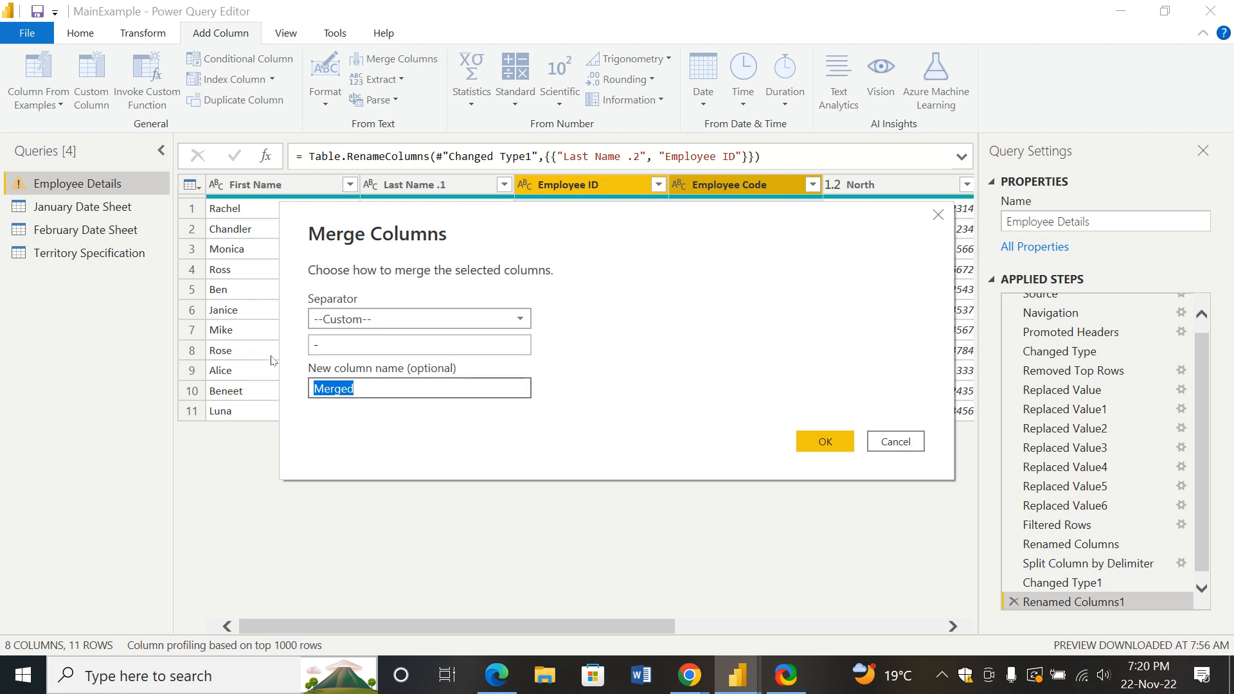
{"action": "key", "text": "BackSpace"}
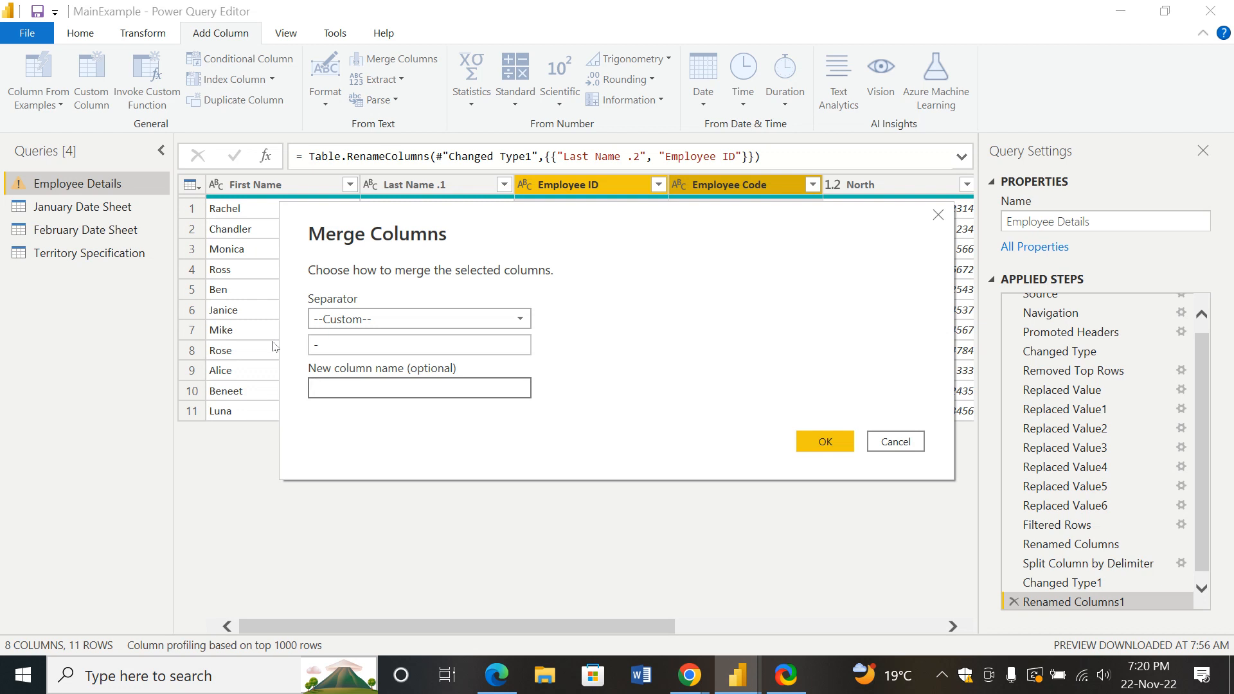
{"action": "type", "text": "Merged Co"}
{"action": "key", "text": "BackSpace"}
{"action": "key", "text": "BackSpace"}
{"action": "key", "text": "BackSpace"}
{"action": "key", "text": "BackSpace"}
{"action": "key", "text": "BackSpace"}
{"action": "key", "text": "BackSpace"}
{"action": "key", "text": "BackSpace"}
{"action": "key", "text": "BackSpace"}
{"action": "key", "text": "BackSpace"}
{"action": "type", "text": "ID & Code"}
{"action": "left_click", "coordinate": [814, 448]}
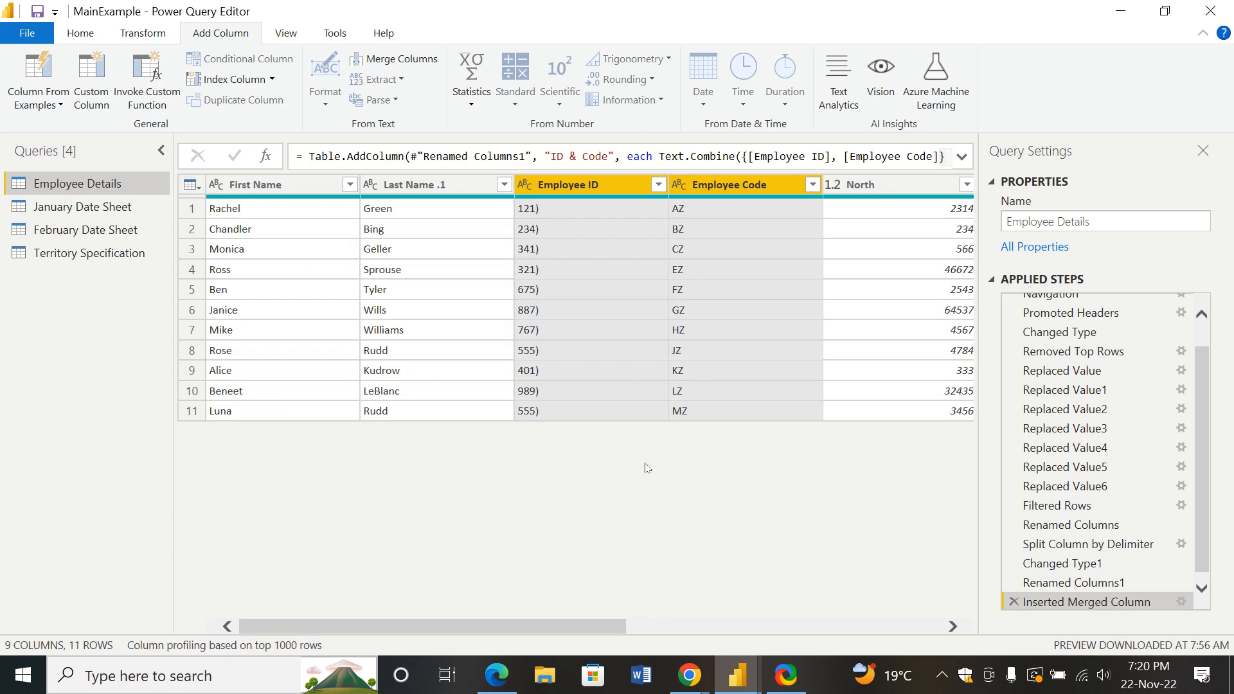
Compare the merged ID & Code column with the employee and regional columns of Employee Details
{"action": "left_click", "coordinate": [636, 354]}
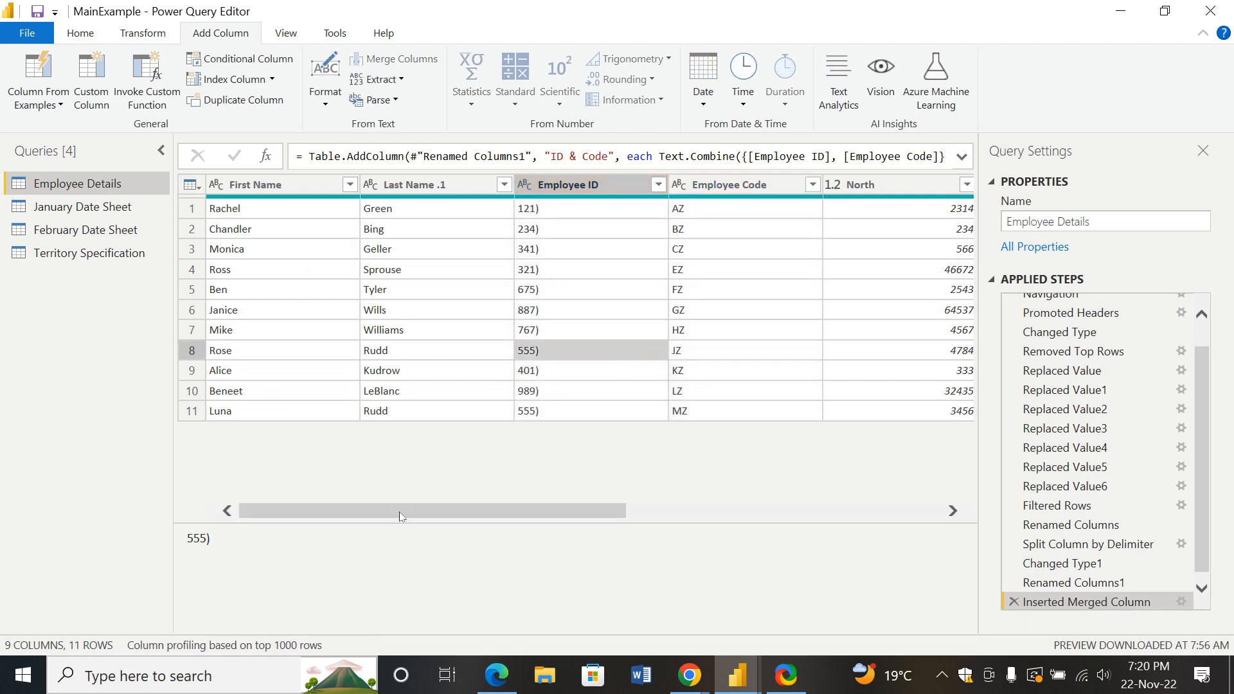
{"action": "left_click_drag", "start_coordinate": [401, 521], "coordinate": [719, 507]}
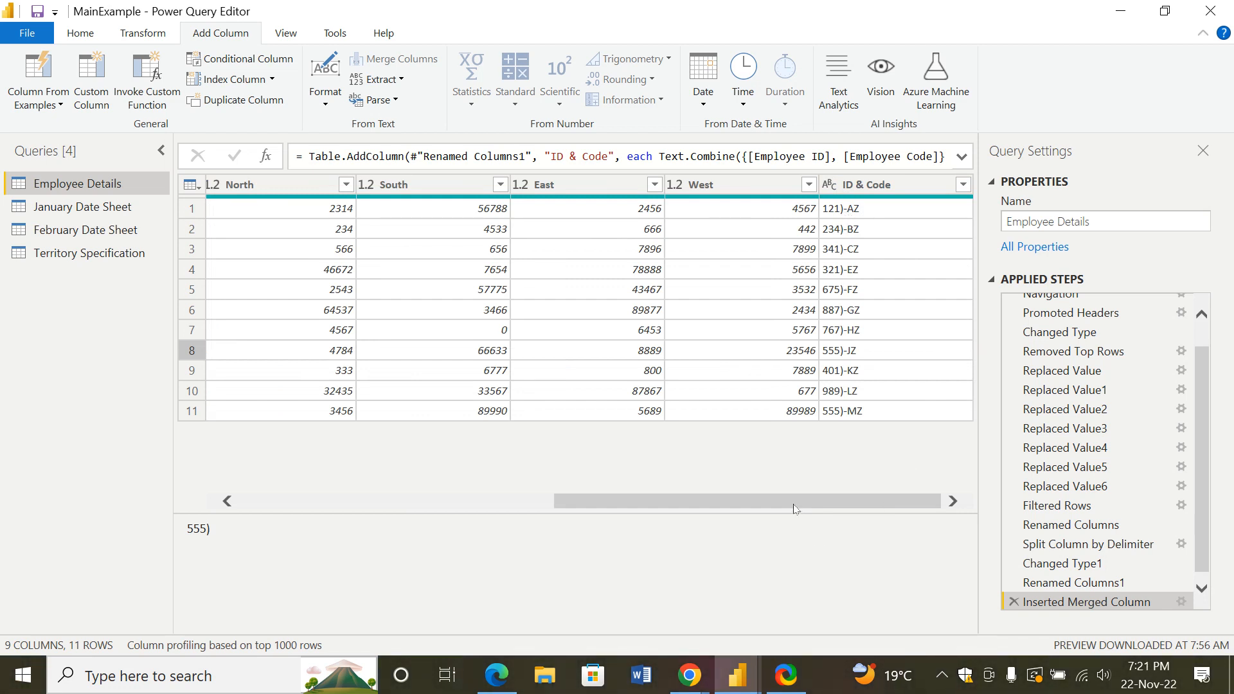
{"action": "left_click_drag", "start_coordinate": [787, 498], "coordinate": [275, 282]}
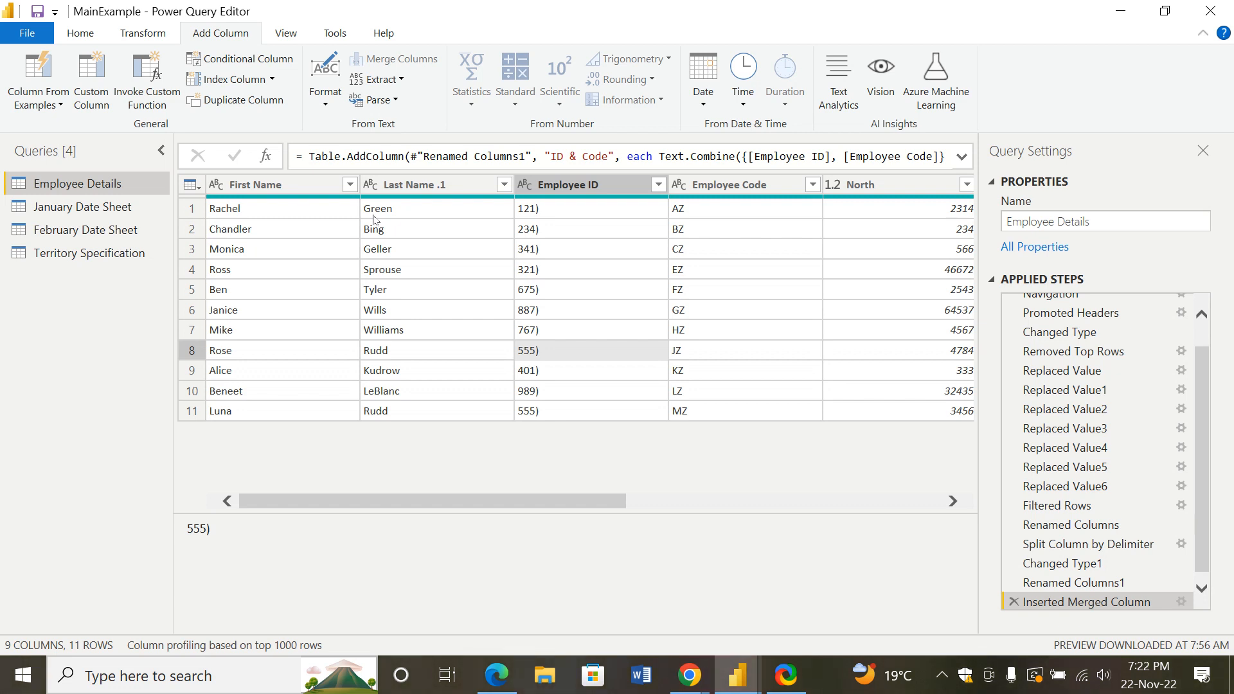
{"action": "left_click_drag", "start_coordinate": [587, 502], "coordinate": [841, 566]}
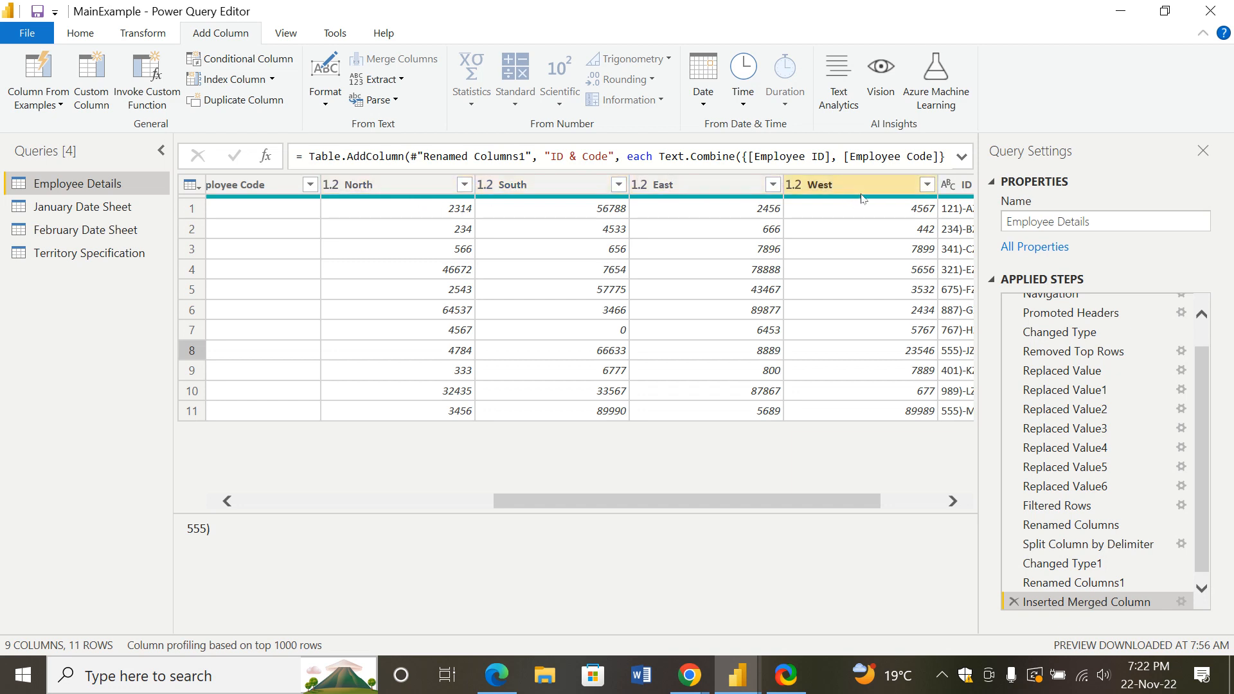
{"action": "left_click", "coordinate": [841, 161]}
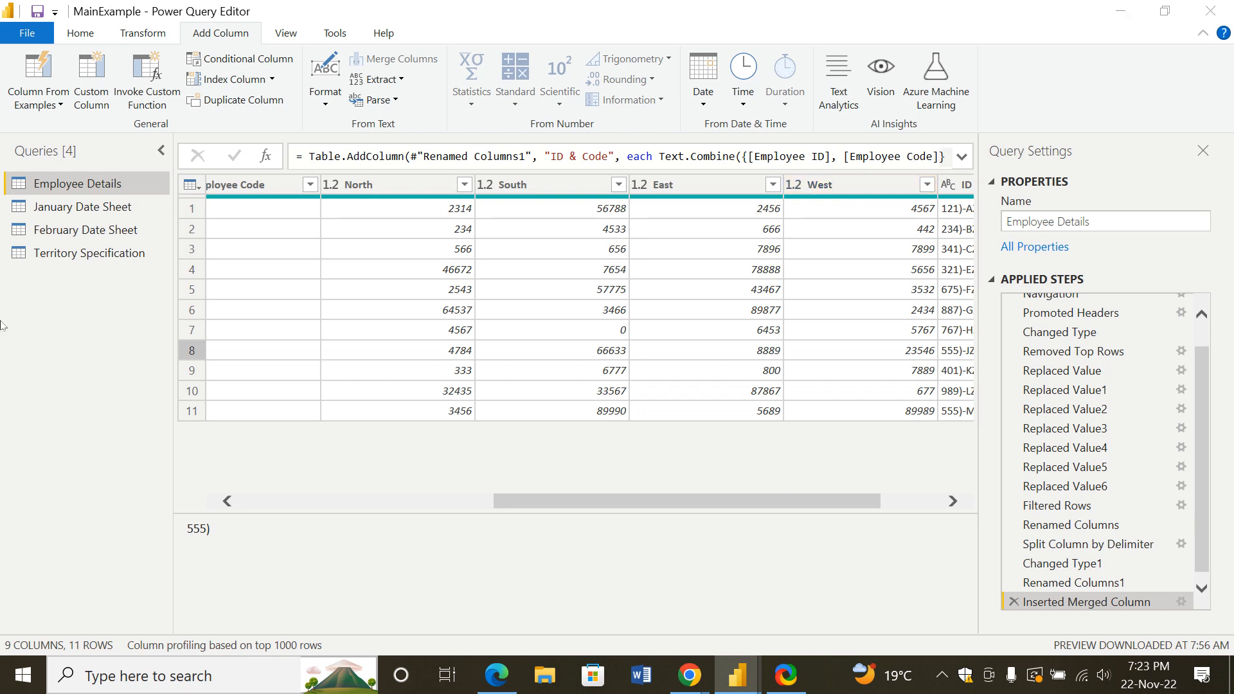
Unpivot the North, South, East and West columns of Employee Details into attribute and value rows
{"action": "left_click", "coordinate": [379, 186]}
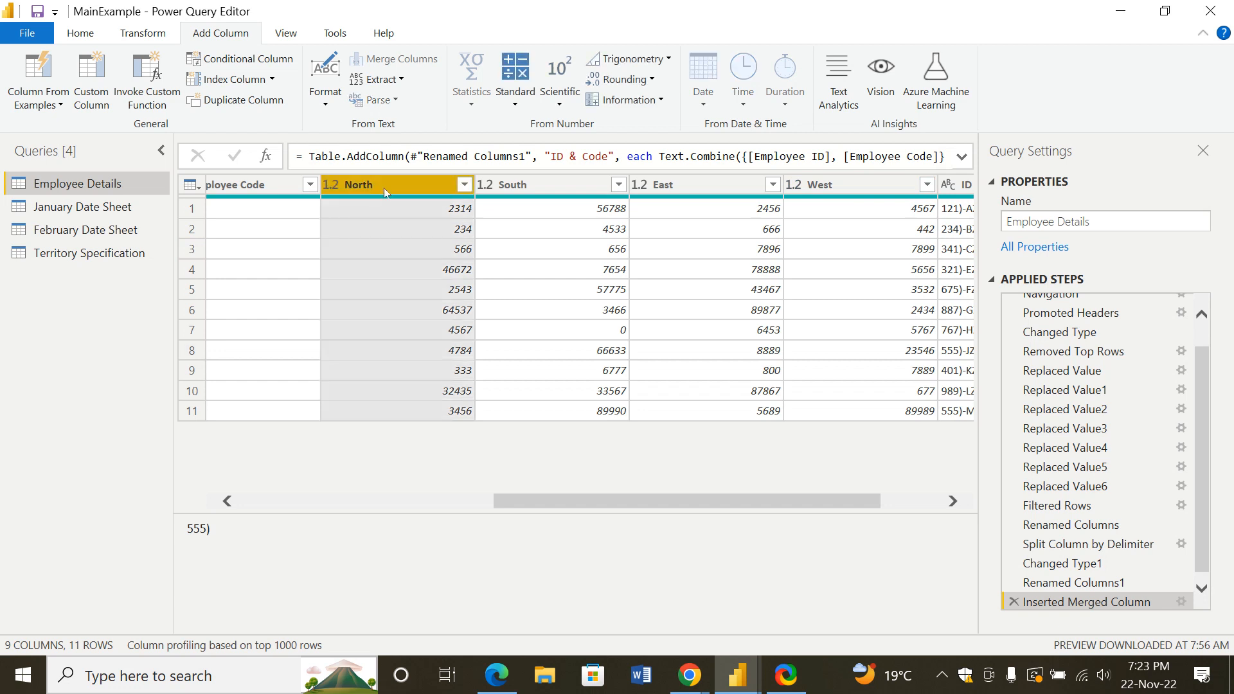
{"action": "left_click", "coordinate": [609, 185], "text": "ctrl"}
{"action": "left_click", "coordinate": [707, 185], "text": "ctrl"}
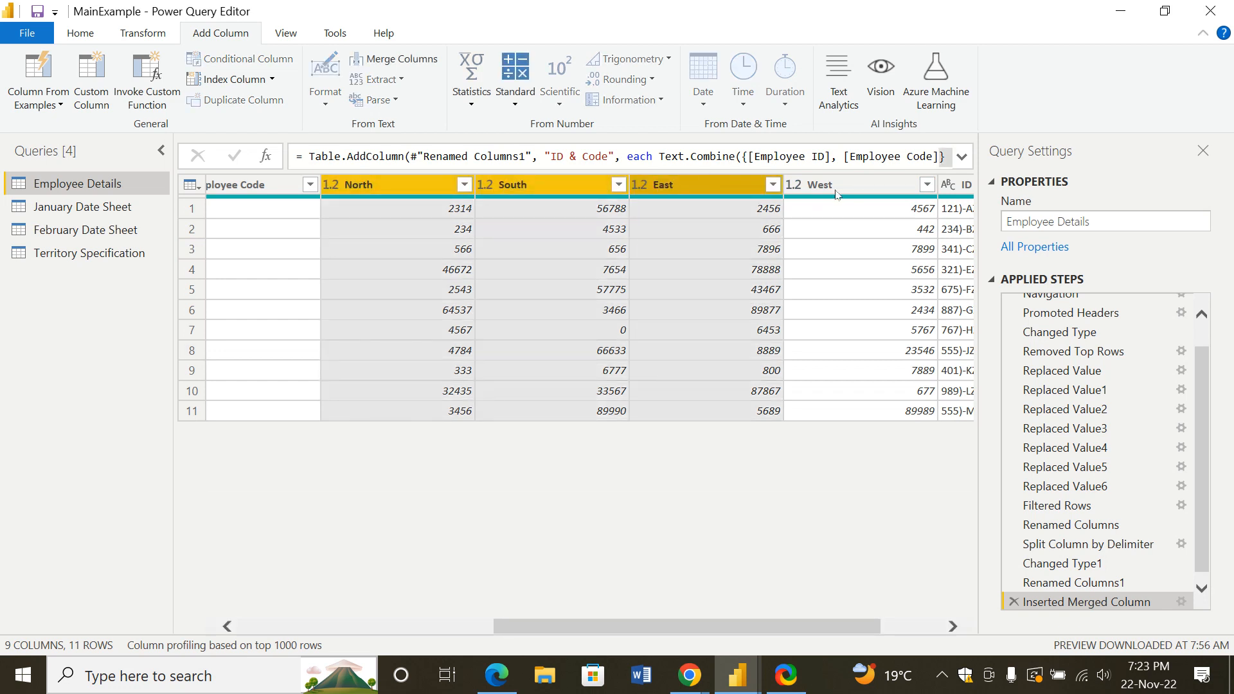
{"action": "left_click", "coordinate": [852, 186], "text": "ctrl"}
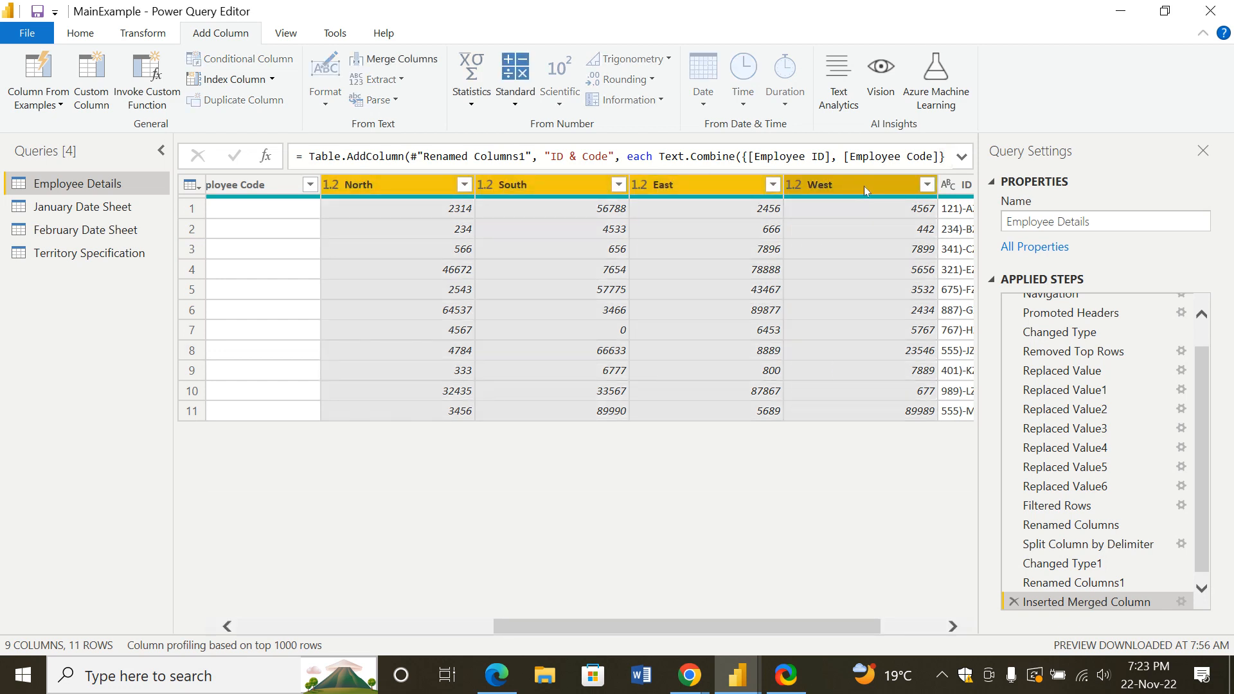
{"action": "right_click", "coordinate": [681, 183]}
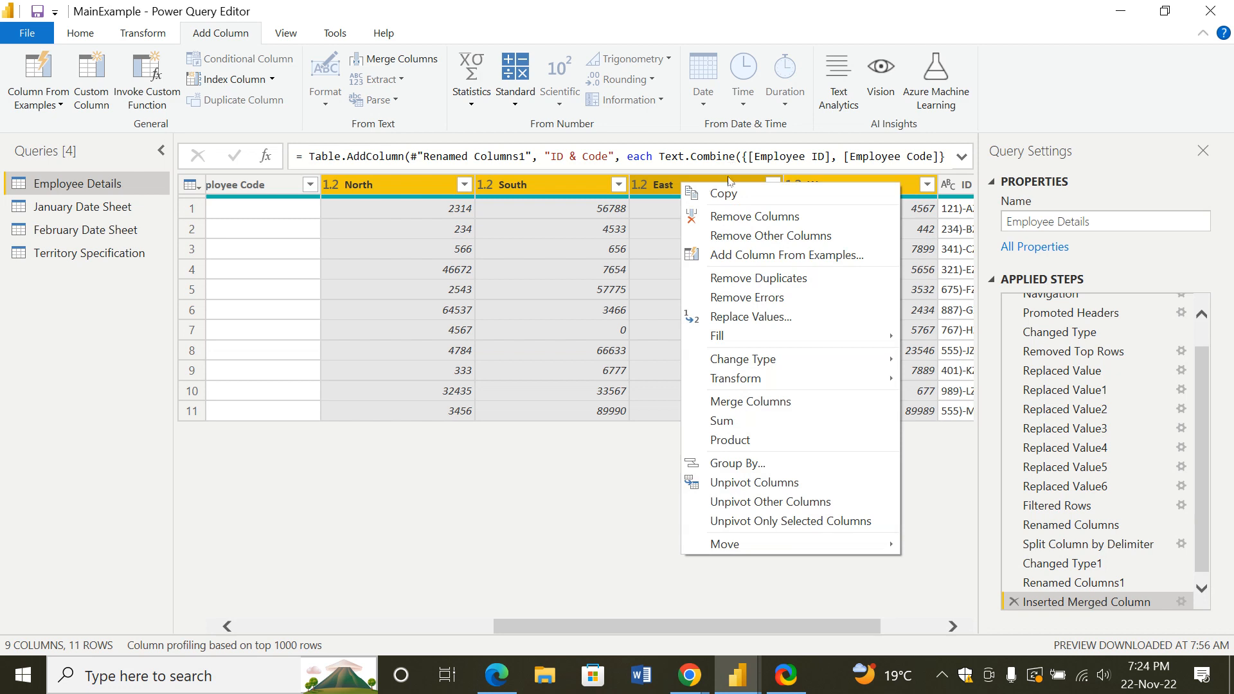
{"action": "left_click", "coordinate": [783, 485]}
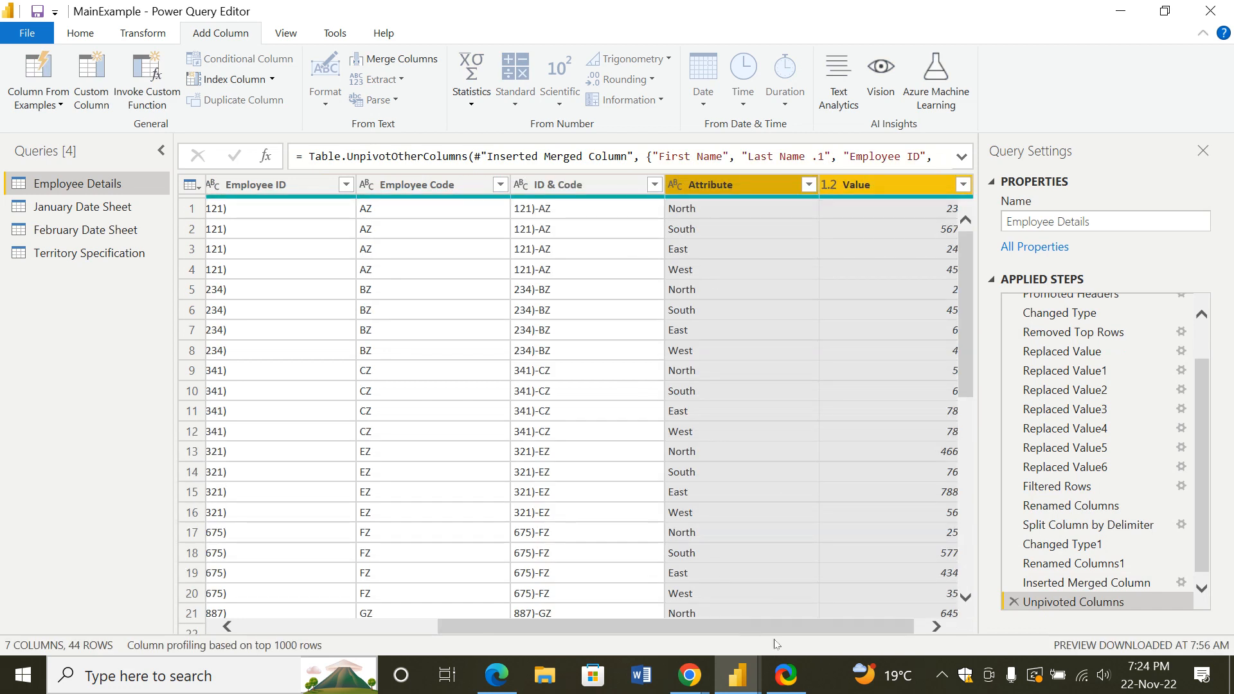
{"action": "left_click_drag", "start_coordinate": [819, 627], "coordinate": [872, 633]}
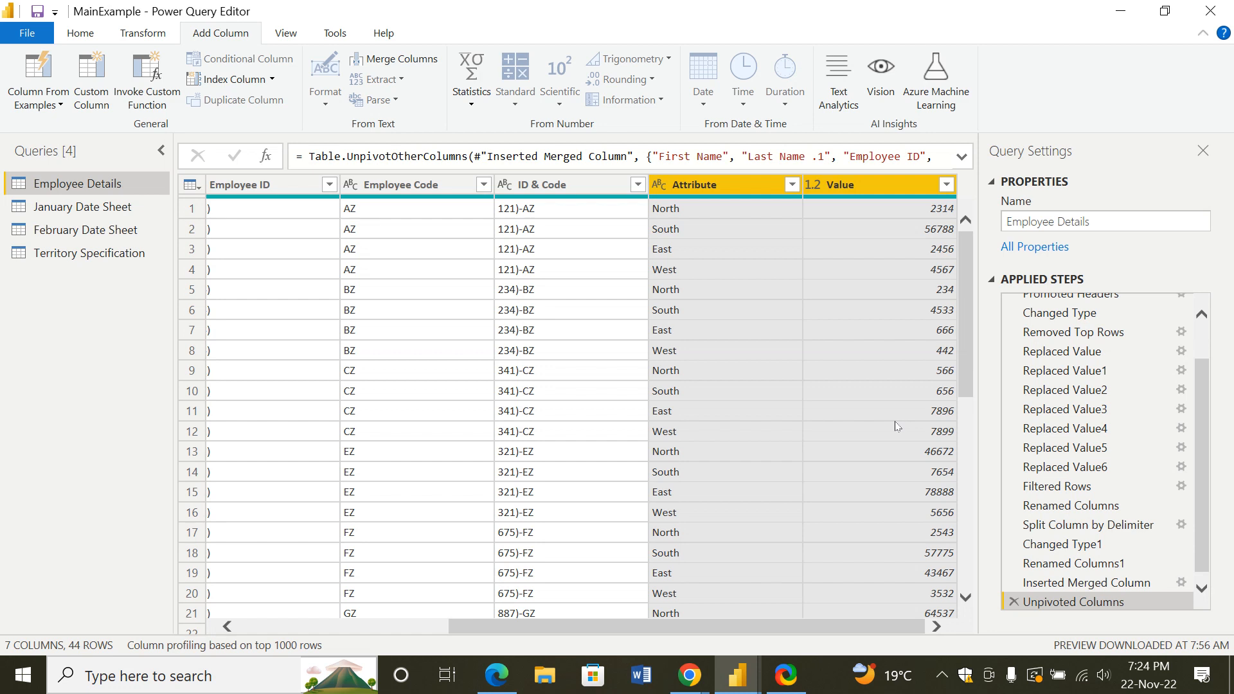
{"action": "left_click", "coordinate": [855, 449]}
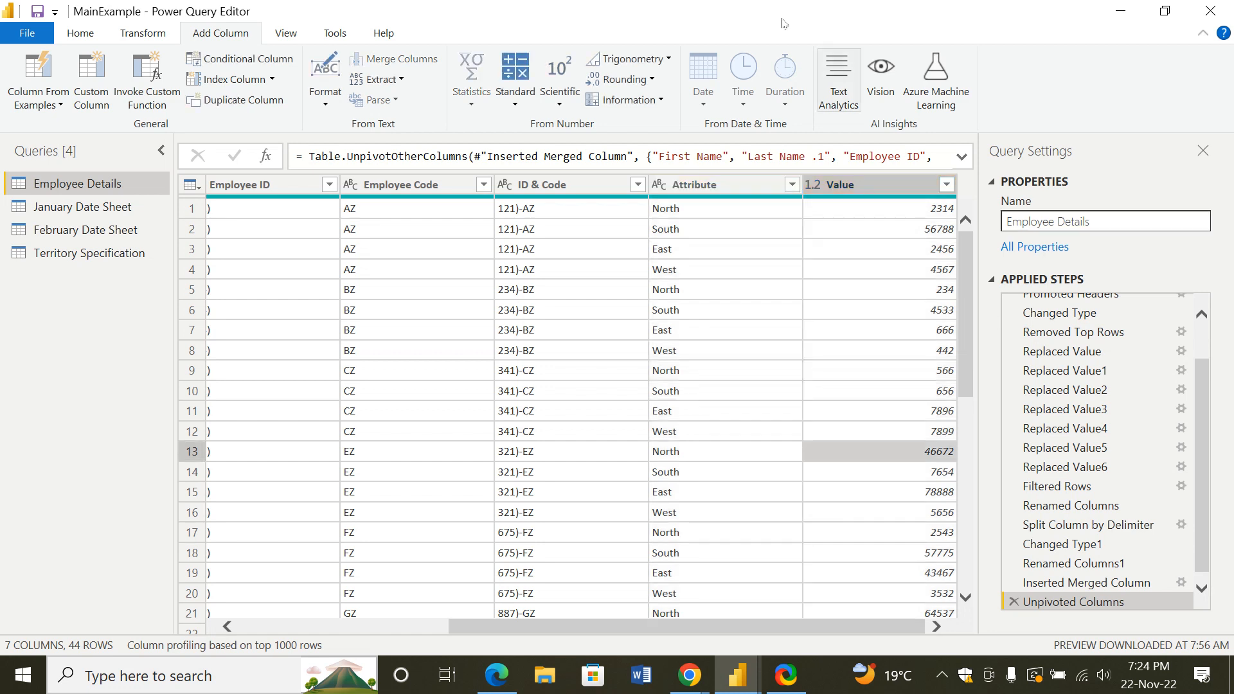
Rename the unpivoted Attribute column as Regions
{"action": "right_click", "coordinate": [693, 196]}
{"action": "left_click", "coordinate": [745, 551]}
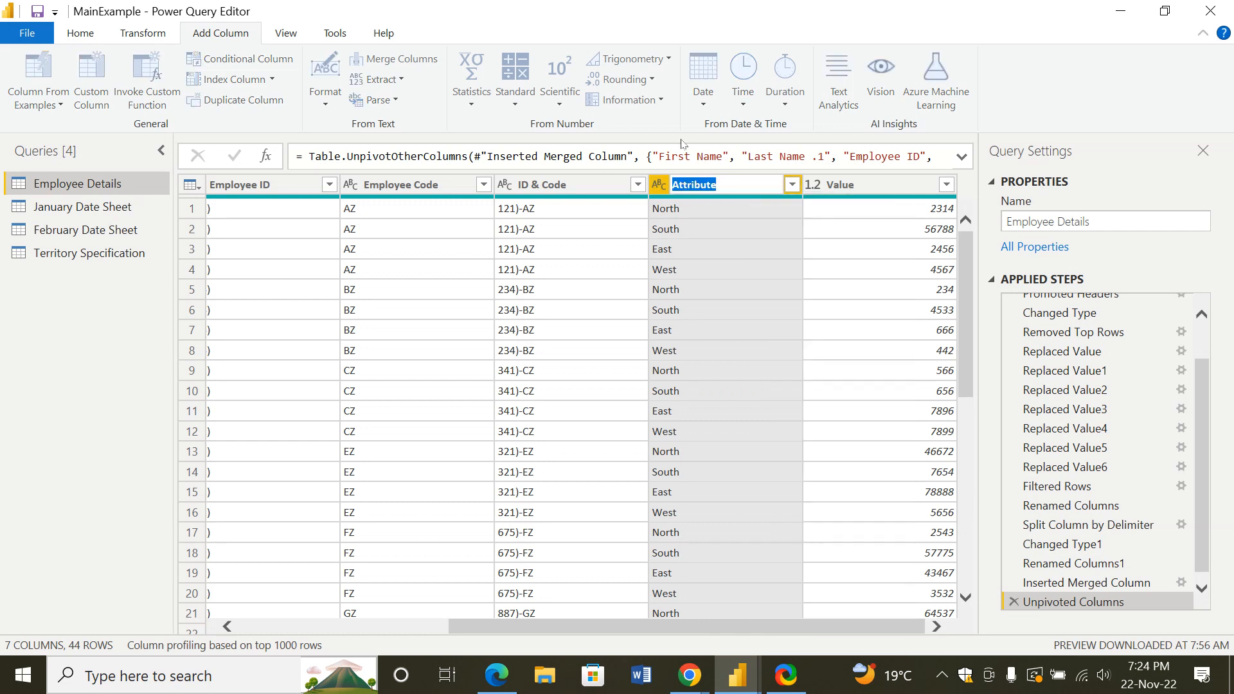
{"action": "key", "text": "BackSpace"}
{"action": "type", "text": "REgions"}
{"action": "left_click", "coordinate": [684, 185]}
{"action": "key", "text": "BackSpace"}
{"action": "type", "text": "e"}
{"action": "key", "text": "Return"}
Rename the unpivoted Value column as Sales
{"action": "left_click", "coordinate": [861, 188]}
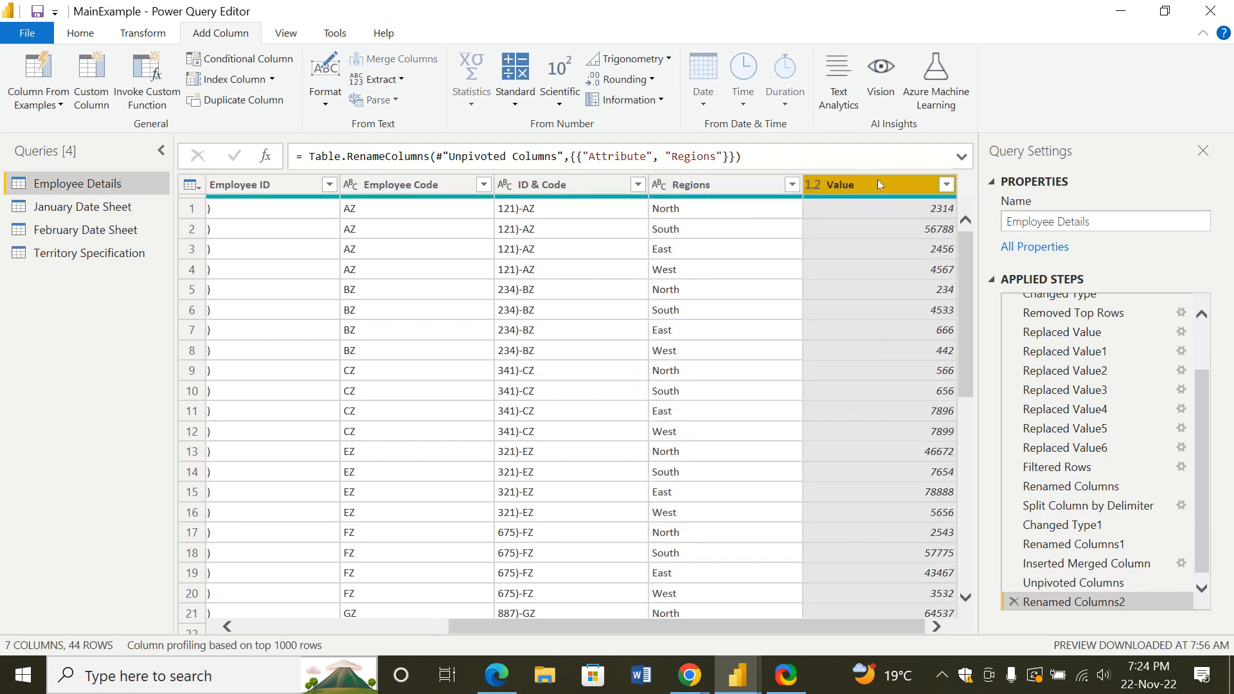
{"action": "double_click", "coordinate": [849, 187]}
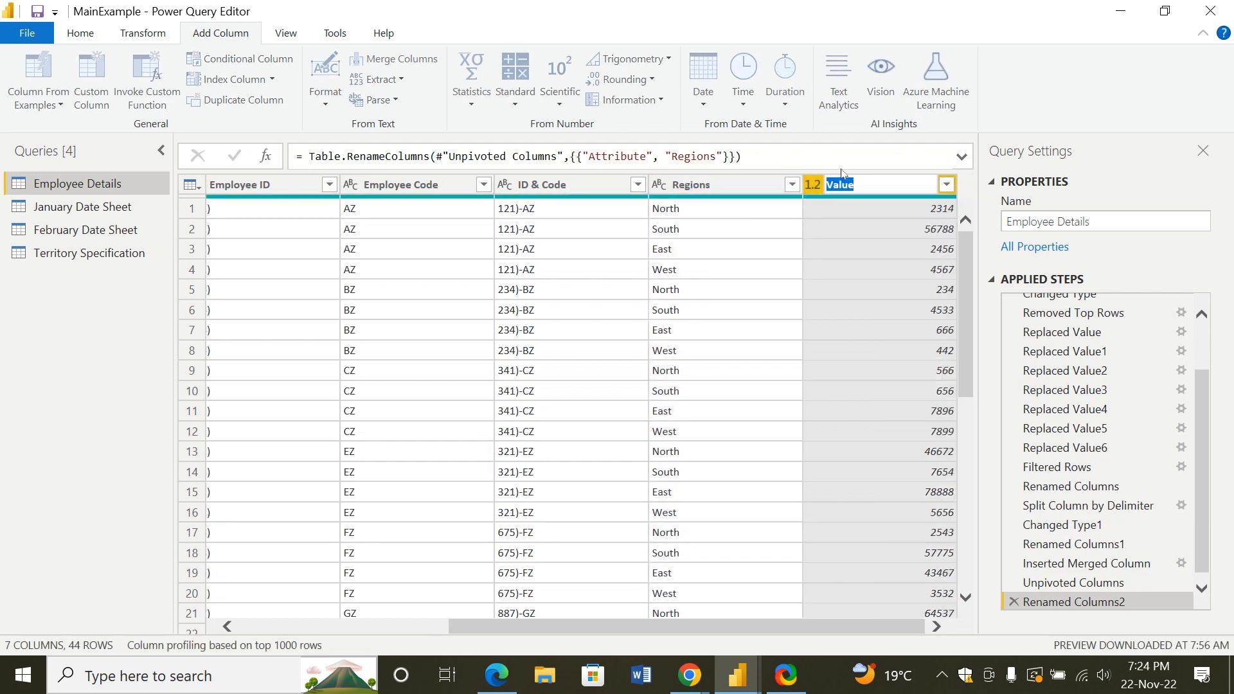
{"action": "type", "text": "Sales"}
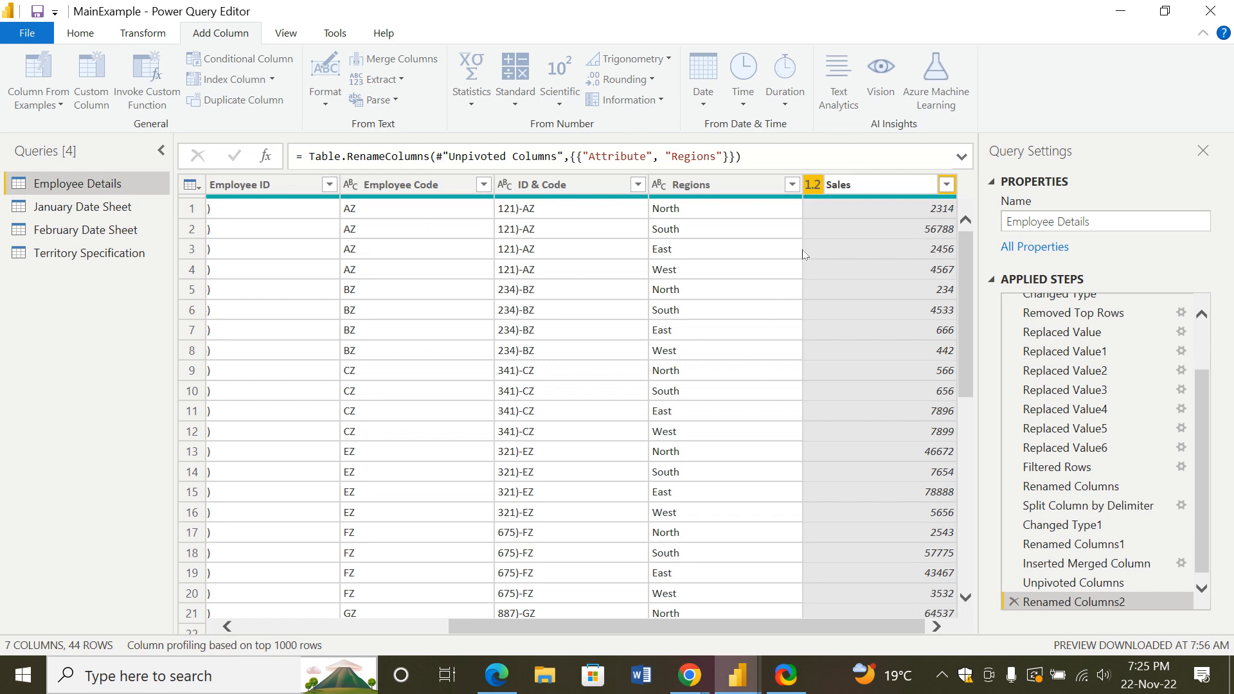
{"action": "key", "text": "Return"}
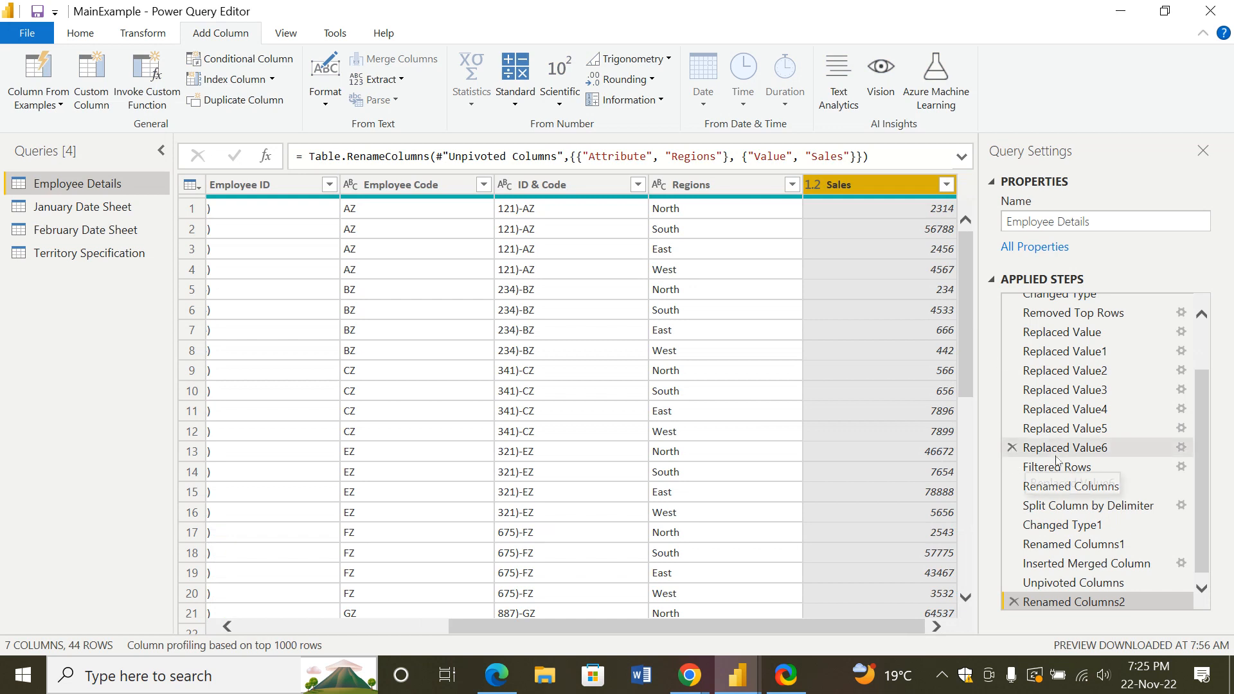
Delete the Renamed Columns2 step that renamed the Attribute and Value columns from the query's applied steps
{"action": "scroll", "coordinate": [1035, 450], "scroll_direction": "down", "scroll_amount": 1}
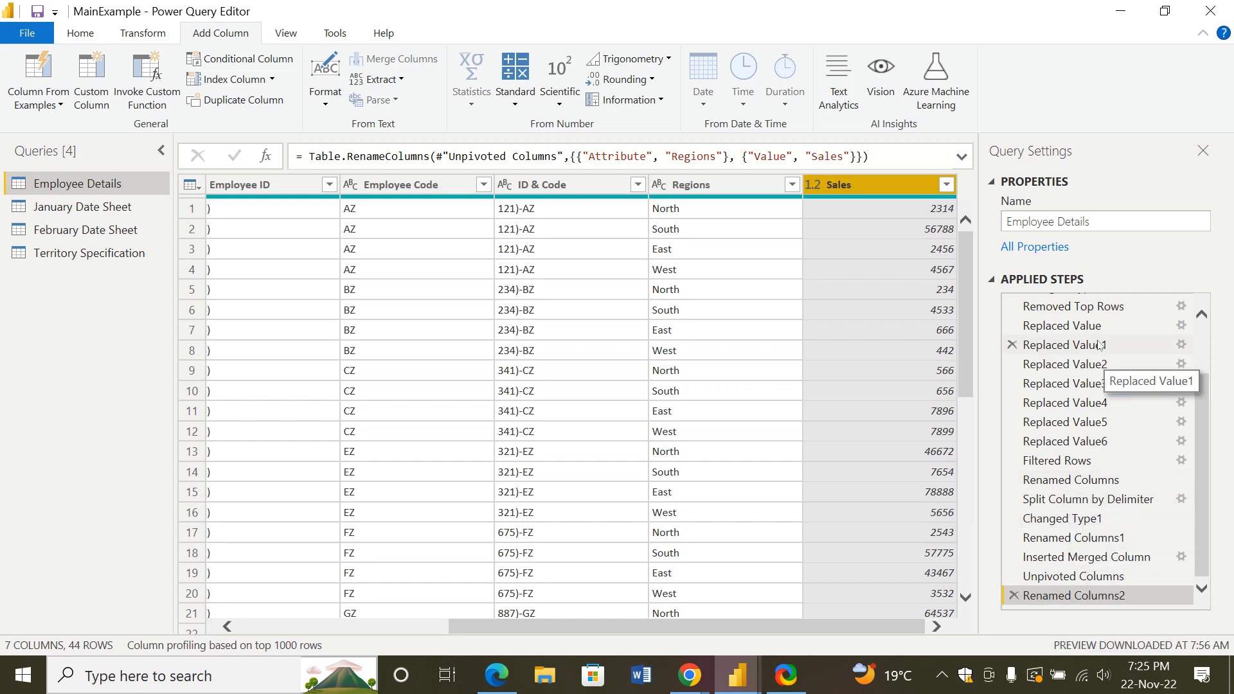
{"action": "left_click", "coordinate": [1013, 596]}
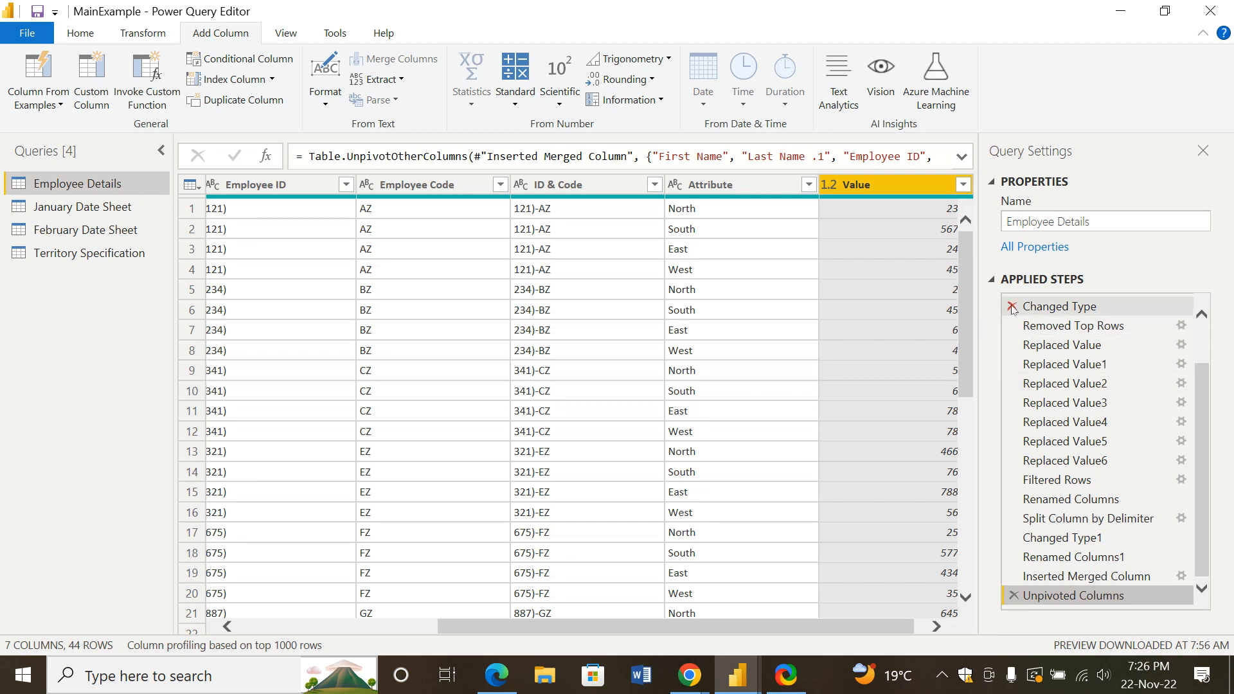
{"action": "left_click_drag", "start_coordinate": [1037, 325], "coordinate": [1091, 362]}
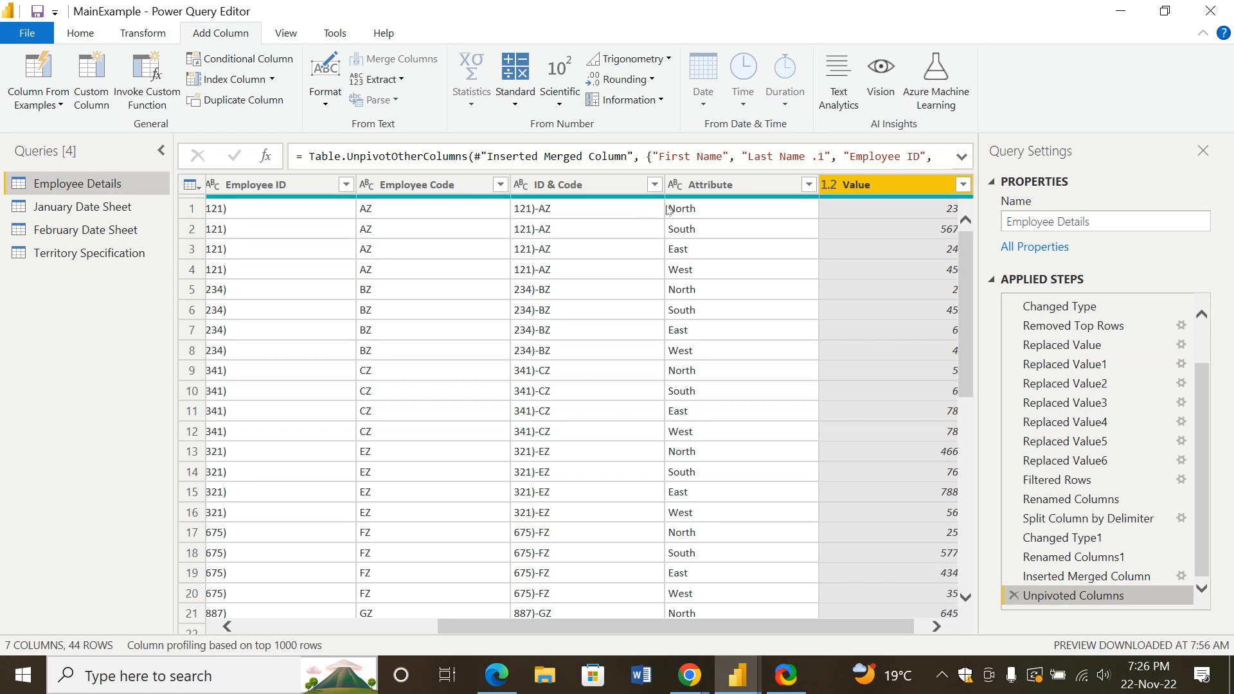
Rename the Attribute column of Employee Details as Regions again
{"action": "left_click", "coordinate": [718, 183]}
{"action": "right_click", "coordinate": [718, 182]}
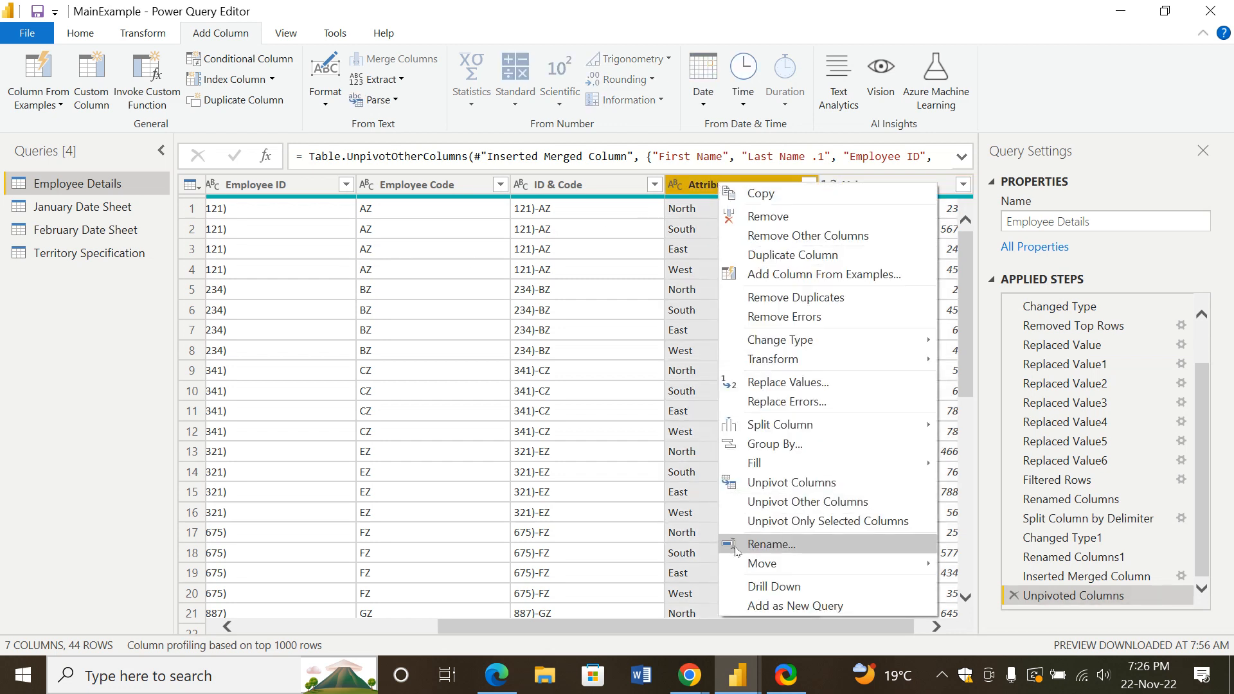
{"action": "double_click", "coordinate": [706, 185]}
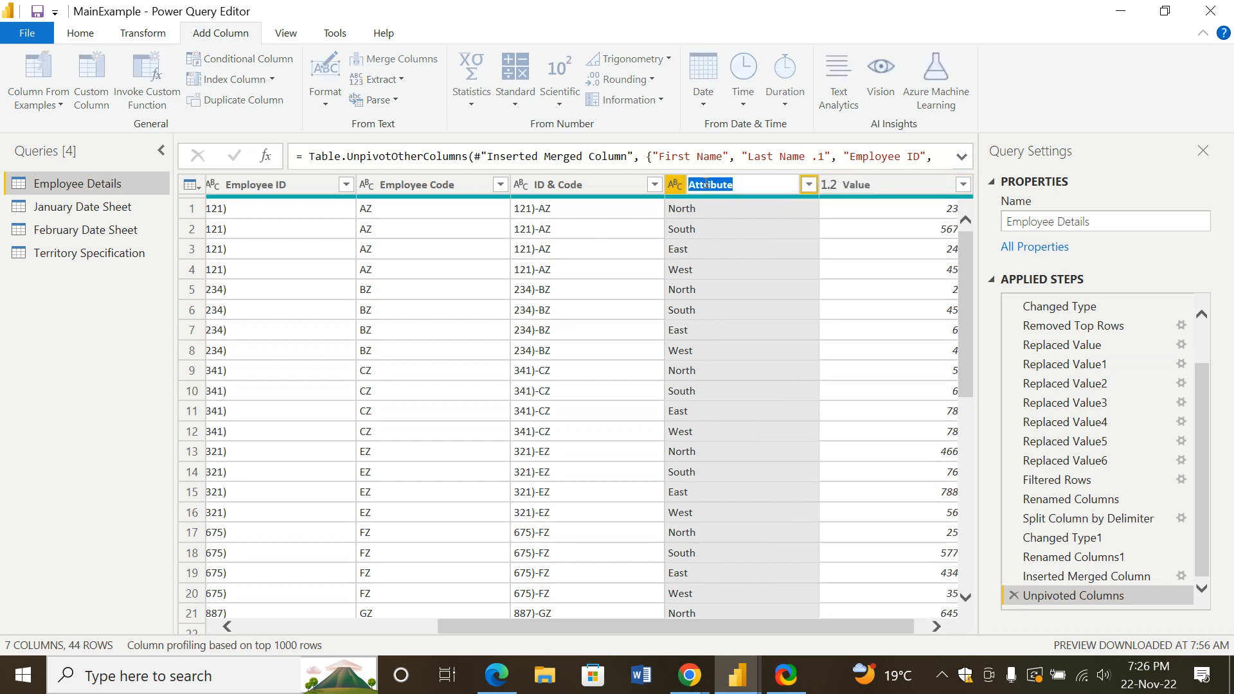
{"action": "type", "text": "REgions"}
{"action": "left_click", "coordinate": [704, 186]}
{"action": "key", "text": "BackSpace"}
{"action": "key", "text": "BackSpace"}
{"action": "key", "text": "BackSpace"}
{"action": "type", "text": "Reg"}
Rename the Value column of Employee Details as Sales again
{"action": "left_click", "coordinate": [866, 187]}
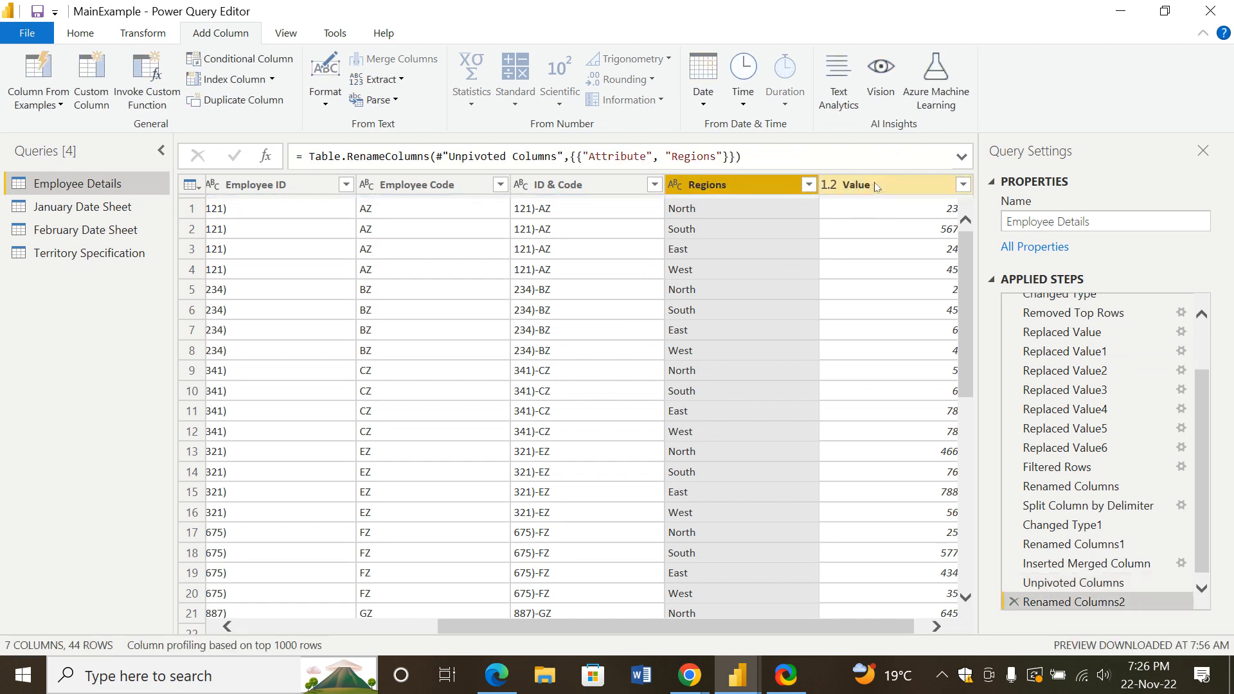
{"action": "double_click", "coordinate": [861, 185]}
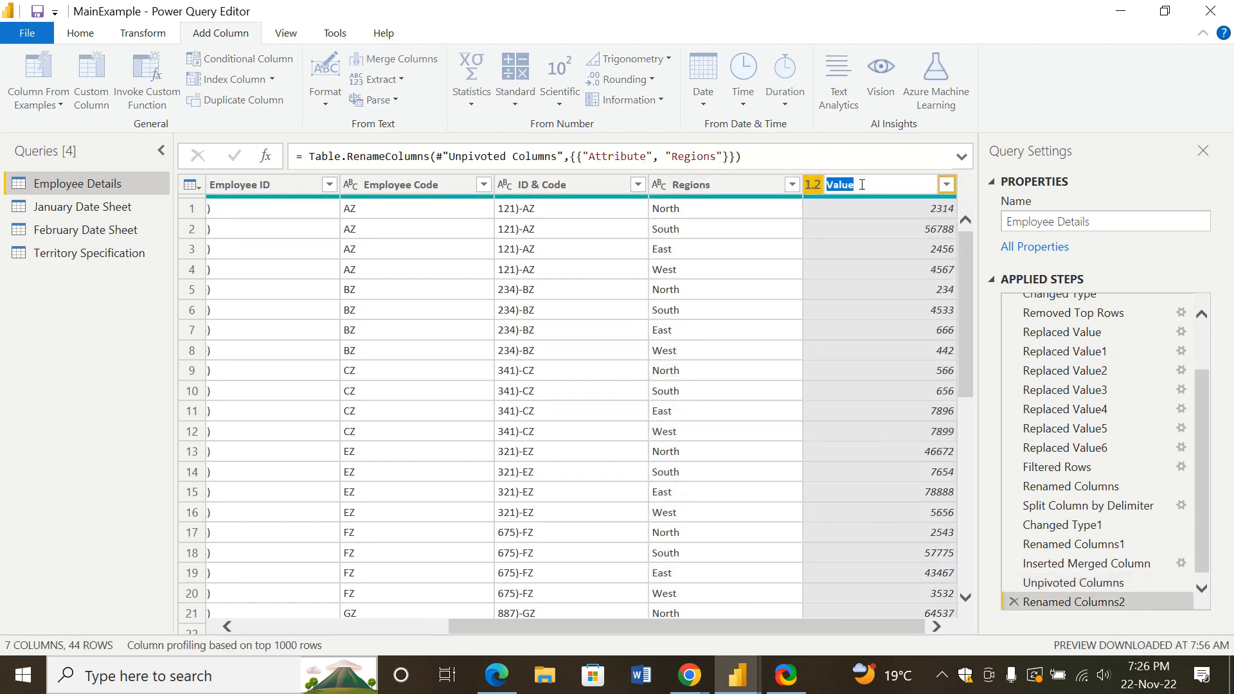
{"action": "type", "text": "Sales"}
{"action": "key", "text": "Return"}
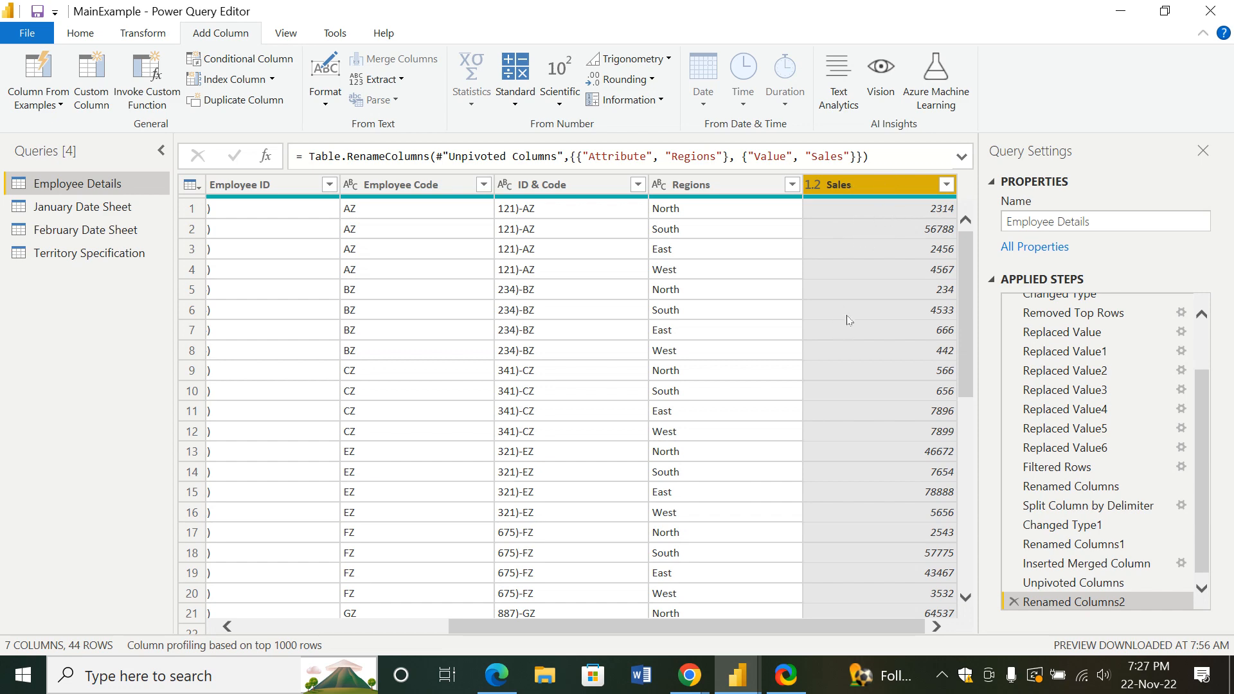
Change the data type of the Sales column to Fixed decimal number
{"action": "scroll", "coordinate": [852, 328], "scroll_direction": "down", "scroll_amount": 2}
{"action": "scroll", "coordinate": [852, 327], "scroll_direction": "down", "scroll_amount": 3}
{"action": "scroll", "coordinate": [864, 328], "scroll_direction": "up", "scroll_amount": 5}
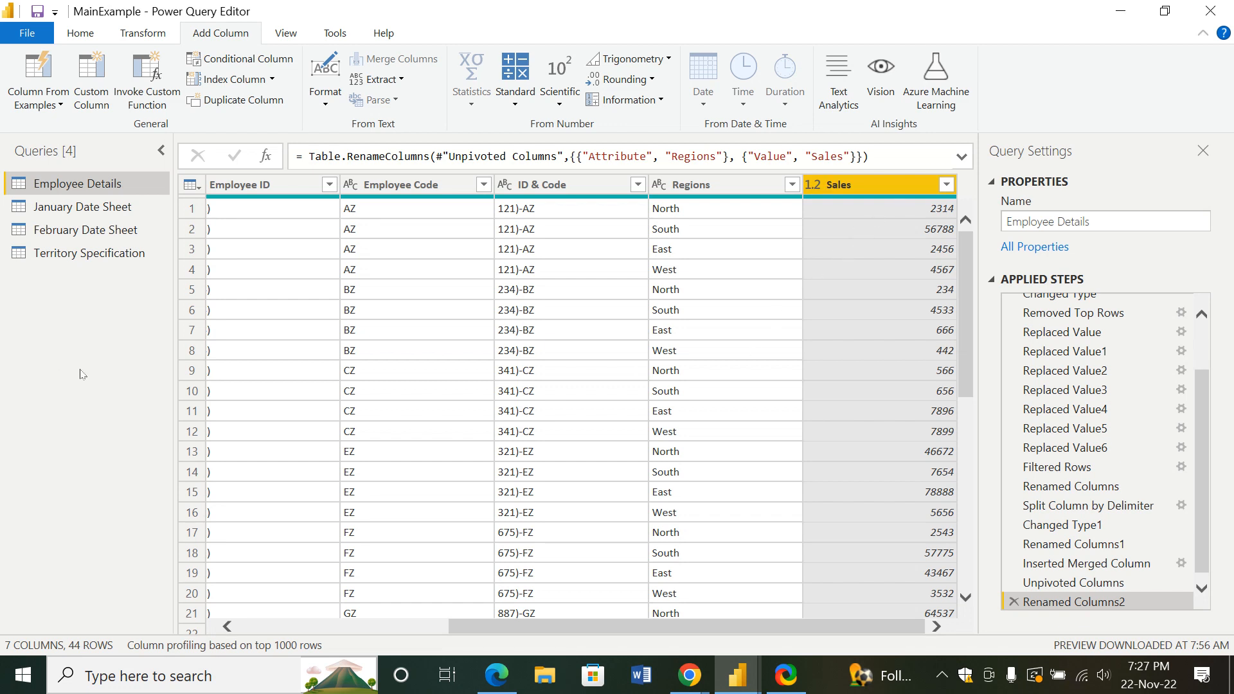
{"action": "left_click", "coordinate": [849, 272]}
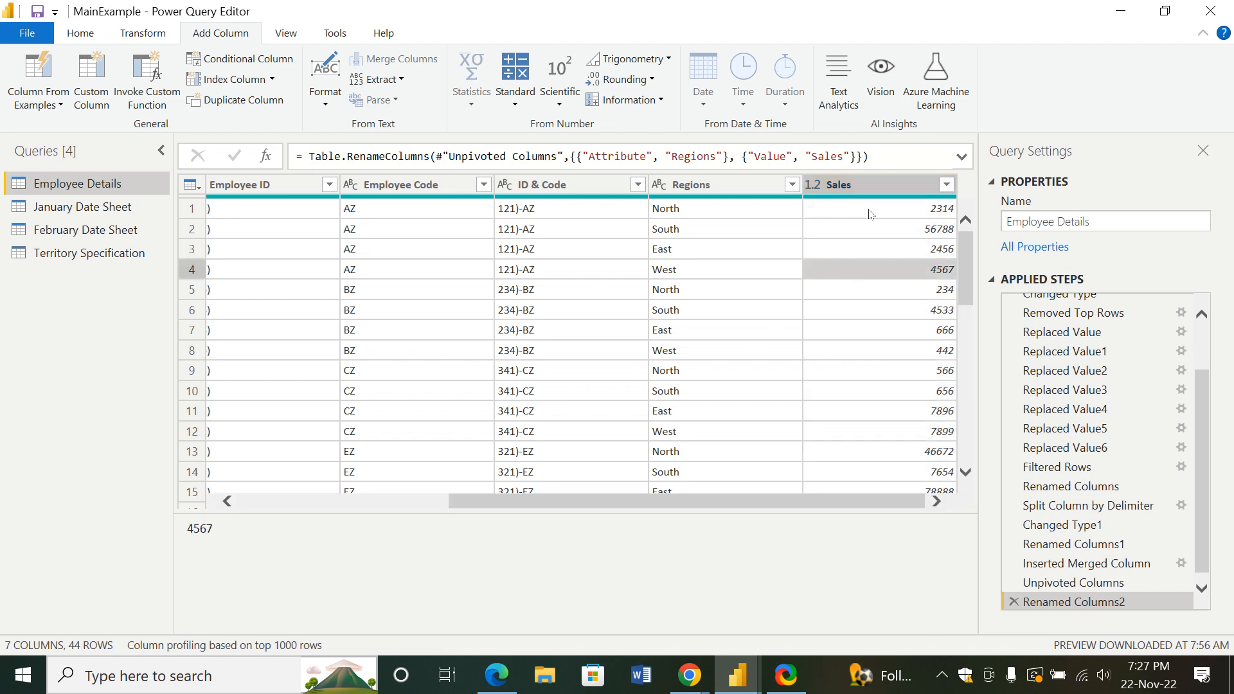
{"action": "left_click", "coordinate": [870, 186]}
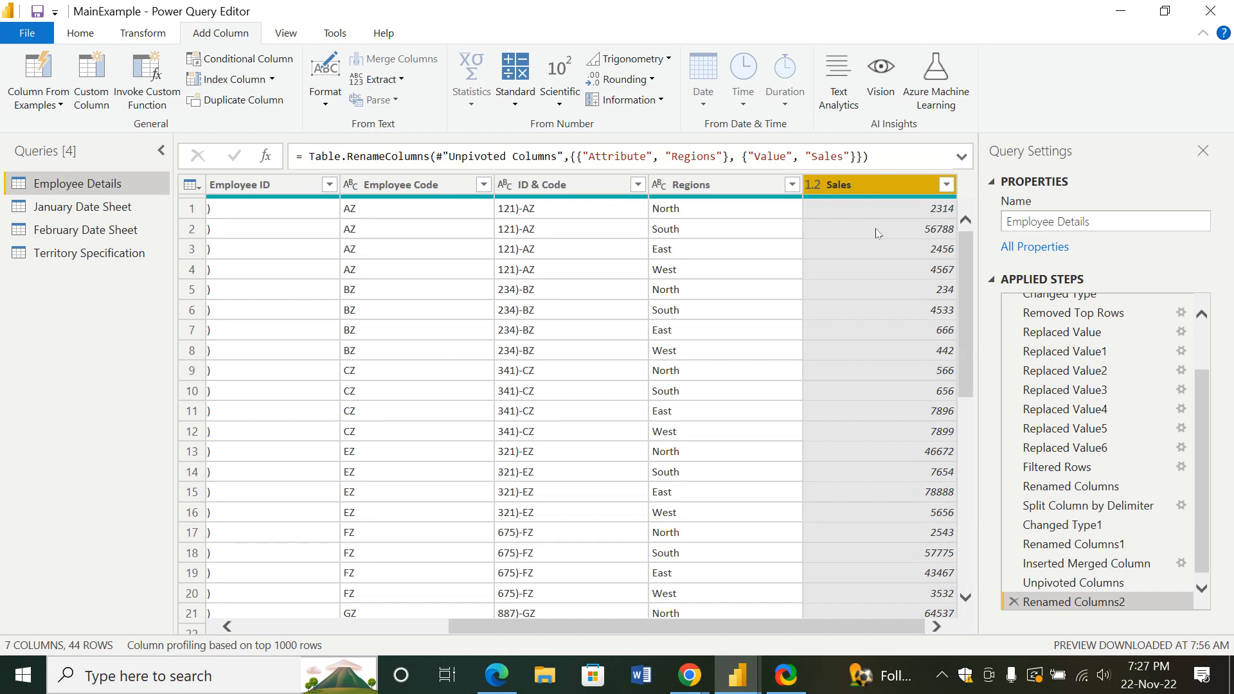
{"action": "right_click", "coordinate": [947, 187]}
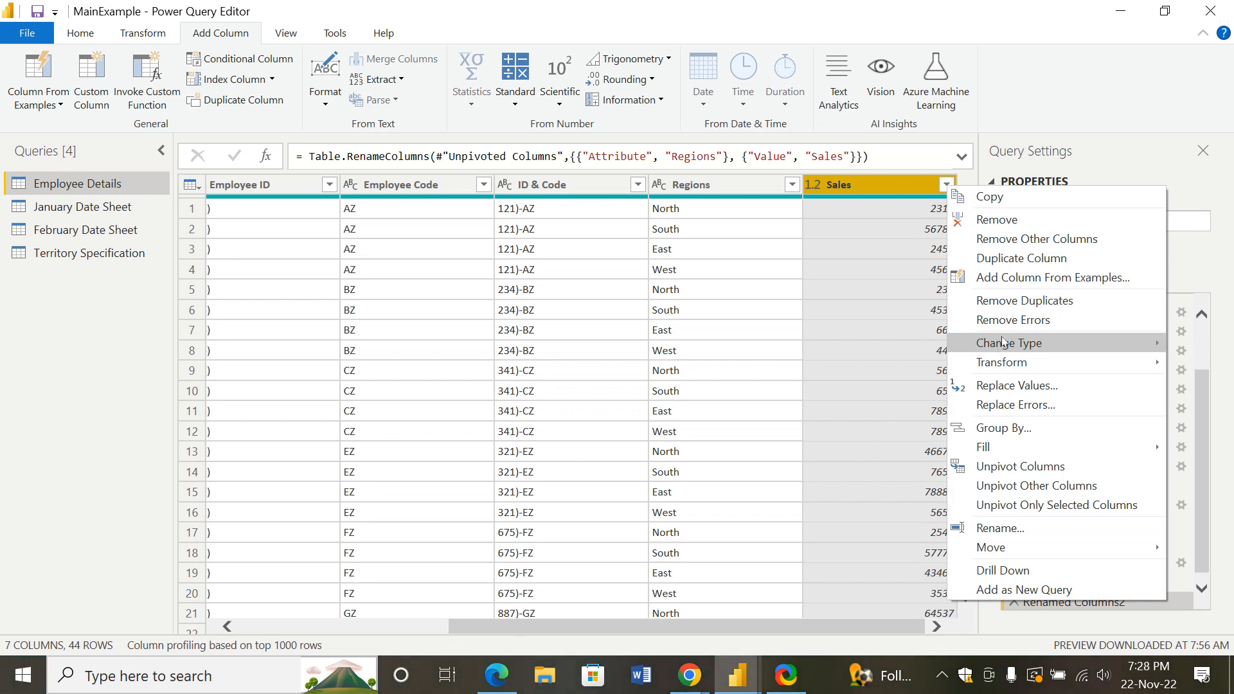
{"action": "mouse_move", "coordinate": [1009, 346]}
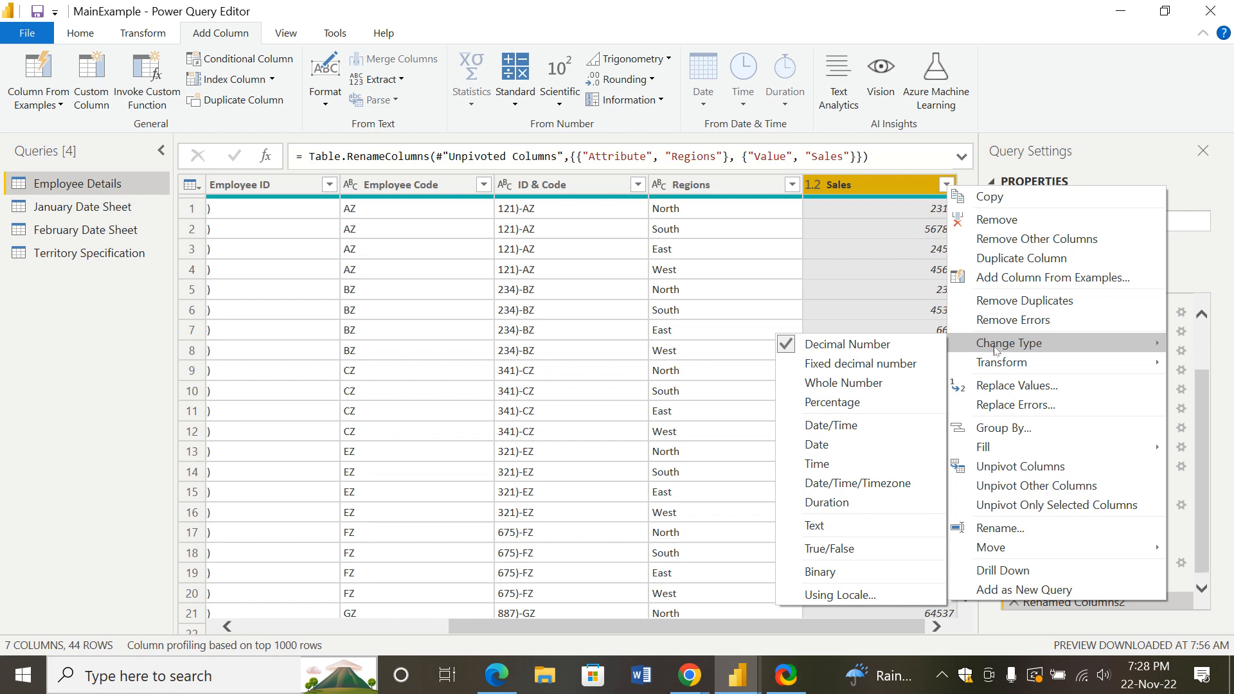
{"action": "left_click", "coordinate": [904, 364]}
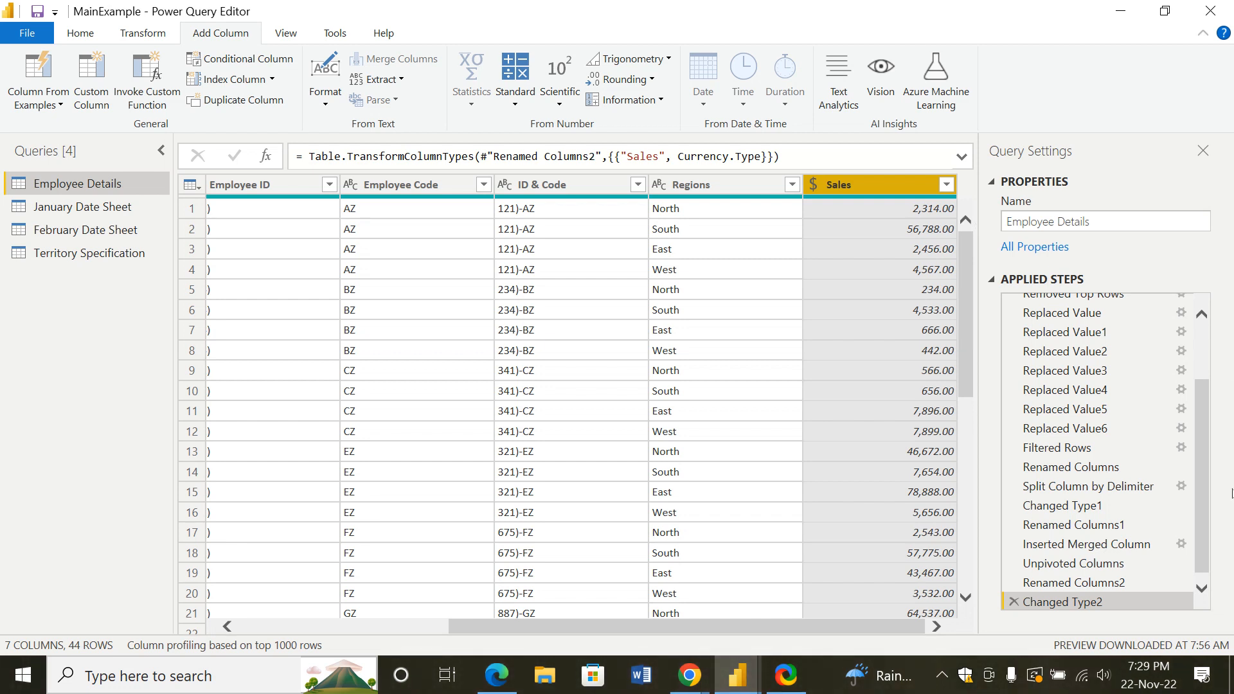
Open the January Date Sheet query
{"action": "left_click", "coordinate": [2, 339]}
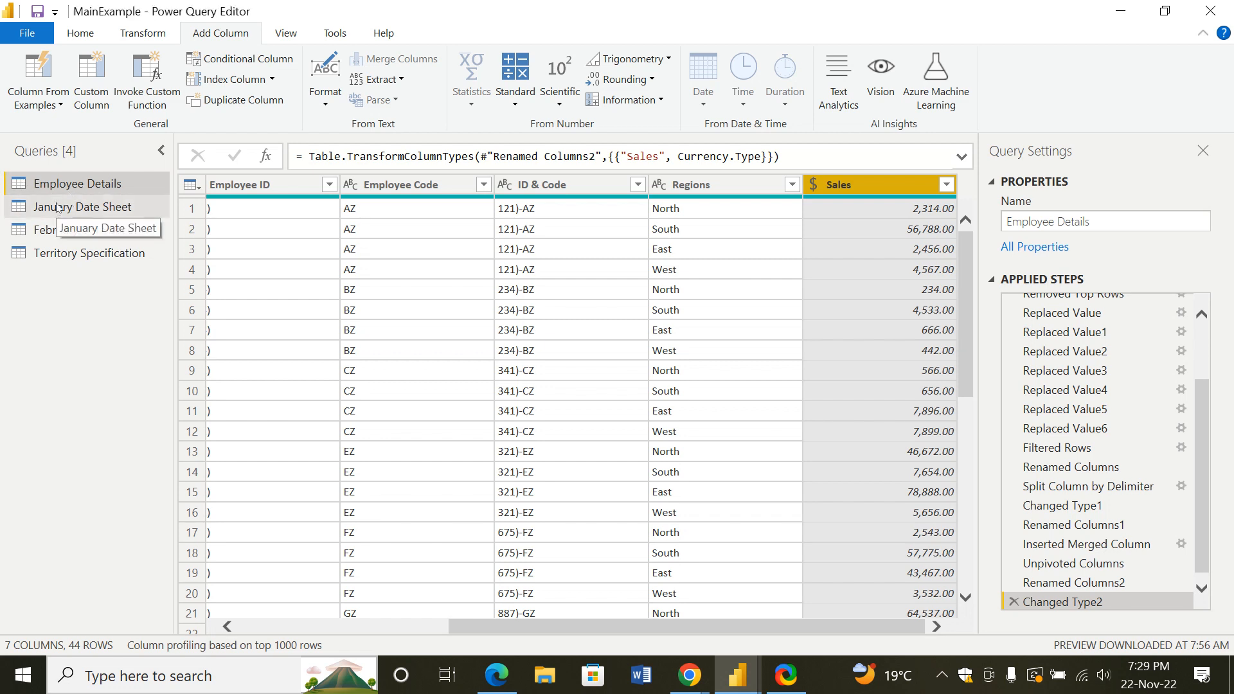
{"action": "right_click", "coordinate": [56, 206]}
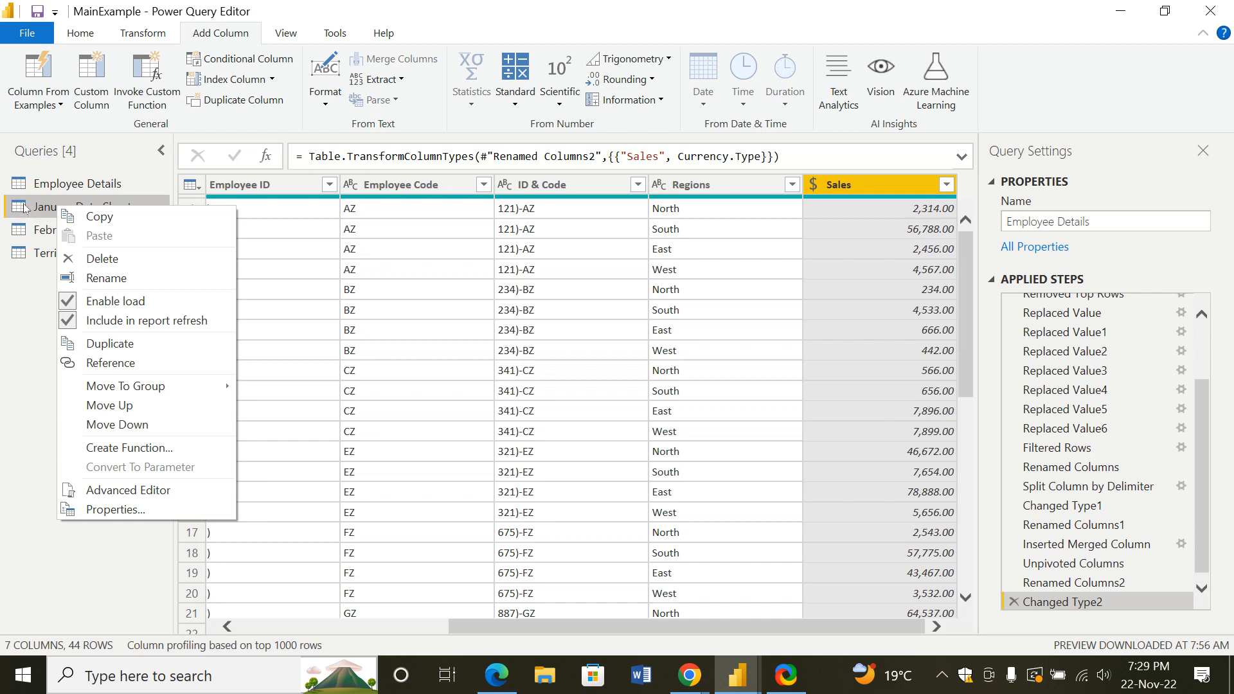
{"action": "left_click", "coordinate": [31, 275]}
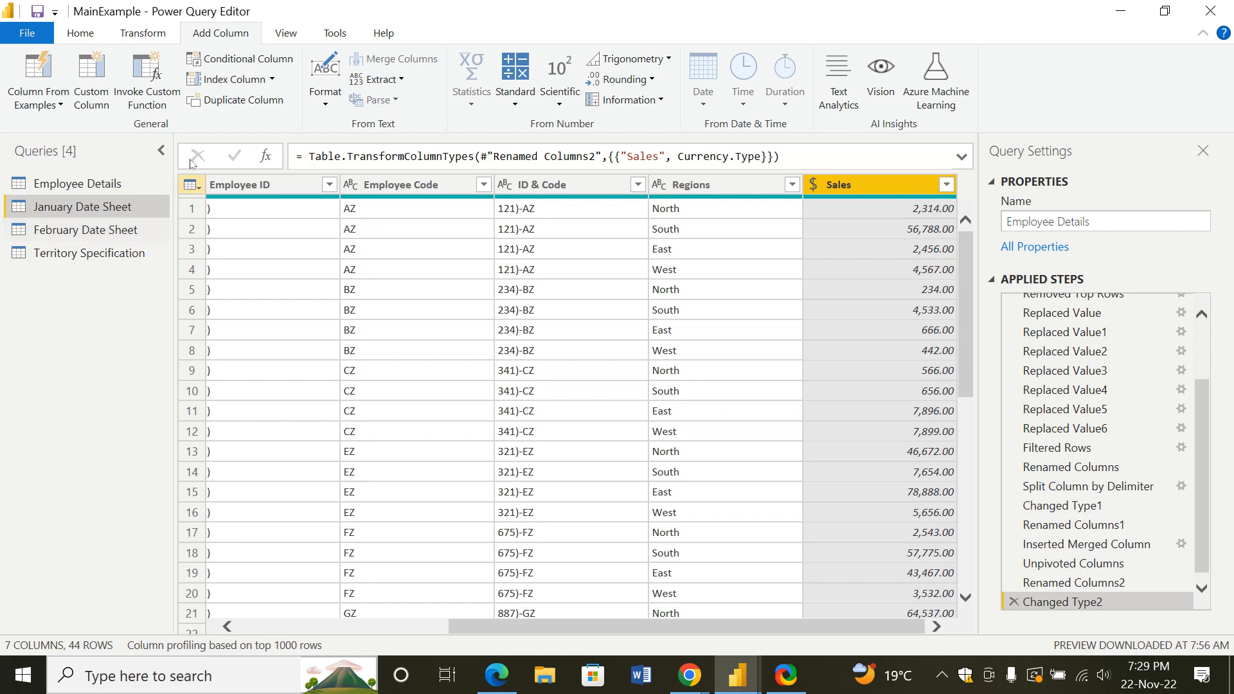
{"action": "left_click", "coordinate": [111, 209]}
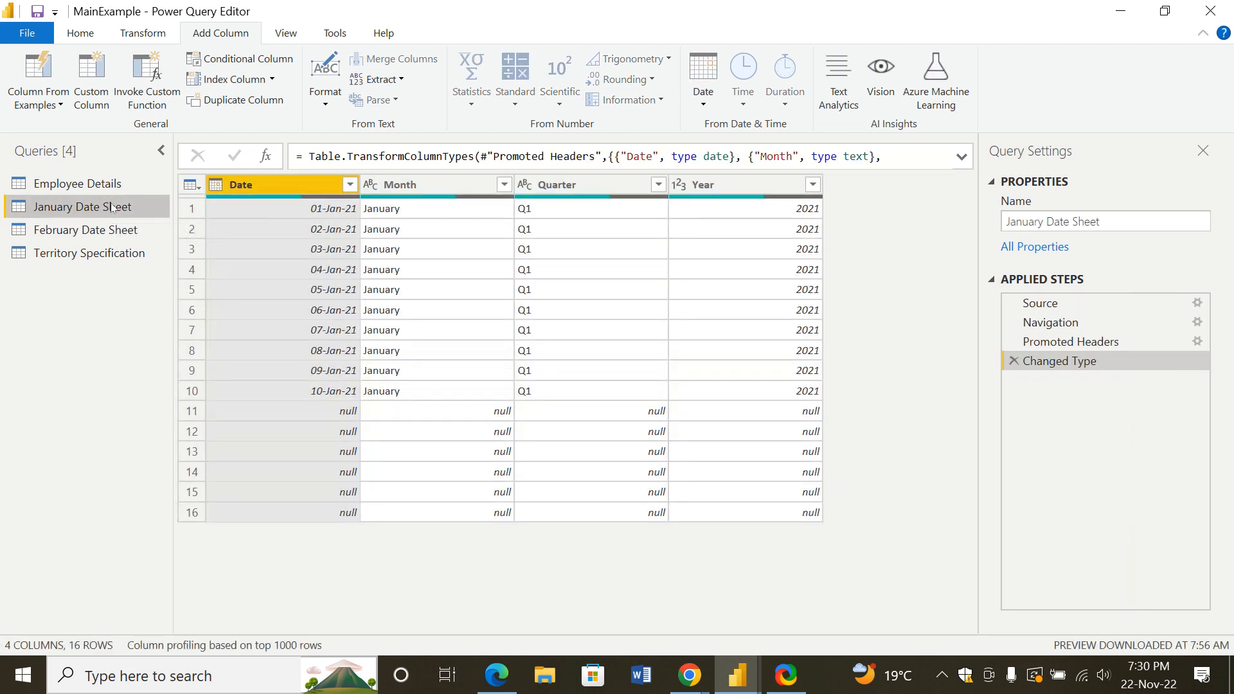
Append the February Date Sheet table to the January Date Sheet query as a two-table append
{"action": "left_click", "coordinate": [88, 35]}
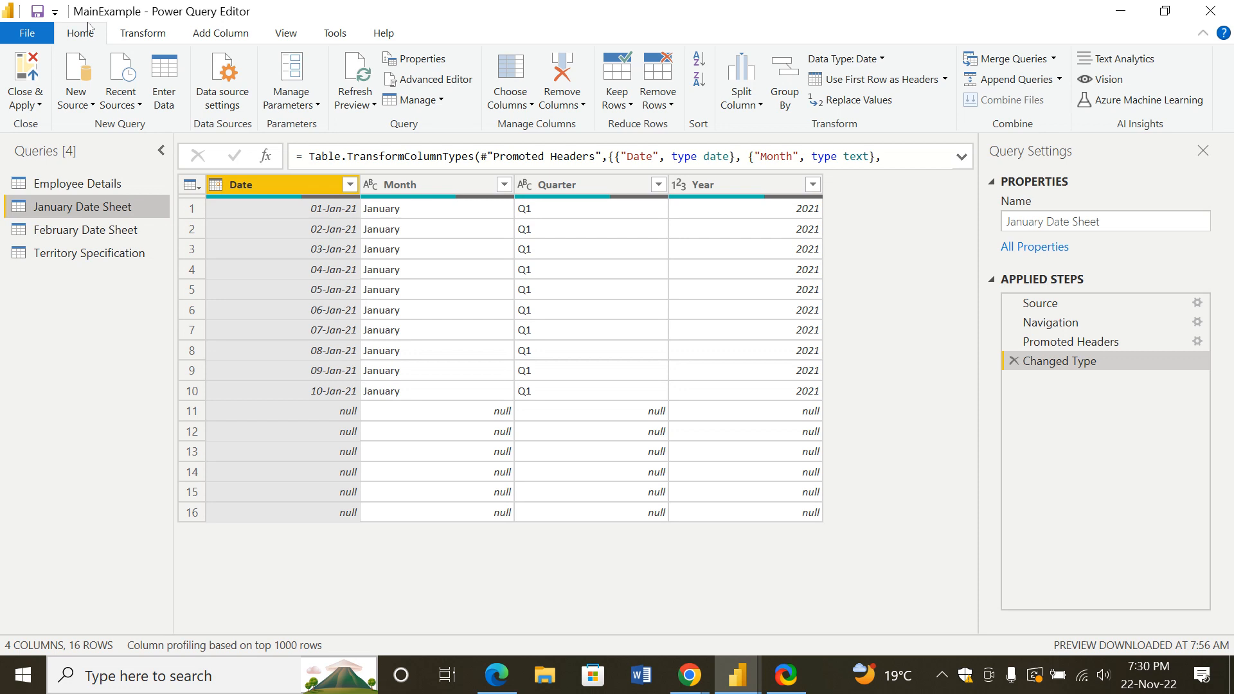
{"action": "left_click", "coordinate": [1058, 81]}
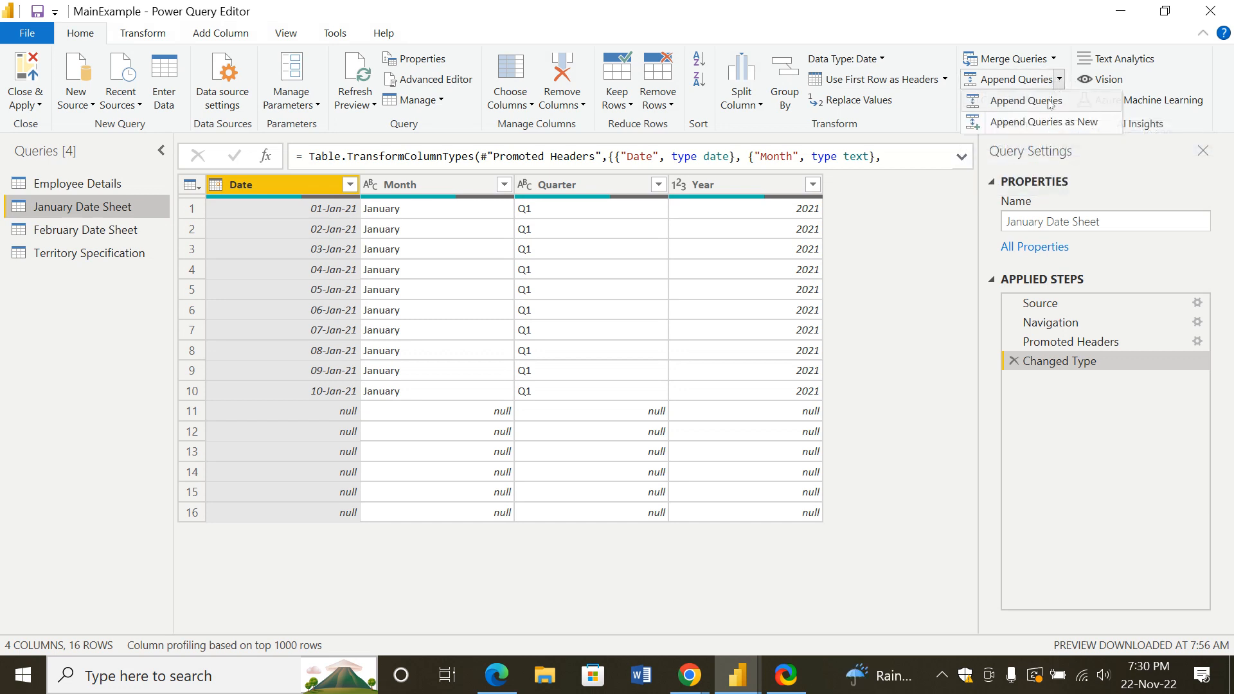
{"action": "left_click", "coordinate": [1051, 102]}
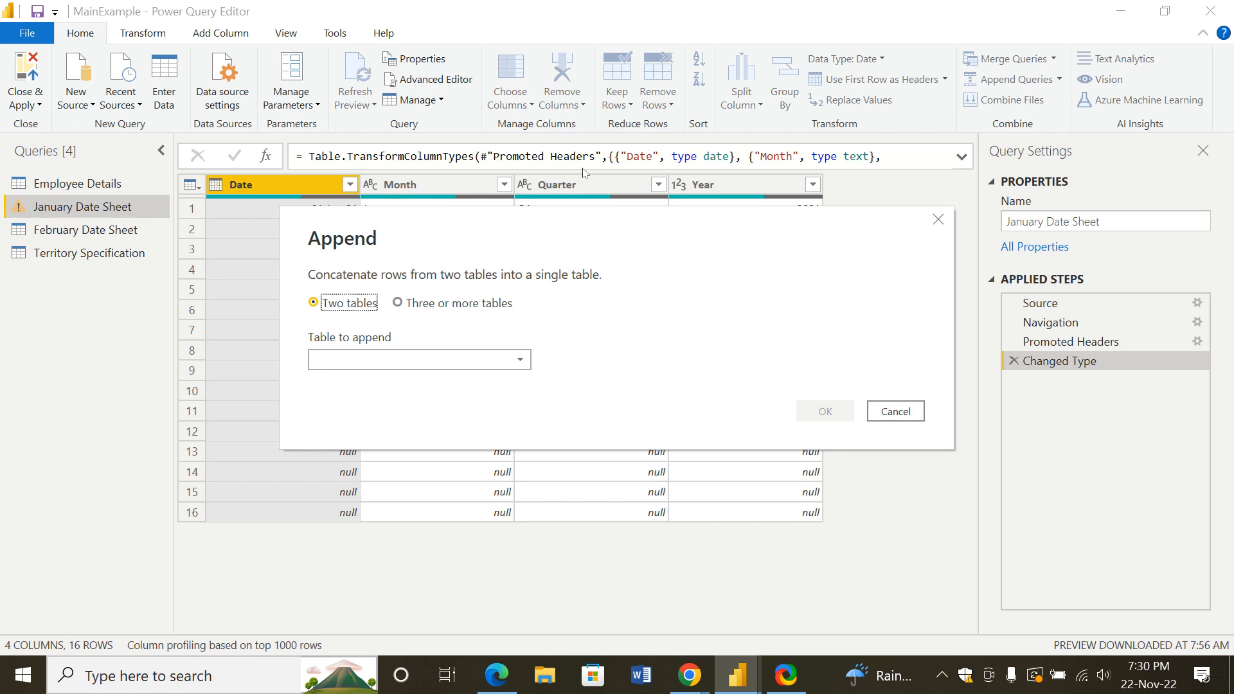
{"action": "left_click", "coordinate": [499, 360]}
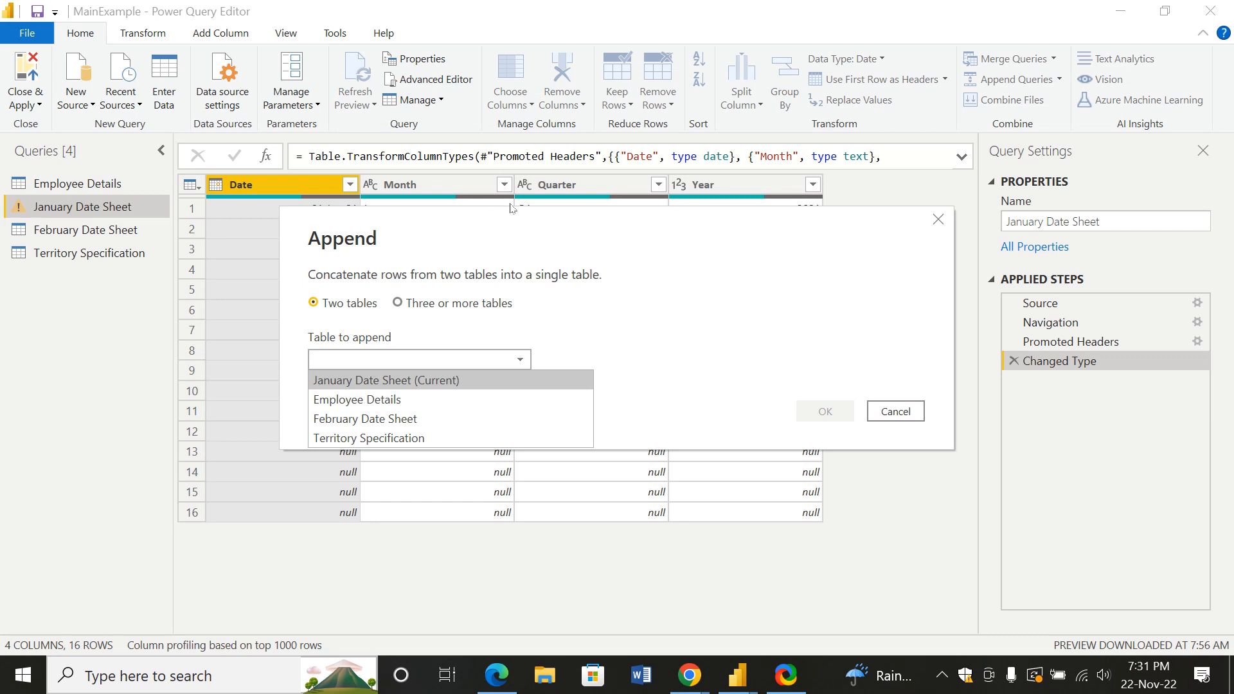
{"action": "left_click", "coordinate": [347, 307]}
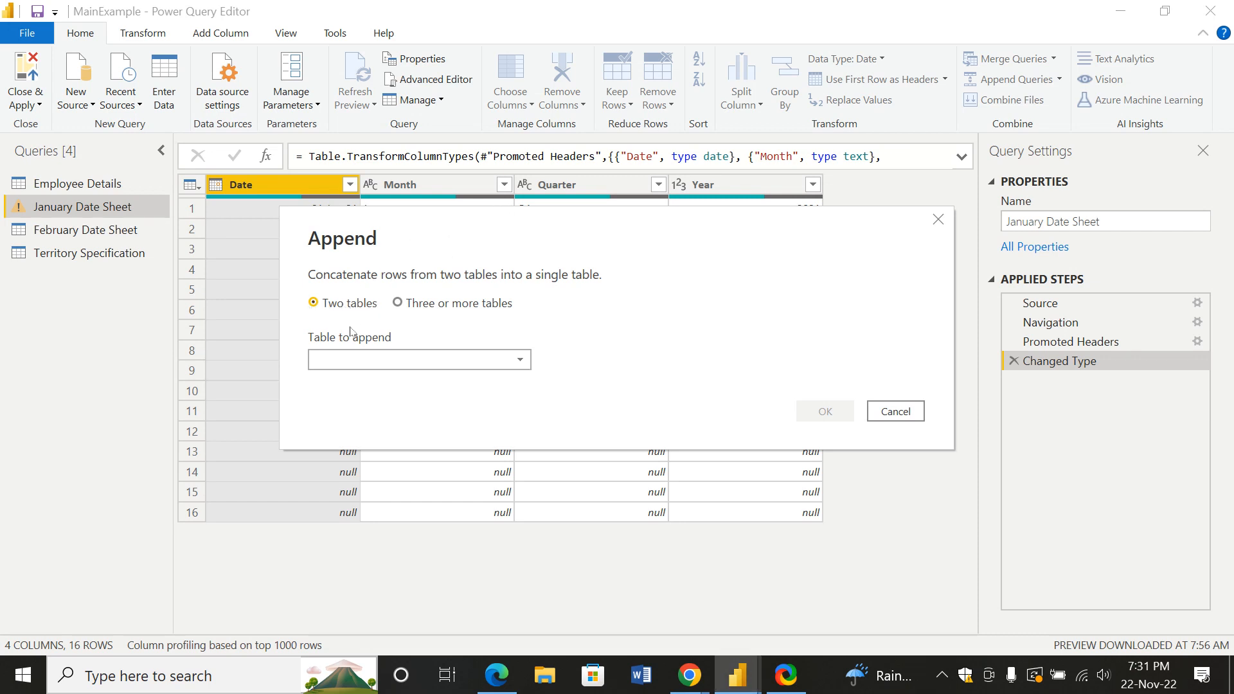
{"action": "left_click", "coordinate": [406, 365]}
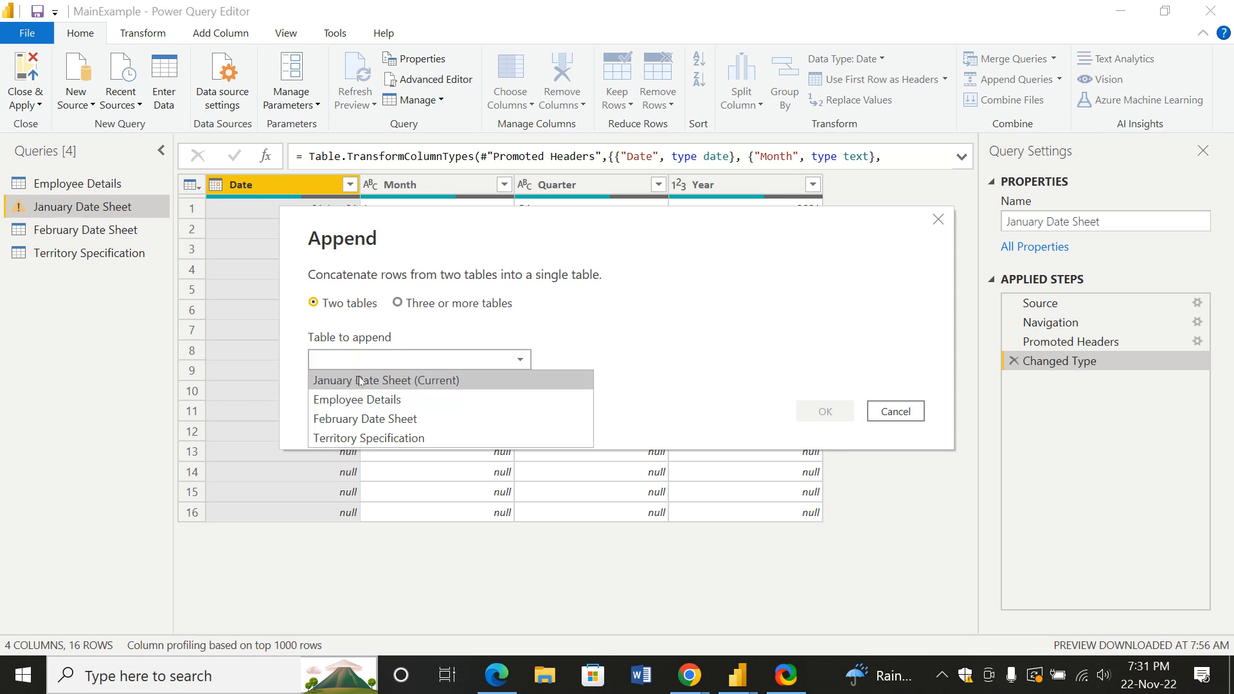
{"action": "left_click", "coordinate": [395, 418]}
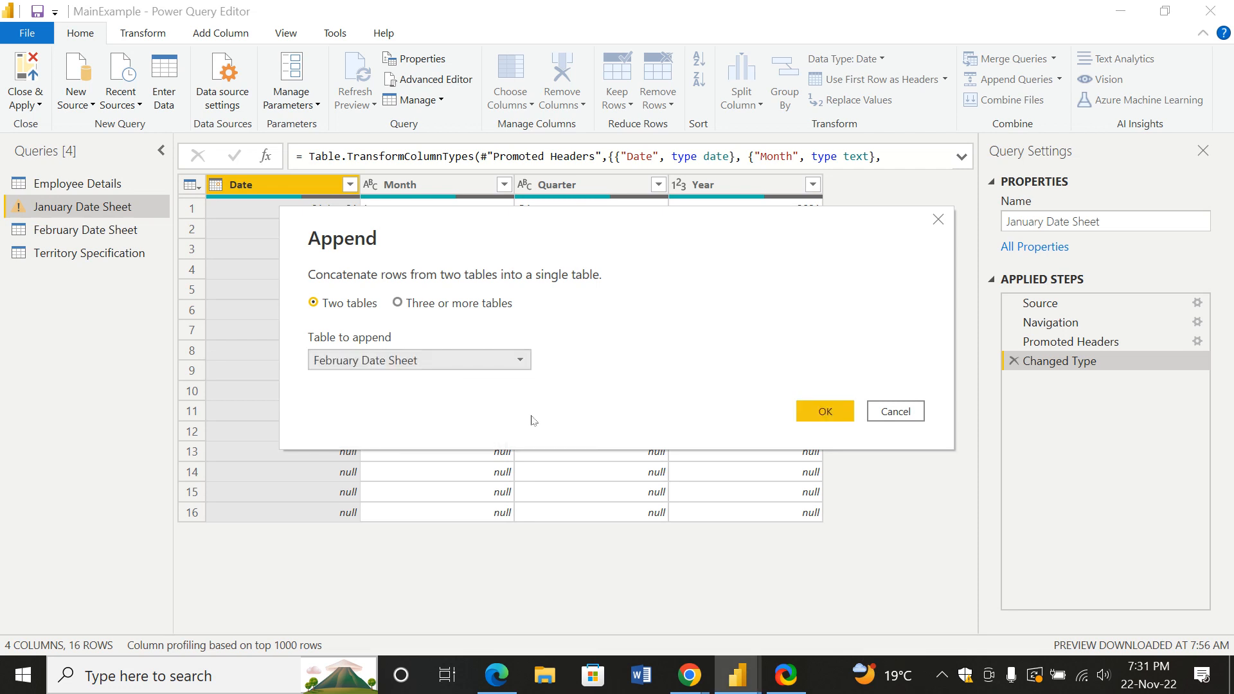
{"action": "left_click", "coordinate": [822, 412]}
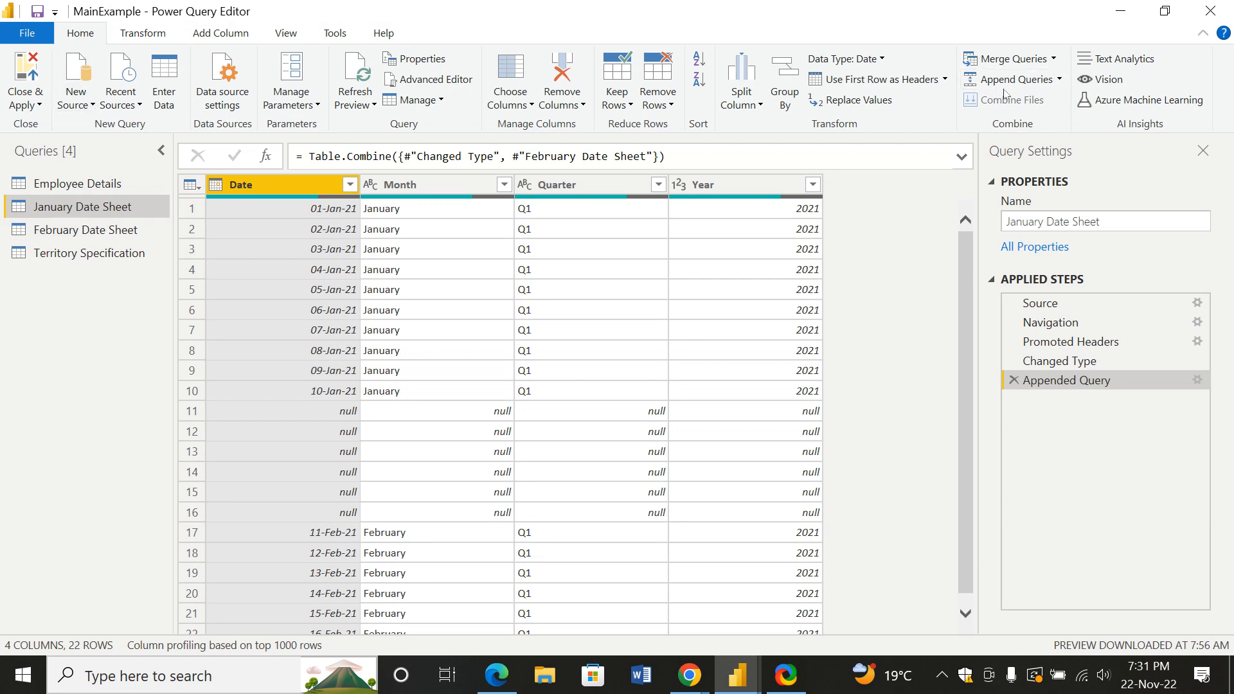
{"action": "left_click", "coordinate": [1060, 79]}
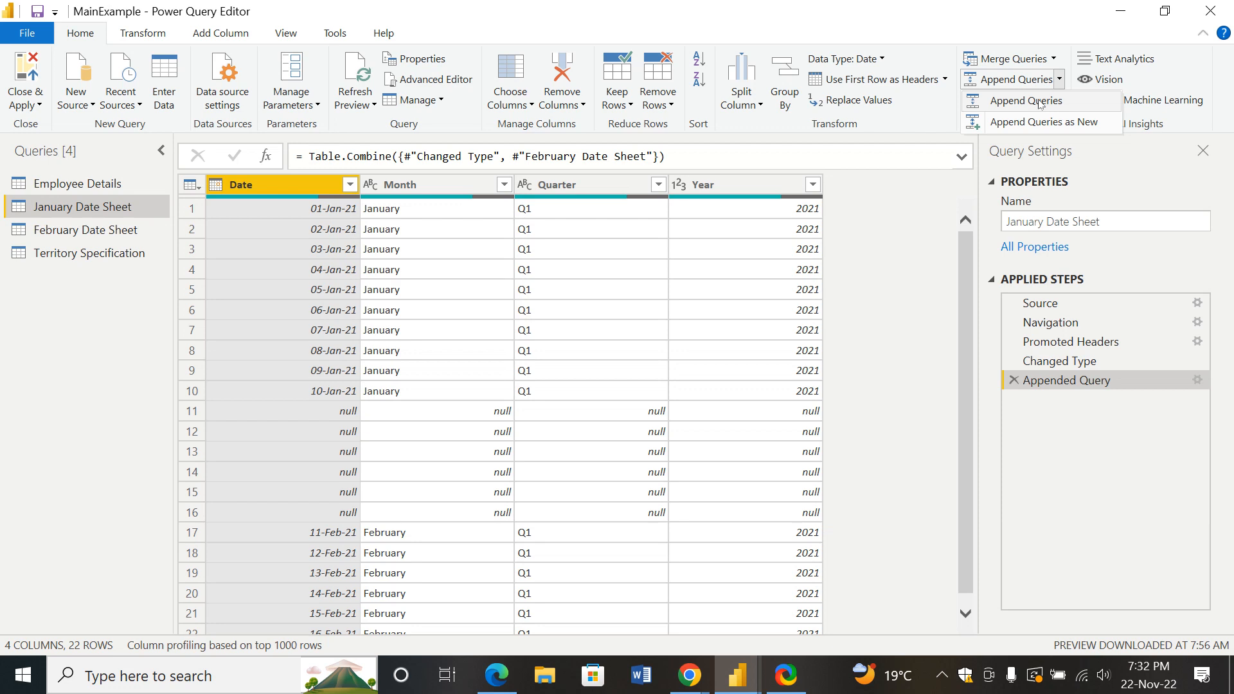
{"action": "scroll", "coordinate": [500, 350], "scroll_direction": "down", "scroll_amount": 1}
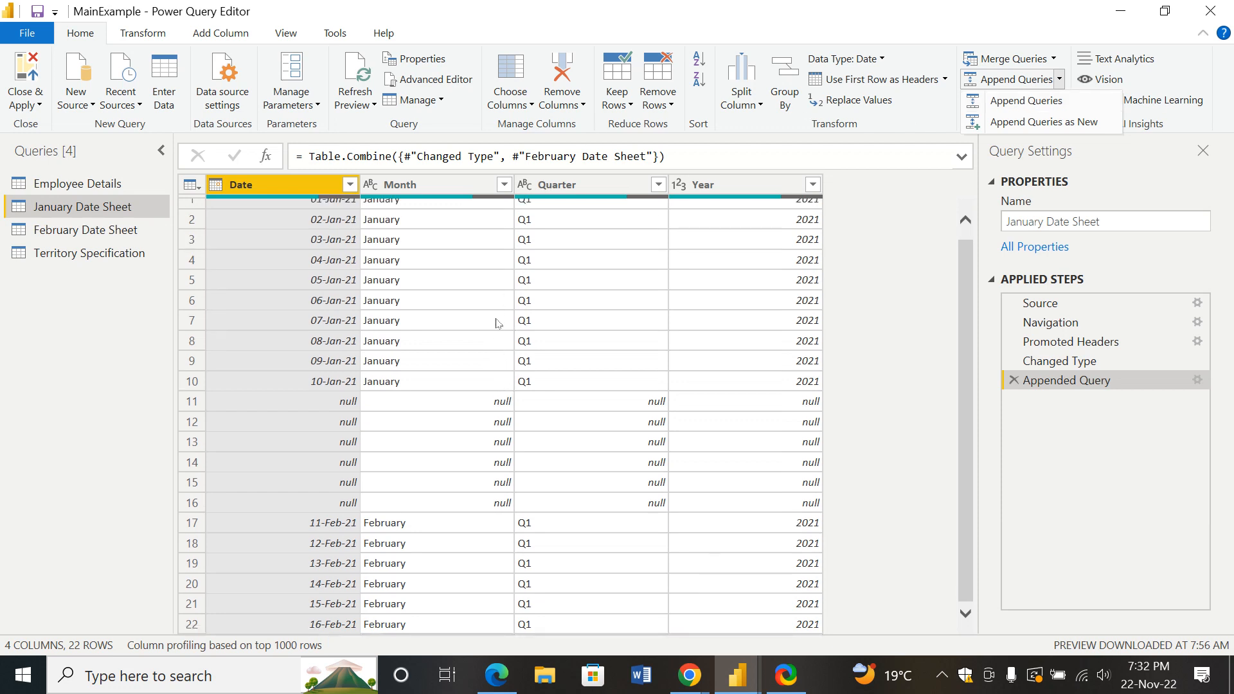
{"action": "scroll", "coordinate": [499, 318], "scroll_direction": "up", "scroll_amount": 1}
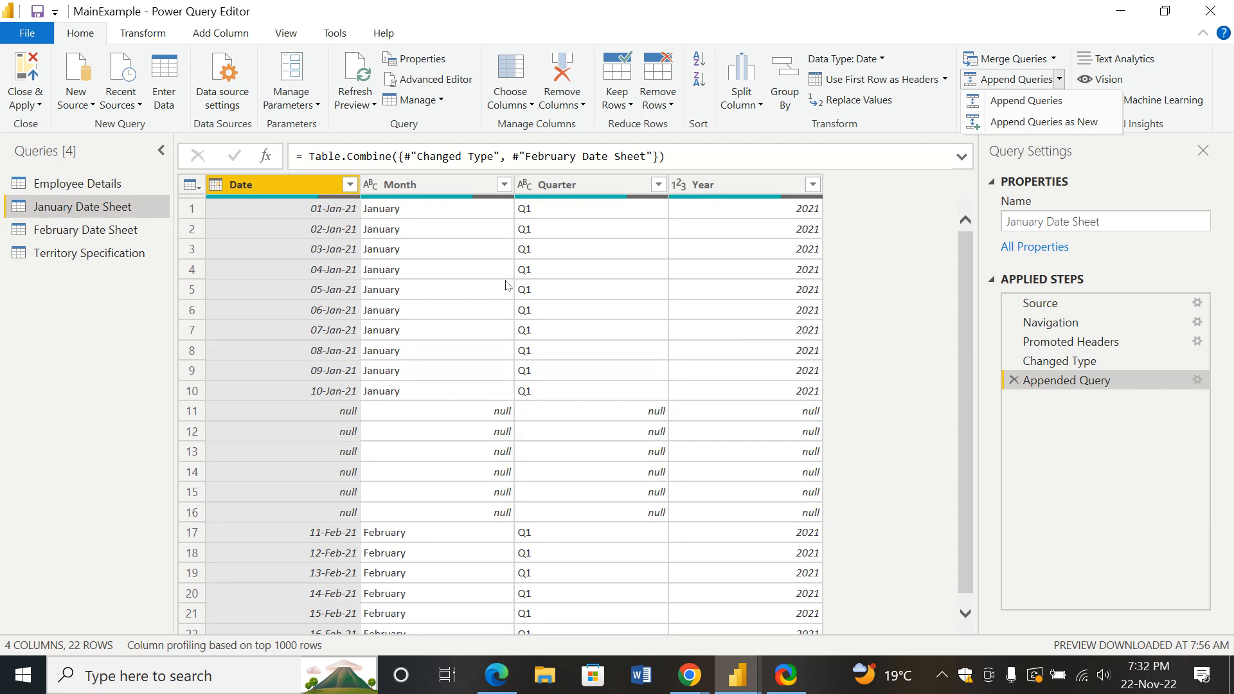
{"action": "left_click", "coordinate": [487, 185]}
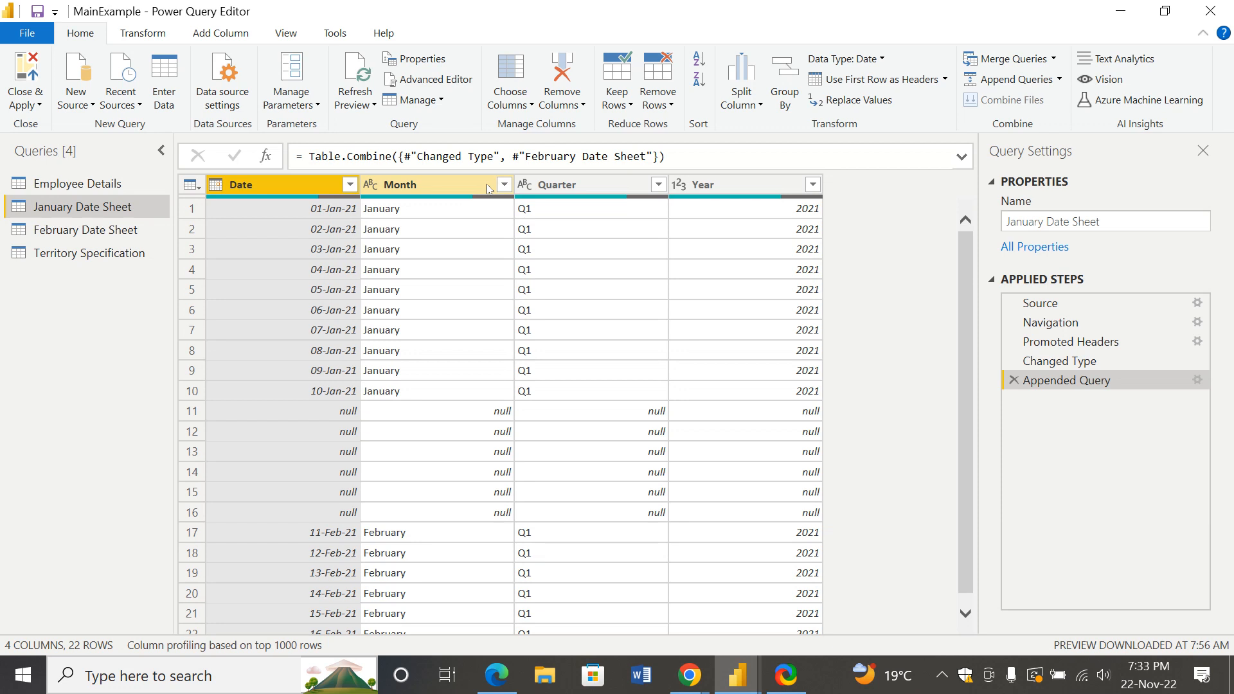
Start a conditional column in the Territory Specification query with an If condition on the Country column
{"action": "left_click", "coordinate": [65, 256]}
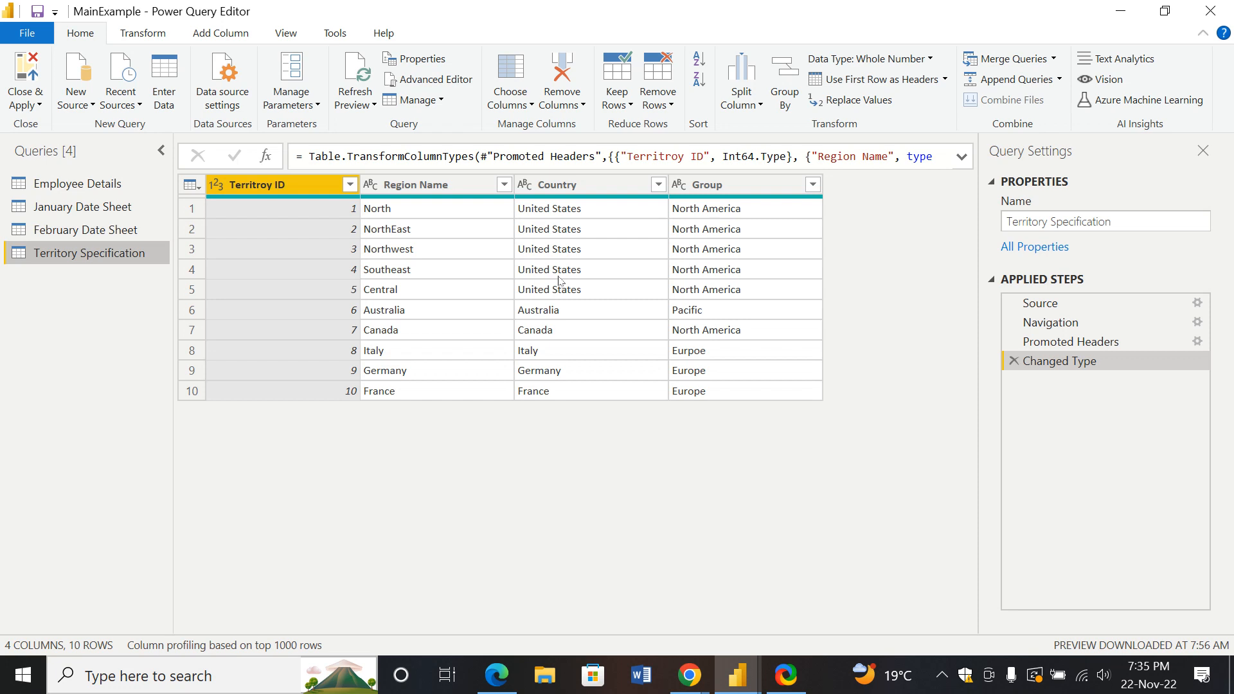
{"action": "left_click", "coordinate": [237, 42]}
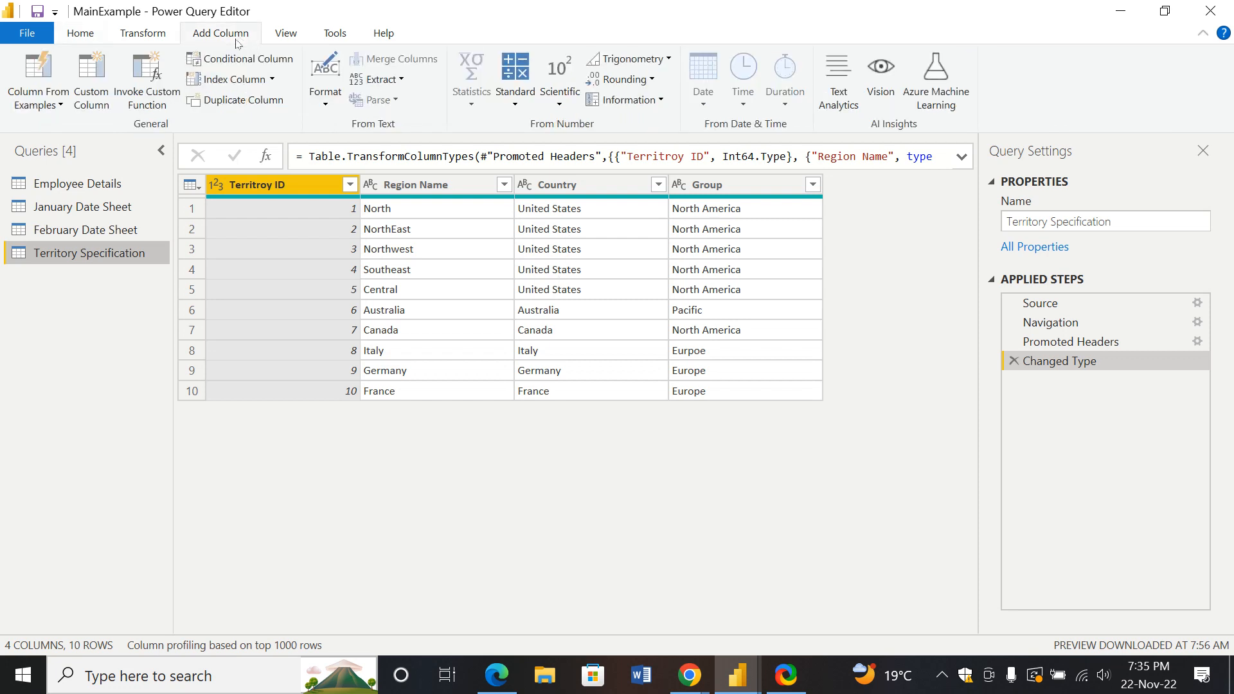
{"action": "left_click", "coordinate": [250, 62]}
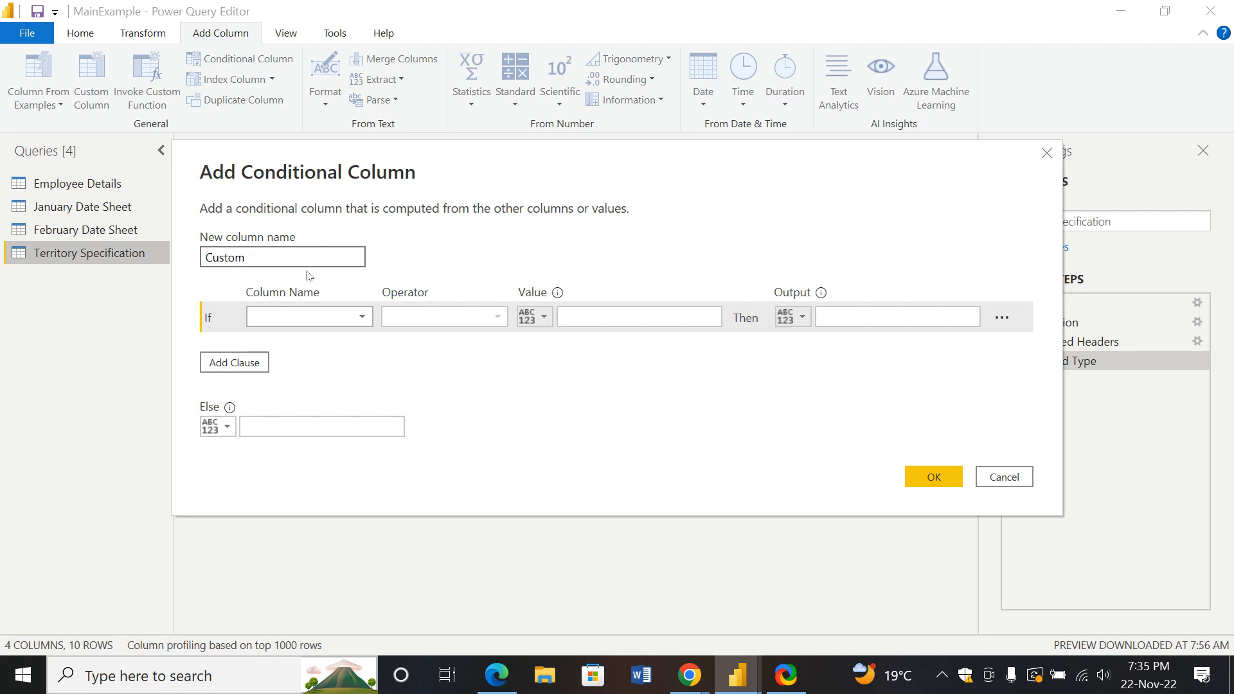
{"action": "left_click", "coordinate": [304, 319]}
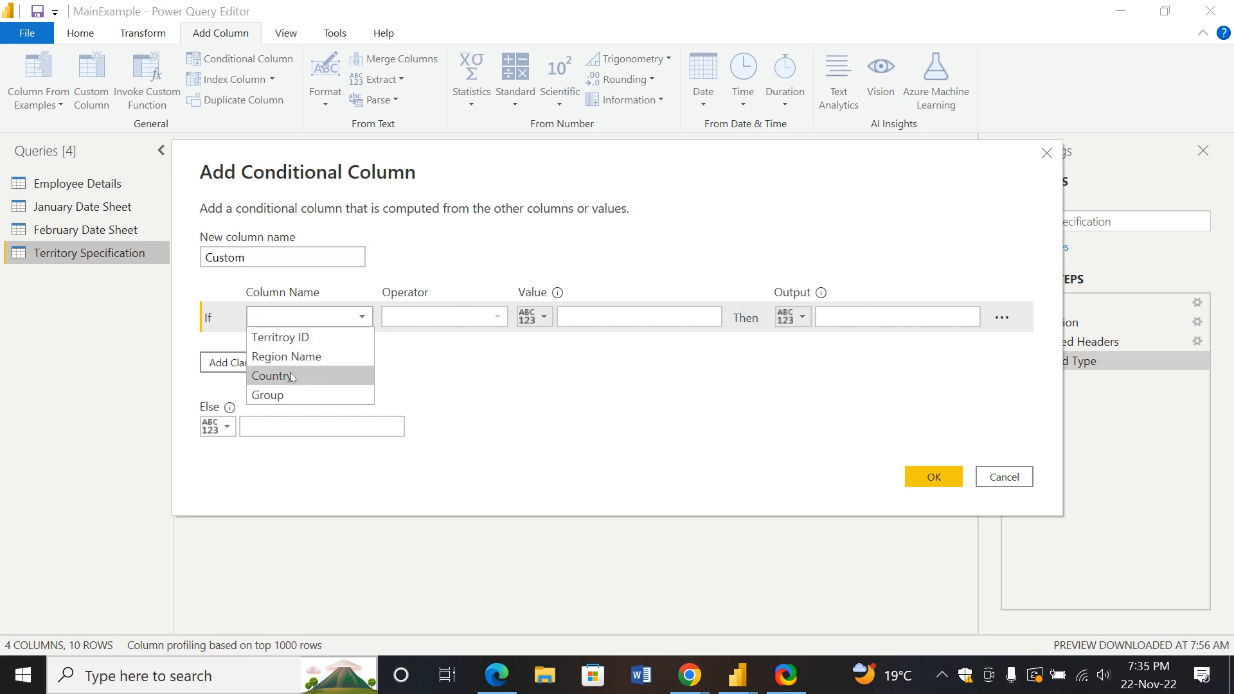
{"action": "left_click", "coordinate": [287, 374]}
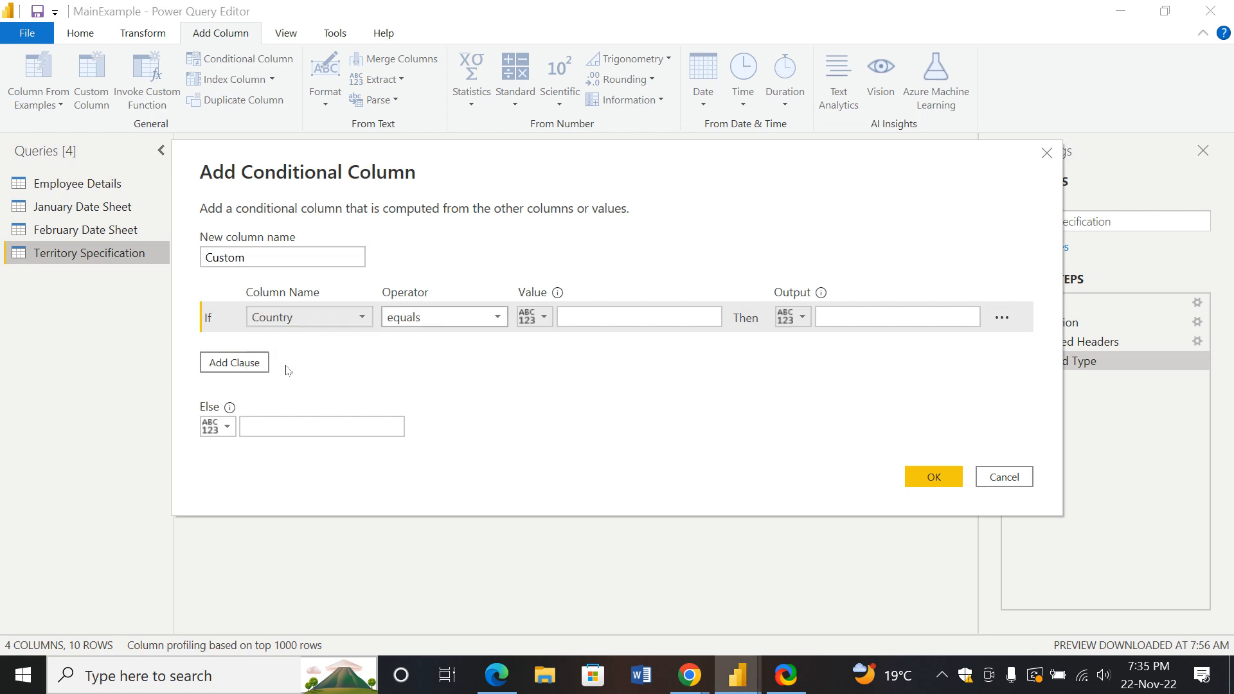
Set the If condition's comparison value to United States and its output to USA
{"action": "left_click", "coordinate": [647, 316]}
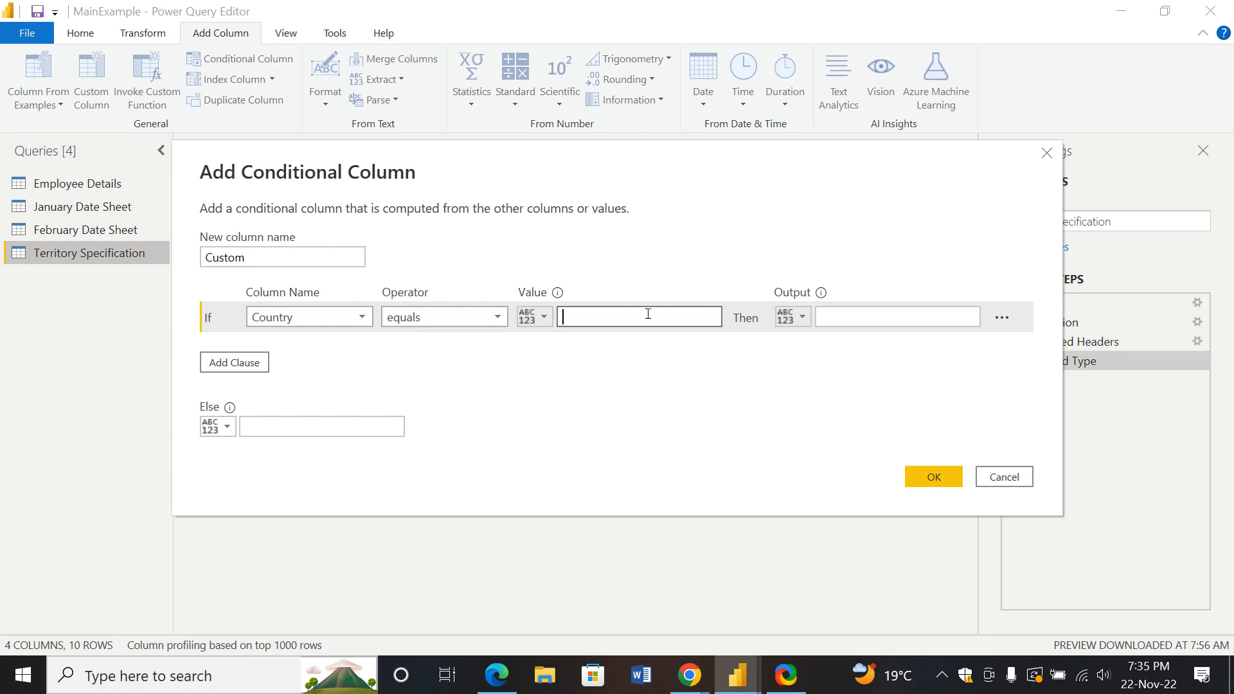
{"action": "type", "text": "UNited"}
{"action": "key", "text": "BackSpace"}
{"action": "key", "text": "BackSpace"}
{"action": "key", "text": "BackSpace"}
{"action": "key", "text": "BackSpace"}
{"action": "key", "text": "BackSpace"}
{"action": "key", "text": "BackSpace"}
{"action": "type", "text": "nited States"}
{"action": "left_click", "coordinate": [884, 313]}
{"action": "type", "text": "USA"}
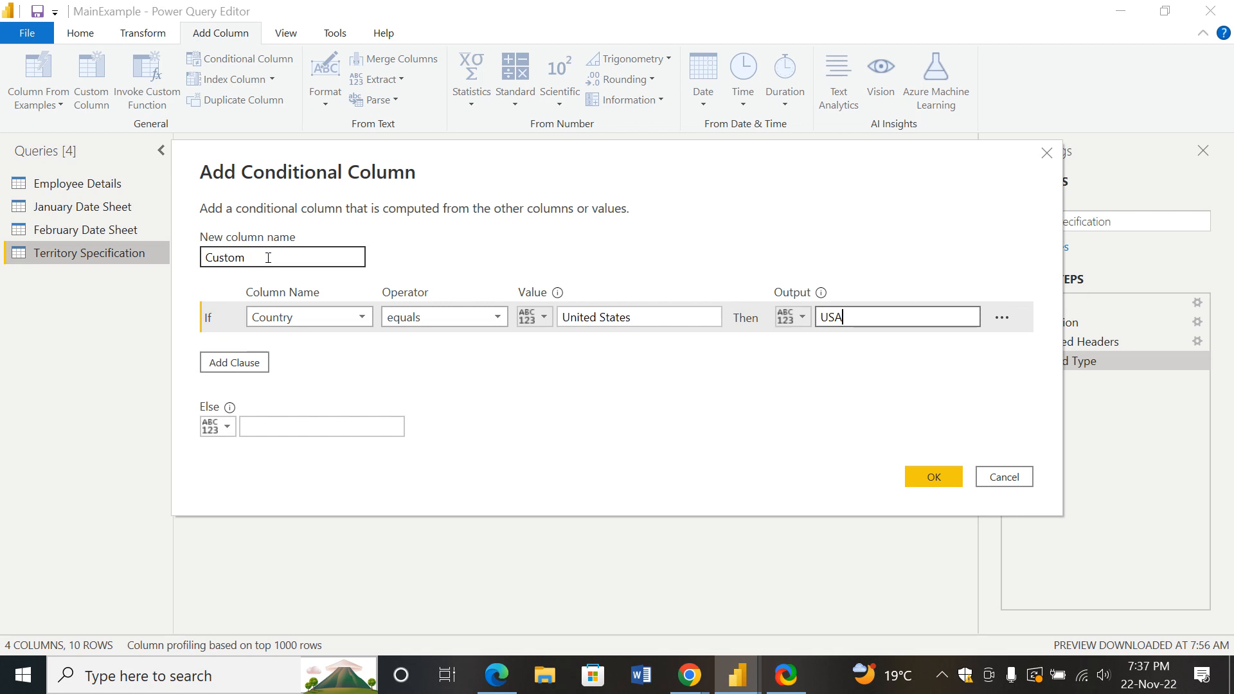
{"action": "left_click", "coordinate": [1002, 317]}
{"action": "left_click", "coordinate": [931, 368]}
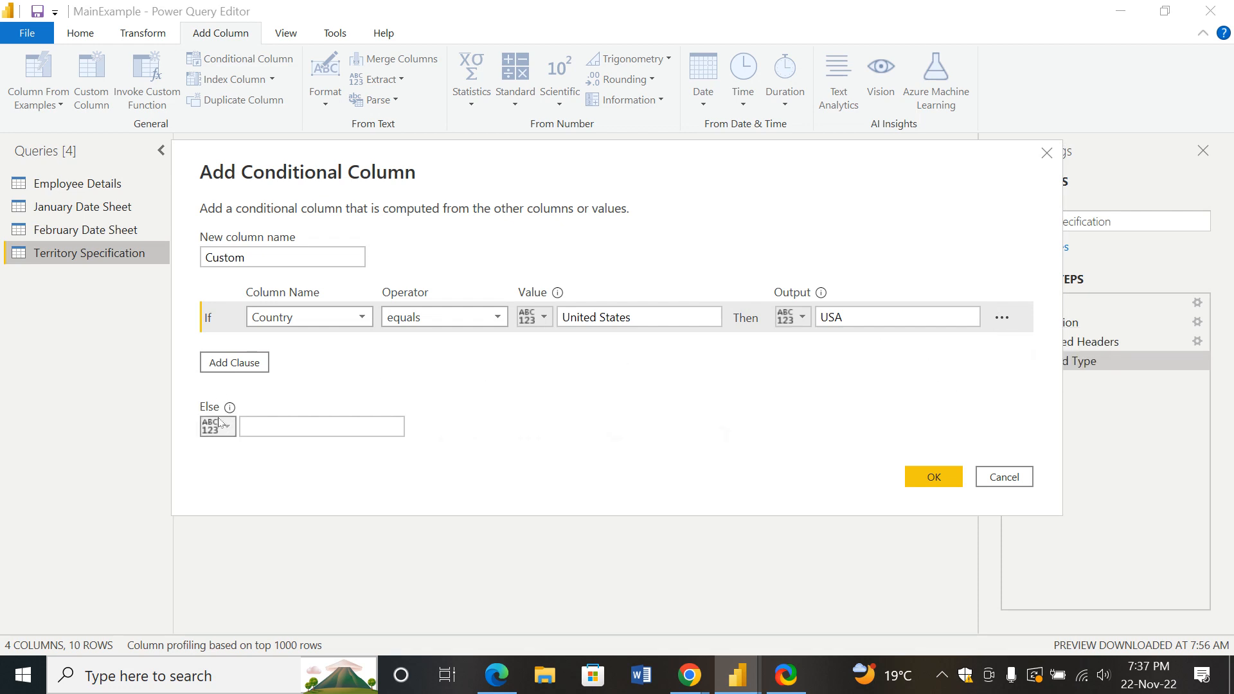
Add an Else If clause returning CA when Country equals Canada, and create the conditional column
{"action": "left_click", "coordinate": [241, 367]}
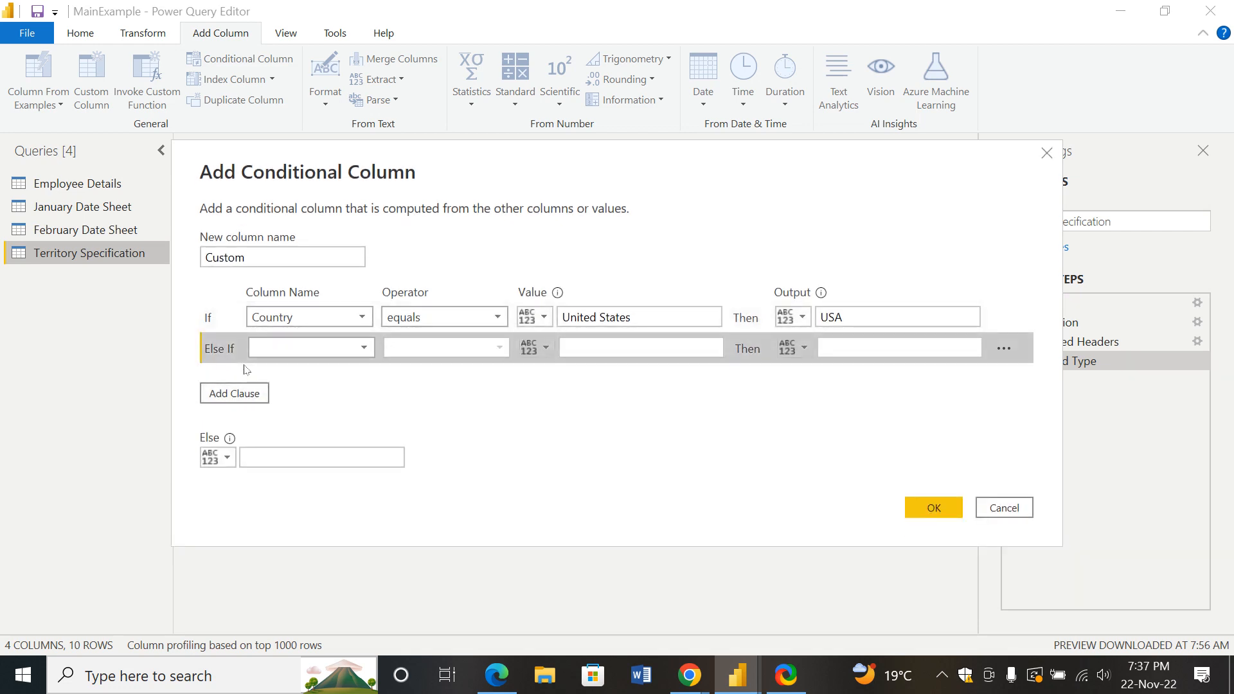
{"action": "left_click", "coordinate": [282, 350]}
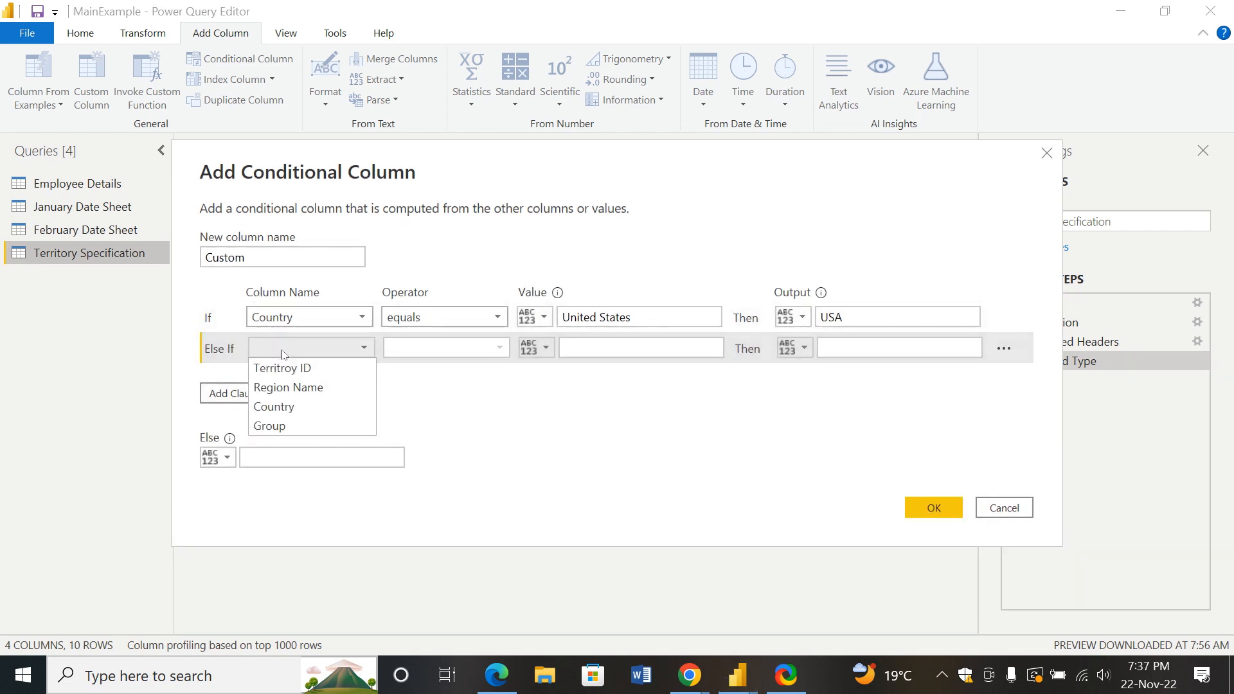
{"action": "left_click", "coordinate": [279, 404]}
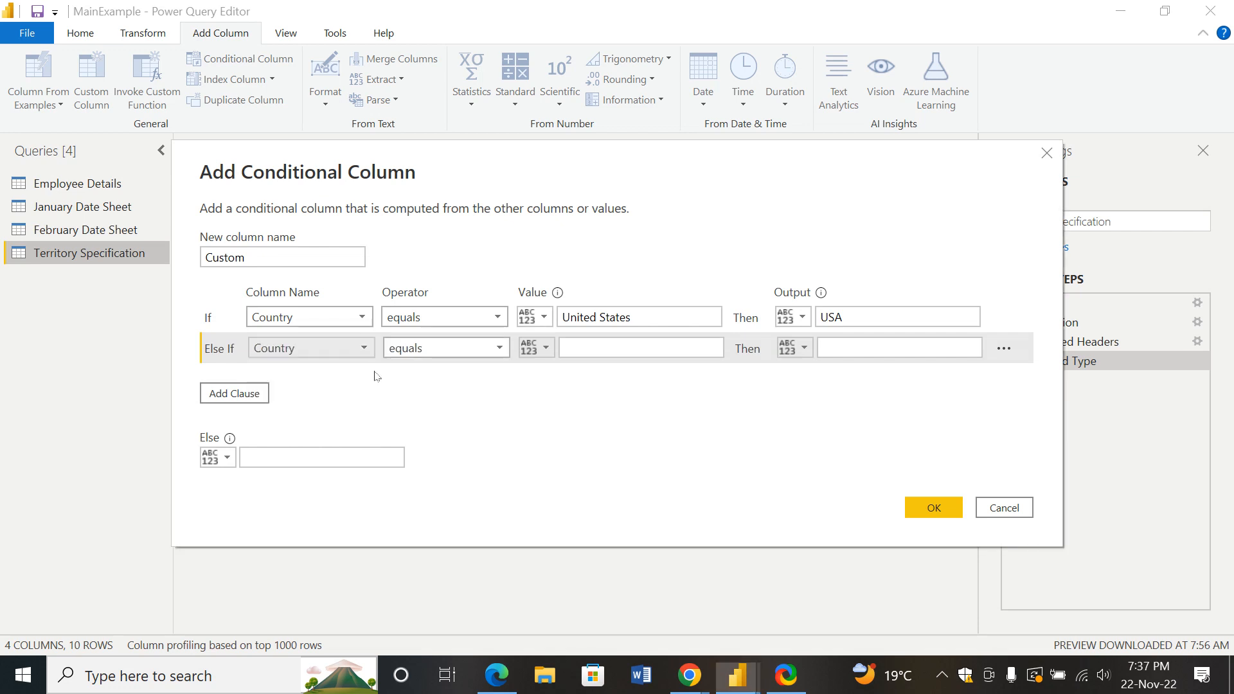
{"action": "left_click", "coordinate": [611, 344]}
{"action": "type", "text": "Canada"}
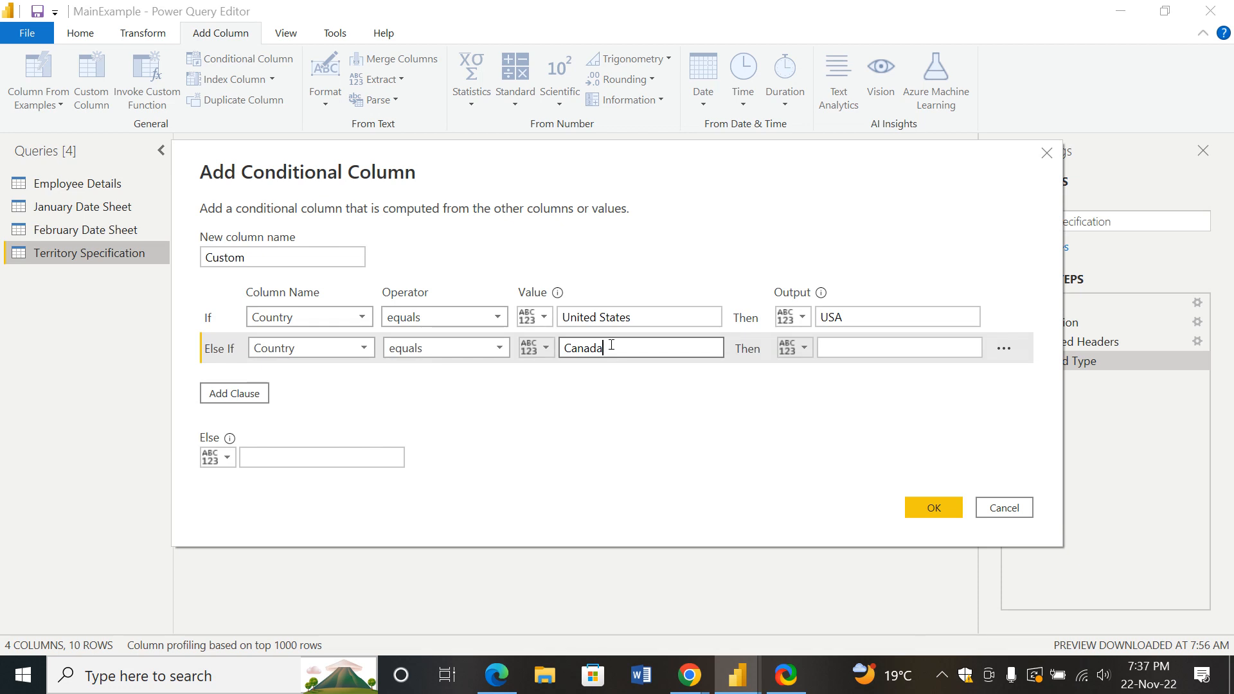
{"action": "left_click", "coordinate": [893, 347]}
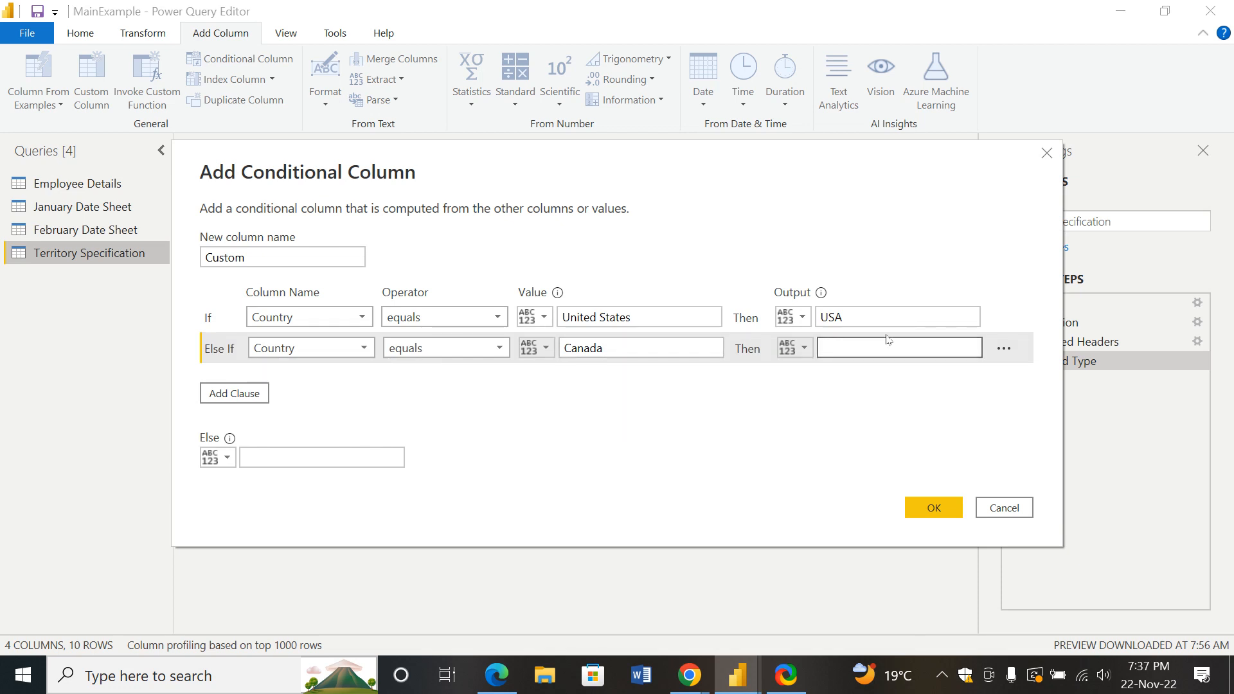
{"action": "type", "text": "CA"}
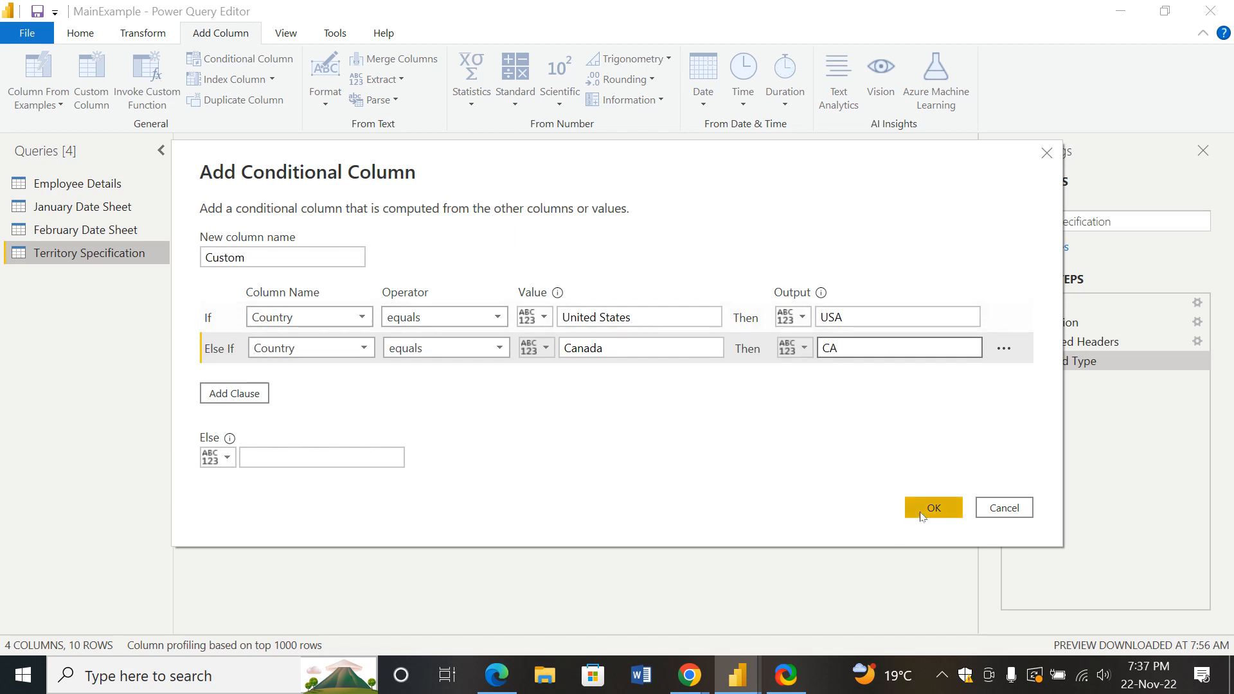
{"action": "left_click", "coordinate": [920, 512]}
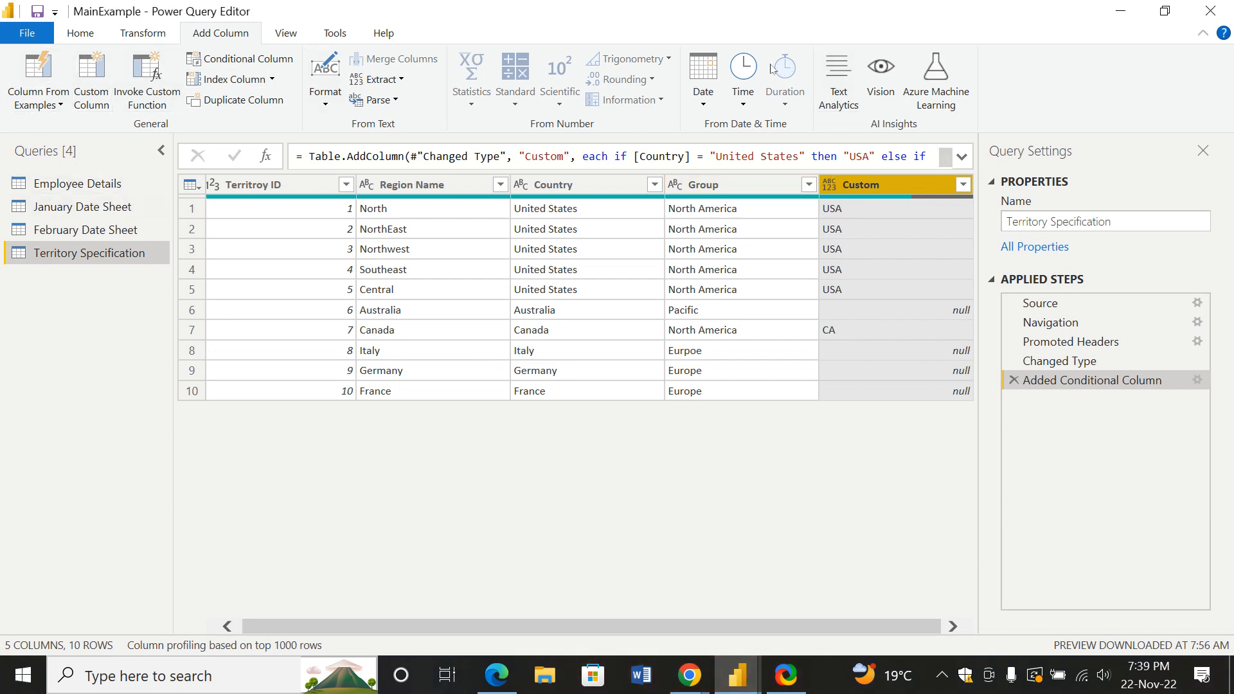
Review the transformed Employee Details query across all its columns, from First Name through Regions and Sales
{"action": "left_click", "coordinate": [153, 31]}
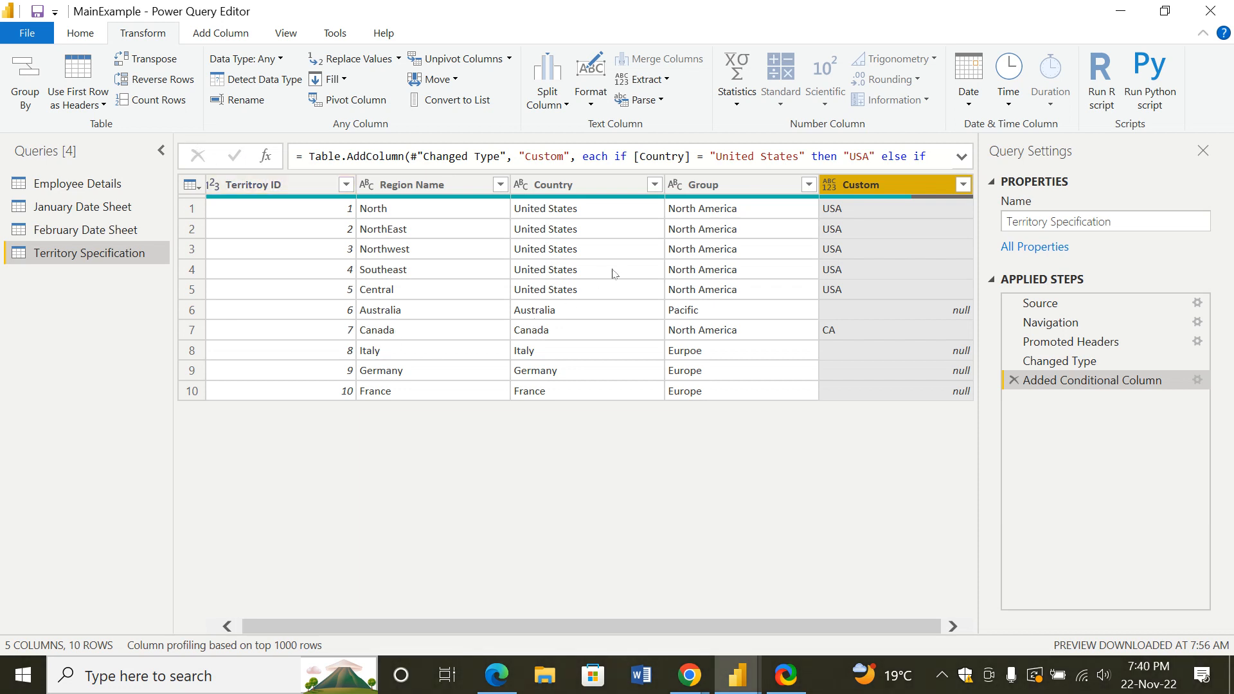
{"action": "left_click", "coordinate": [80, 185]}
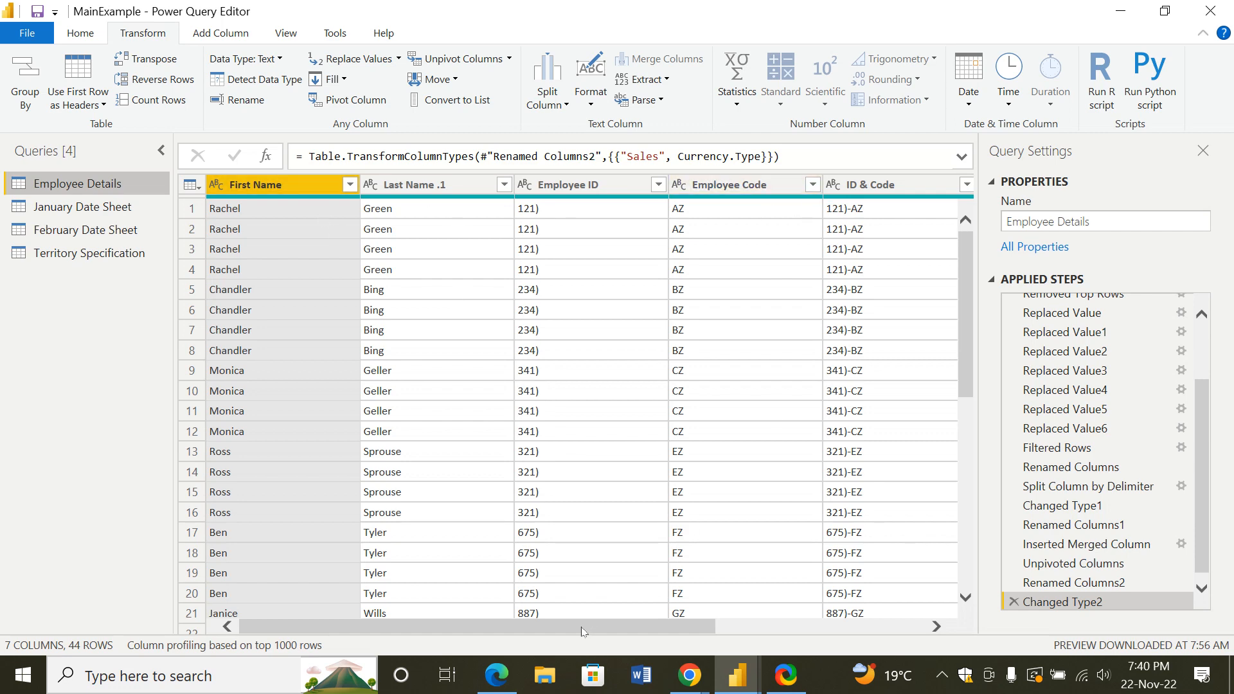
{"action": "left_click_drag", "start_coordinate": [582, 627], "coordinate": [765, 623]}
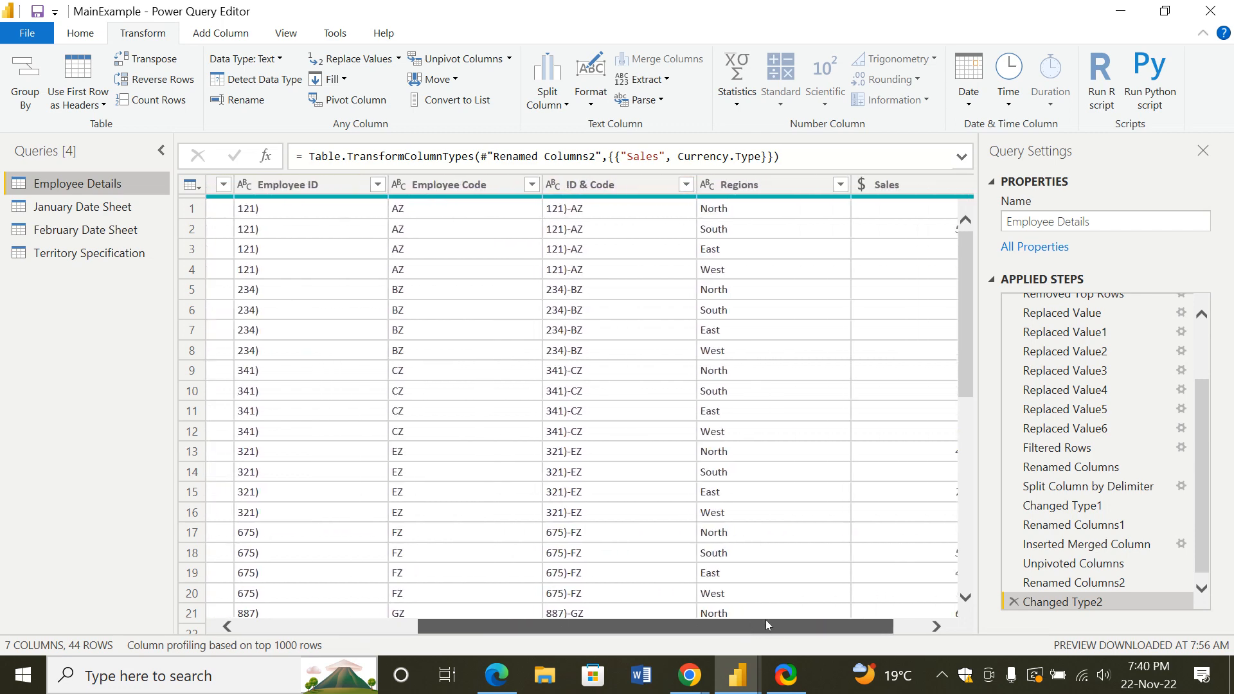
{"action": "left_click", "coordinate": [823, 611]}
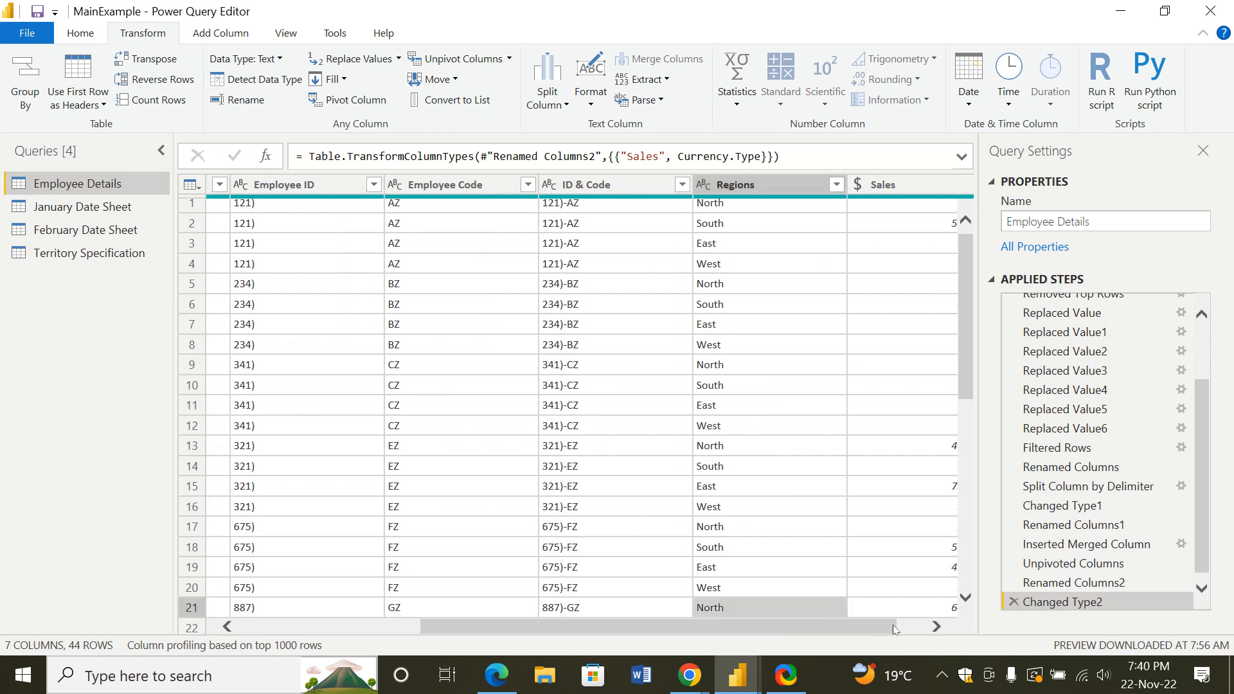
{"action": "left_click_drag", "start_coordinate": [893, 630], "coordinate": [945, 628]}
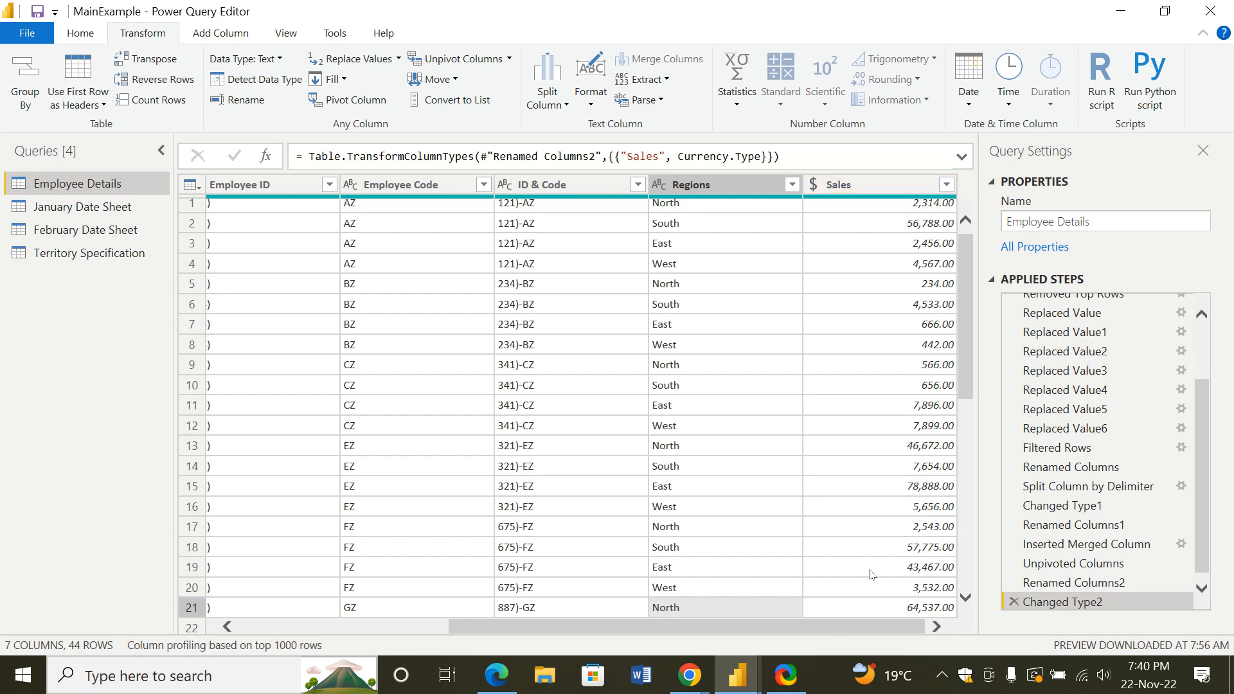
{"action": "left_click_drag", "start_coordinate": [799, 634], "coordinate": [436, 678]}
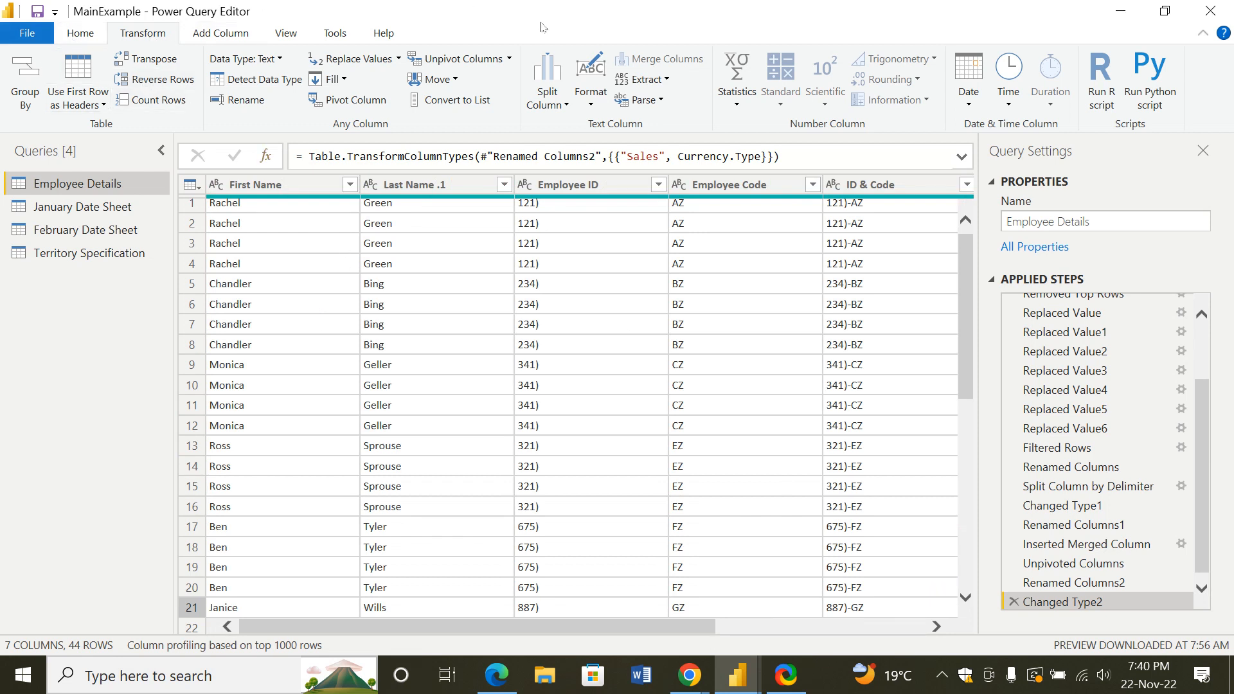
Save the MainExample file and apply the pending query changes
{"action": "left_click", "coordinate": [26, 34]}
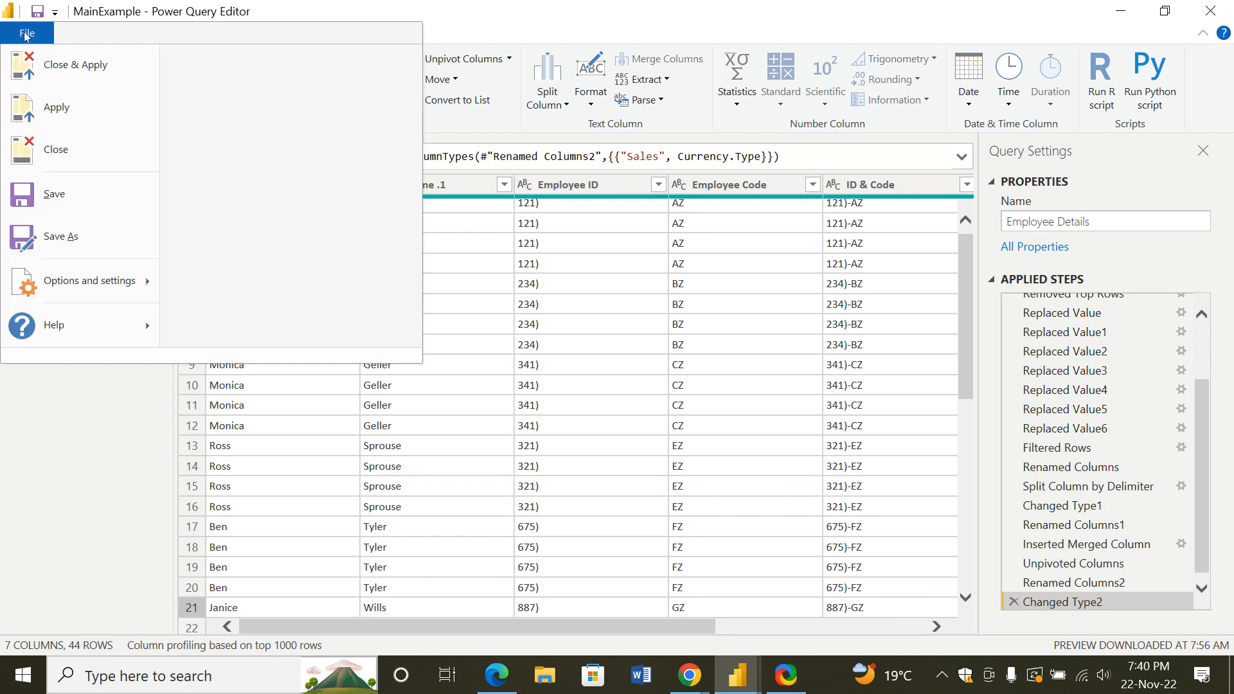
{"action": "left_click", "coordinate": [63, 201]}
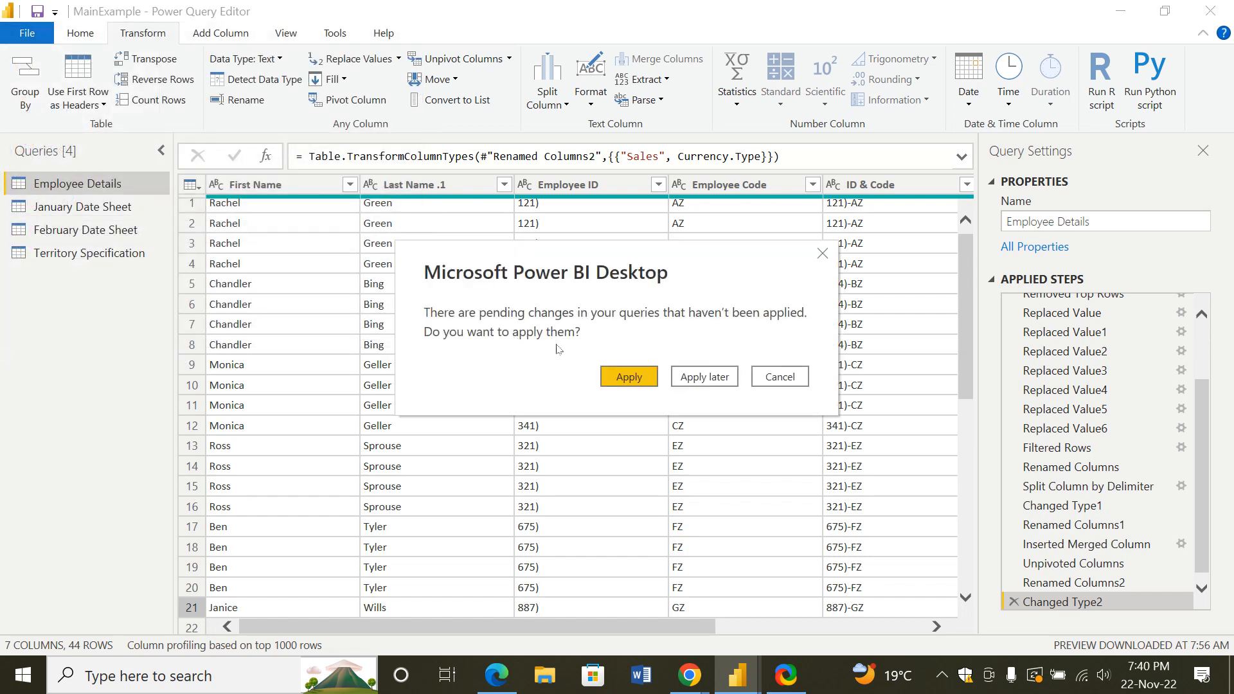
{"action": "left_click", "coordinate": [611, 379]}
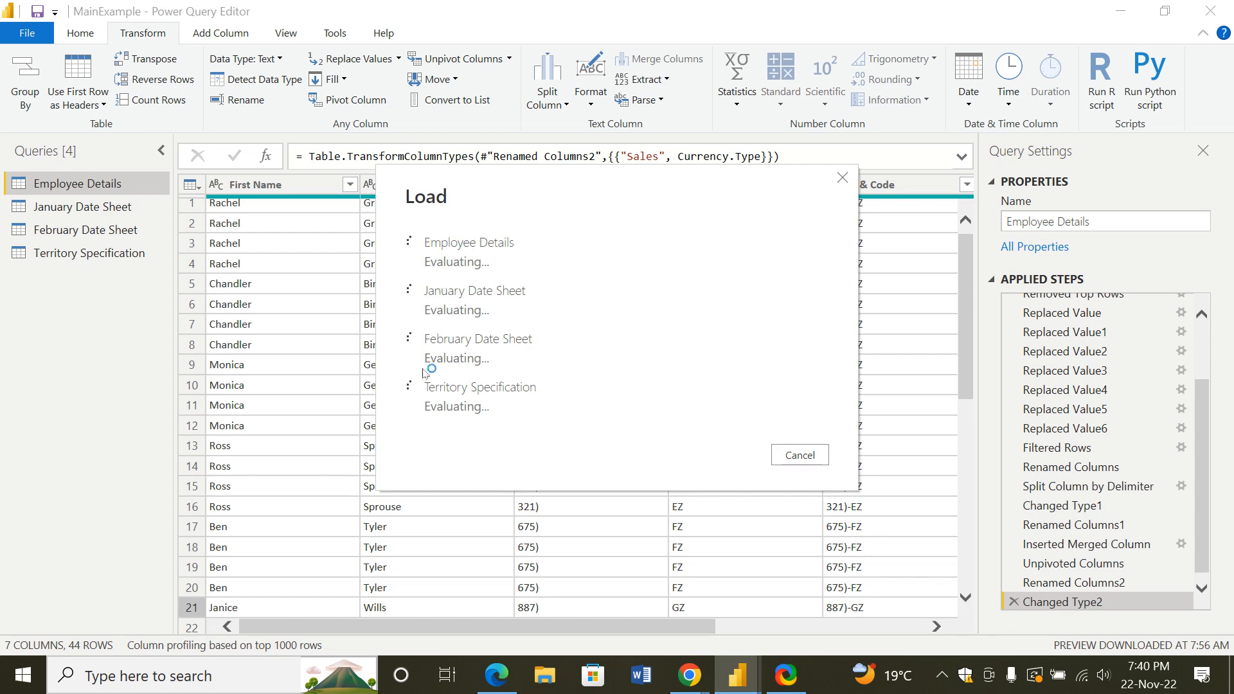
Switch to Microsoft Edge and review the Power BI Lesson 2.pdf instructions from Changing the Table Name through Conditional Column
{"action": "left_click", "coordinate": [508, 682]}
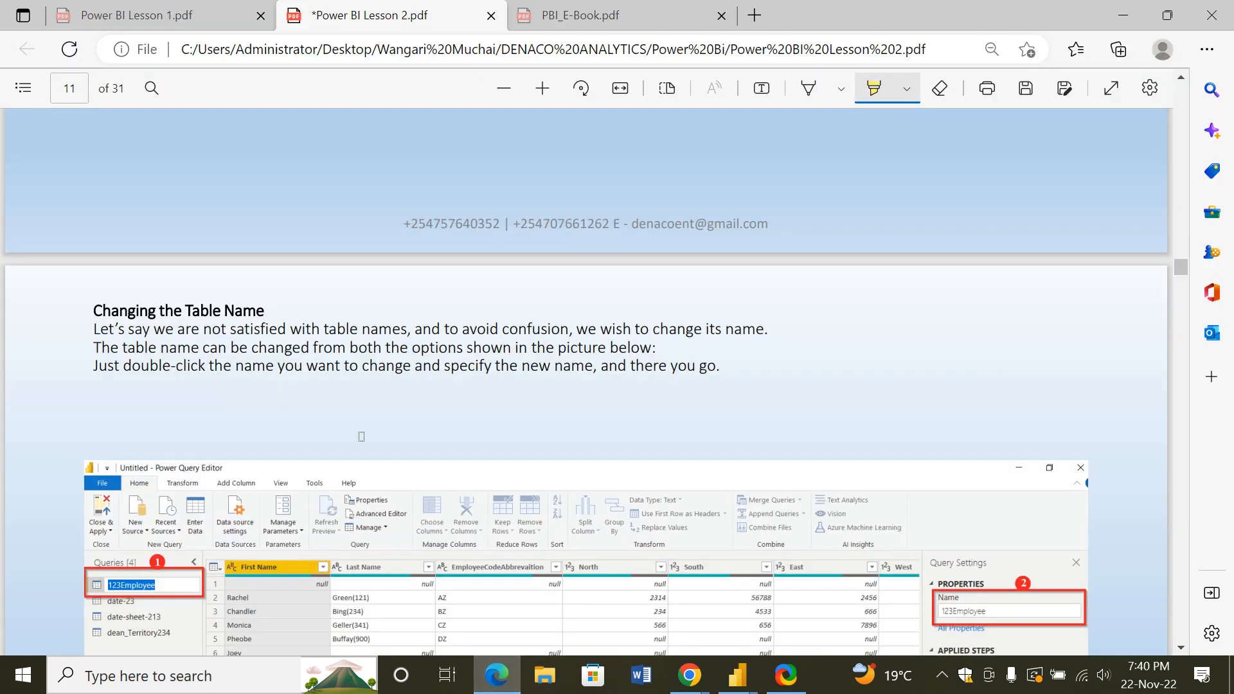
{"action": "scroll", "coordinate": [384, 392], "scroll_direction": "down", "scroll_amount": 10}
{"action": "scroll", "coordinate": [384, 392], "scroll_direction": "down", "scroll_amount": 20}
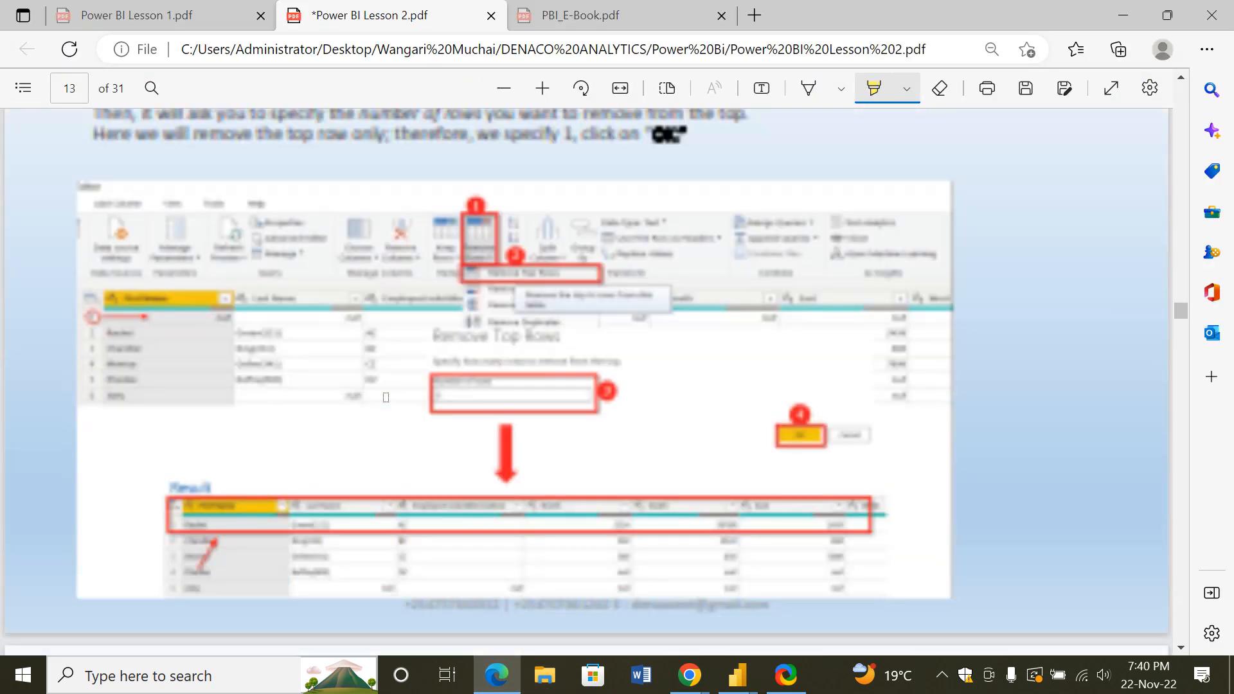
{"action": "scroll", "coordinate": [384, 396], "scroll_direction": "down", "scroll_amount": 20}
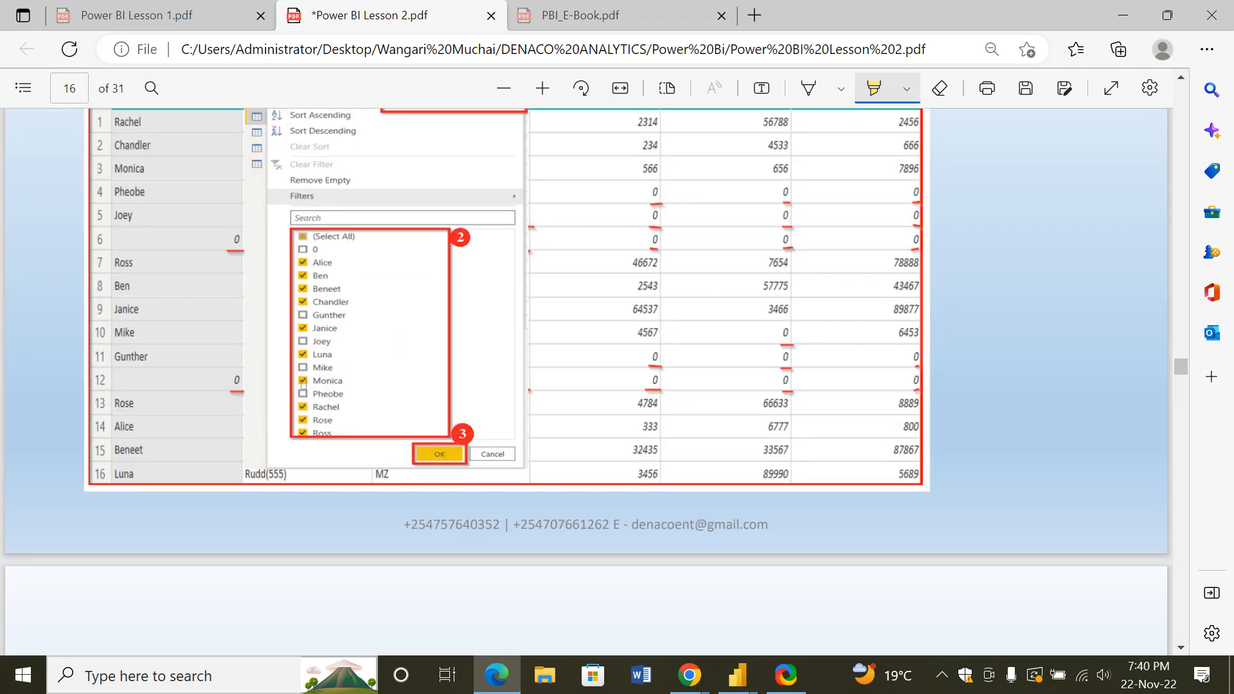
{"action": "scroll", "coordinate": [235, 347], "scroll_direction": "down", "scroll_amount": 3}
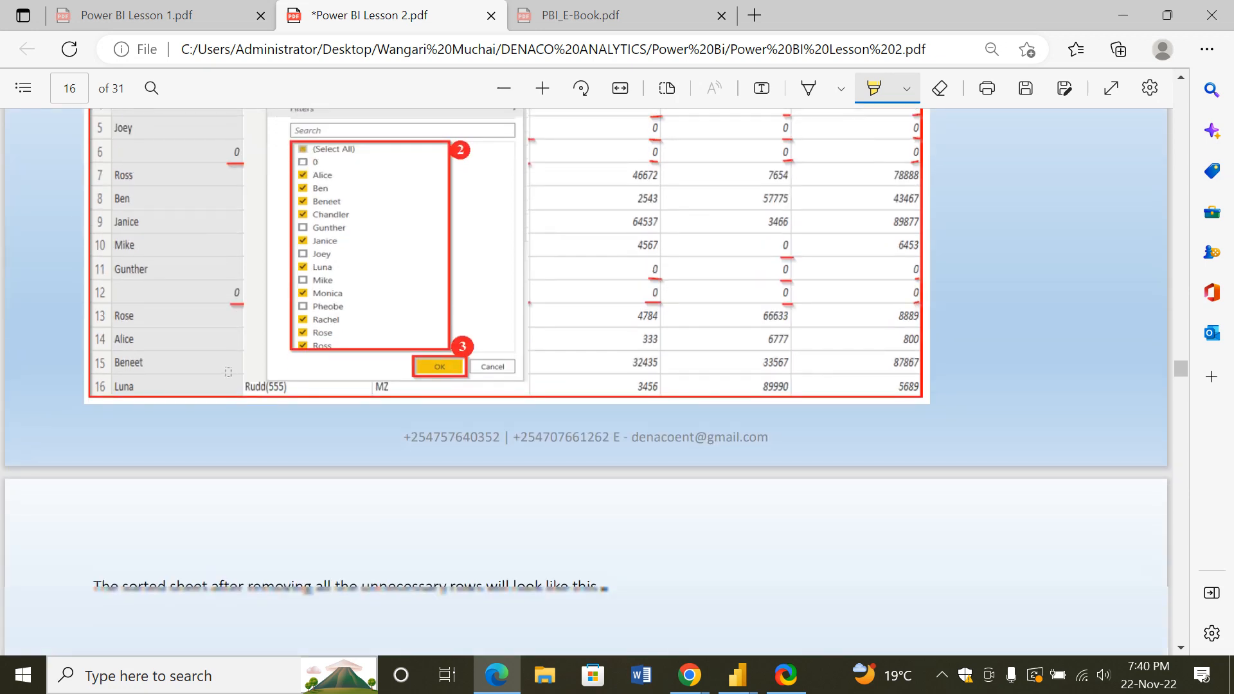
{"action": "scroll", "coordinate": [189, 386], "scroll_direction": "down", "scroll_amount": 15}
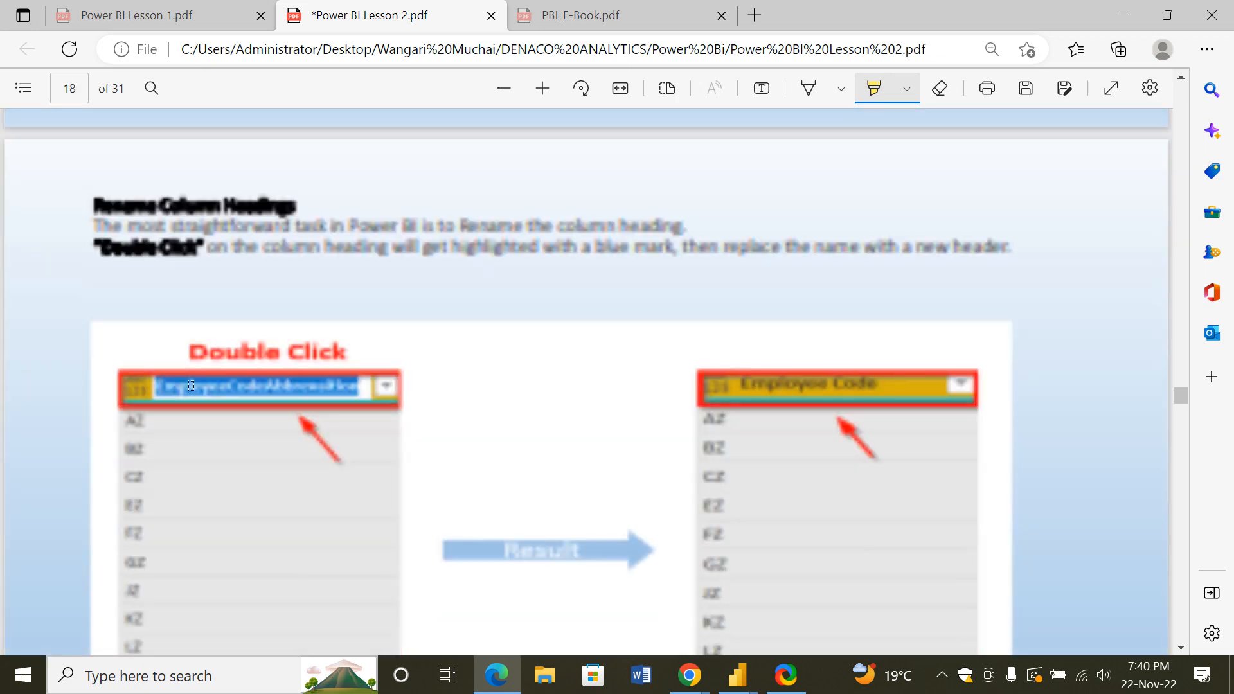
{"action": "scroll", "coordinate": [190, 388], "scroll_direction": "down", "scroll_amount": 15}
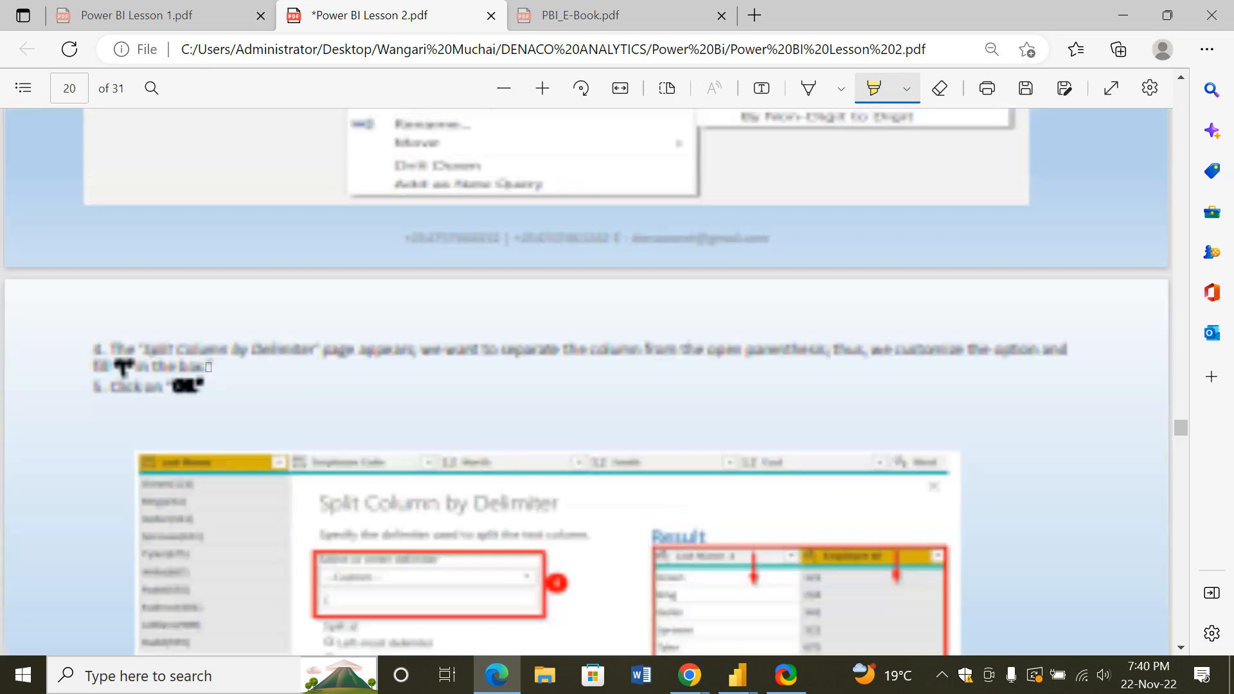
{"action": "scroll", "coordinate": [189, 380], "scroll_direction": "down", "scroll_amount": 20}
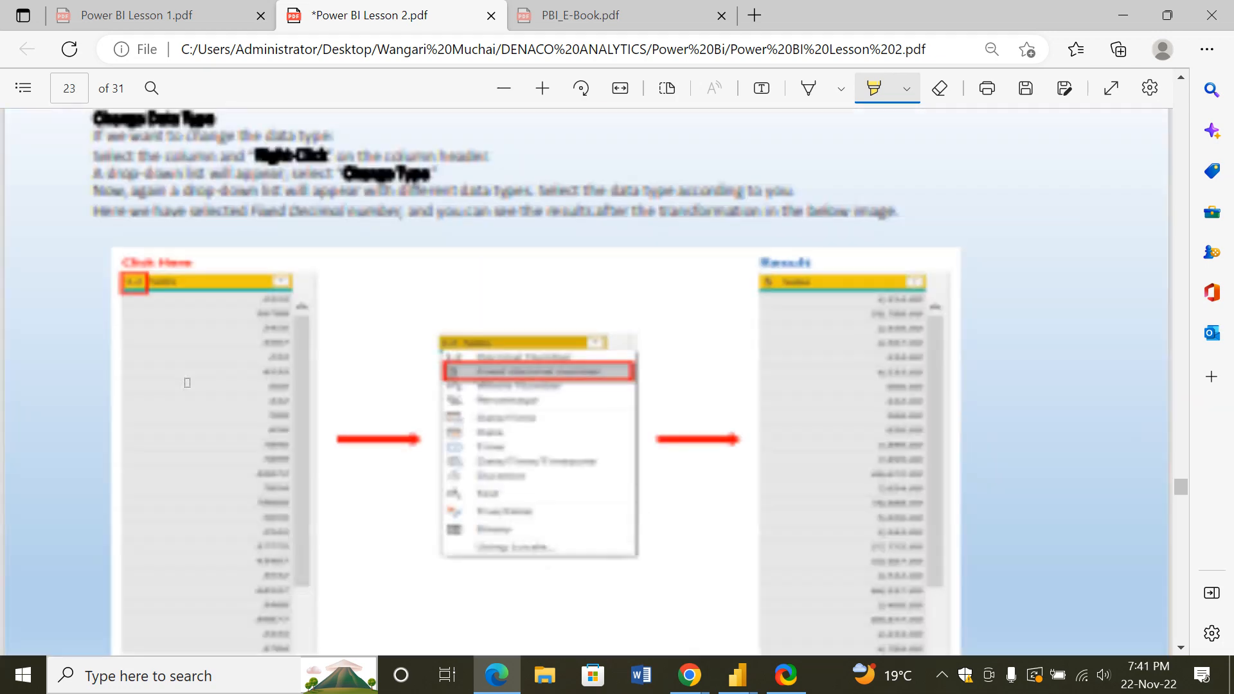
{"action": "scroll", "coordinate": [180, 382], "scroll_direction": "down", "scroll_amount": 5}
{"action": "scroll", "coordinate": [176, 380], "scroll_direction": "up", "scroll_amount": 1}
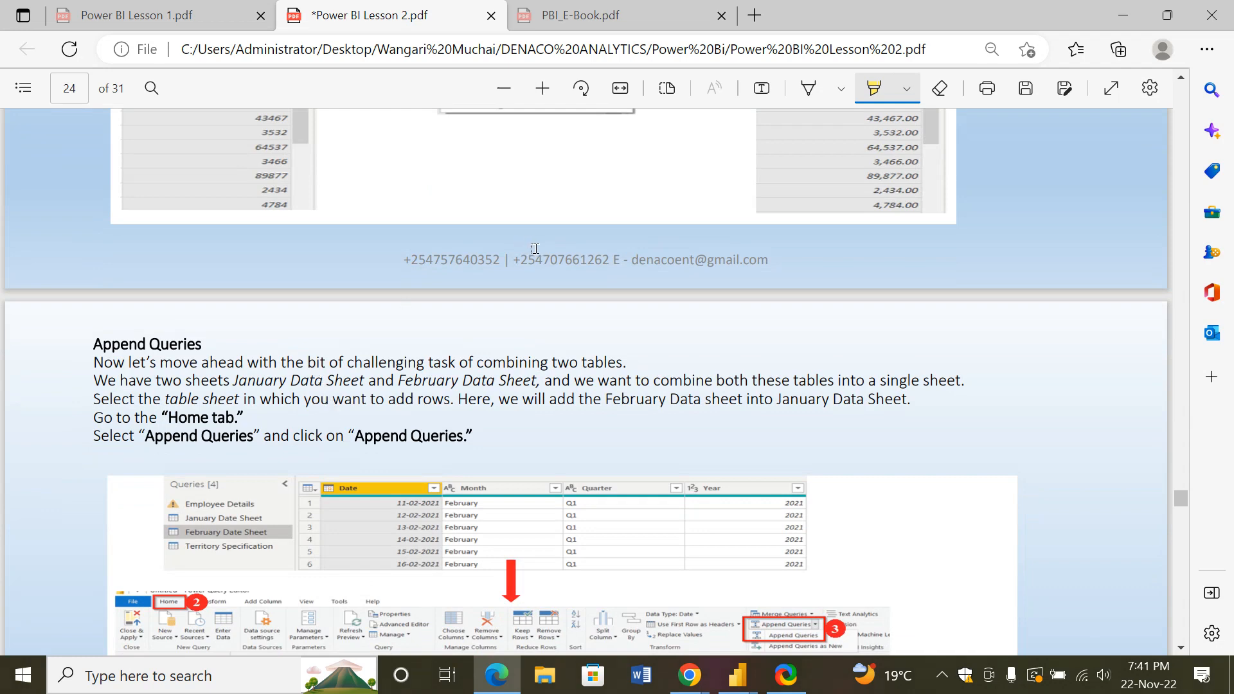
{"action": "scroll", "coordinate": [394, 372], "scroll_direction": "down", "scroll_amount": 10}
{"action": "scroll", "coordinate": [394, 372], "scroll_direction": "down", "scroll_amount": 10}
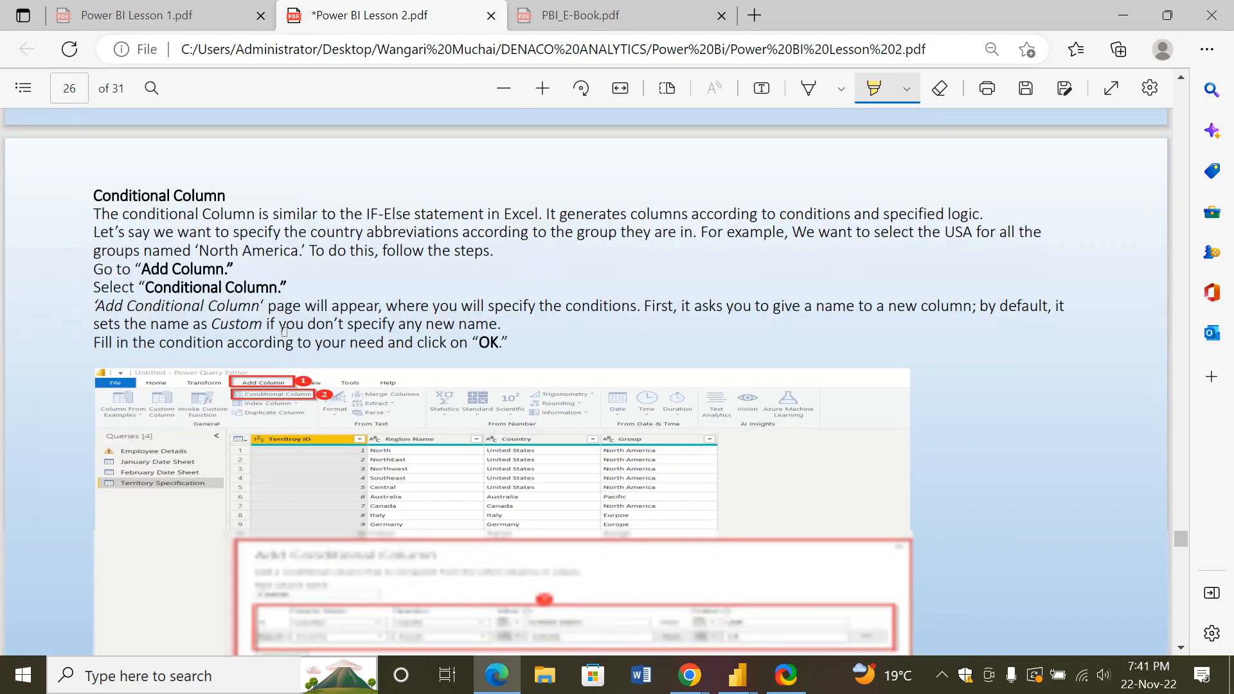
Highlight "make it easier for you and your audience to understand your data." under Renaming columns on page 28
{"action": "scroll", "coordinate": [284, 331], "scroll_direction": "down", "scroll_amount": 15}
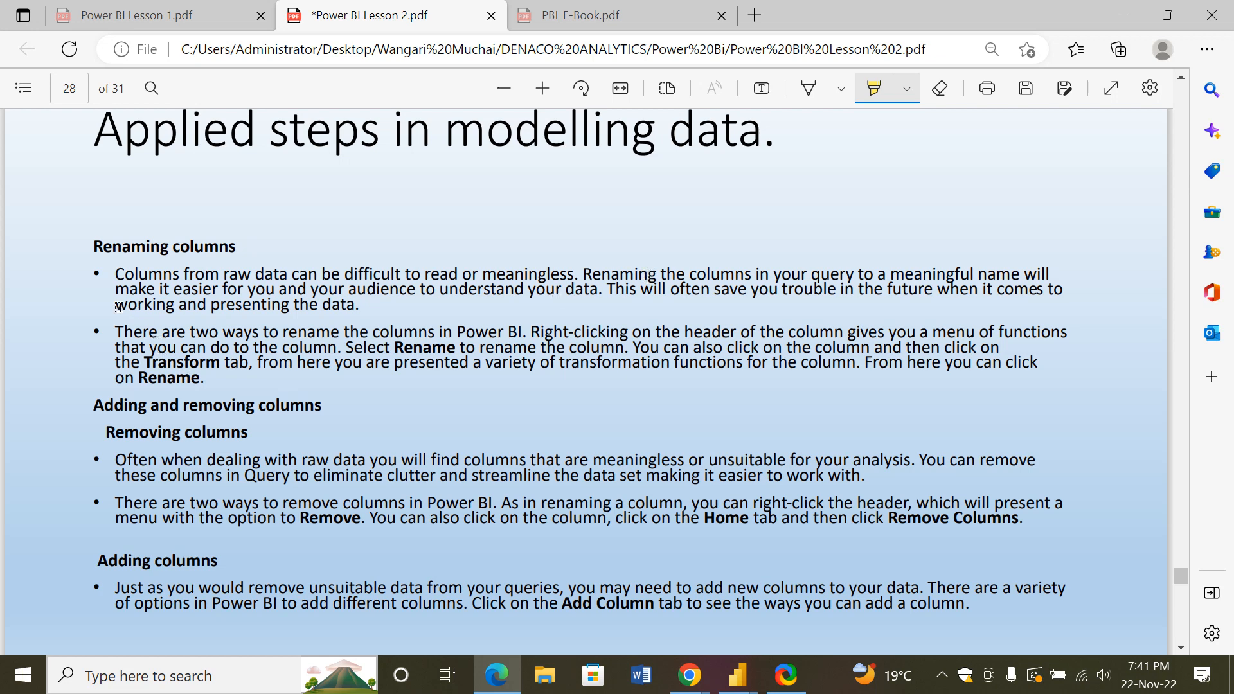
{"action": "mouse_move", "coordinate": [119, 293]}
{"action": "left_mouse_down"}
{"action": "mouse_move", "coordinate": [228, 308]}
{"action": "mouse_move", "coordinate": [192, 292]}
{"action": "mouse_move", "coordinate": [263, 275]}
{"action": "mouse_move", "coordinate": [381, 295]}
{"action": "mouse_move", "coordinate": [601, 290]}
{"action": "left_mouse_up"}
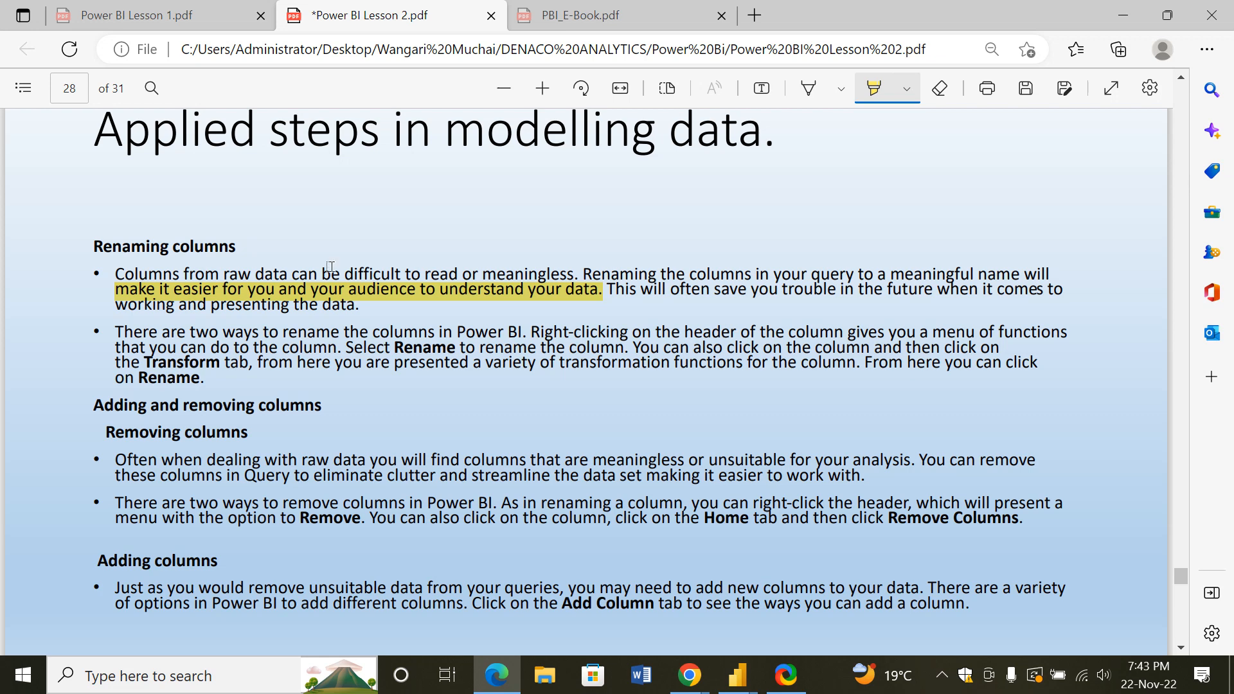
Read the lesson notes on renaming, removing and adding columns, and look ahead to the section on navigating applied steps
{"action": "scroll", "coordinate": [331, 264], "scroll_direction": "down", "scroll_amount": 3}
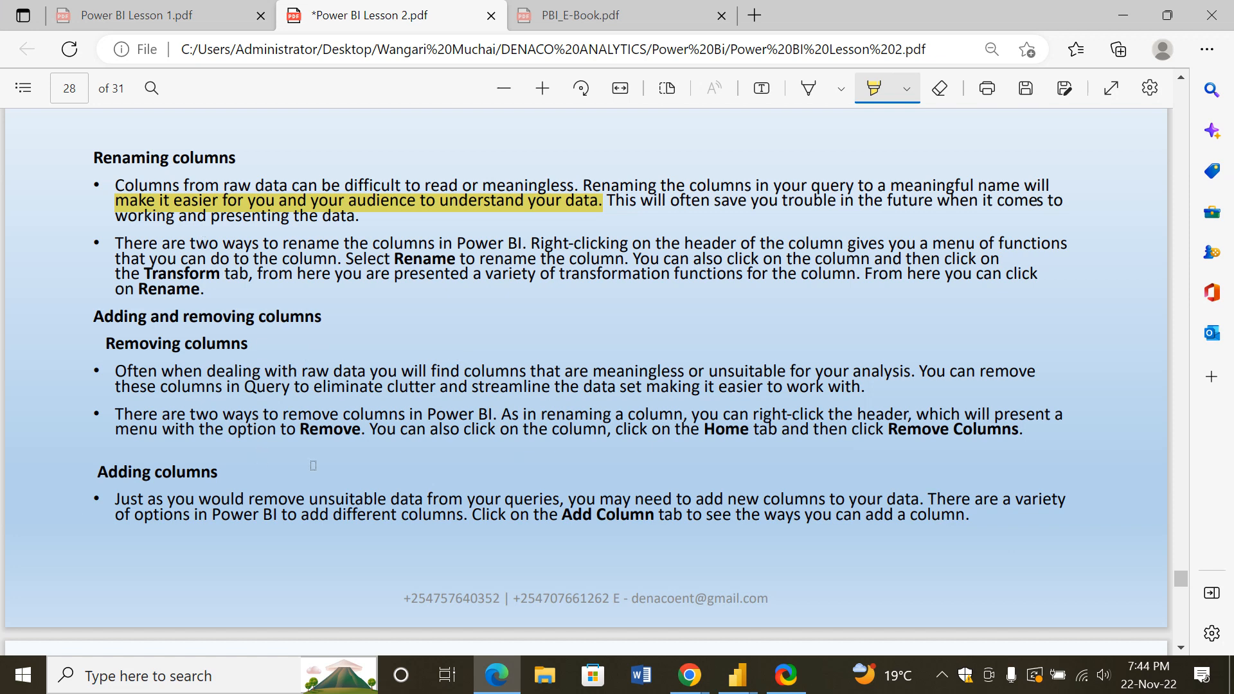
{"action": "scroll", "coordinate": [313, 465], "scroll_direction": "down", "scroll_amount": 1}
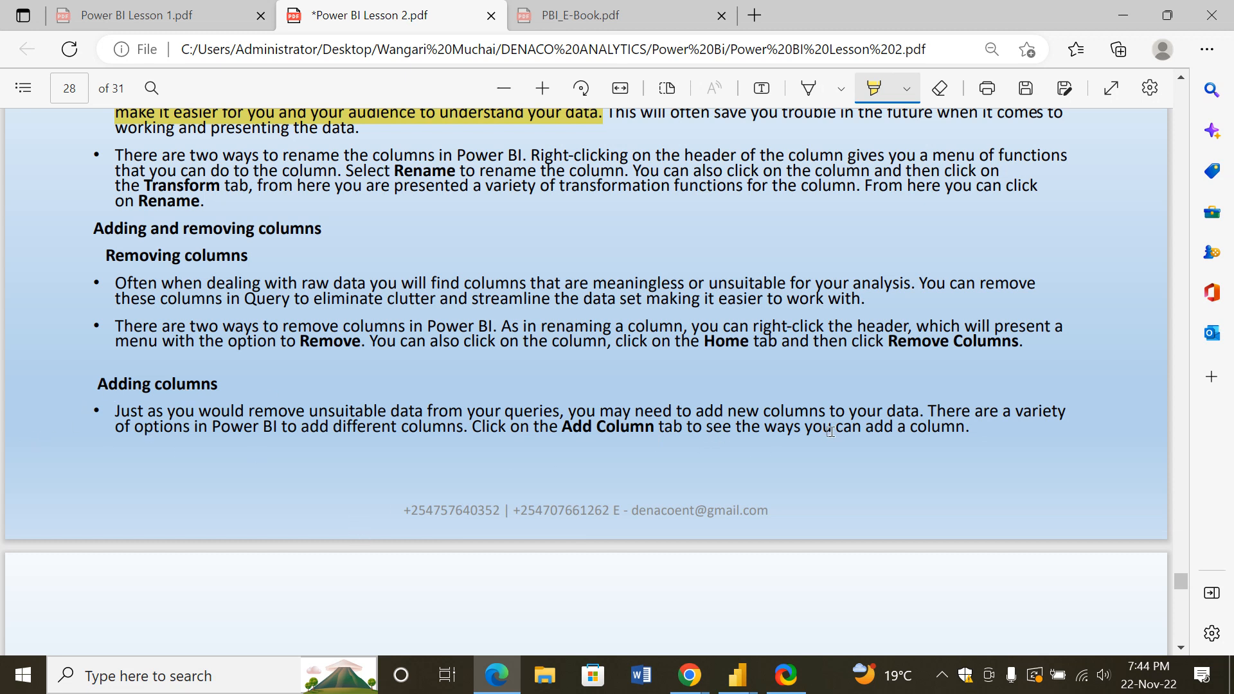
{"action": "scroll", "coordinate": [901, 416], "scroll_direction": "down", "scroll_amount": 1}
{"action": "scroll", "coordinate": [902, 417], "scroll_direction": "down", "scroll_amount": 1}
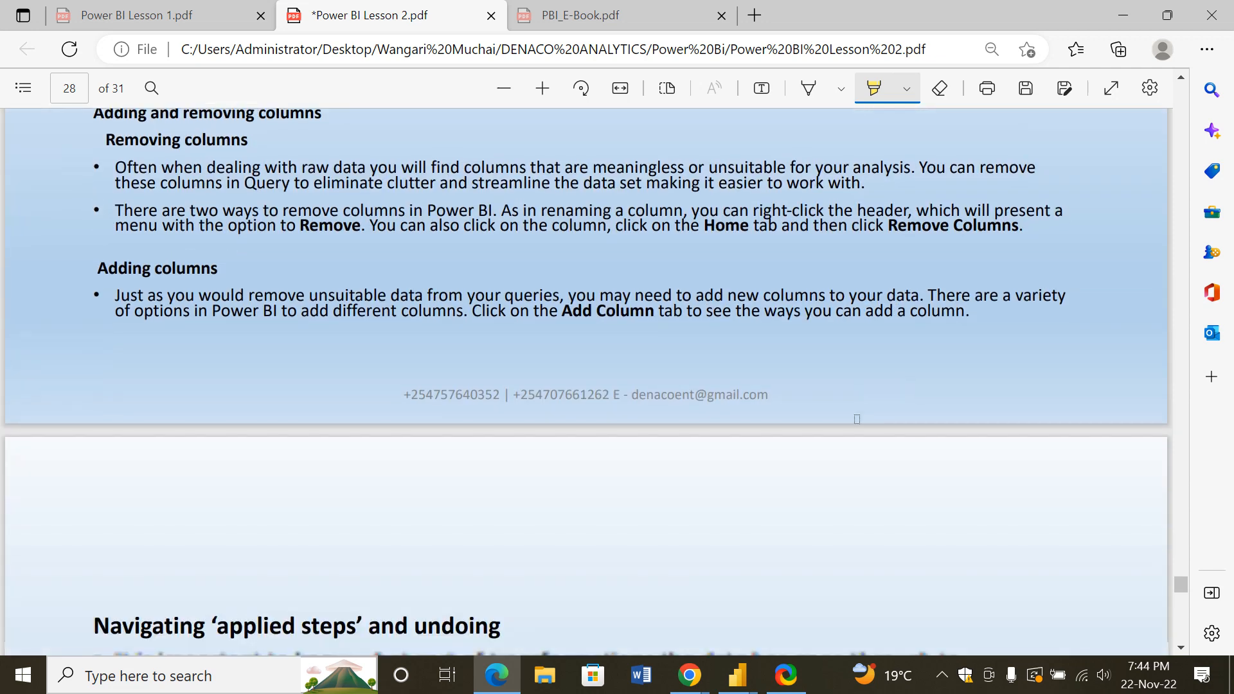
{"action": "scroll", "coordinate": [856, 419], "scroll_direction": "down", "scroll_amount": 3}
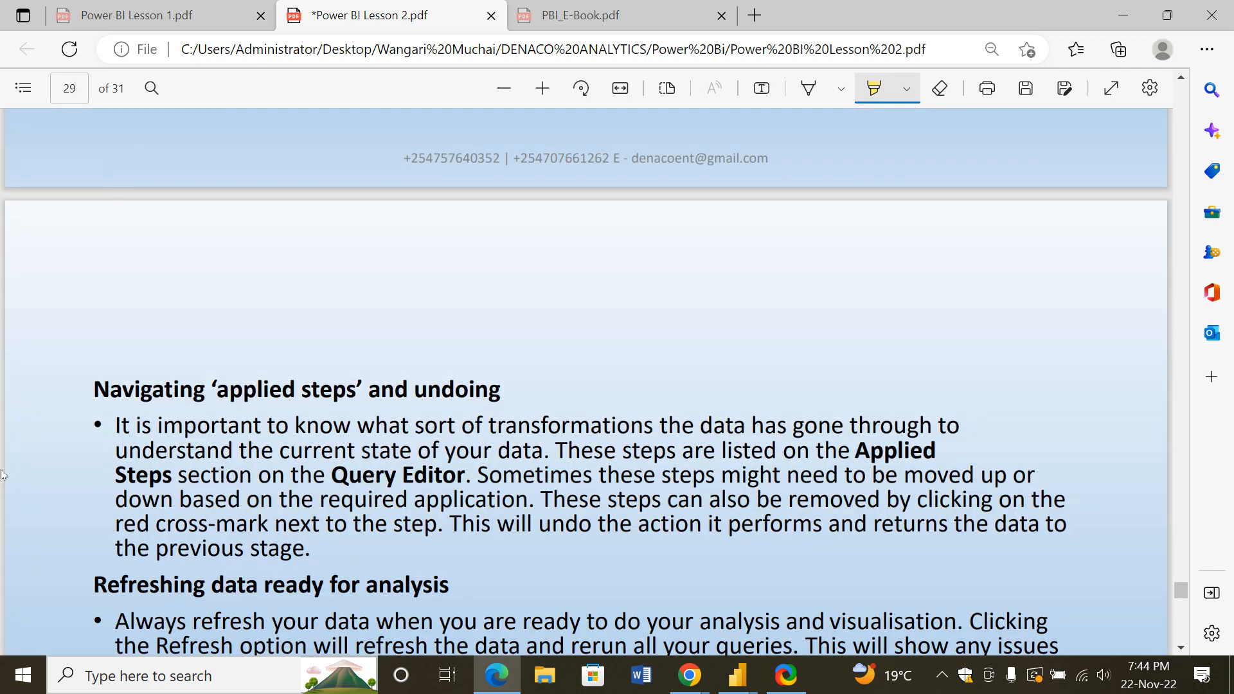
{"action": "scroll", "coordinate": [340, 429], "scroll_direction": "up", "scroll_amount": 4}
{"action": "scroll", "coordinate": [340, 429], "scroll_direction": "up", "scroll_amount": 5}
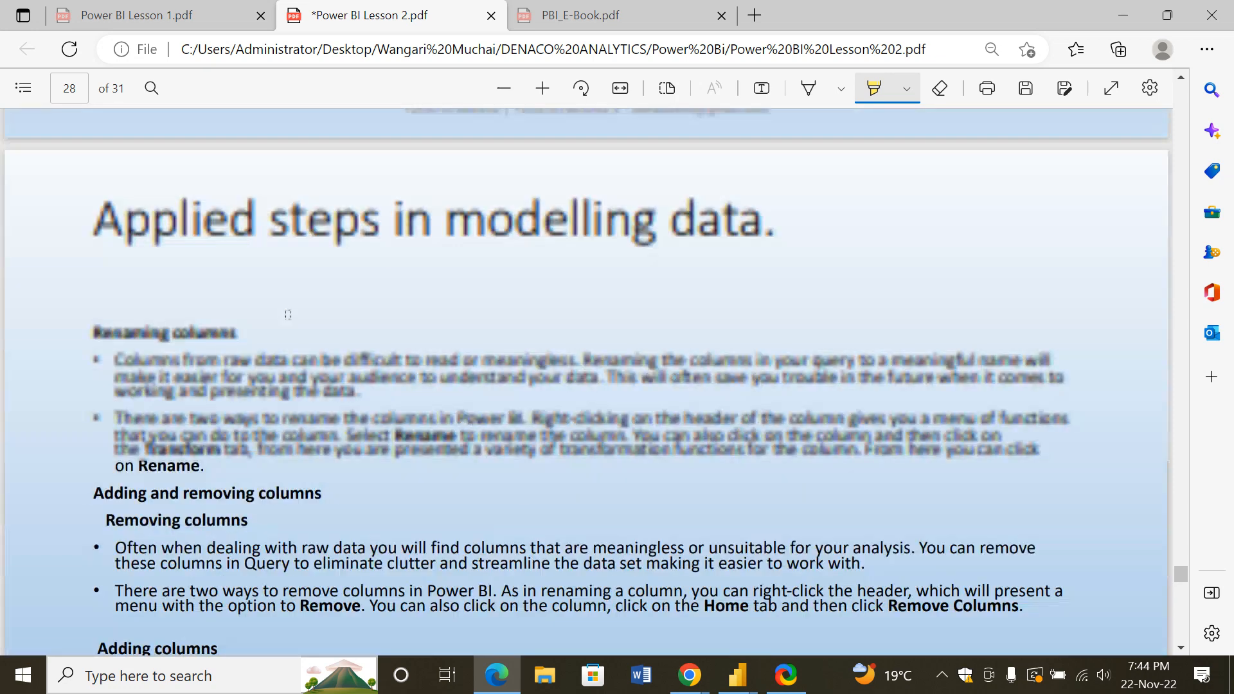
{"action": "scroll", "coordinate": [318, 327], "scroll_direction": "down", "scroll_amount": 3}
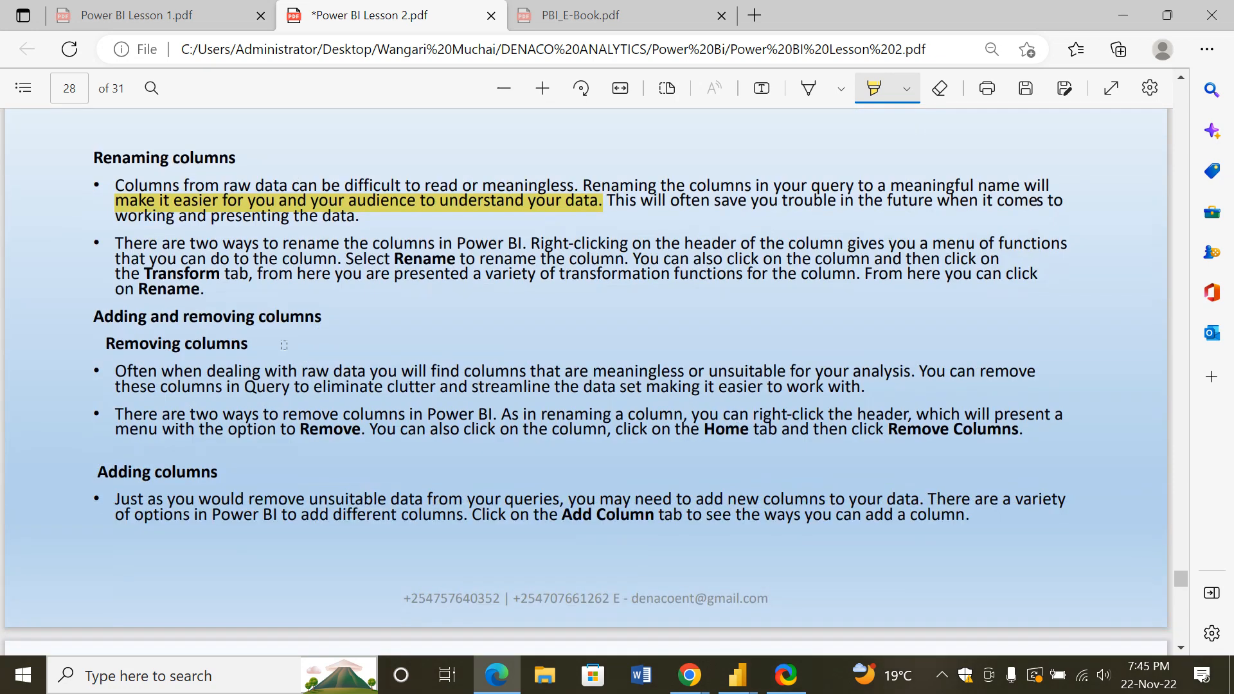